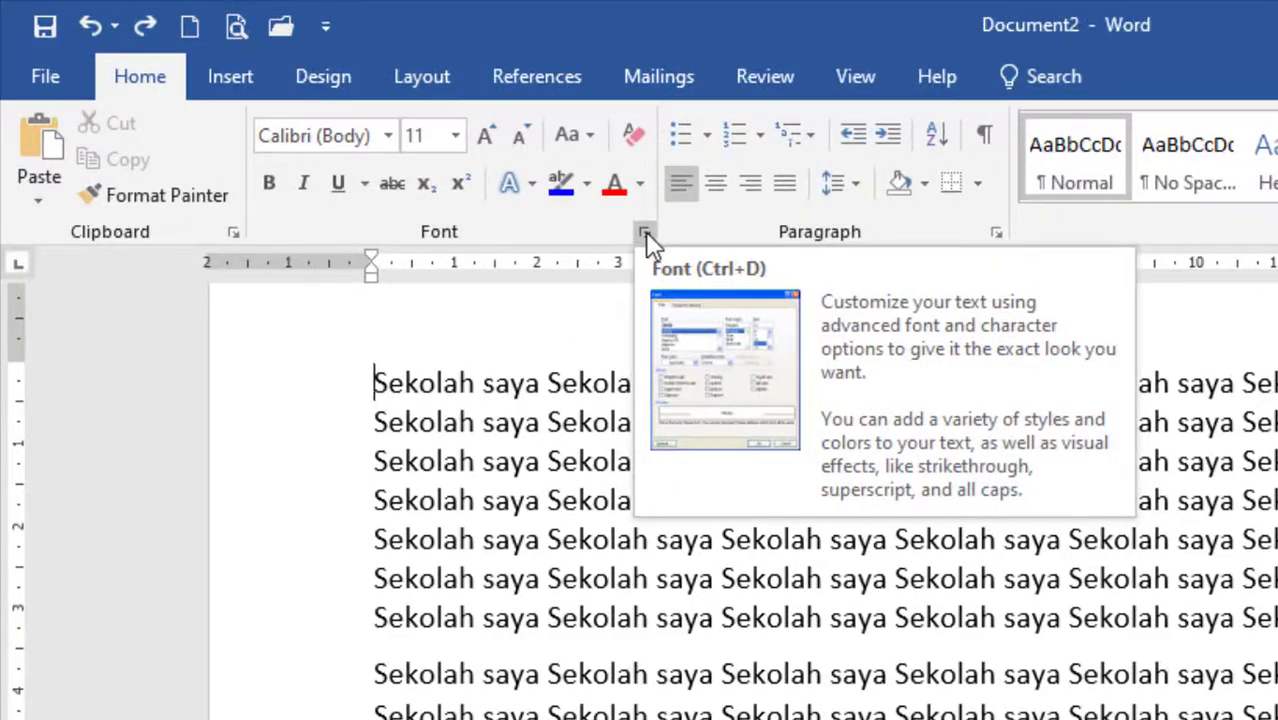
Look over the Font dialog's settings and the lists of available fonts and font sizes.
{"action": "left_click", "coordinate": [645, 231]}
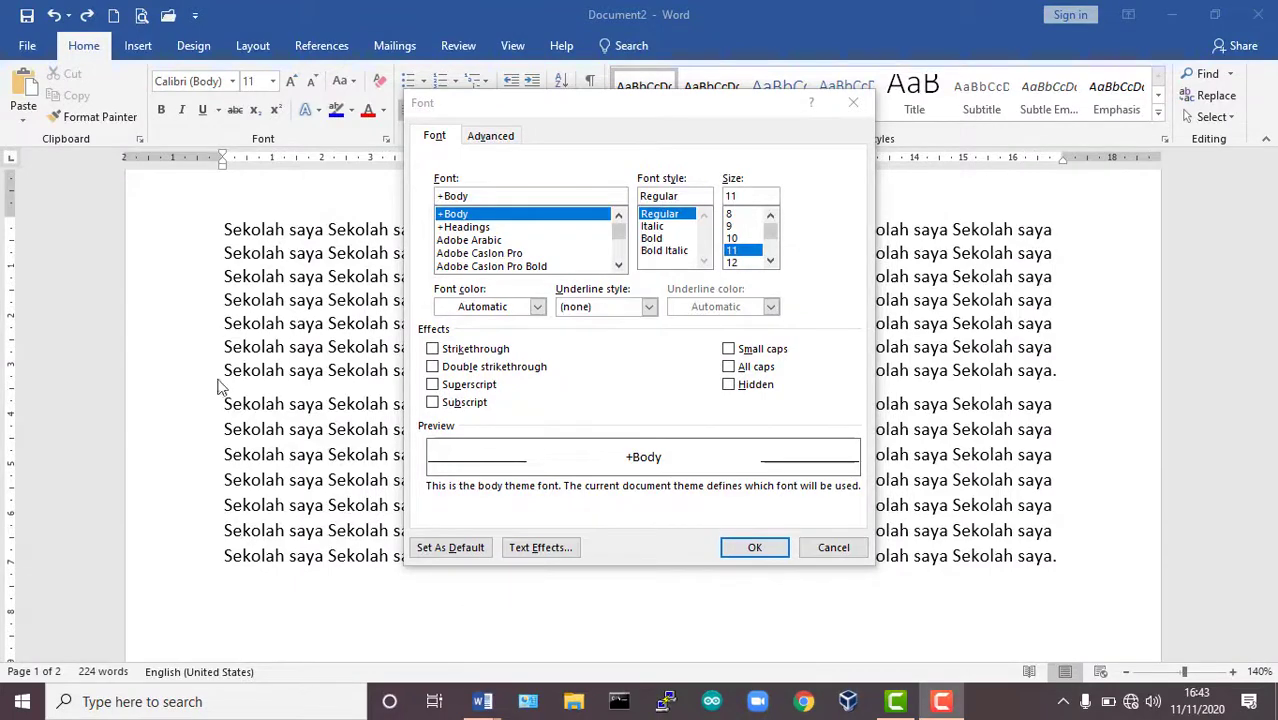
{"action": "left_click", "coordinate": [853, 103]}
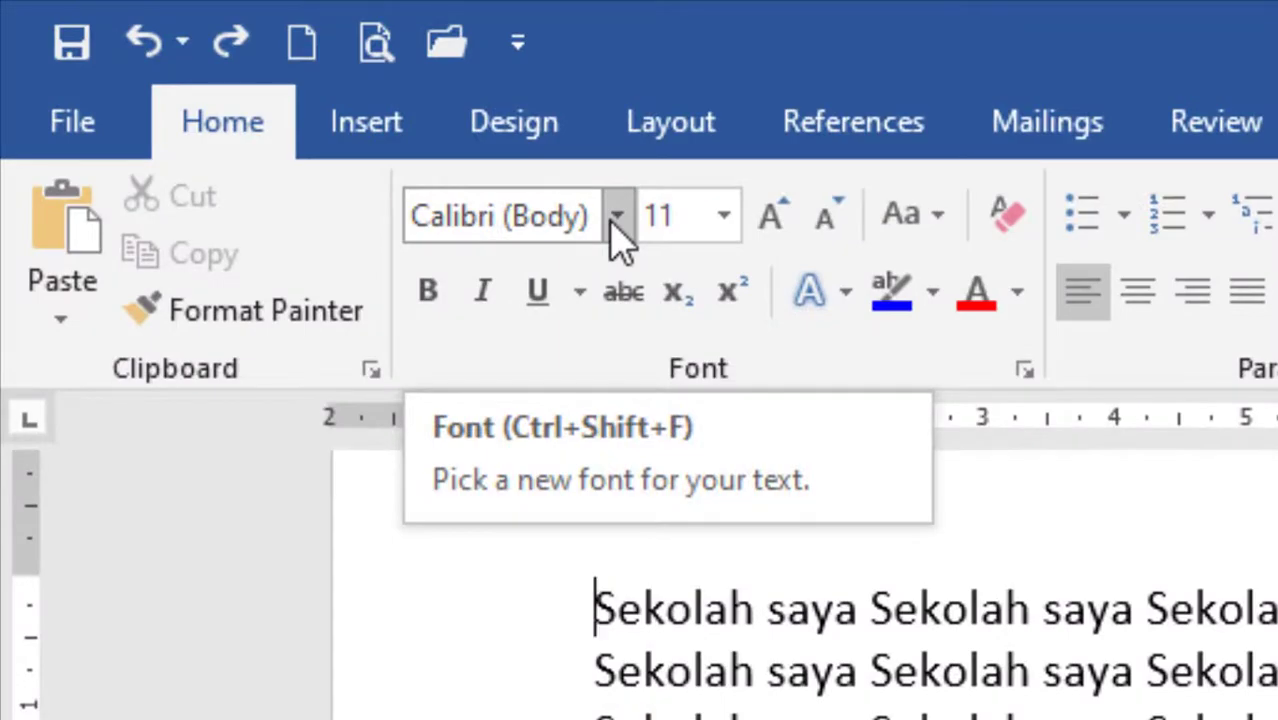
{"action": "left_click", "coordinate": [617, 217]}
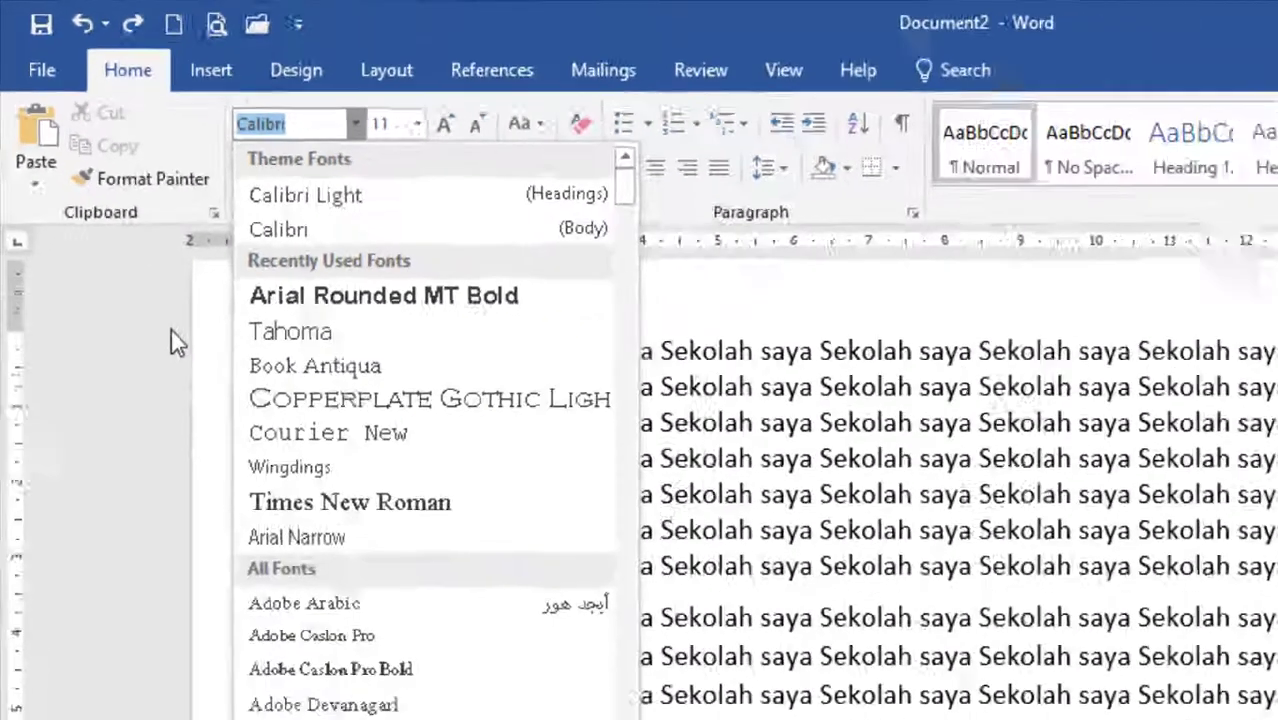
{"action": "left_click_drag", "start_coordinate": [625, 193], "coordinate": [677, 719]}
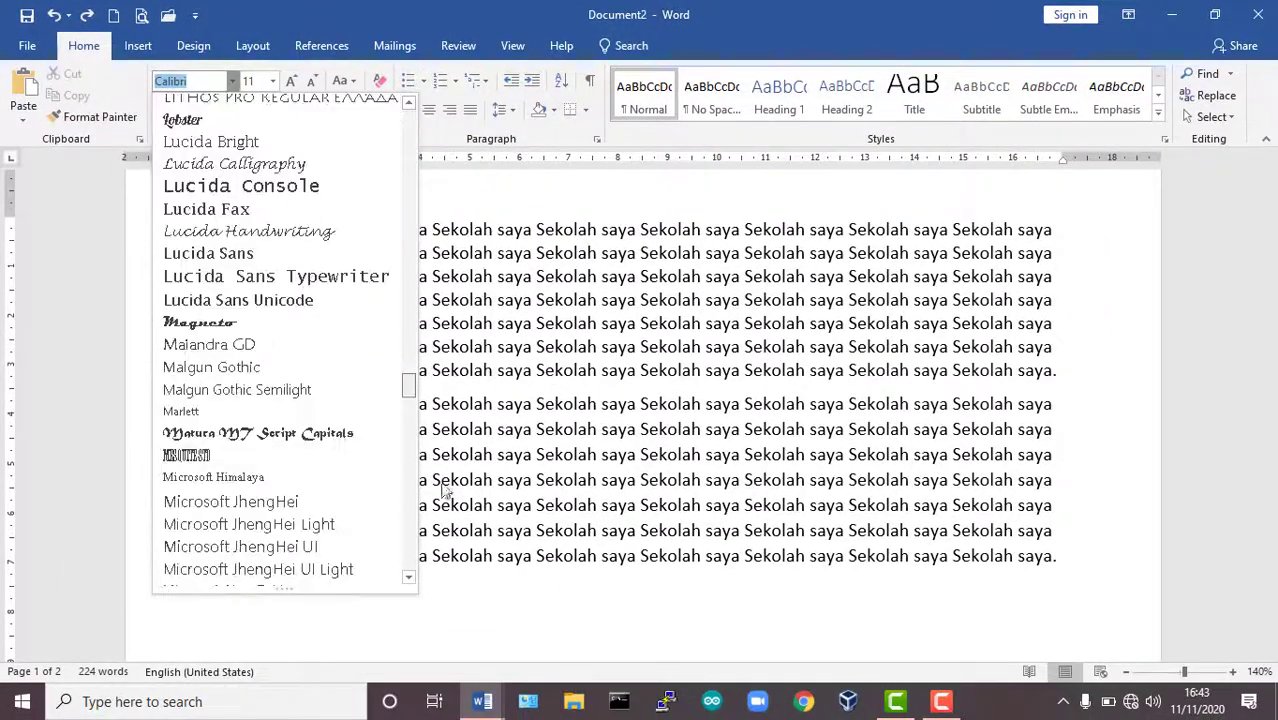
{"action": "left_click_drag", "start_coordinate": [444, 490], "coordinate": [424, 122]}
{"action": "left_click", "coordinate": [471, 195]}
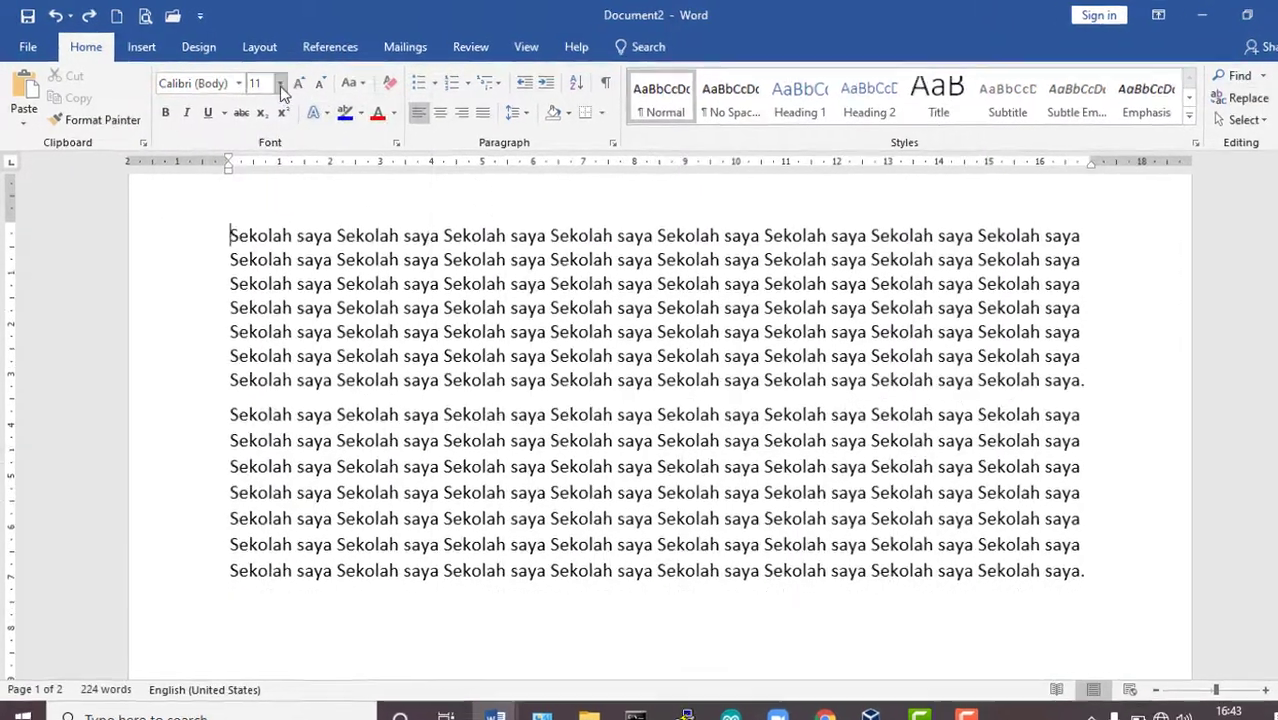
{"action": "left_click", "coordinate": [280, 86]}
{"action": "left_click", "coordinate": [462, 167]}
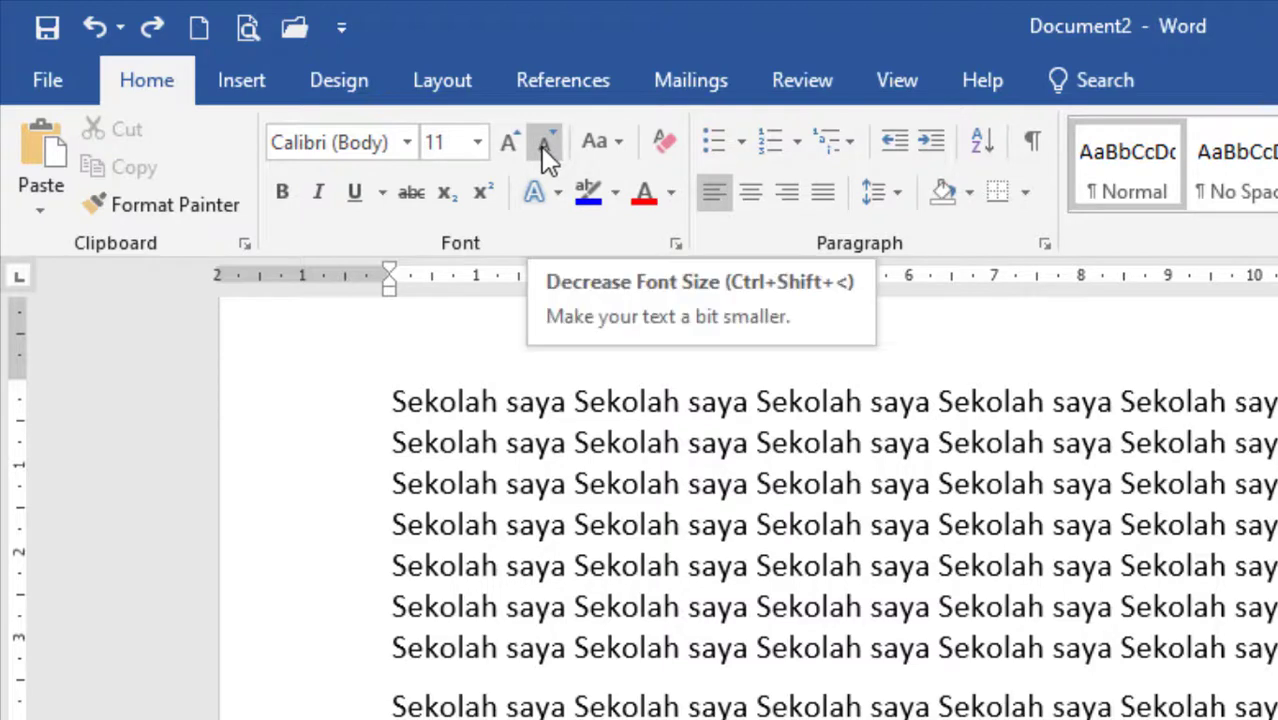
Look over the letter-case options and the gallery of text effects.
{"action": "left_click", "coordinate": [615, 141]}
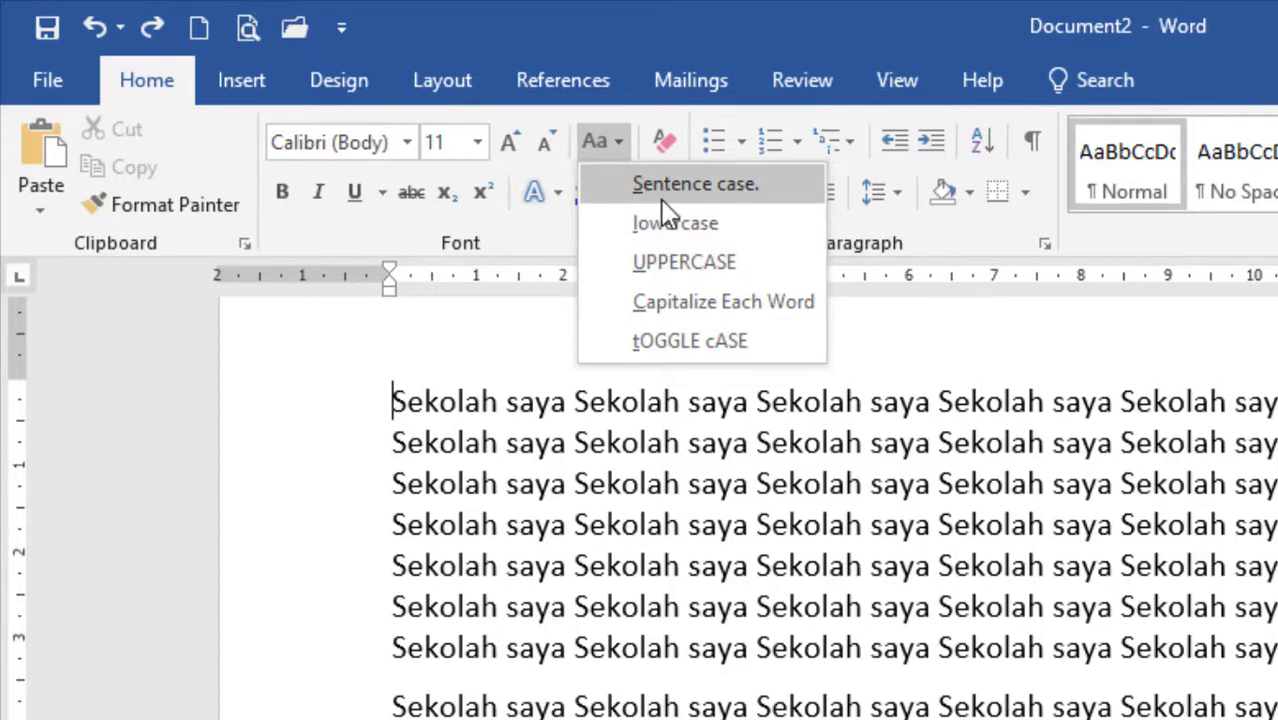
{"action": "left_click", "coordinate": [525, 607]}
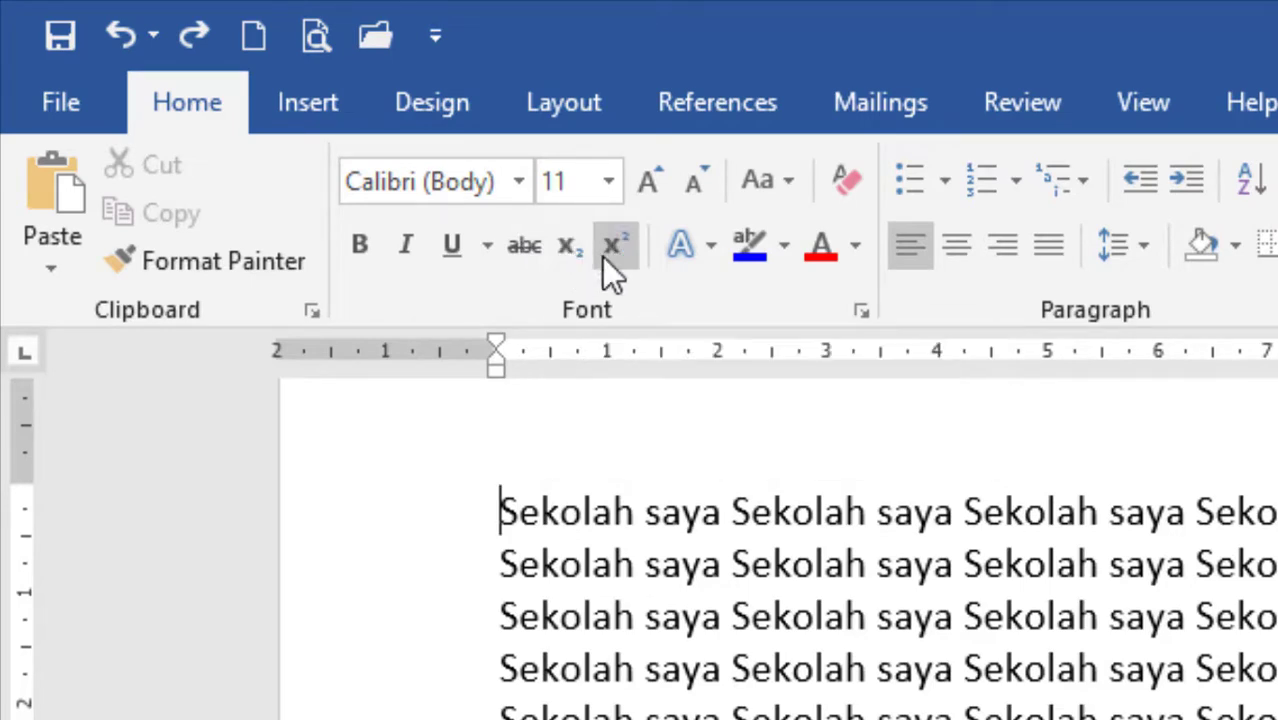
{"action": "left_click", "coordinate": [715, 248]}
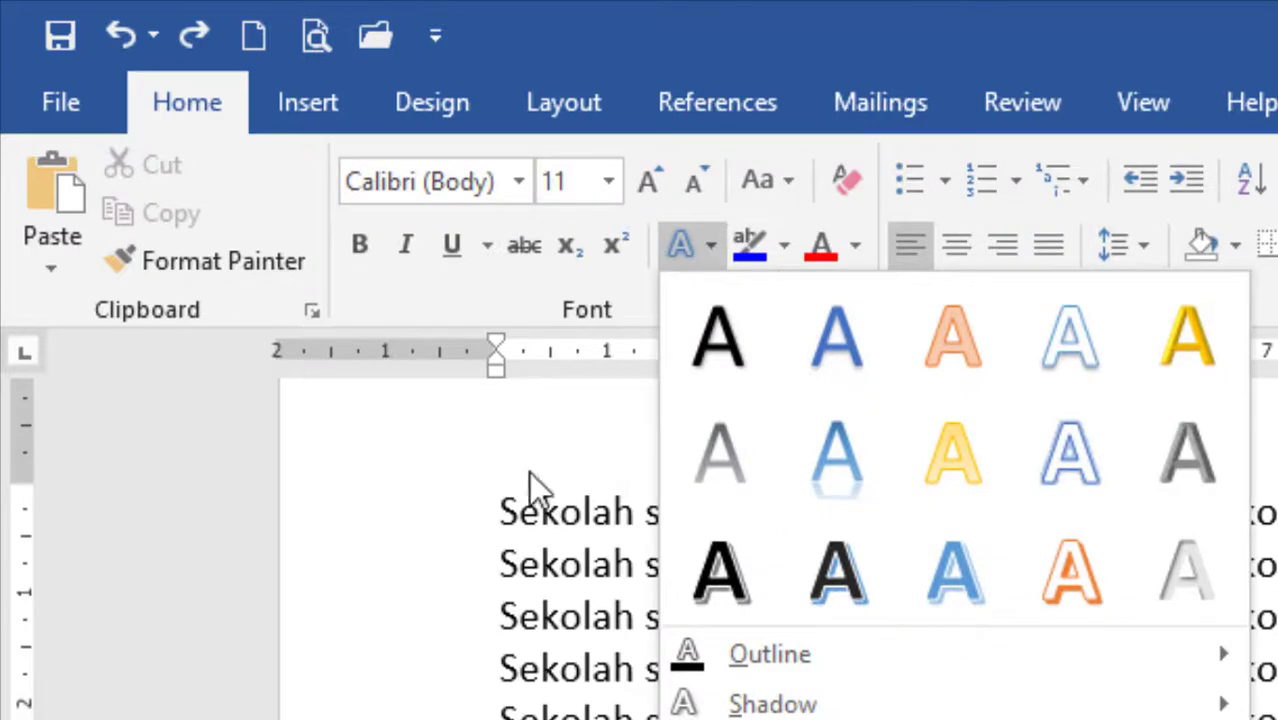
{"action": "left_click", "coordinate": [494, 432]}
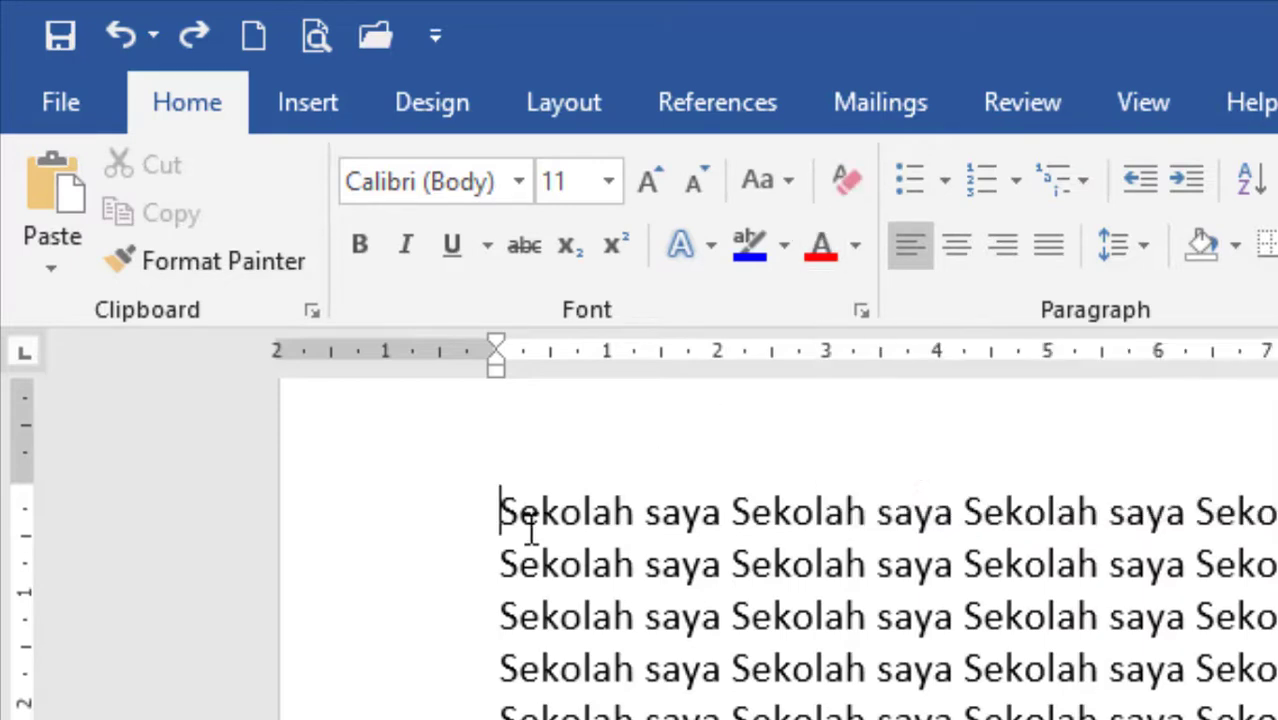
Select the whole first paragraph and set its font to Arial Rounded MT Bold.
{"action": "left_click_drag", "start_coordinate": [620, 545], "coordinate": [1000, 719]}
{"action": "left_click", "coordinate": [935, 667]}
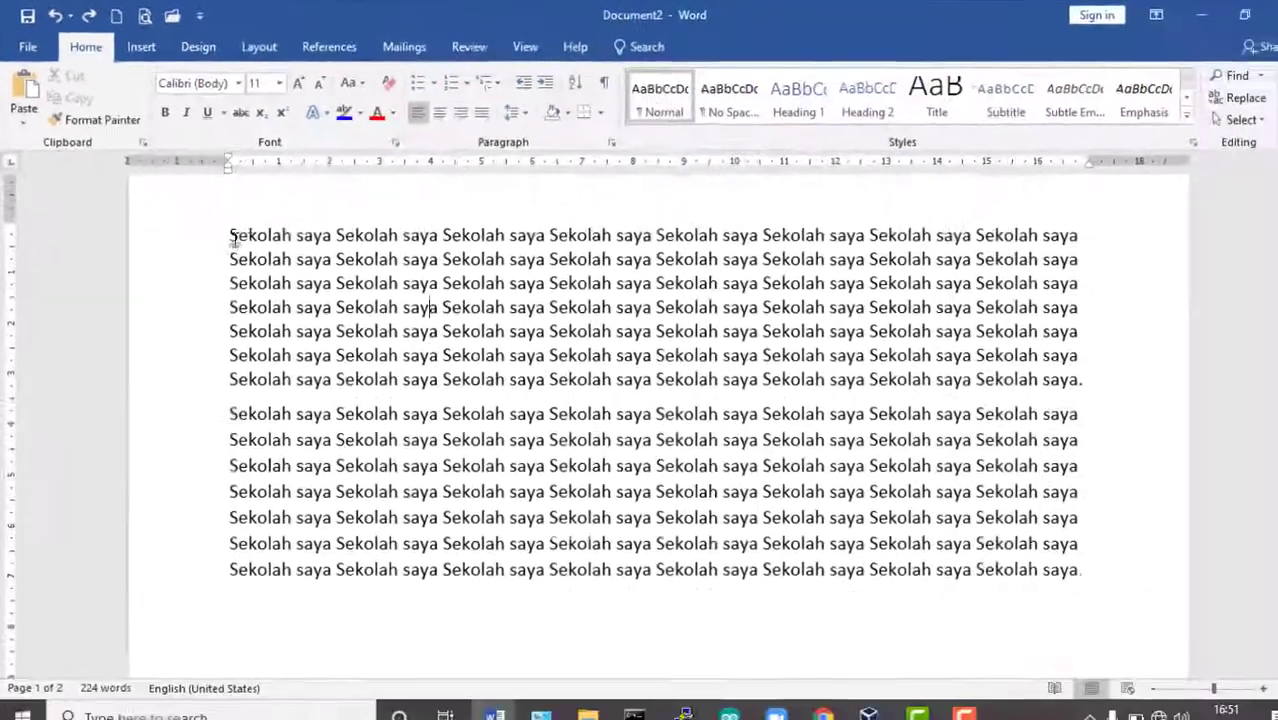
{"action": "left_click_drag", "start_coordinate": [232, 238], "coordinate": [1062, 372]}
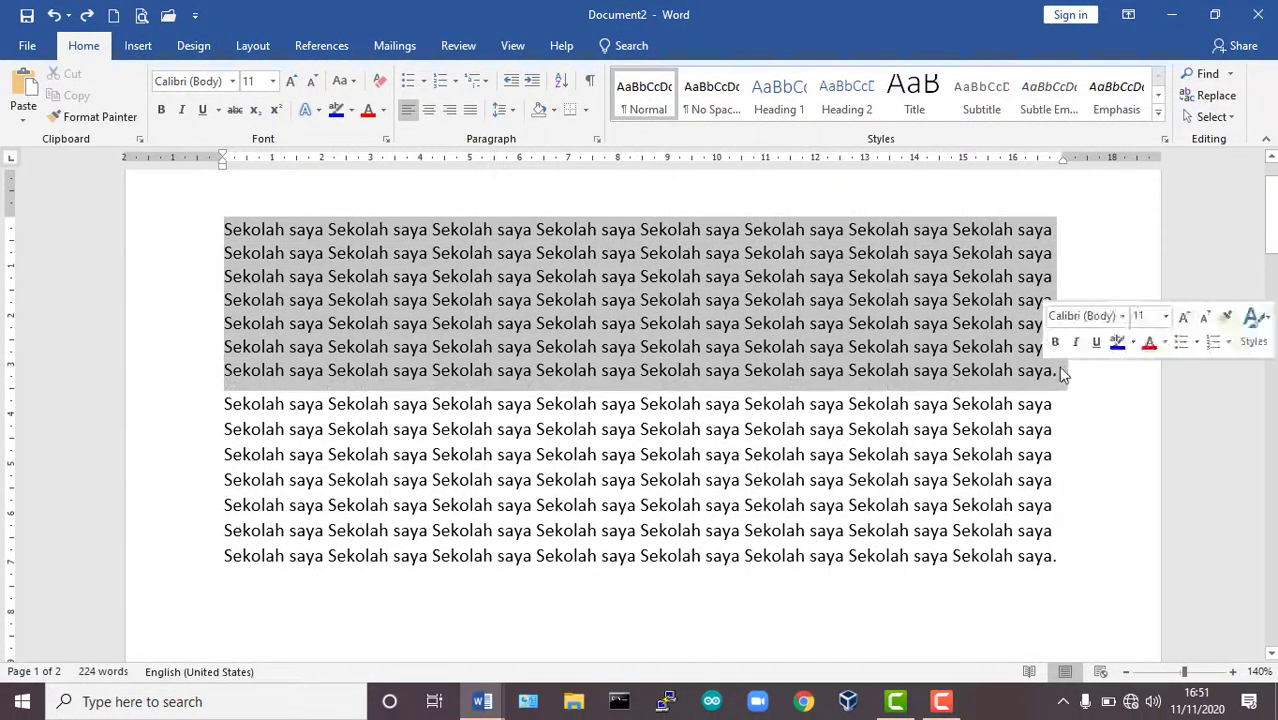
{"action": "left_click", "coordinate": [232, 81]}
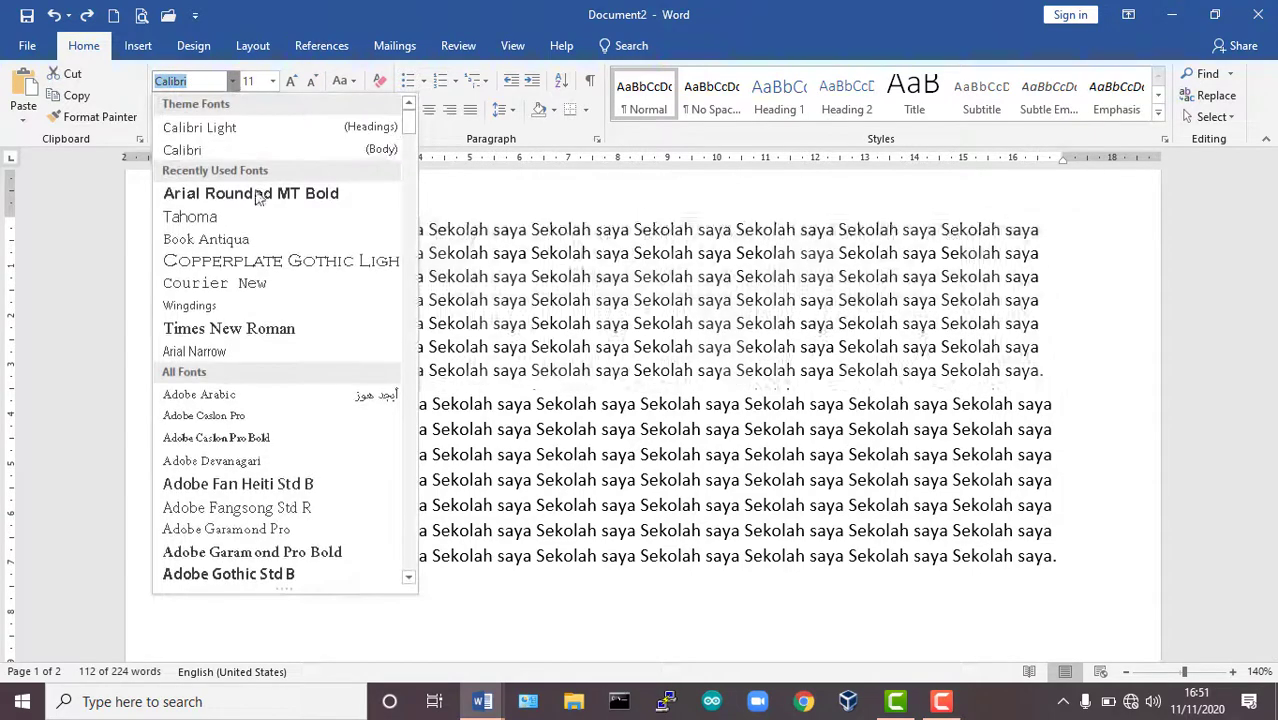
{"action": "scroll", "coordinate": [300, 222], "scroll_direction": "down", "scroll_amount": 3}
{"action": "scroll", "coordinate": [300, 222], "scroll_direction": "up", "scroll_amount": 3}
{"action": "left_click", "coordinate": [282, 193]}
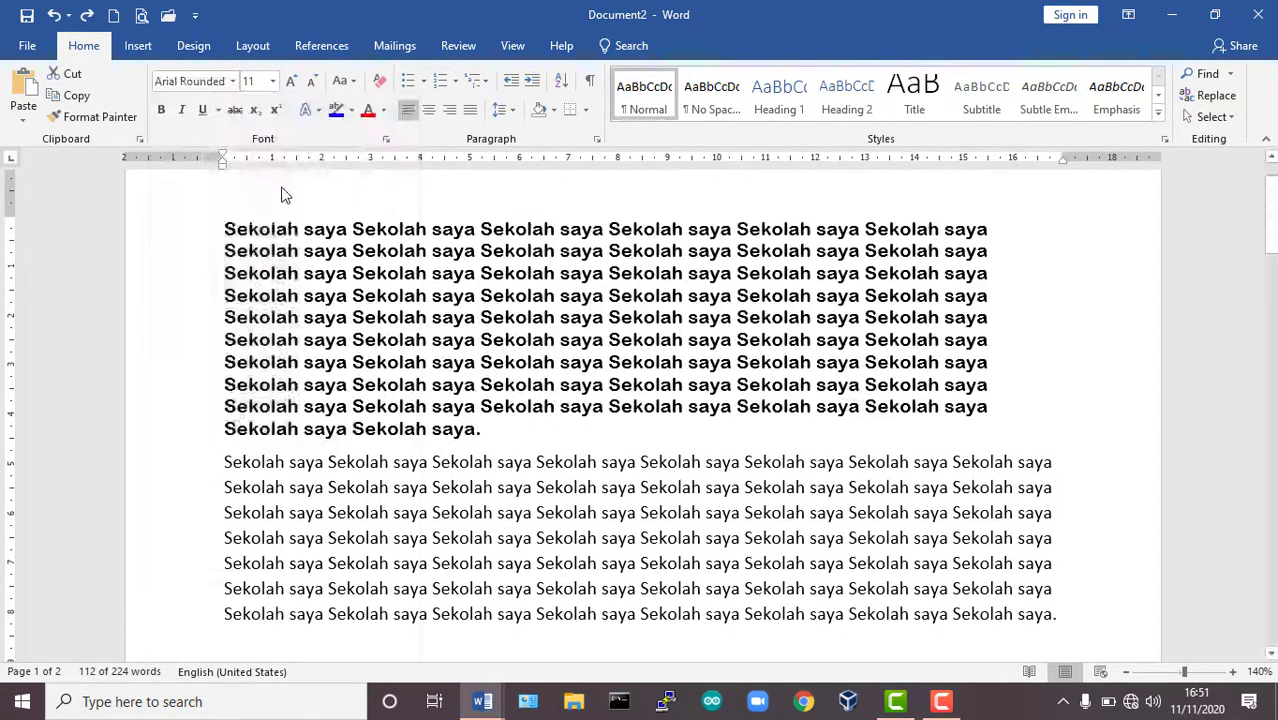
Set the selected first paragraph's font to Tahoma and its font size to 10.
{"action": "left_click", "coordinate": [232, 81]}
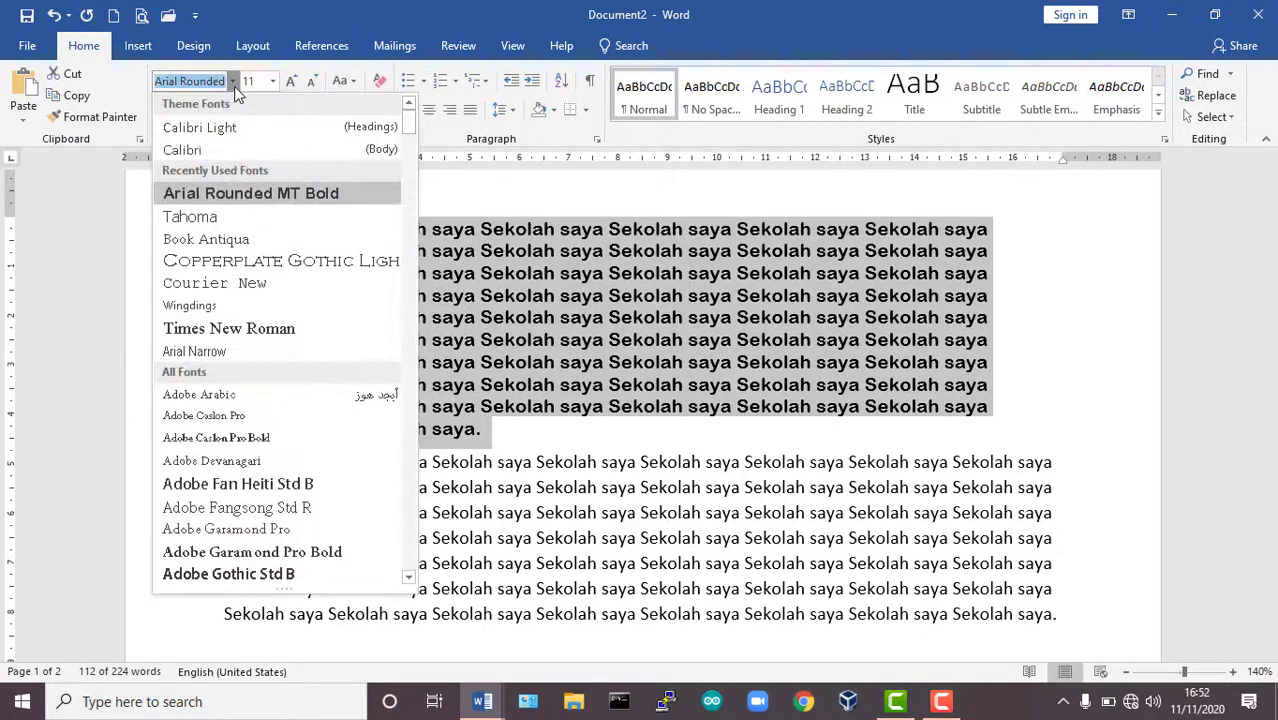
{"action": "scroll", "coordinate": [280, 388], "scroll_direction": "down", "scroll_amount": 1}
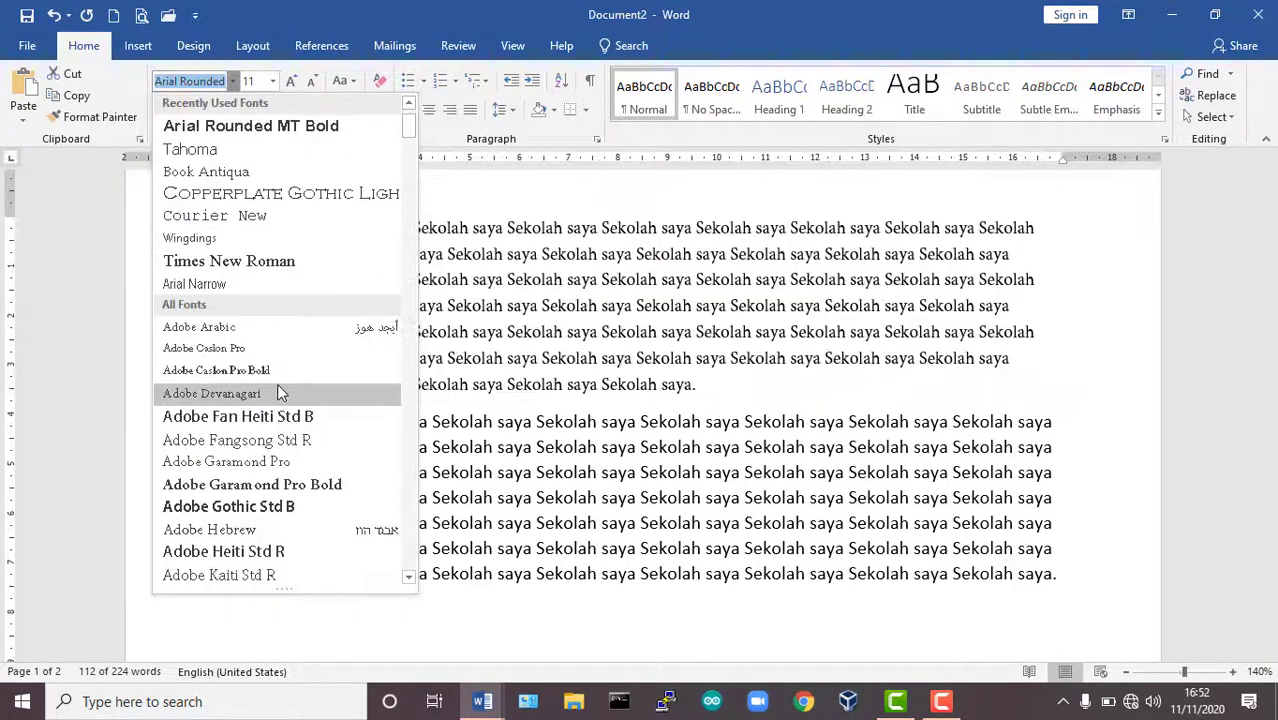
{"action": "scroll", "coordinate": [279, 387], "scroll_direction": "down", "scroll_amount": 3}
{"action": "scroll", "coordinate": [294, 470], "scroll_direction": "up", "scroll_amount": 2}
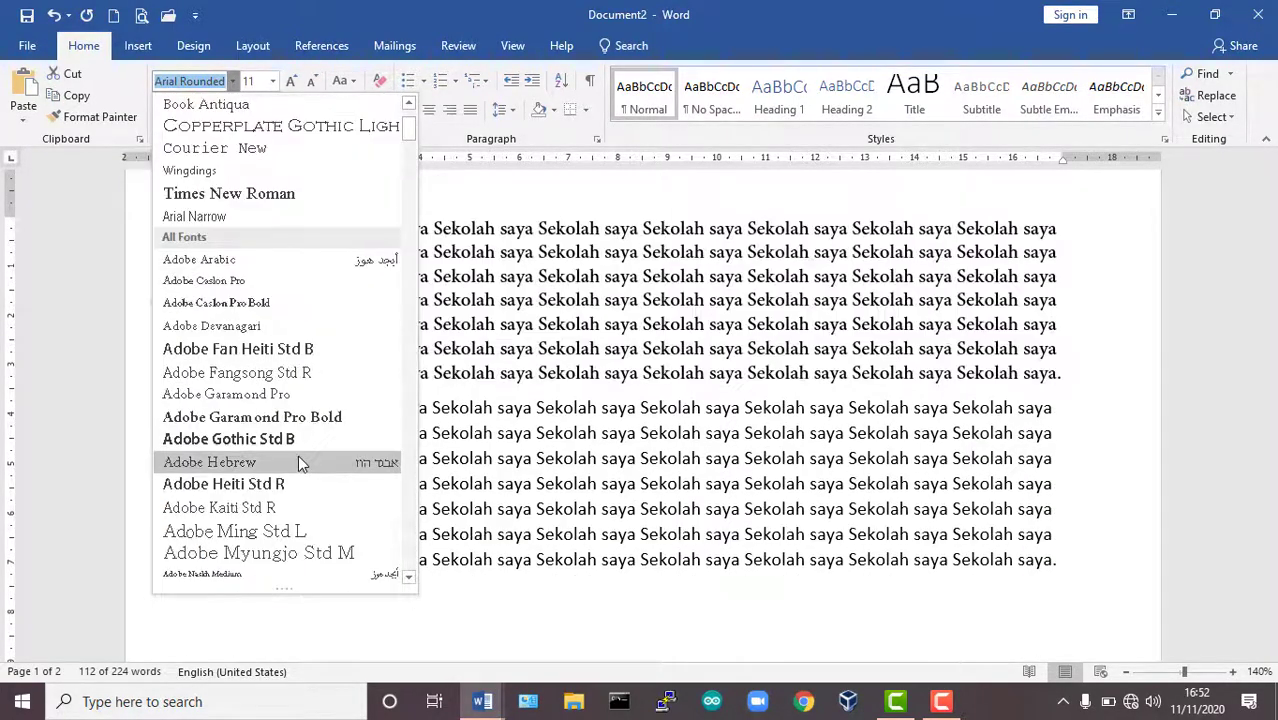
{"action": "scroll", "coordinate": [298, 455], "scroll_direction": "up", "scroll_amount": 2}
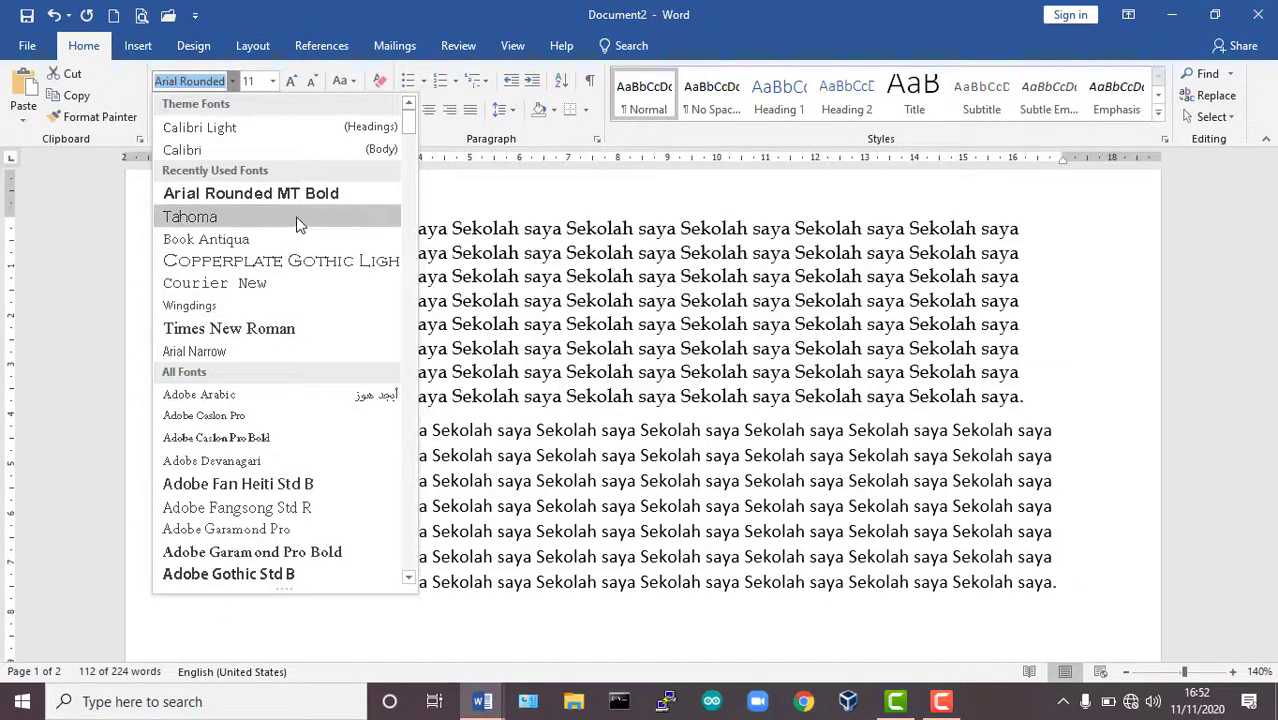
{"action": "left_click", "coordinate": [297, 219]}
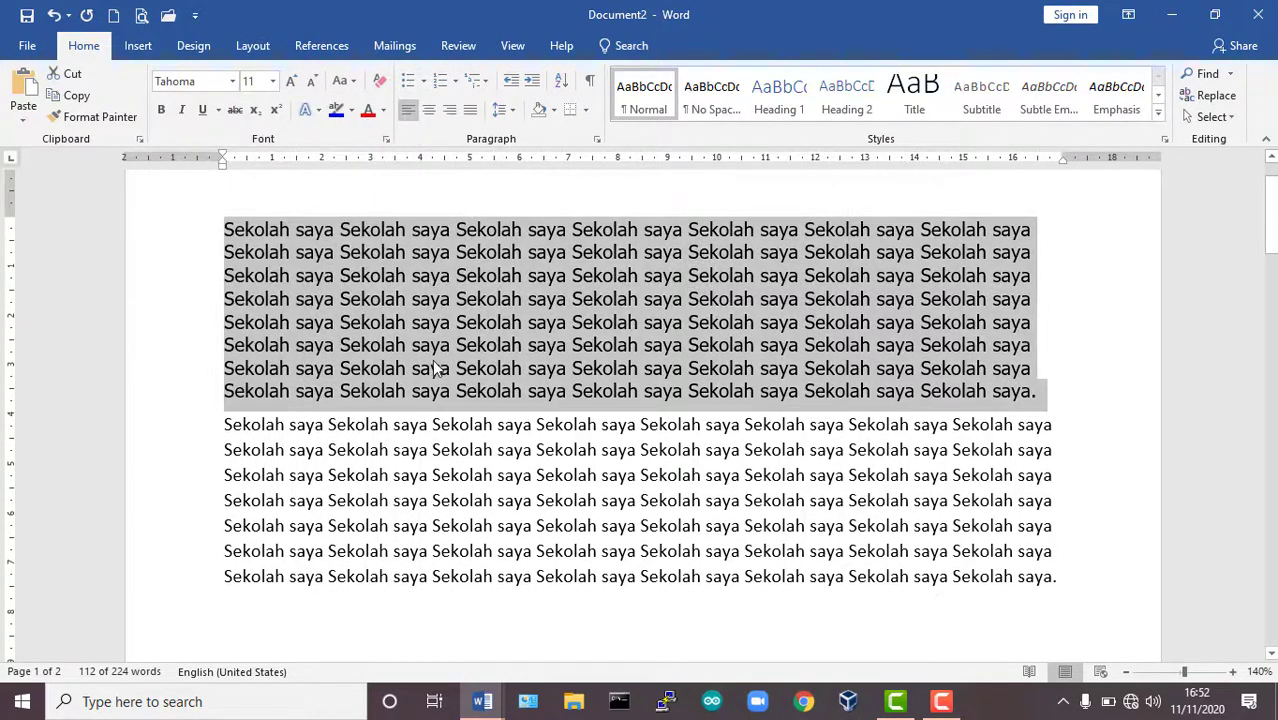
{"action": "left_click", "coordinate": [274, 81]}
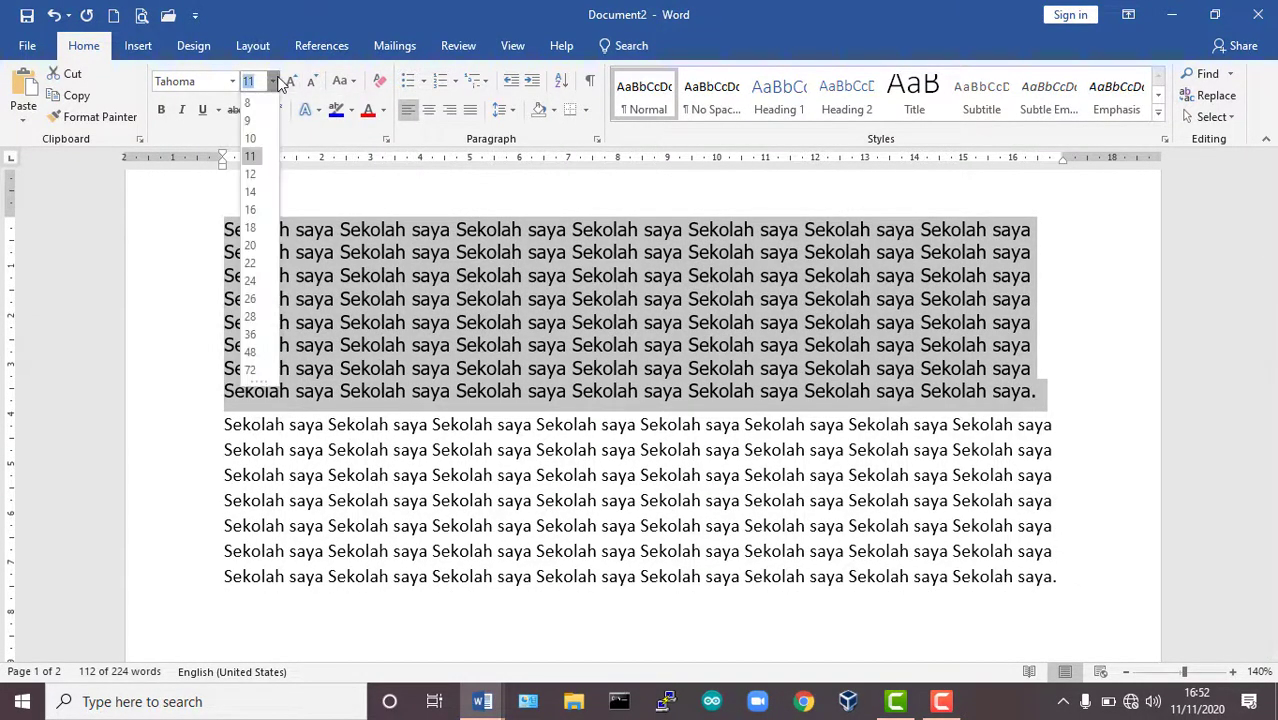
{"action": "left_click", "coordinate": [250, 138]}
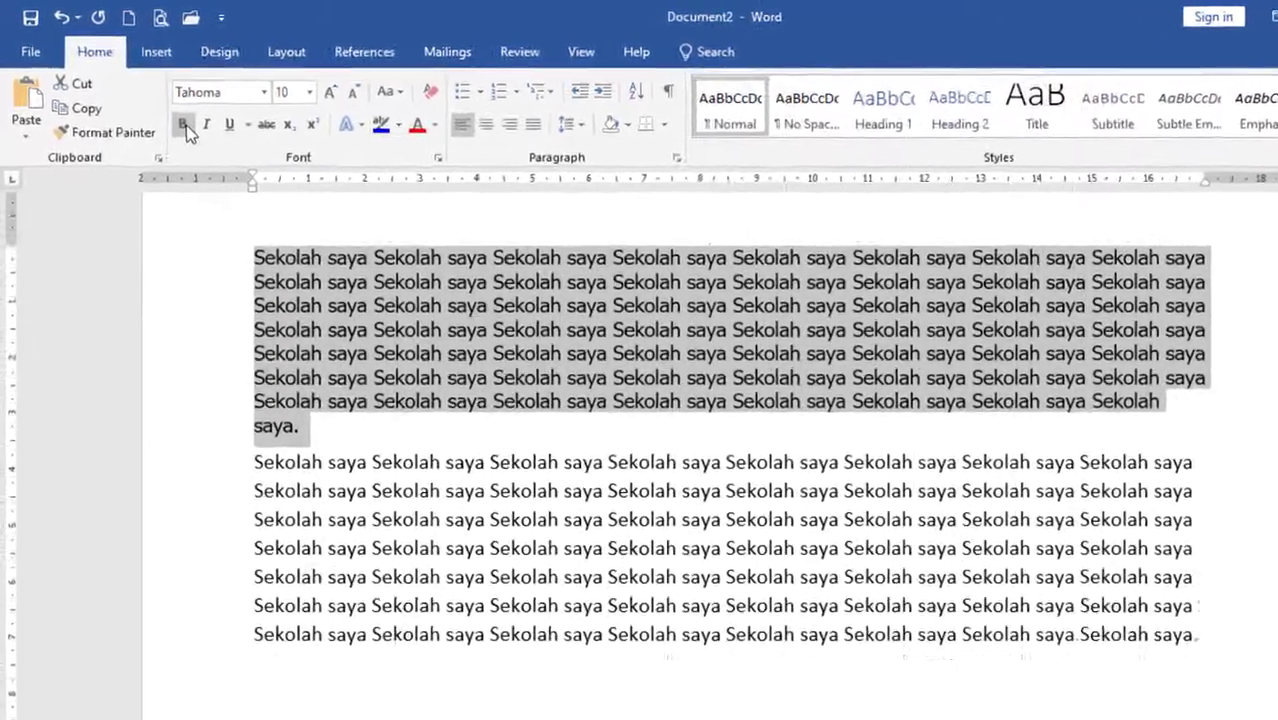
Try bold, italic and underline in turn on the first paragraph, removing each format again.
{"action": "left_click", "coordinate": [187, 130]}
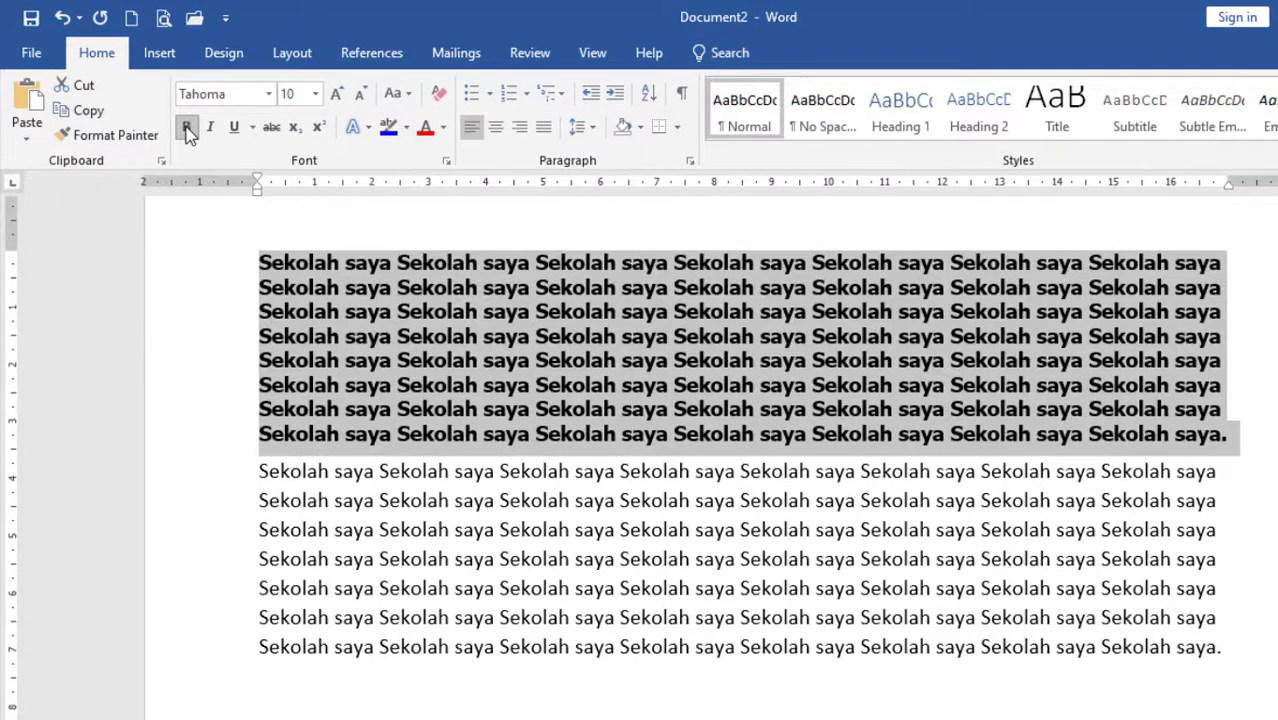
{"action": "left_click", "coordinate": [188, 130]}
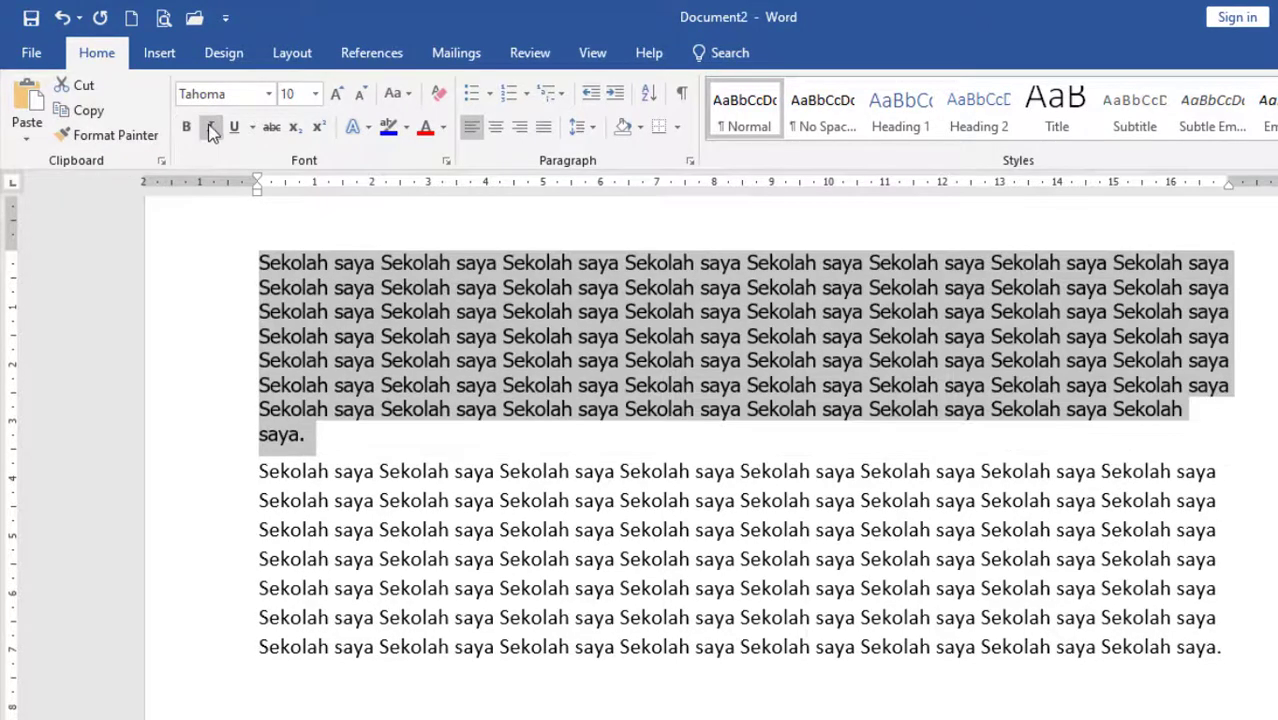
{"action": "left_click", "coordinate": [211, 128]}
{"action": "left_click", "coordinate": [210, 127]}
{"action": "left_click", "coordinate": [231, 130]}
{"action": "left_click", "coordinate": [235, 130]}
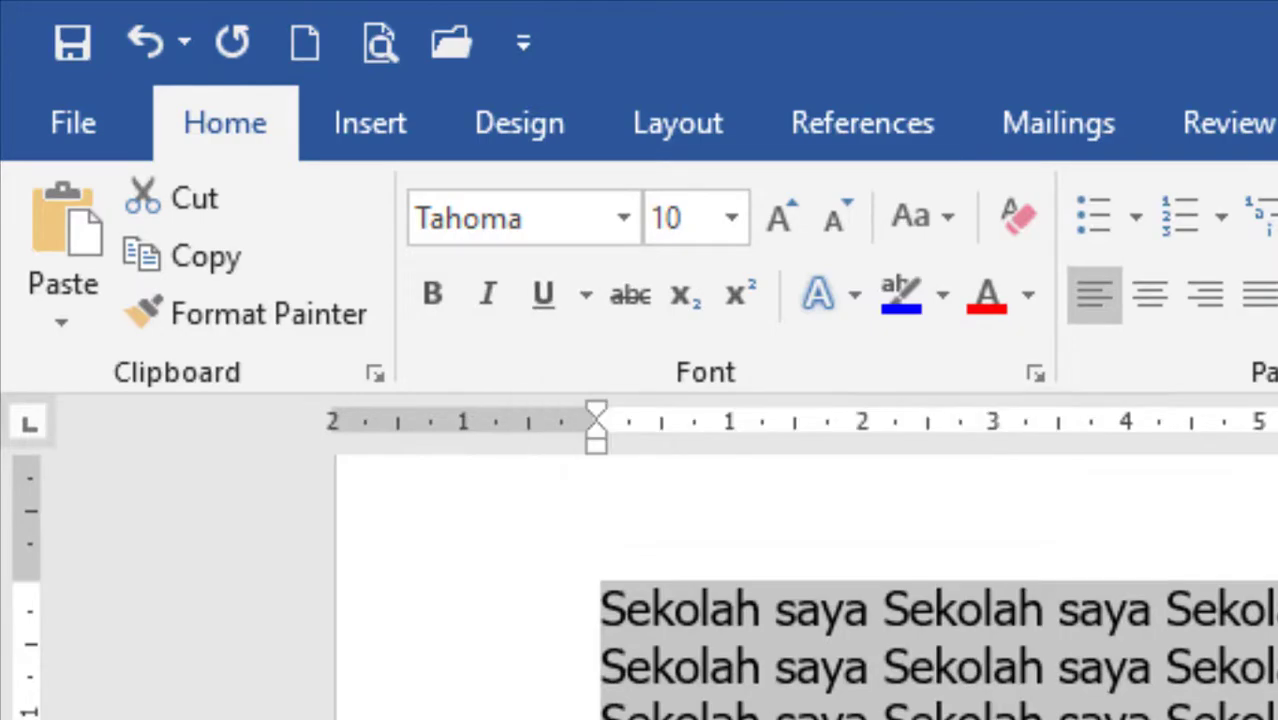
Apply strikethrough to the second "Sekolah saya" in the first paragraph's fourth line, and remove it again.
{"action": "left_click", "coordinate": [940, 700]}
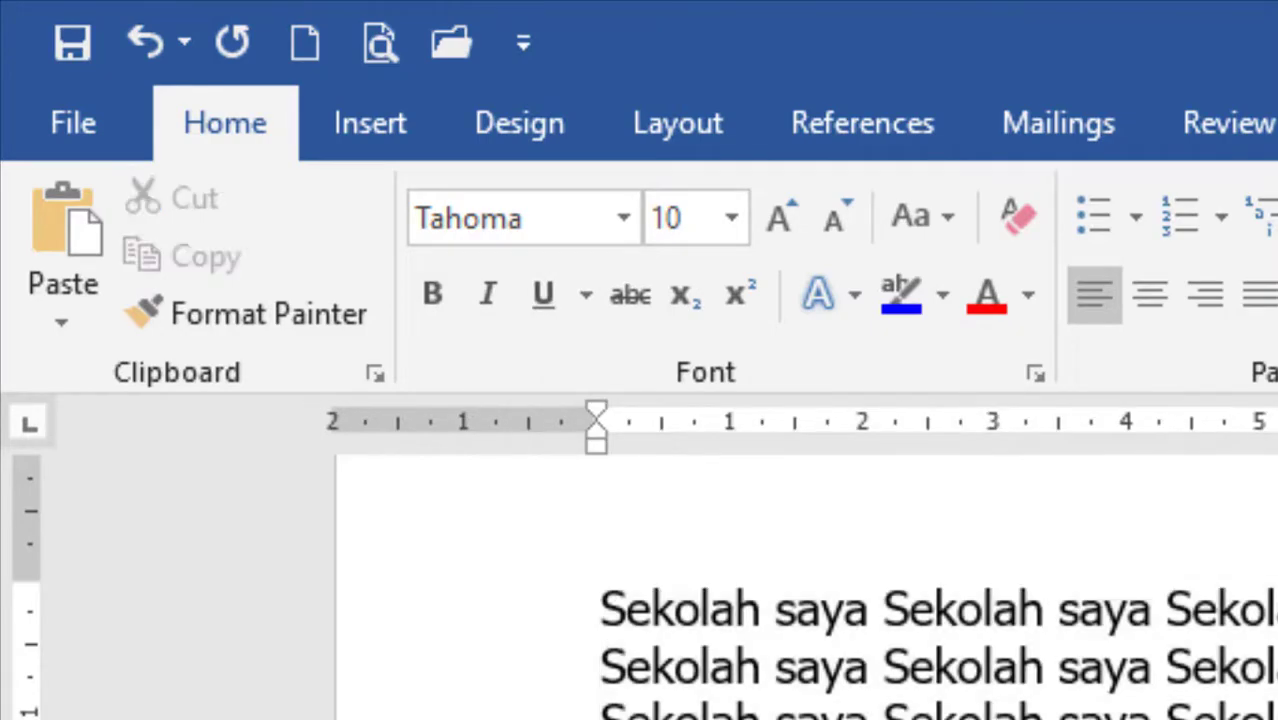
{"action": "left_click_drag", "start_coordinate": [676, 596], "coordinate": [414, 292]}
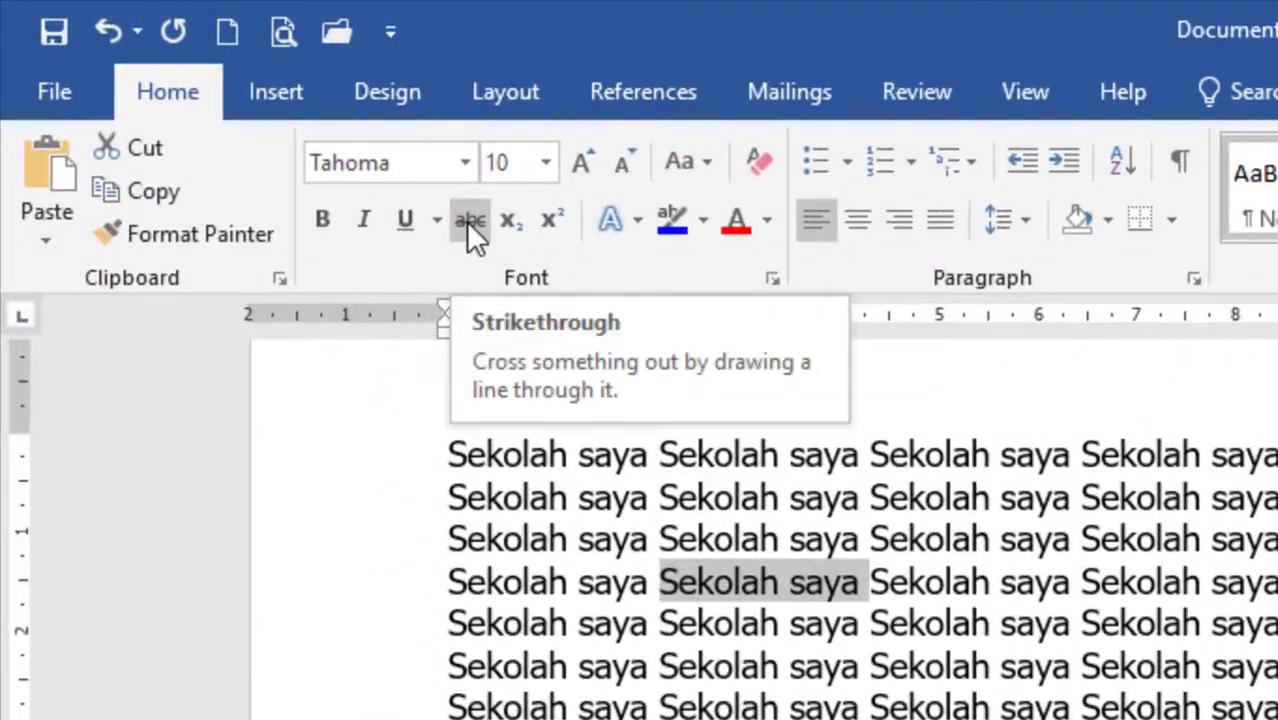
{"action": "left_click", "coordinate": [466, 221]}
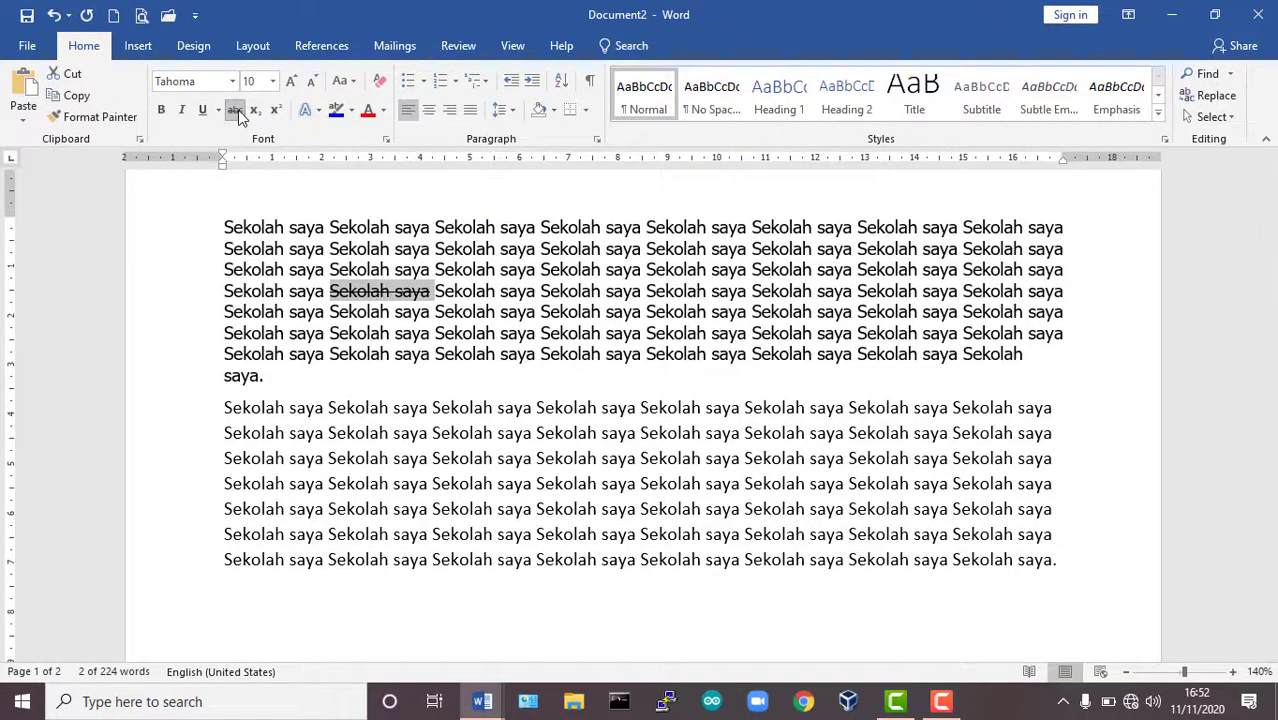
{"action": "left_click", "coordinate": [238, 112]}
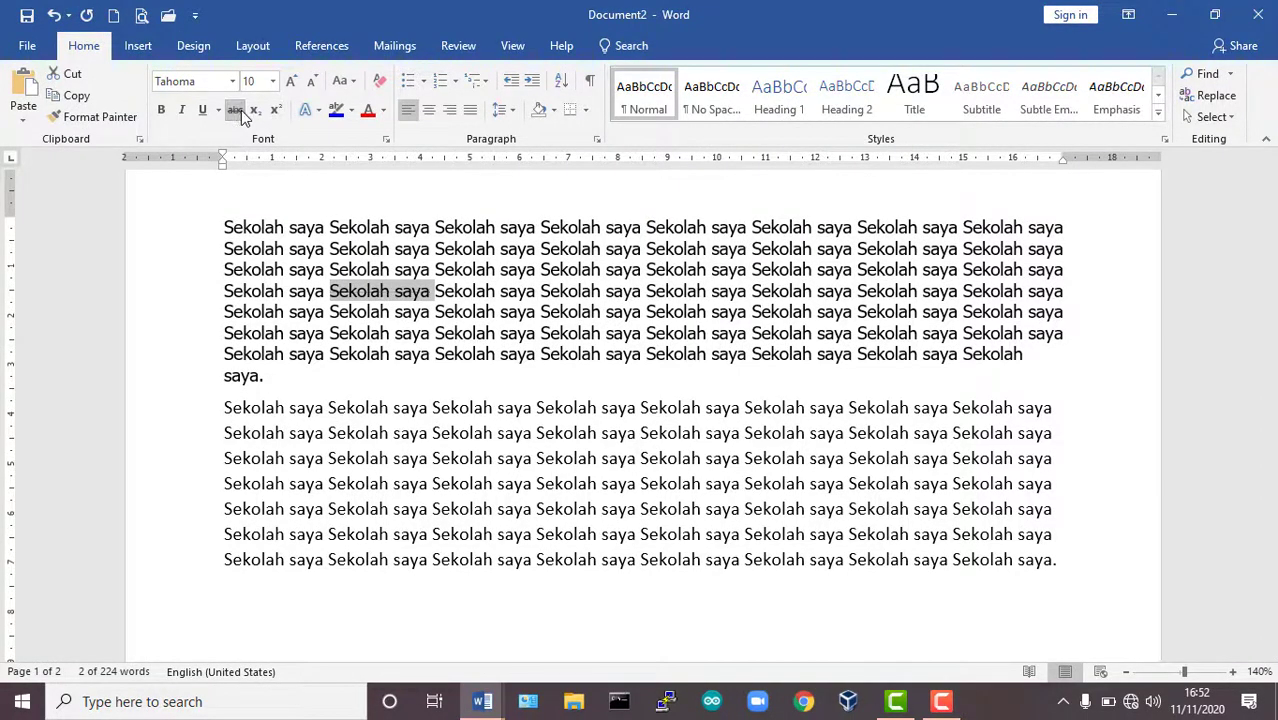
{"action": "left_click", "coordinate": [356, 352]}
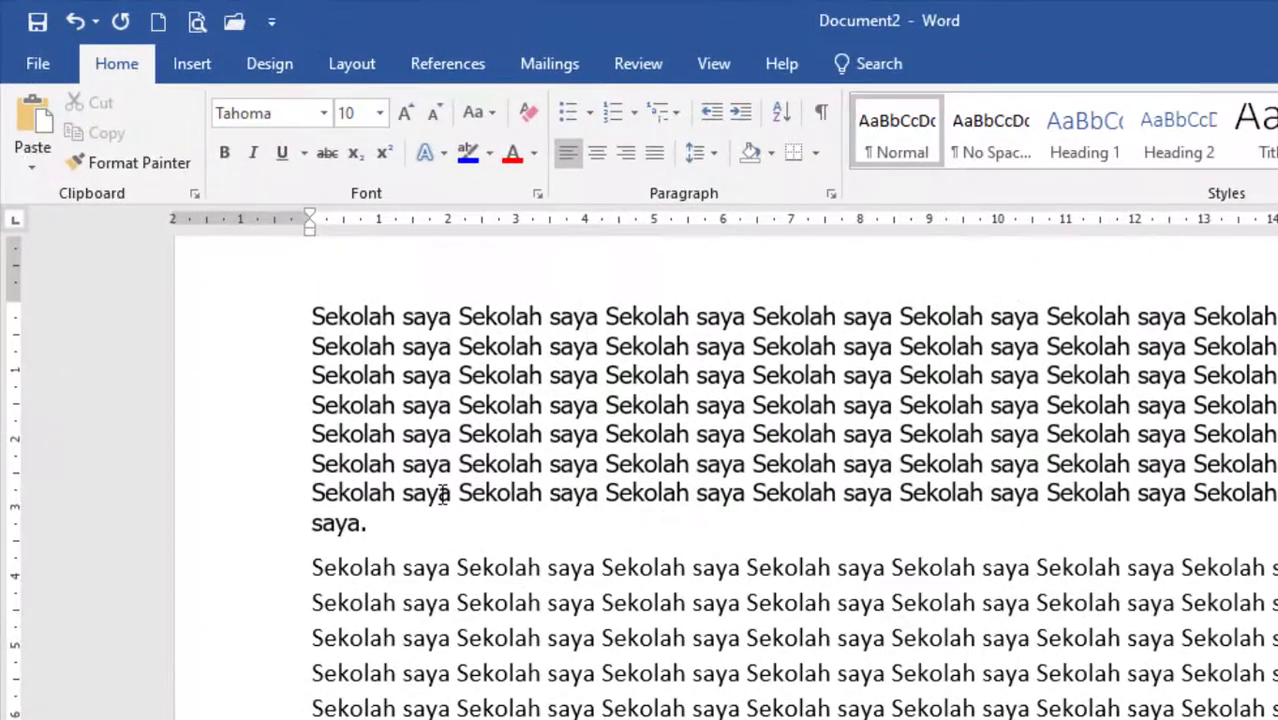
Try subscript and superscript on the last letter of the first "saya" in the paragraph's seventh line, undoing each.
{"action": "left_click_drag", "start_coordinate": [438, 493], "coordinate": [452, 493]}
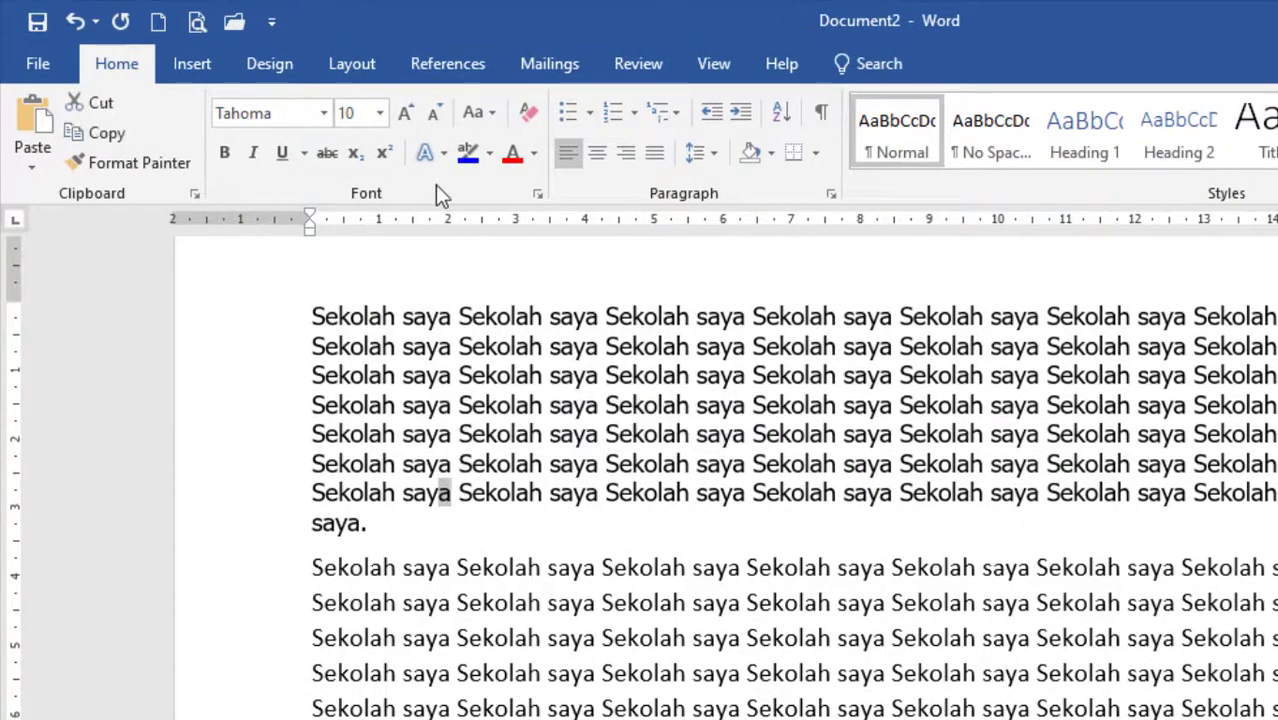
{"action": "left_click", "coordinate": [355, 154]}
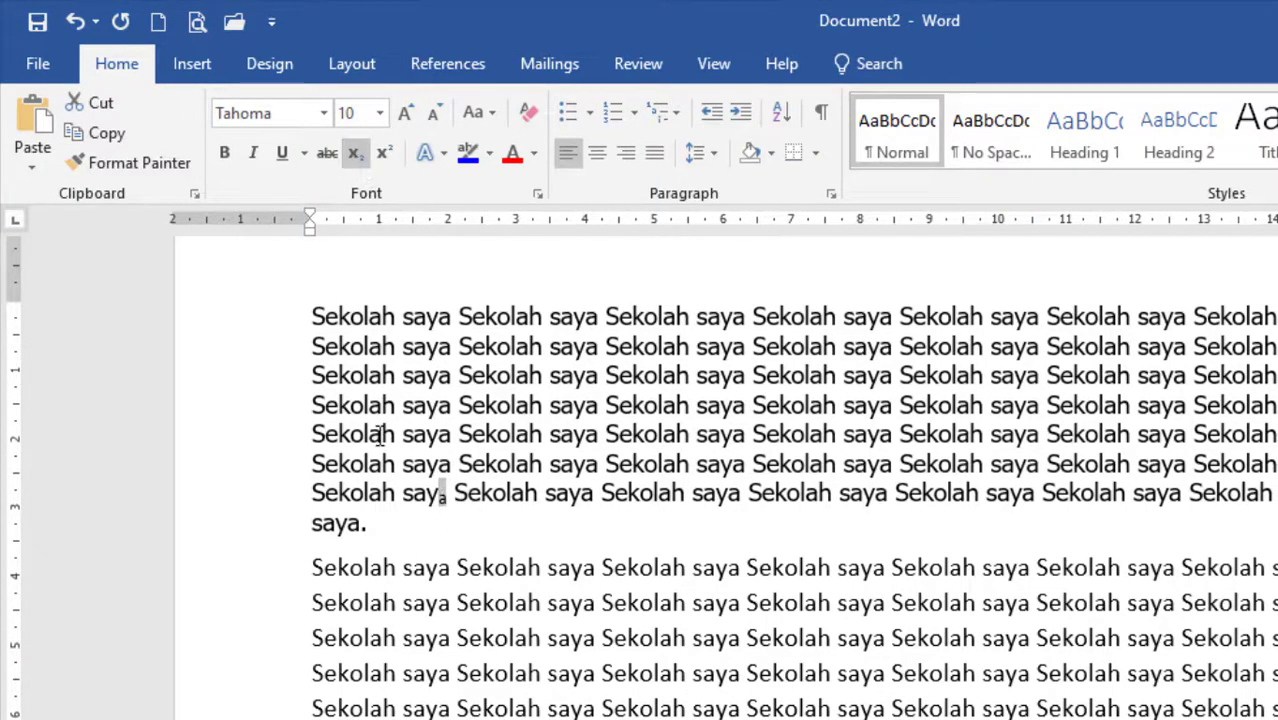
{"action": "key", "text": "ctrl+z"}
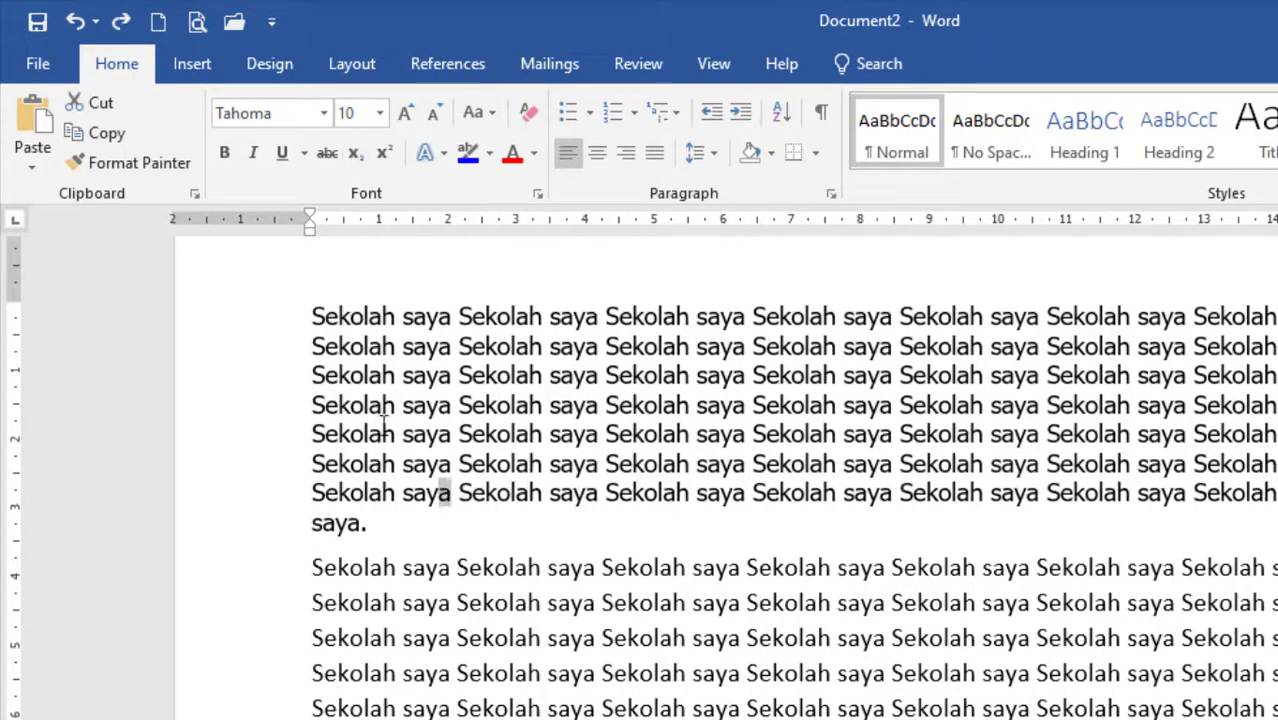
{"action": "left_click", "coordinate": [384, 154]}
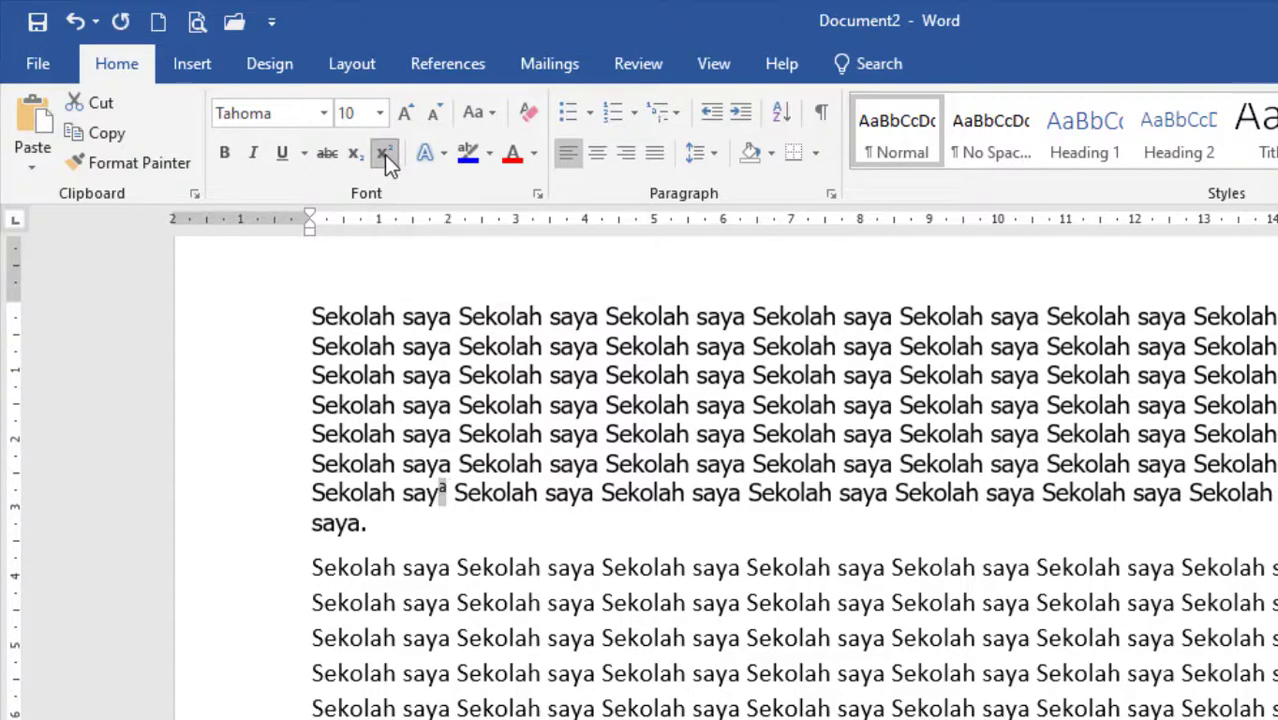
{"action": "key", "text": "ctrl+z"}
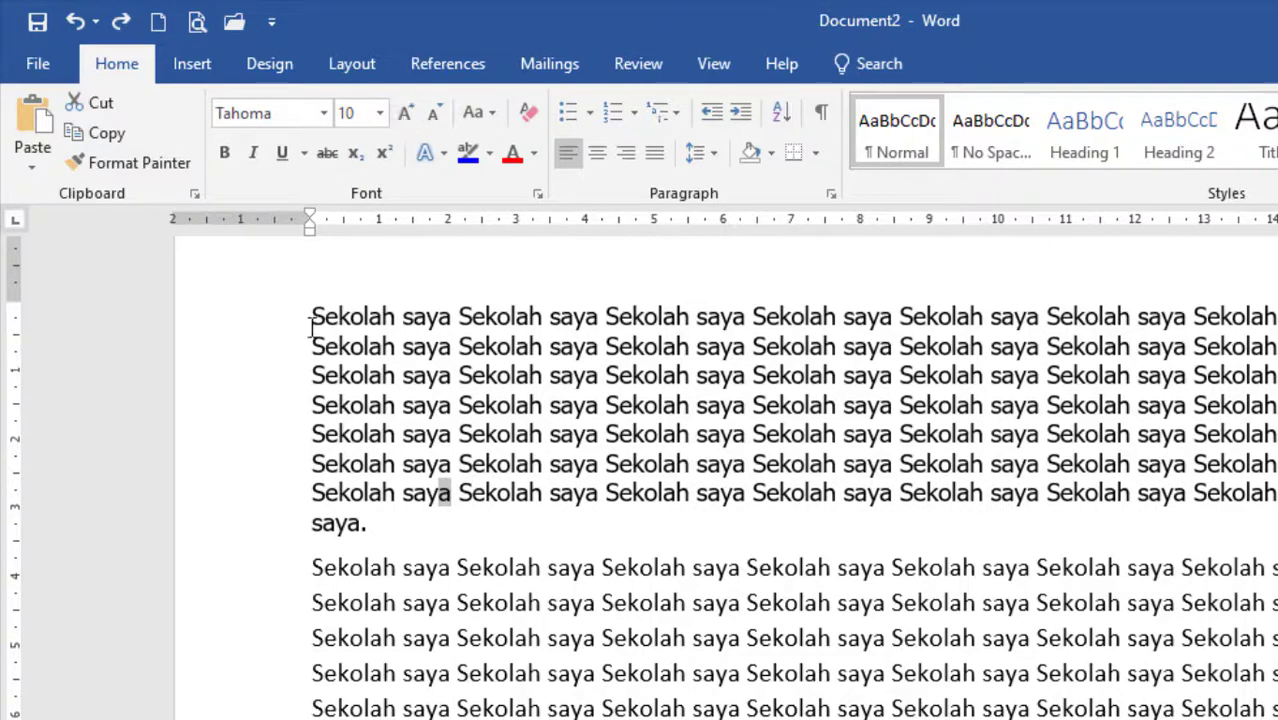
Try enlarging the whole first paragraph's font to 12, and shrink it back to 10.
{"action": "left_click_drag", "start_coordinate": [311, 325], "coordinate": [422, 522]}
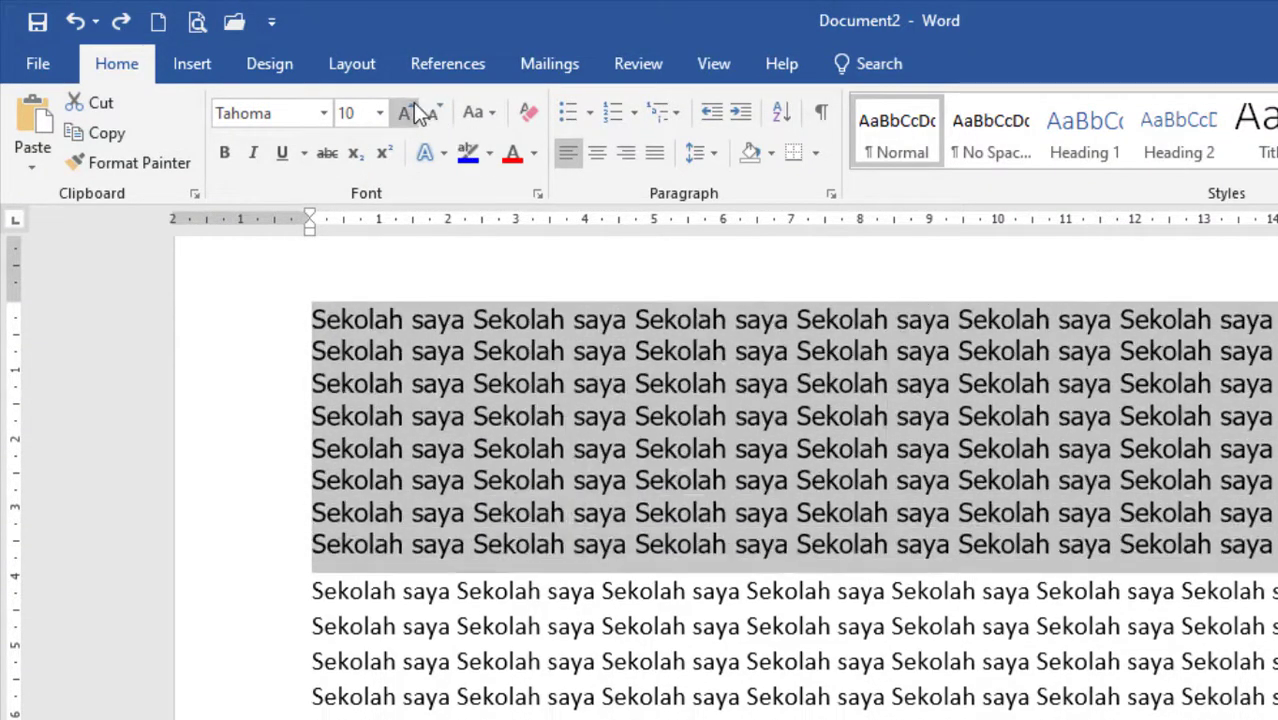
{"action": "left_click", "coordinate": [415, 104]}
{"action": "left_click", "coordinate": [415, 104]}
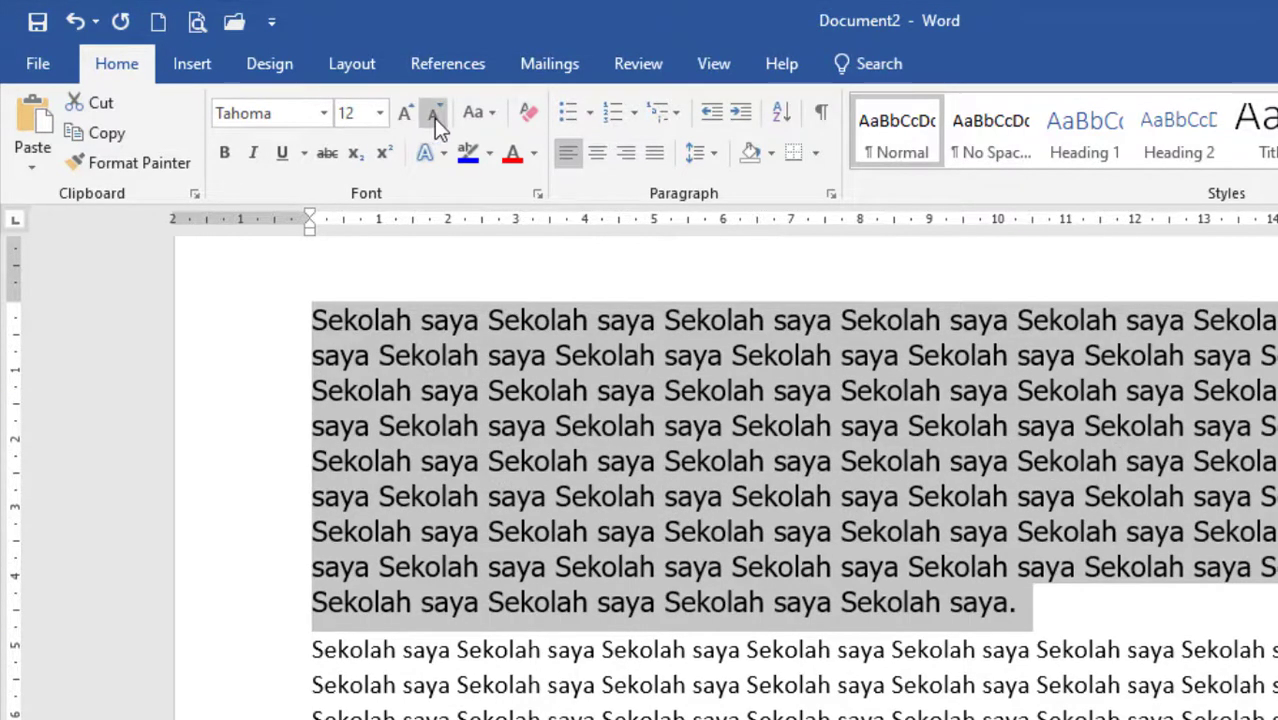
{"action": "left_click", "coordinate": [434, 117]}
{"action": "left_click", "coordinate": [434, 117]}
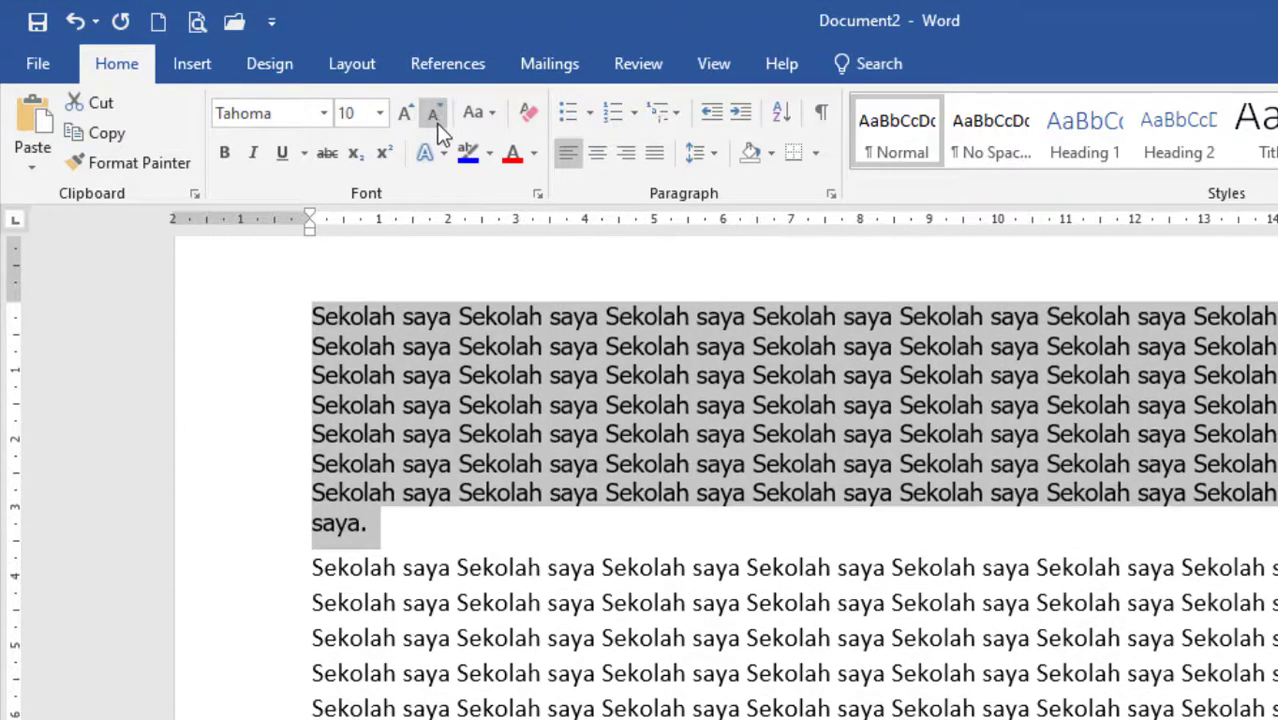
Change the selected first paragraph's case to UPPERCASE, Capitalize Each Word and finally Sentence case.
{"action": "left_click", "coordinate": [492, 117]}
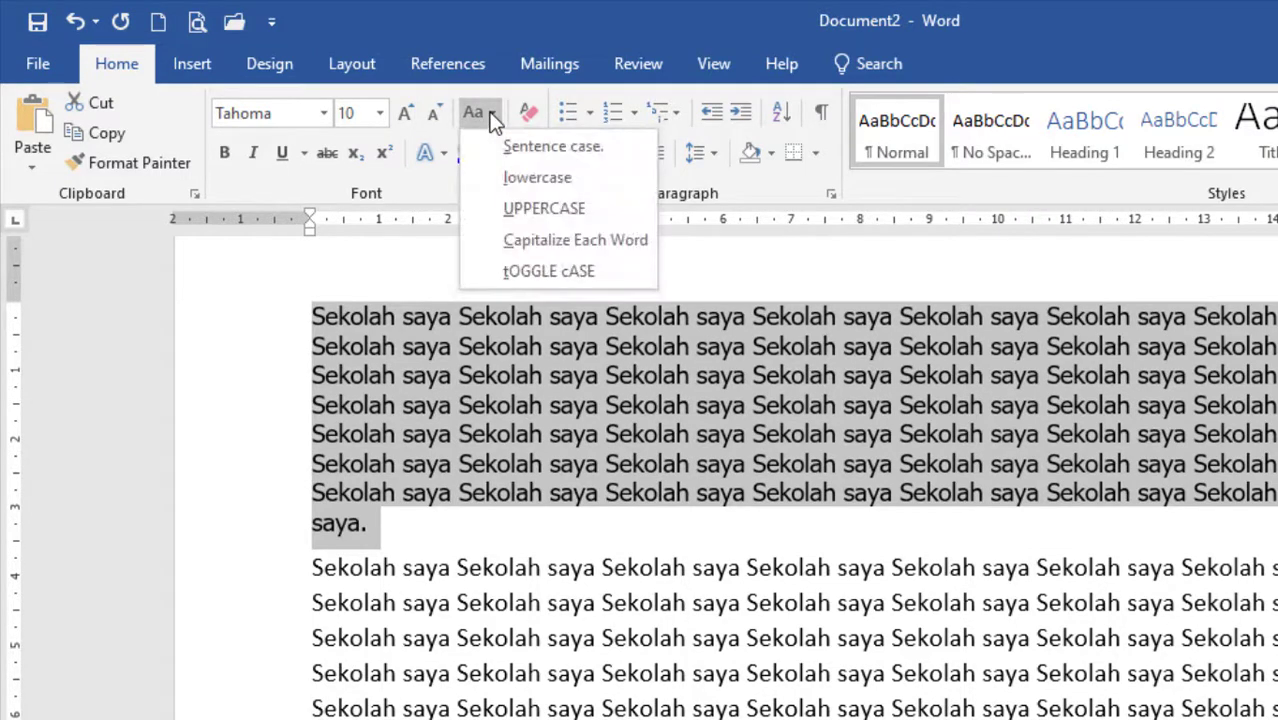
{"action": "left_click", "coordinate": [532, 212]}
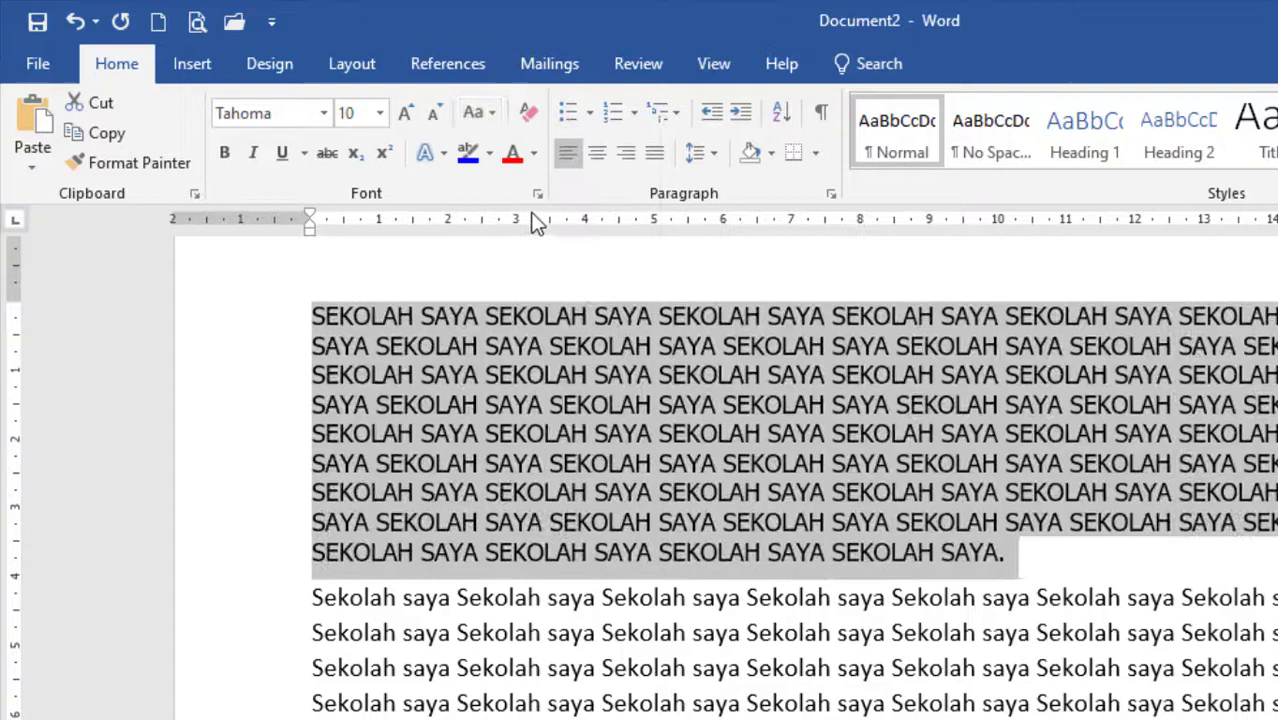
{"action": "left_click", "coordinate": [498, 121]}
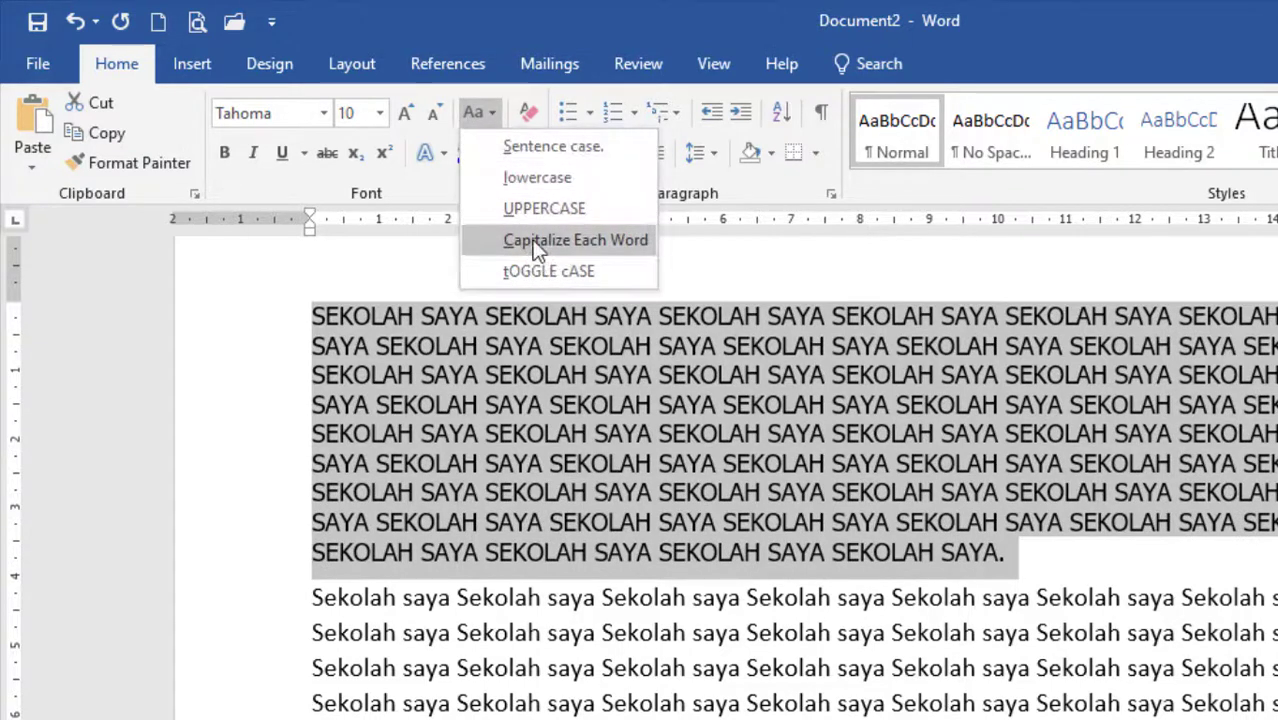
{"action": "left_click", "coordinate": [522, 240]}
{"action": "left_click", "coordinate": [491, 109]}
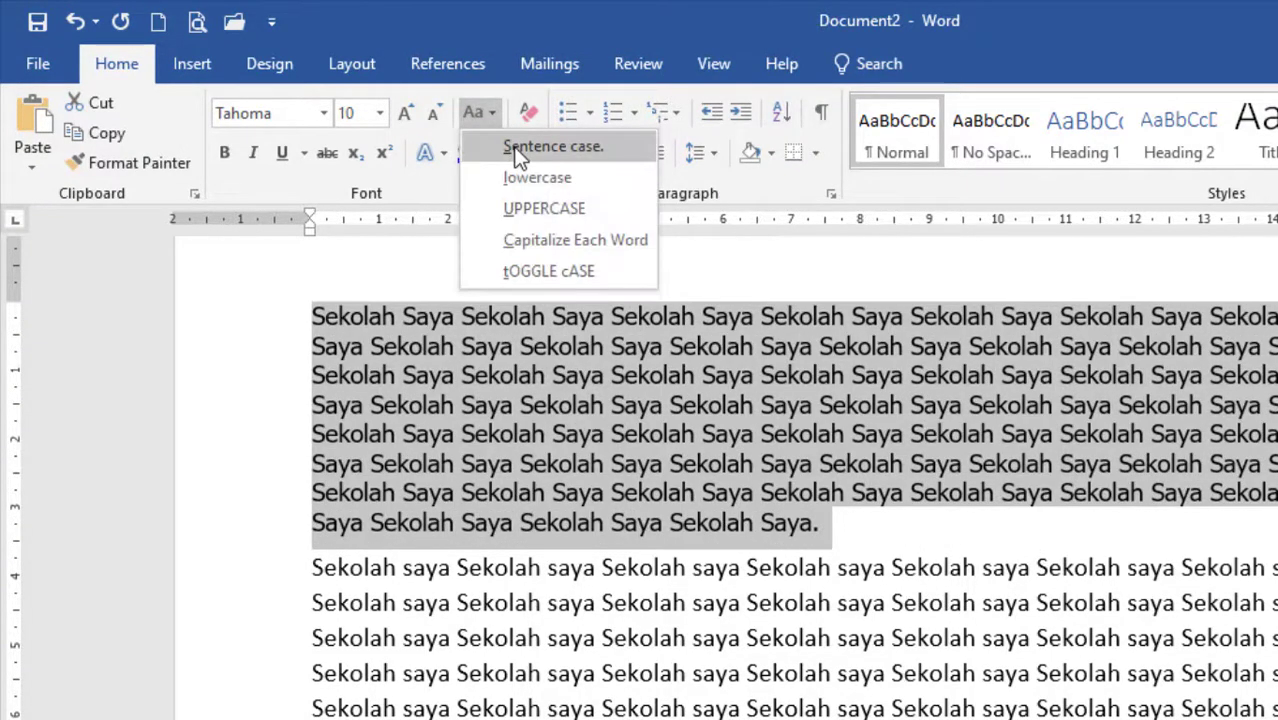
{"action": "left_click", "coordinate": [522, 143]}
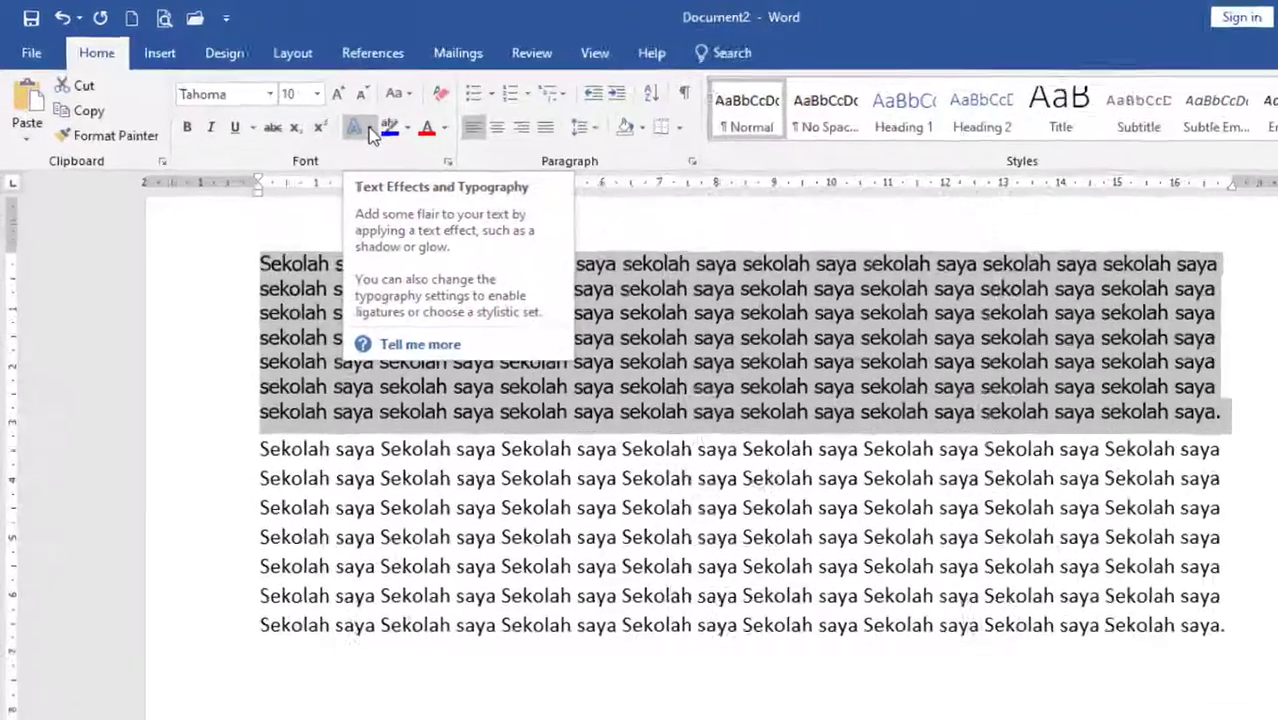
Preview the text effects, including the outline colours, on the first paragraph without applying any.
{"action": "left_click", "coordinate": [318, 110]}
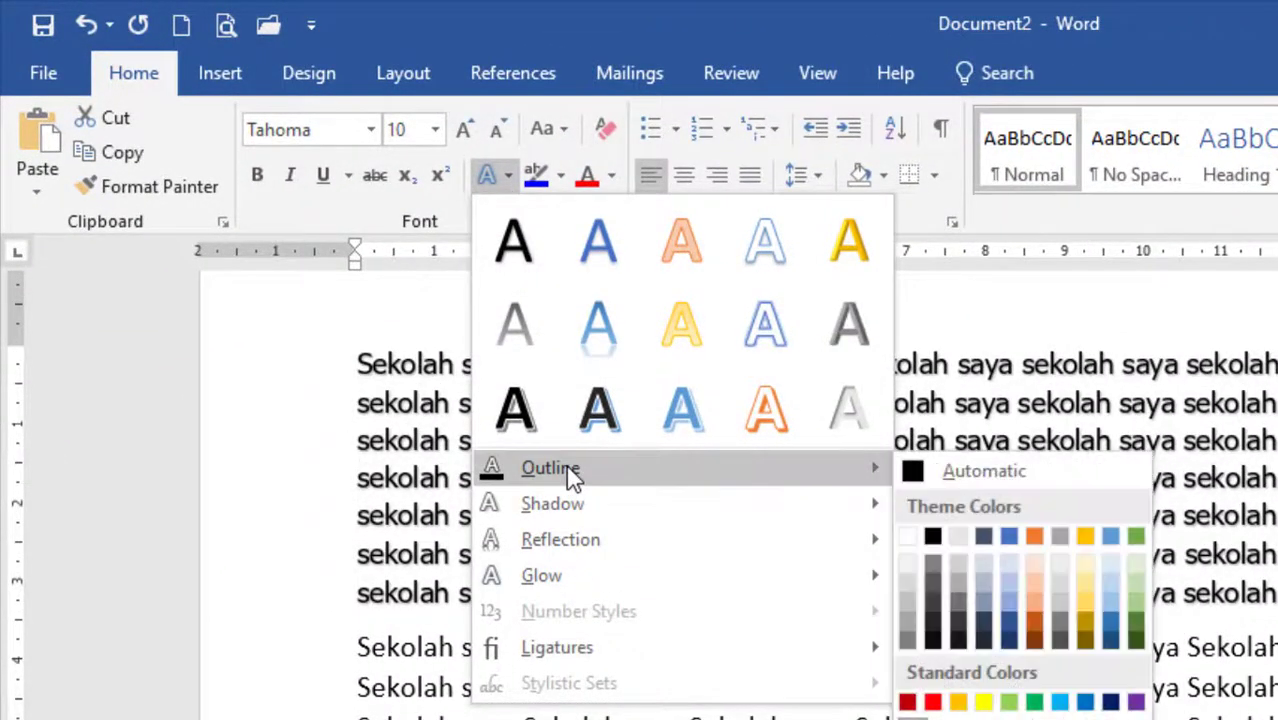
{"action": "mouse_move", "coordinate": [872, 487]}
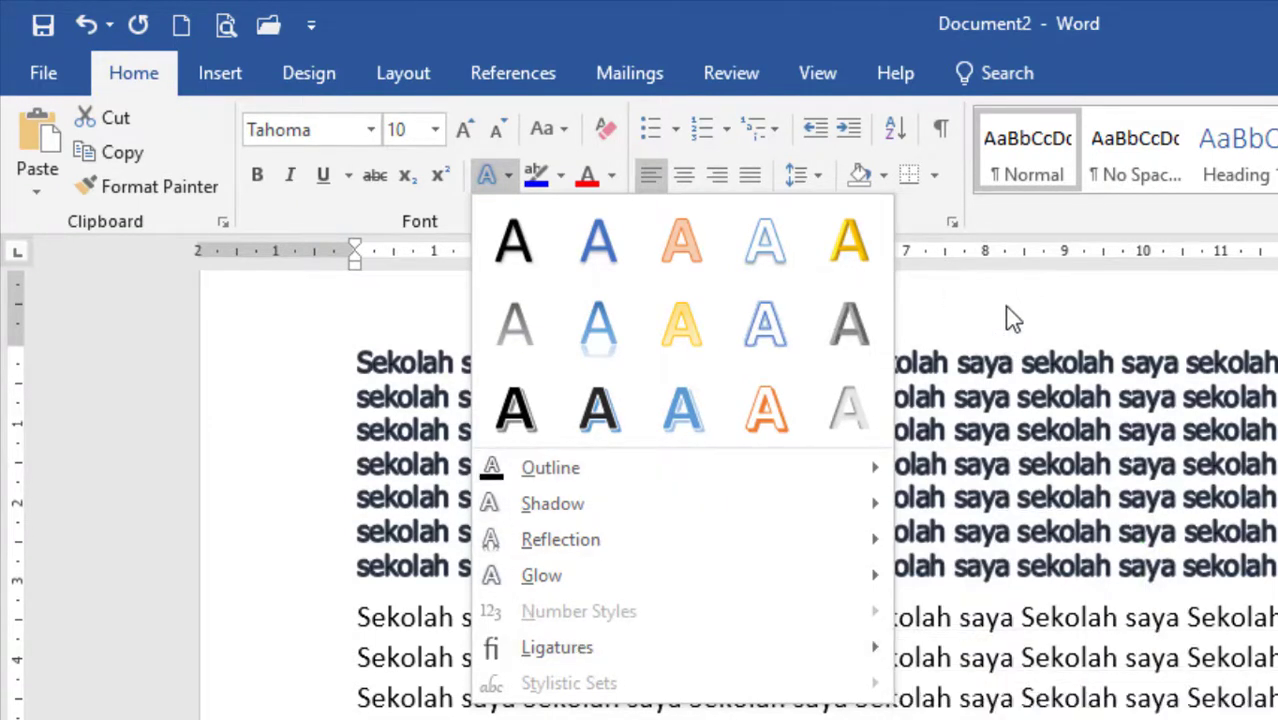
{"action": "key", "text": "Escape"}
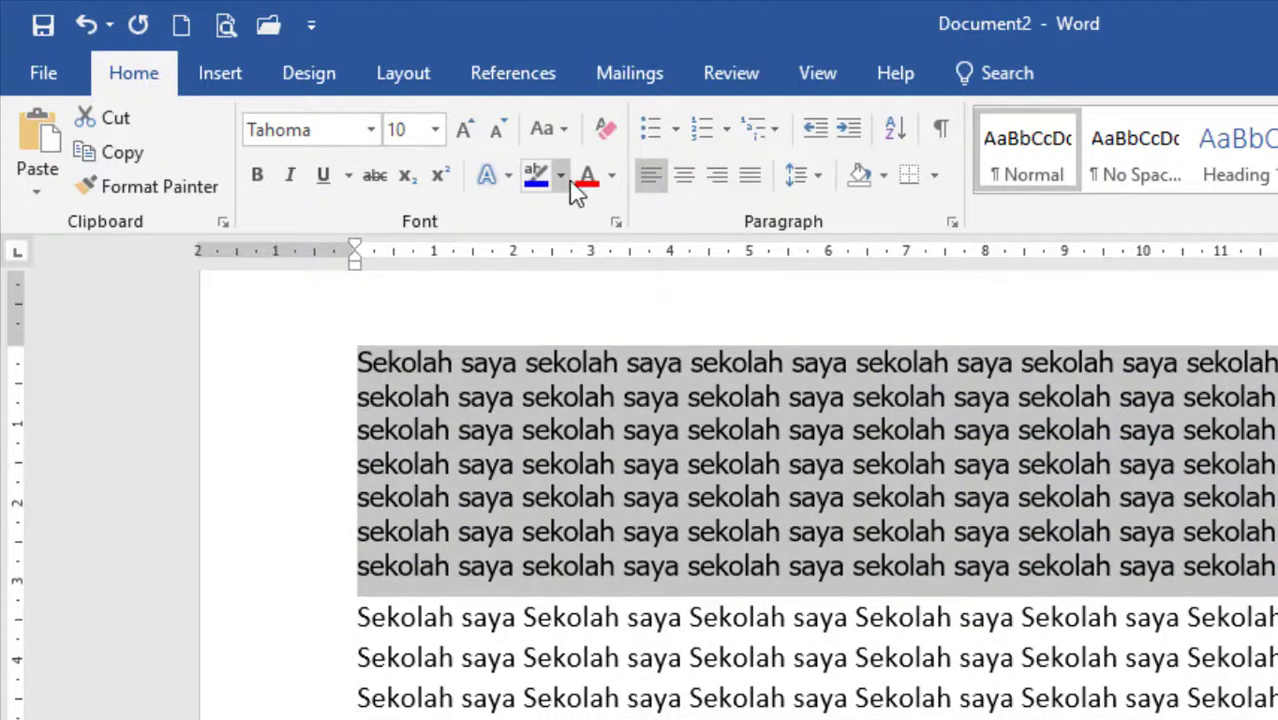
{"action": "left_click", "coordinate": [639, 413]}
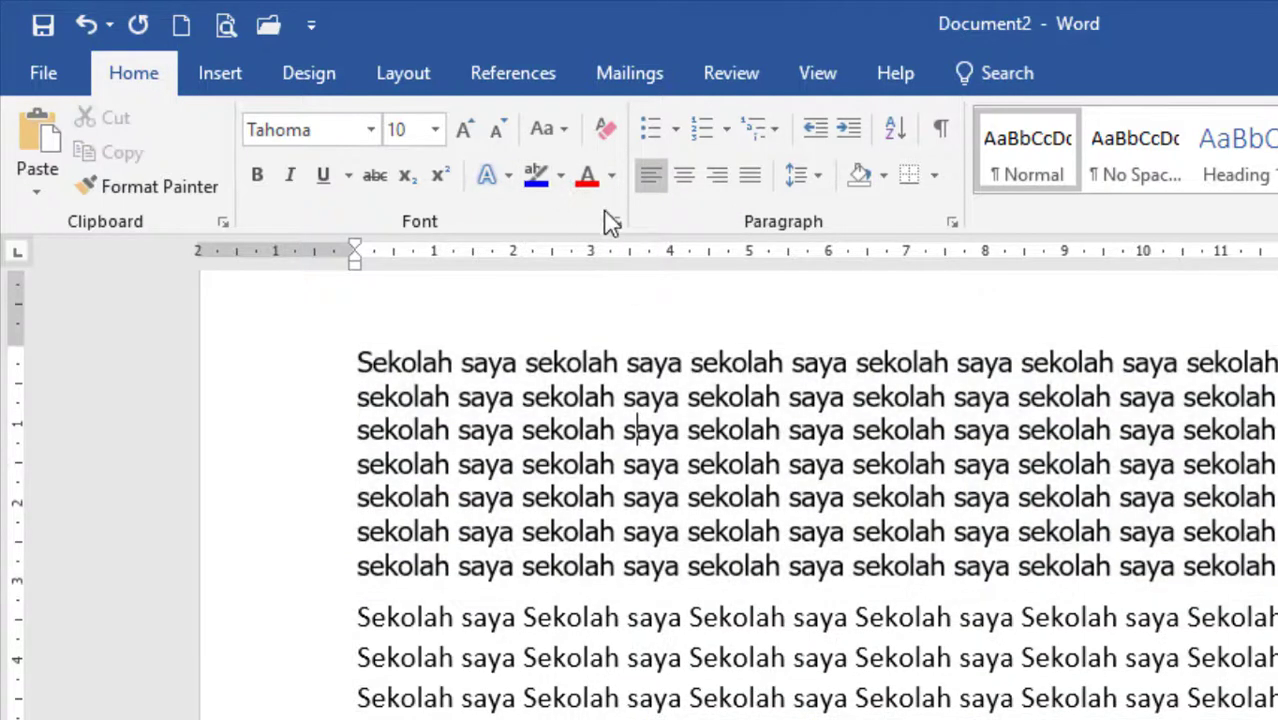
Highlight the second and third "sekolah saya" in the first paragraph's fourth line in red.
{"action": "left_click", "coordinate": [561, 177]}
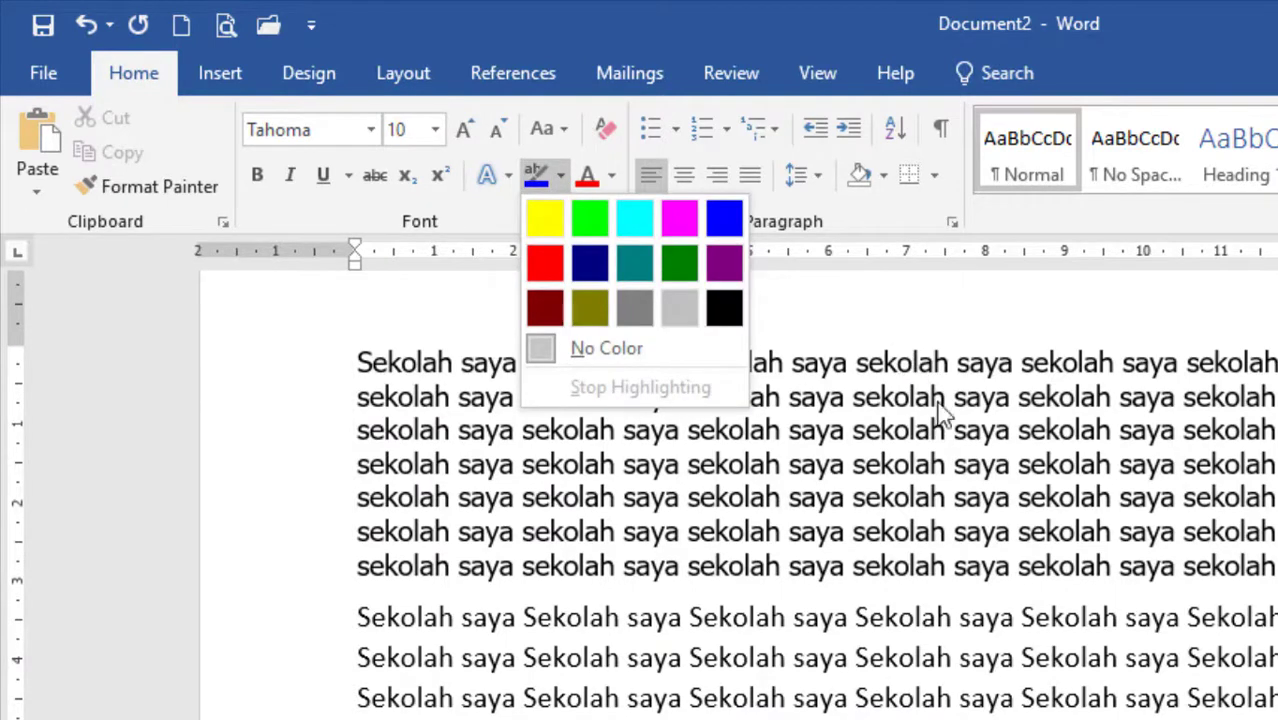
{"action": "left_click", "coordinate": [648, 480]}
{"action": "left_click_drag", "start_coordinate": [522, 466], "coordinate": [850, 470]}
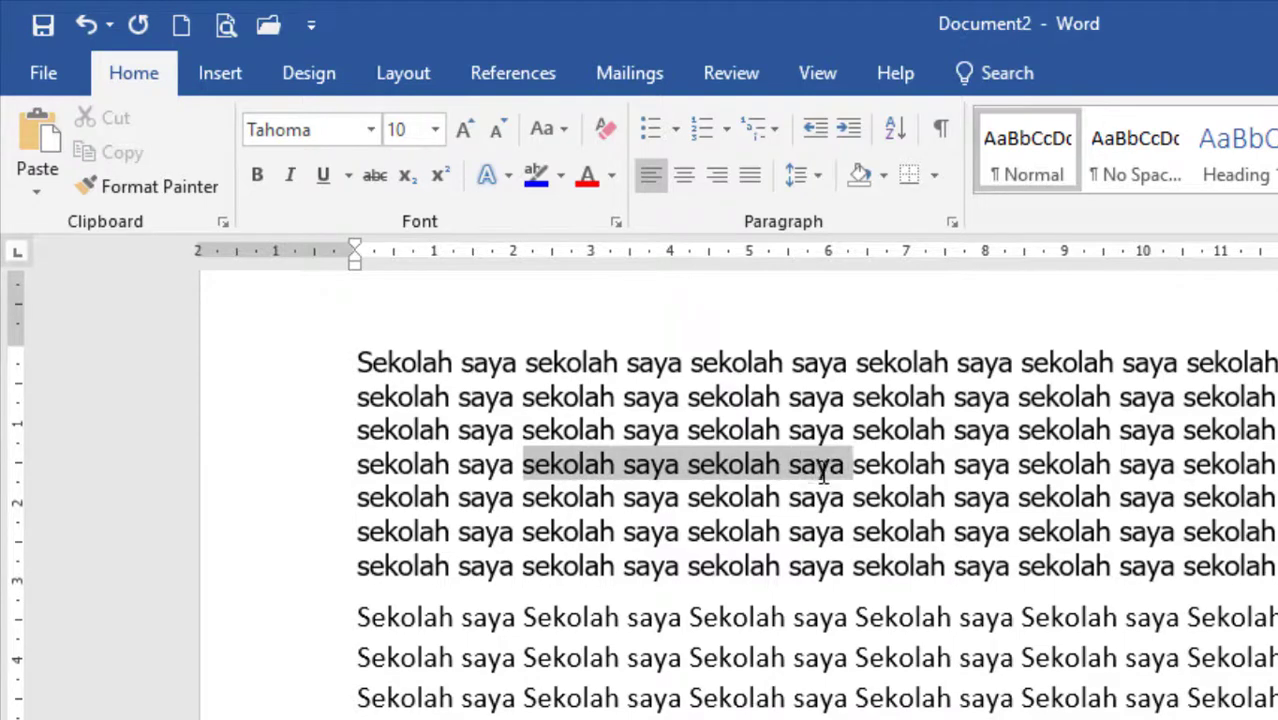
{"action": "left_click", "coordinate": [561, 177]}
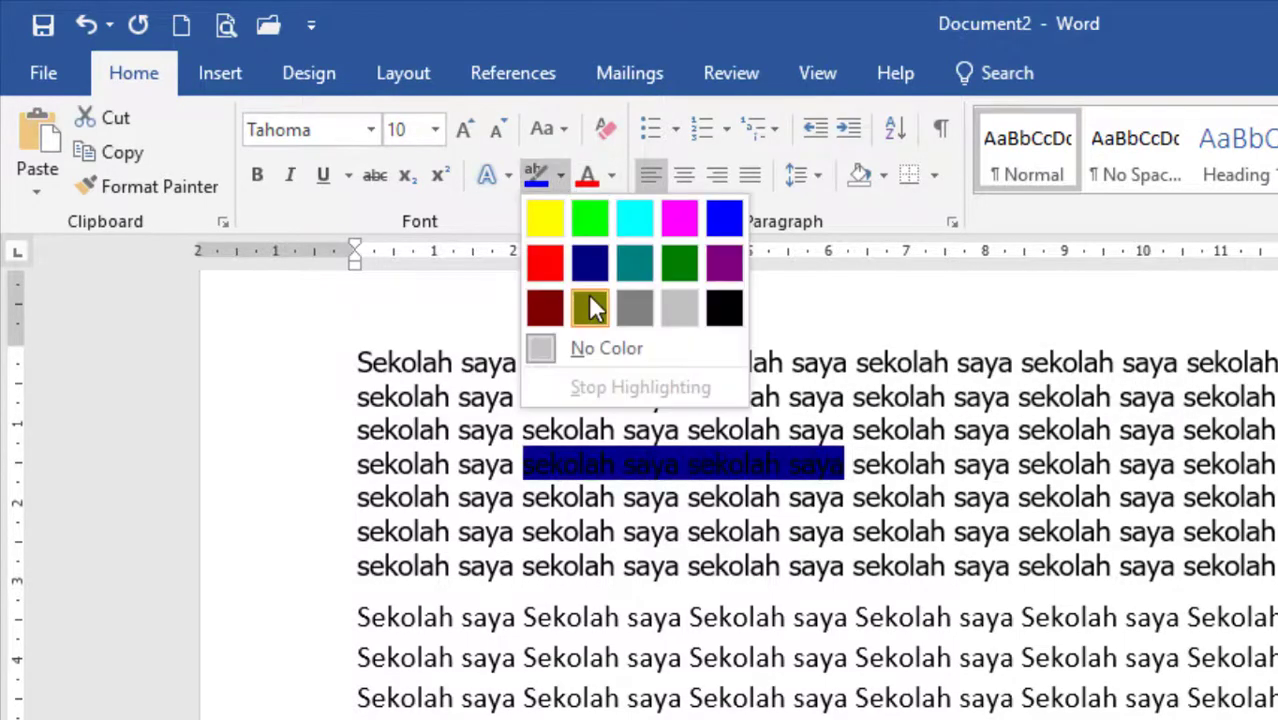
{"action": "left_click", "coordinate": [542, 261]}
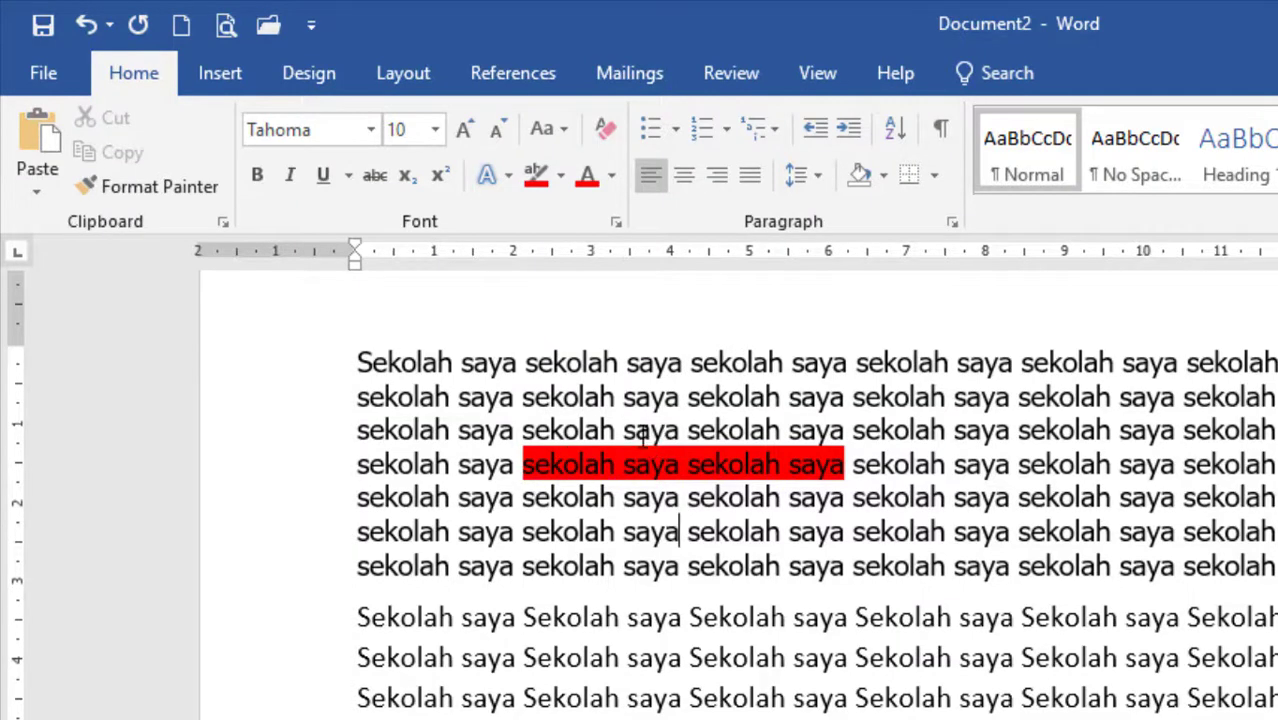
Colour the third and fourth "sekolah saya" in the first paragraph's sixth line with the darkest blue theme shade.
{"action": "left_click", "coordinate": [967, 531]}
{"action": "left_click", "coordinate": [612, 176]}
{"action": "left_click", "coordinate": [1128, 488]}
{"action": "left_click_drag", "start_coordinate": [700, 531], "coordinate": [1010, 531]}
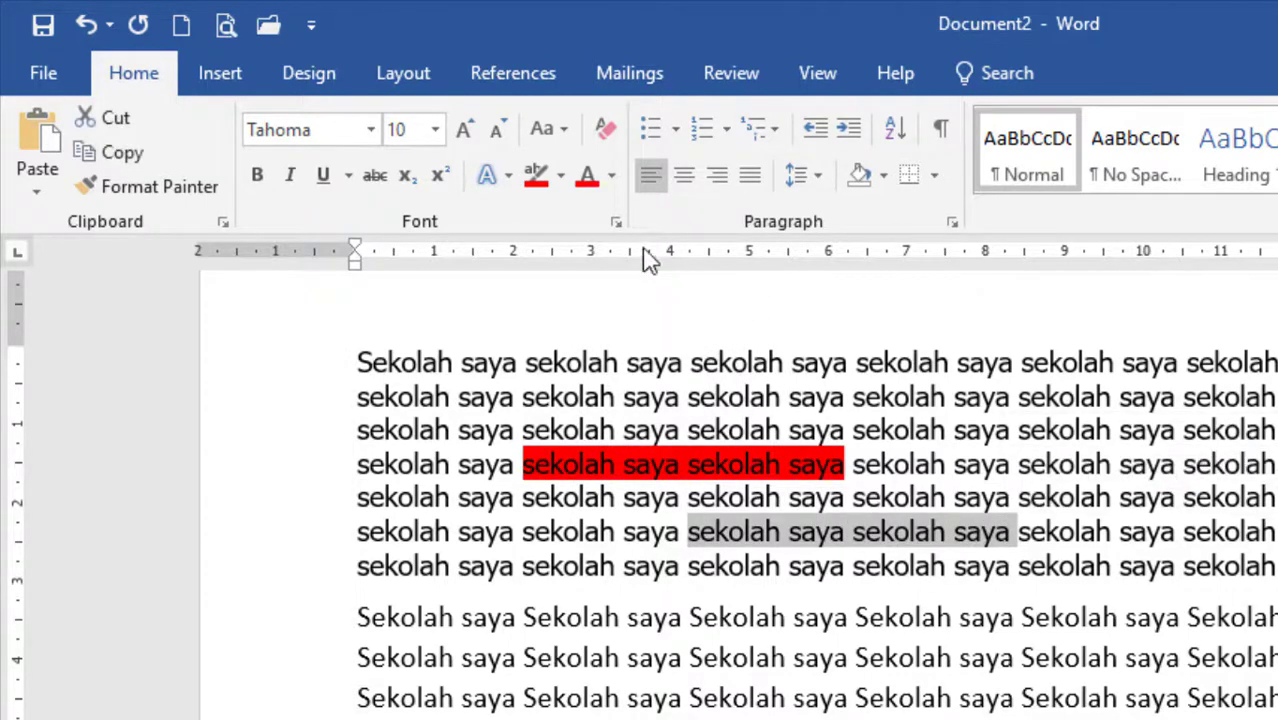
{"action": "left_click", "coordinate": [612, 177]}
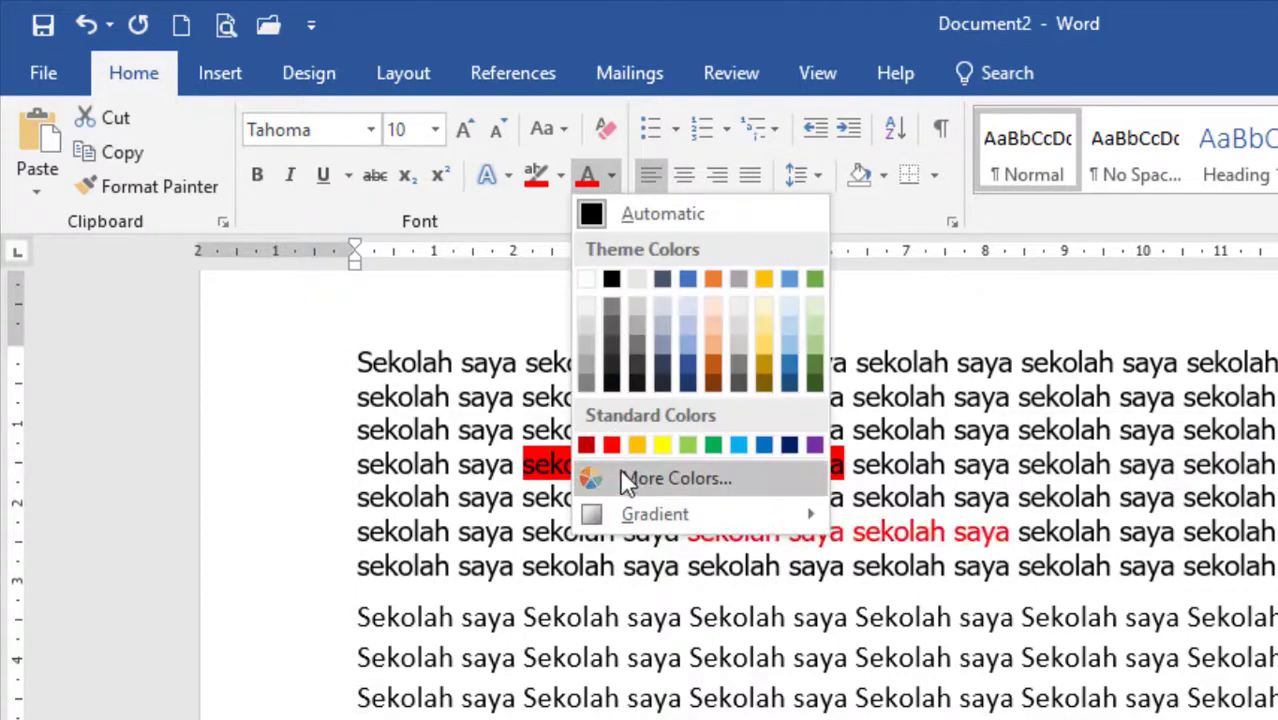
{"action": "left_click", "coordinate": [690, 385]}
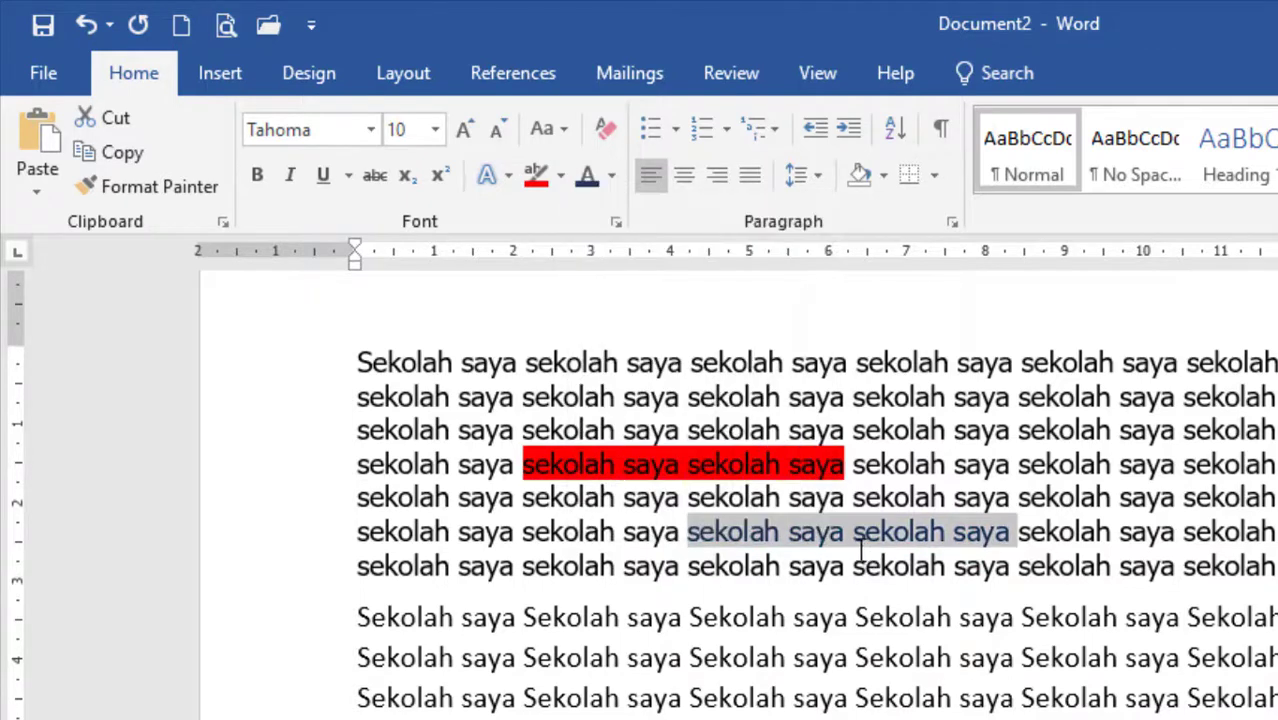
{"action": "left_click", "coordinate": [800, 562]}
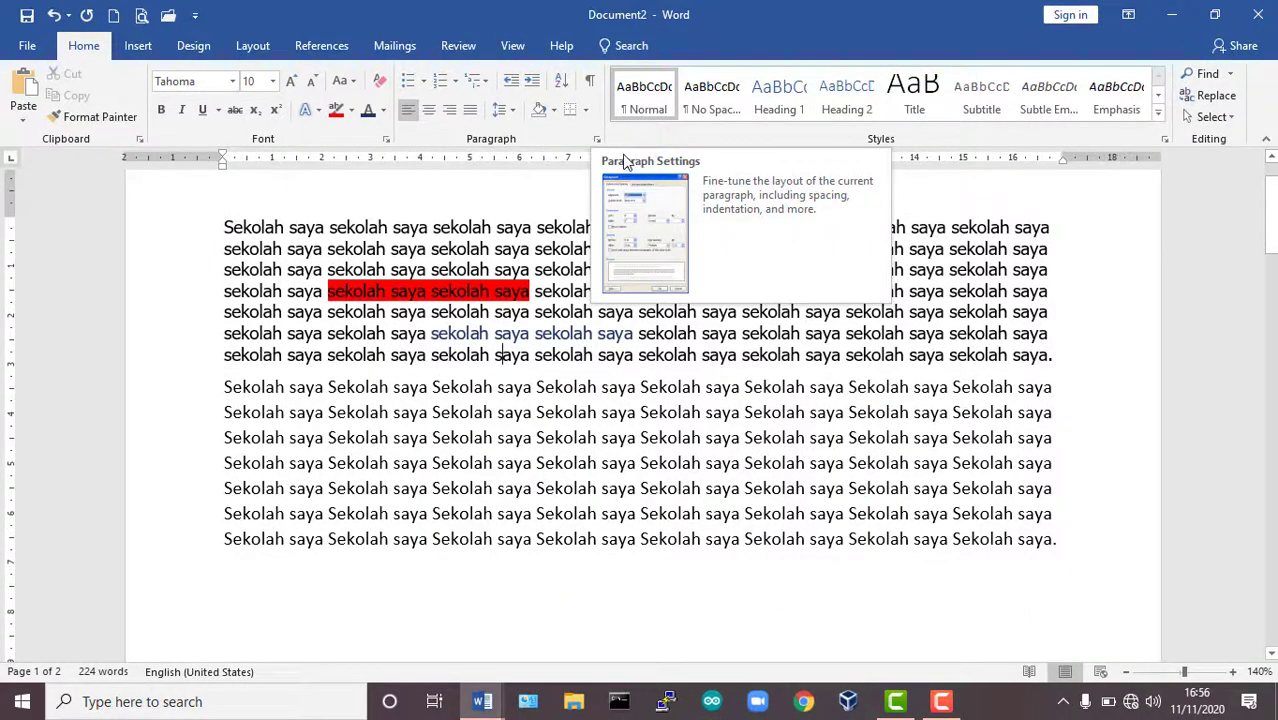
View the Paragraph settings dialog from both the Home and Layout commands, closing it without changes each time.
{"action": "left_click", "coordinate": [598, 139]}
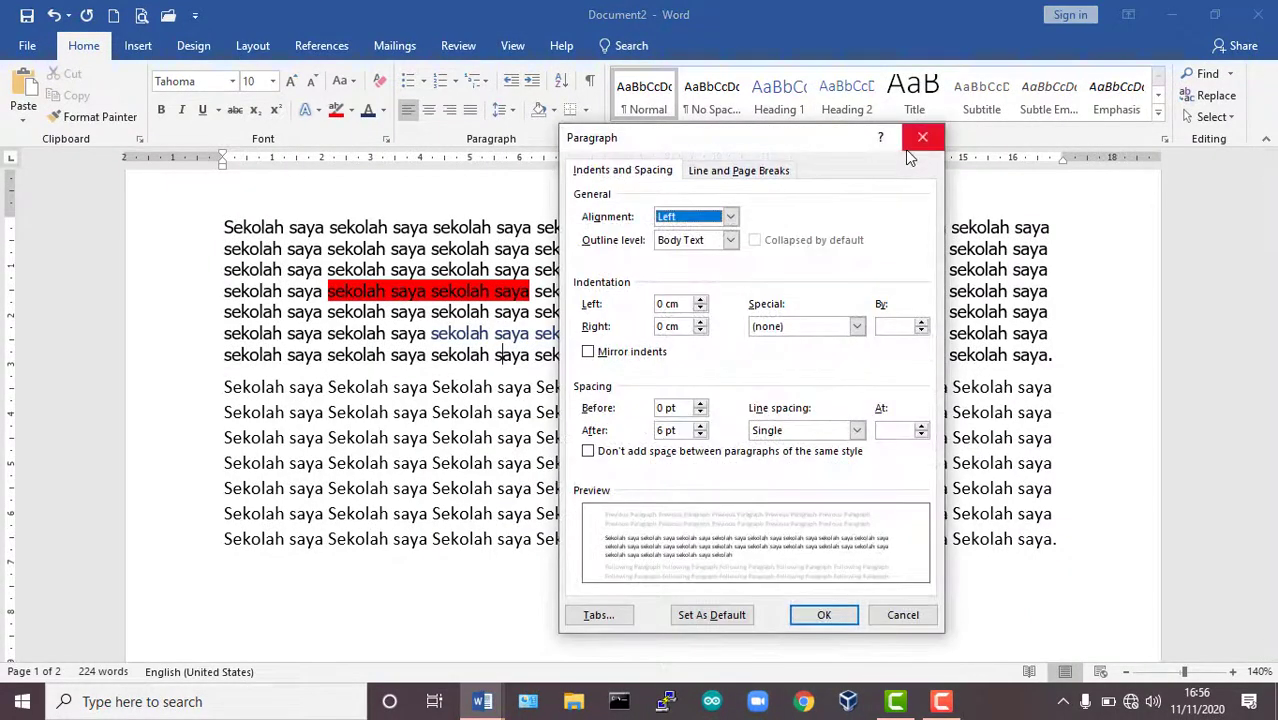
{"action": "left_click", "coordinate": [921, 139]}
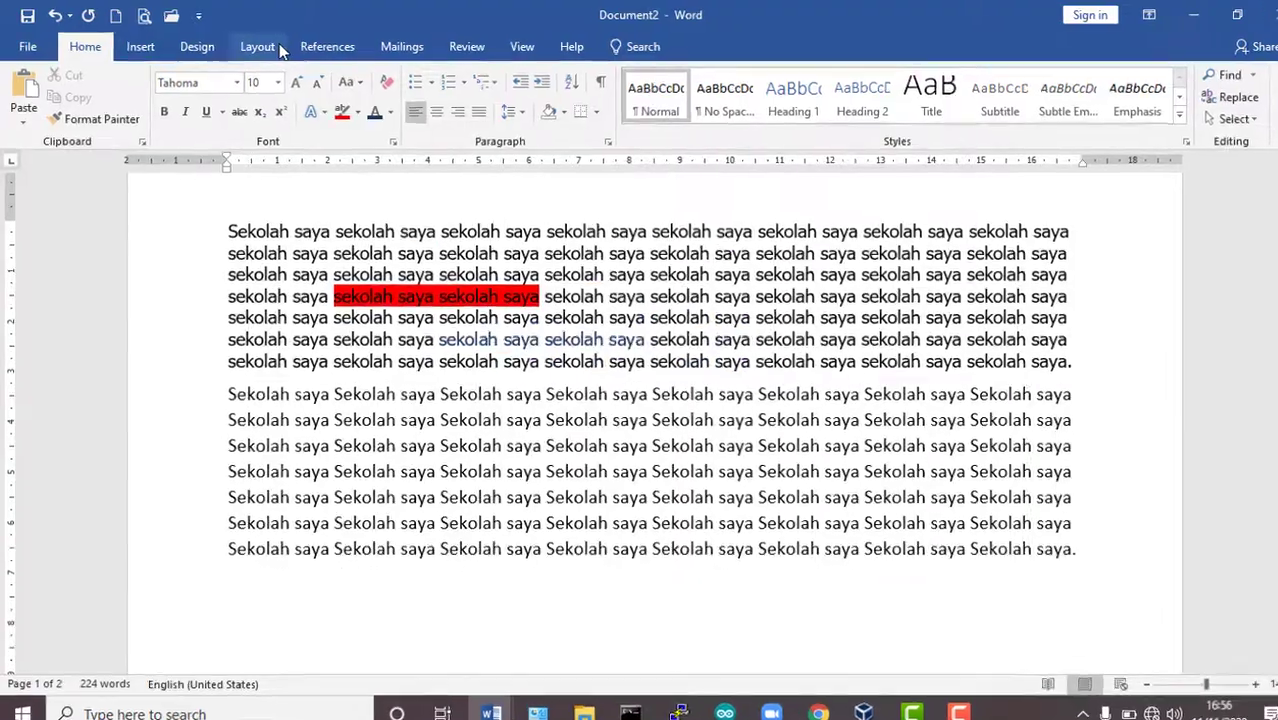
{"action": "left_click", "coordinate": [252, 46]}
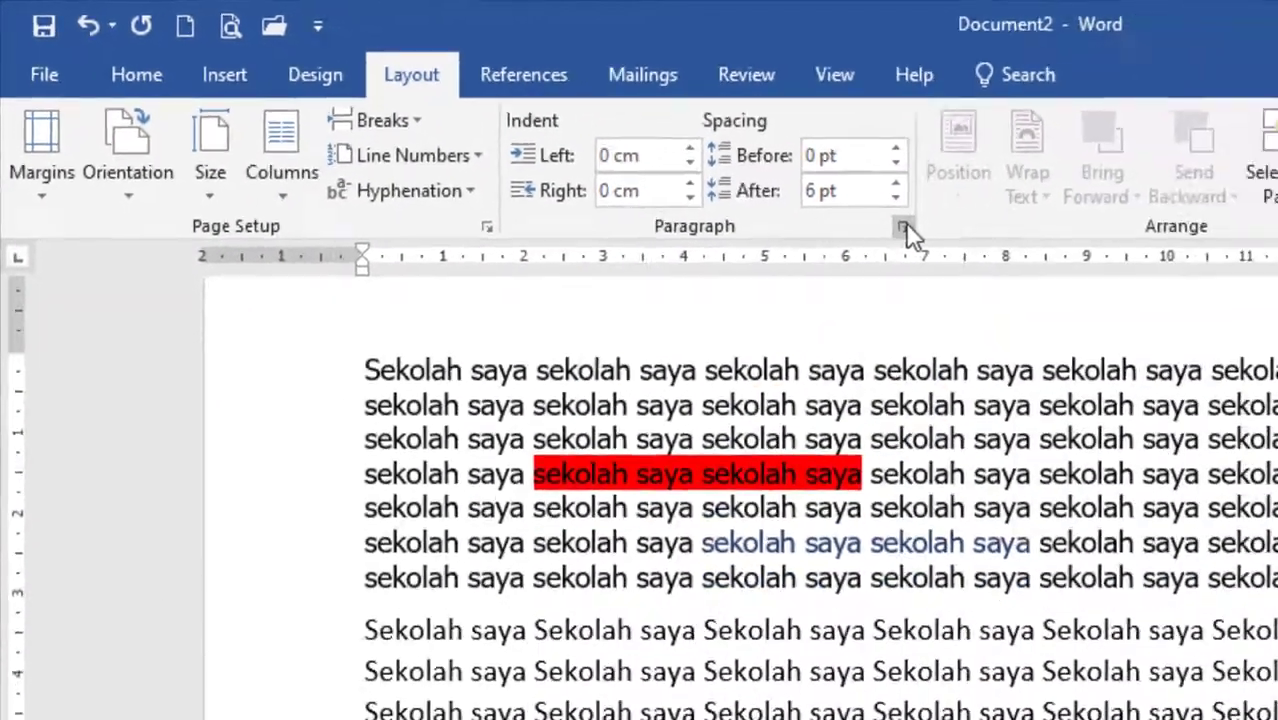
{"action": "left_click", "coordinate": [1067, 268]}
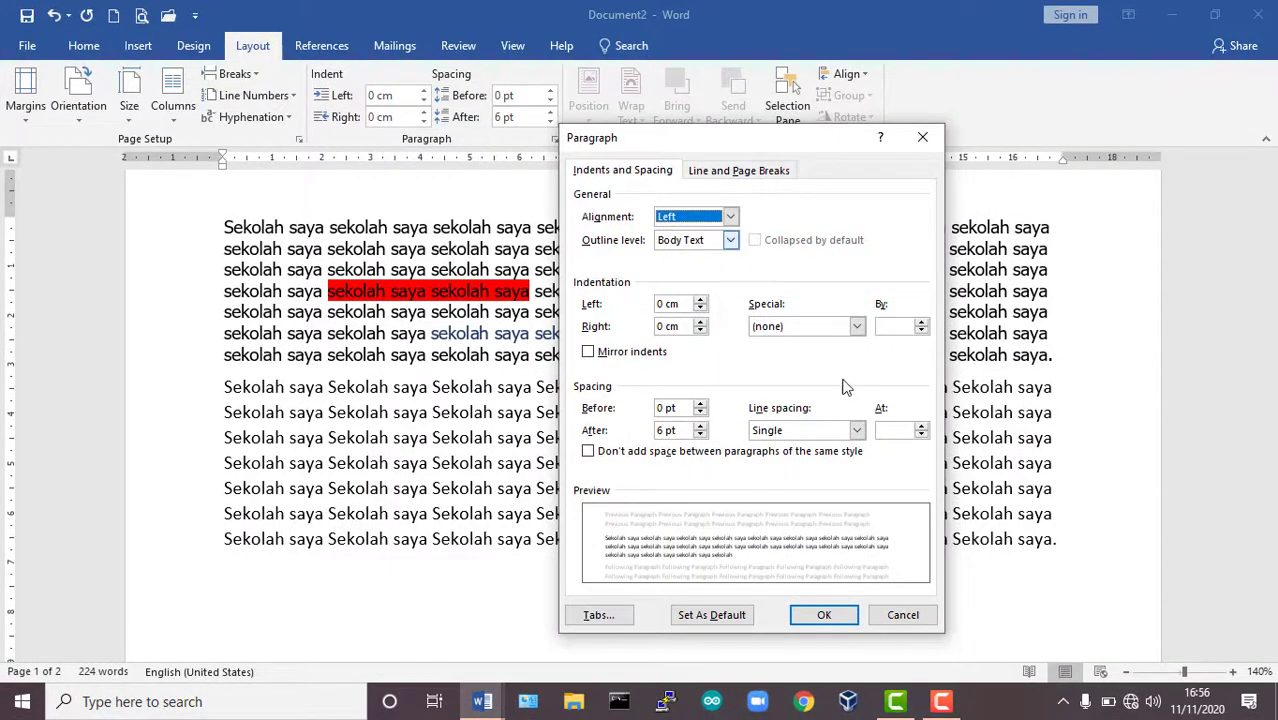
{"action": "left_click", "coordinate": [903, 616]}
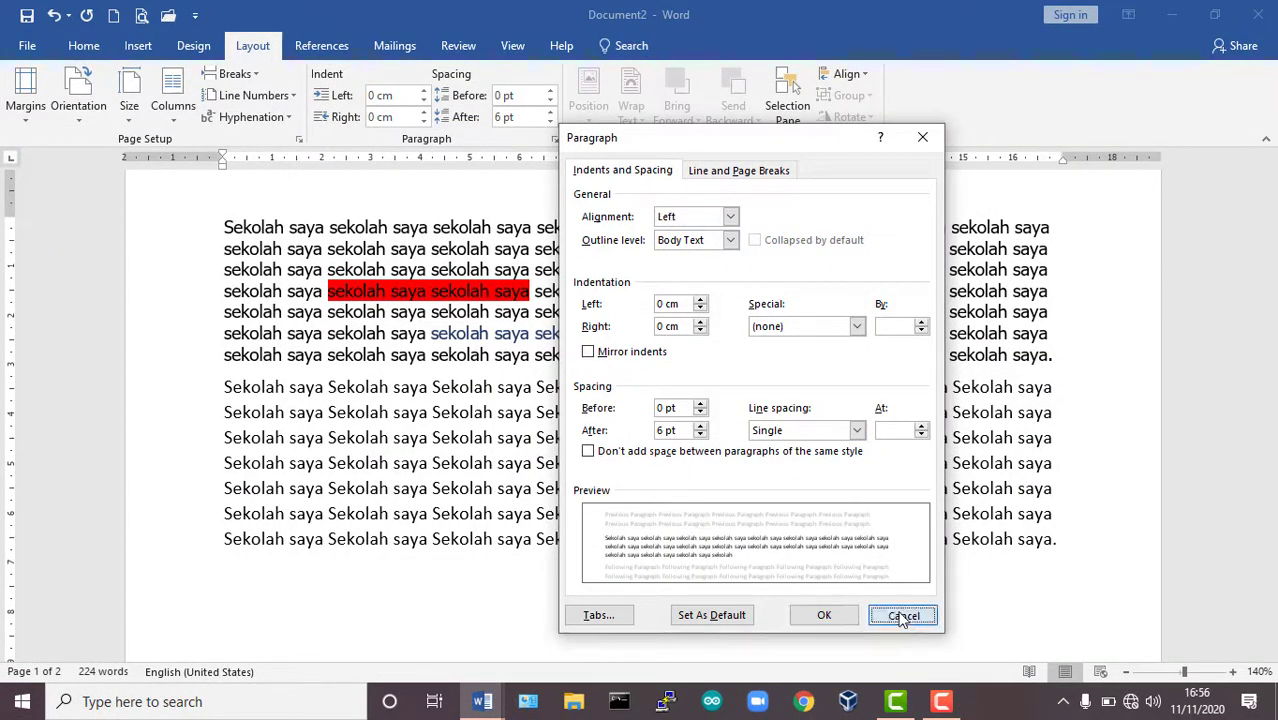
{"action": "left_click", "coordinate": [78, 50]}
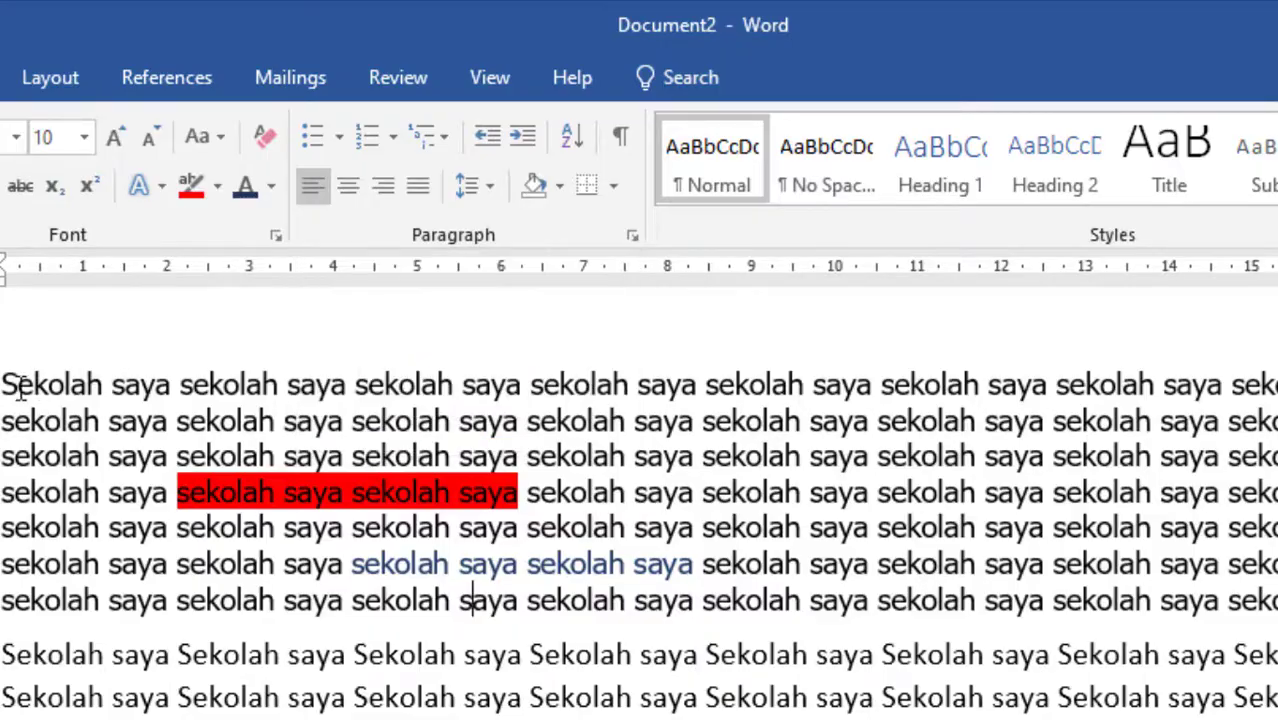
Try left, center and right alignment on the whole first paragraph, and finish with it justified.
{"action": "left_click_drag", "start_coordinate": [4, 388], "coordinate": [1277, 560]}
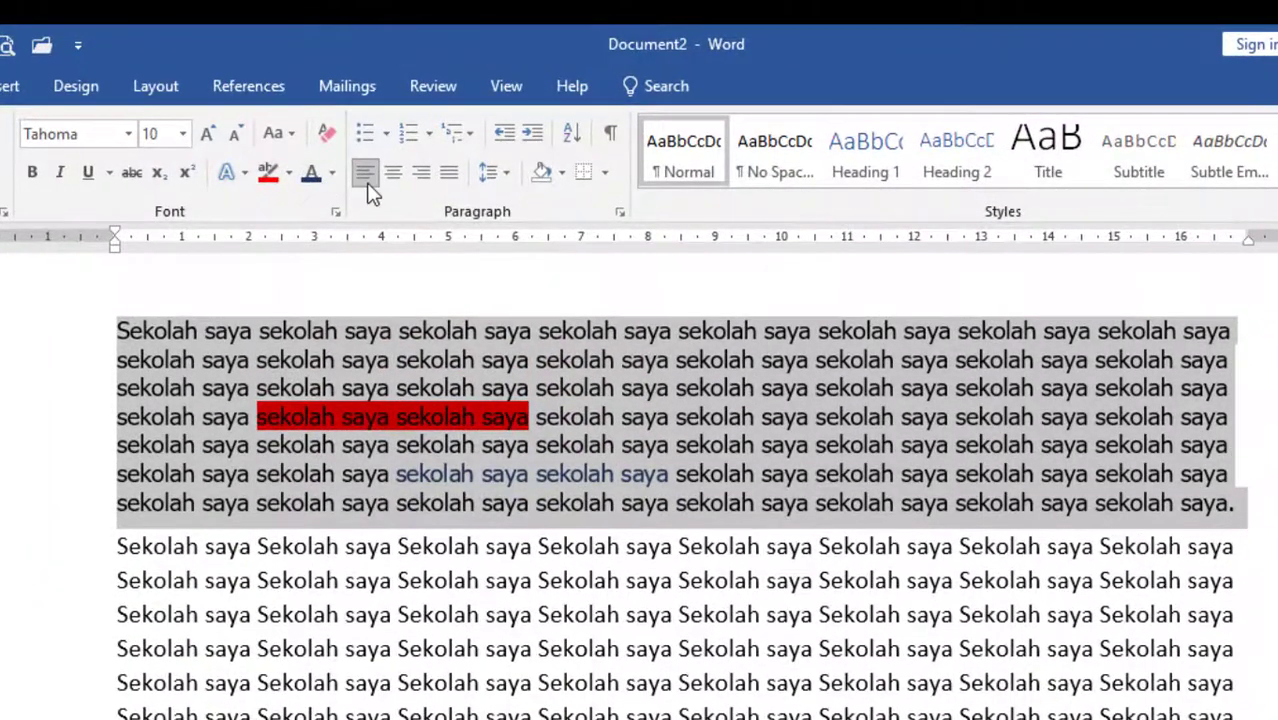
{"action": "key", "text": "ctrl+j"}
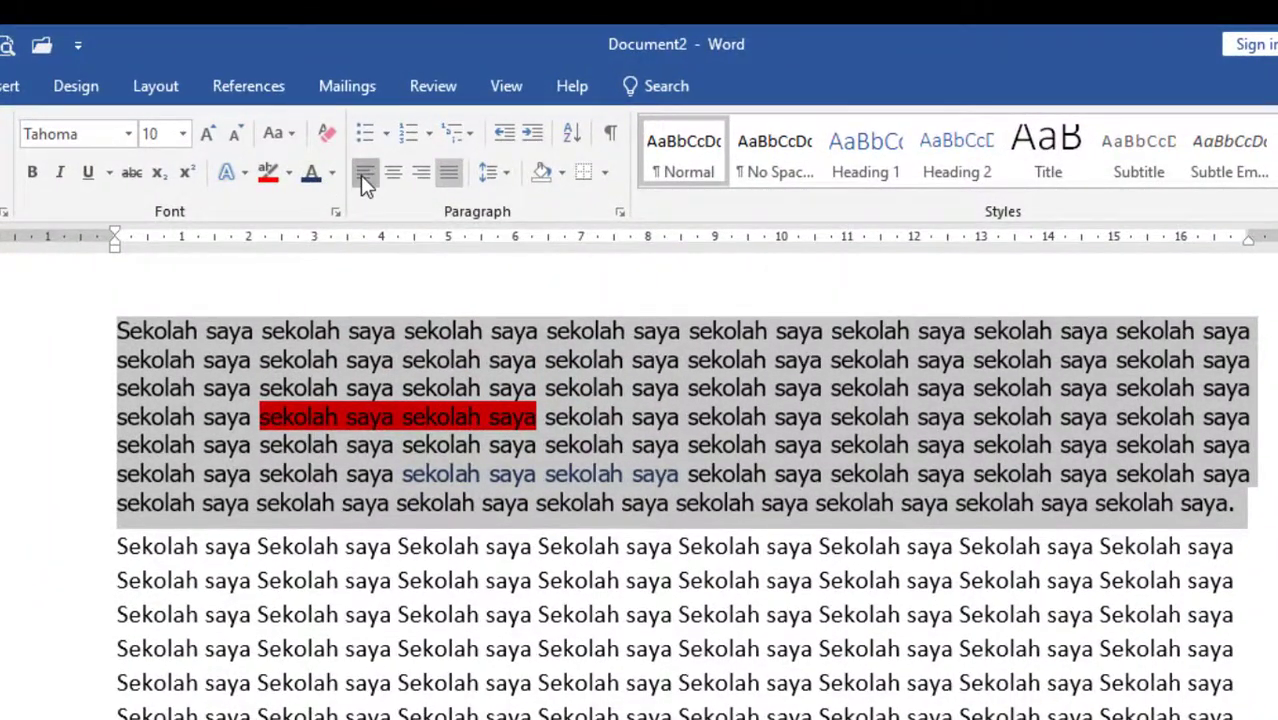
{"action": "left_click", "coordinate": [363, 177]}
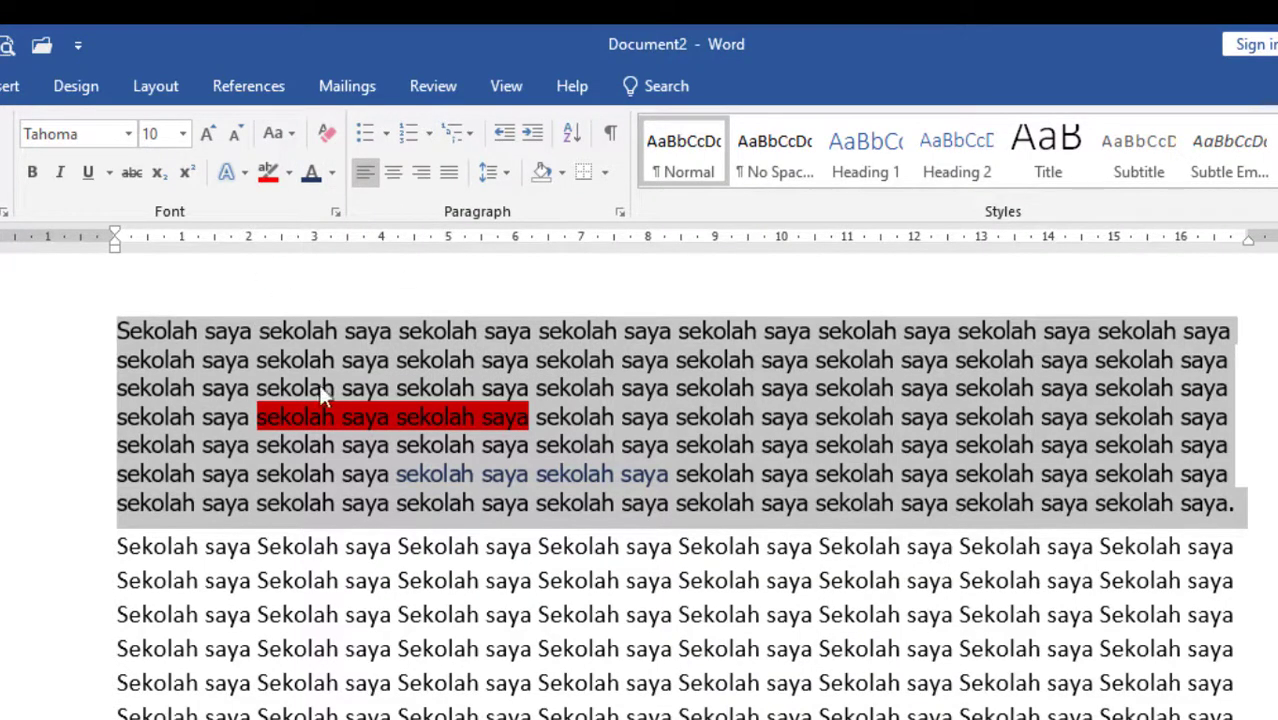
{"action": "left_click", "coordinate": [394, 180]}
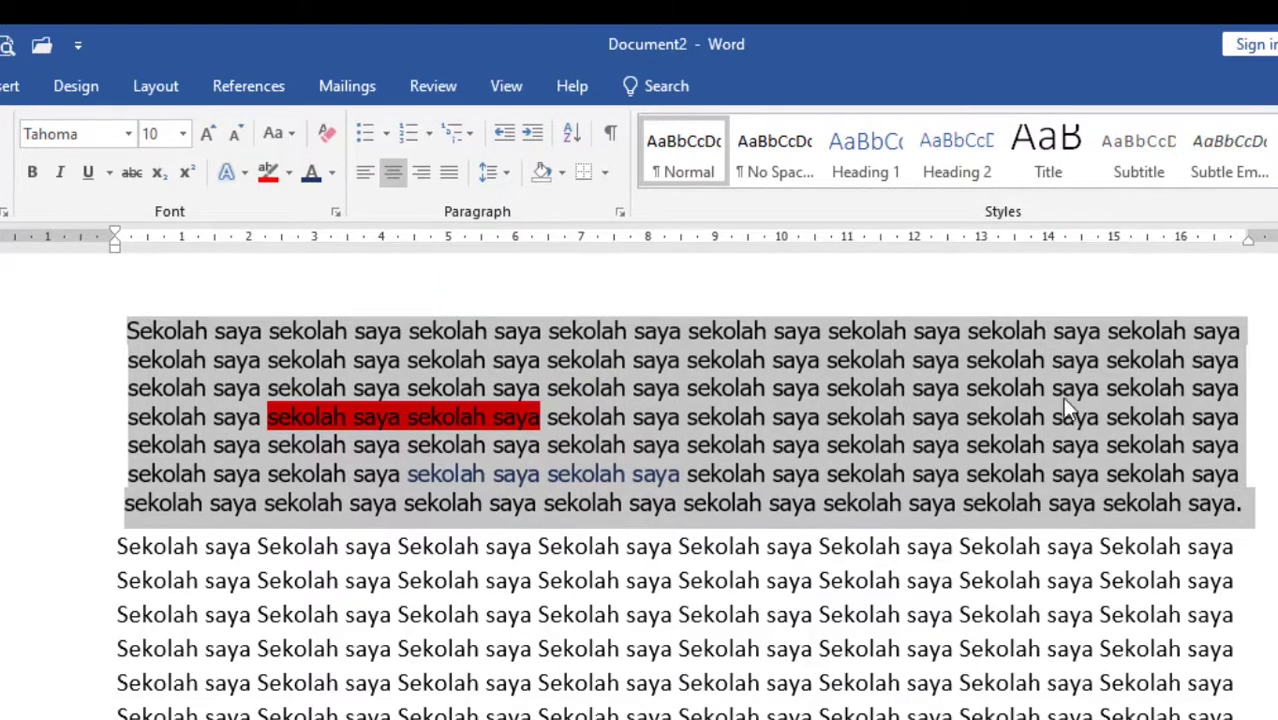
{"action": "left_click", "coordinate": [422, 176]}
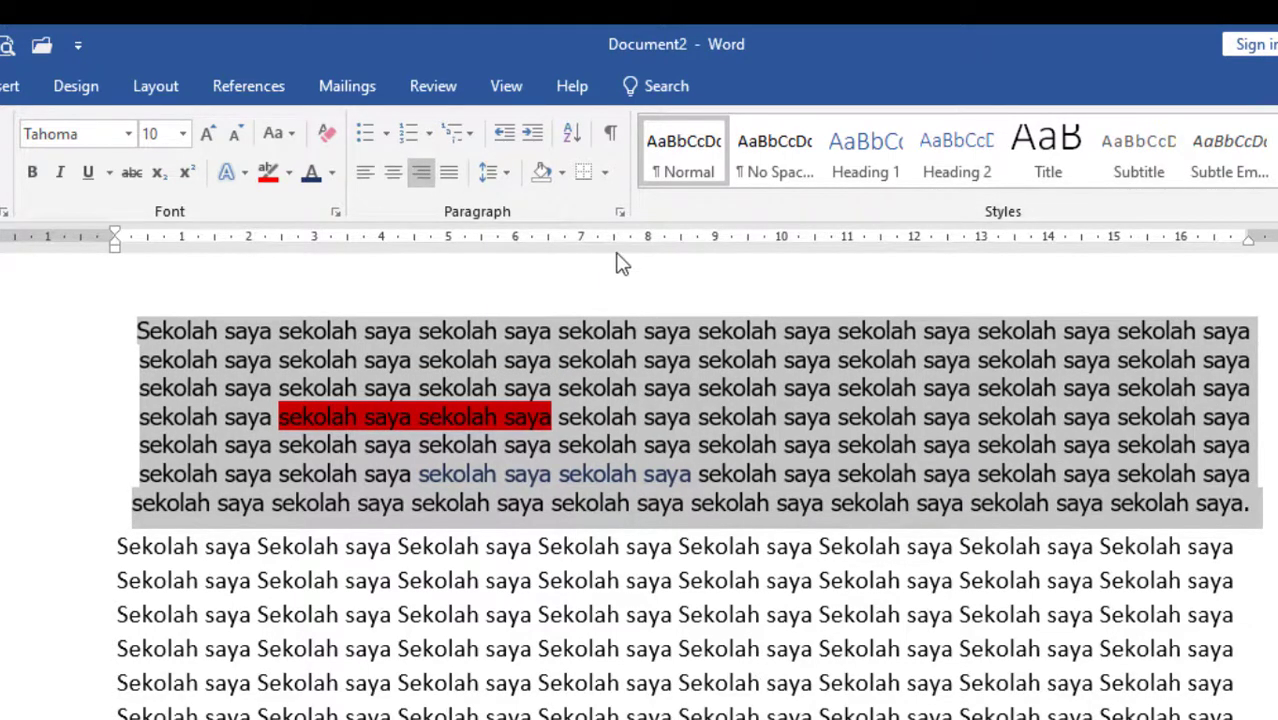
{"action": "left_click", "coordinate": [455, 172]}
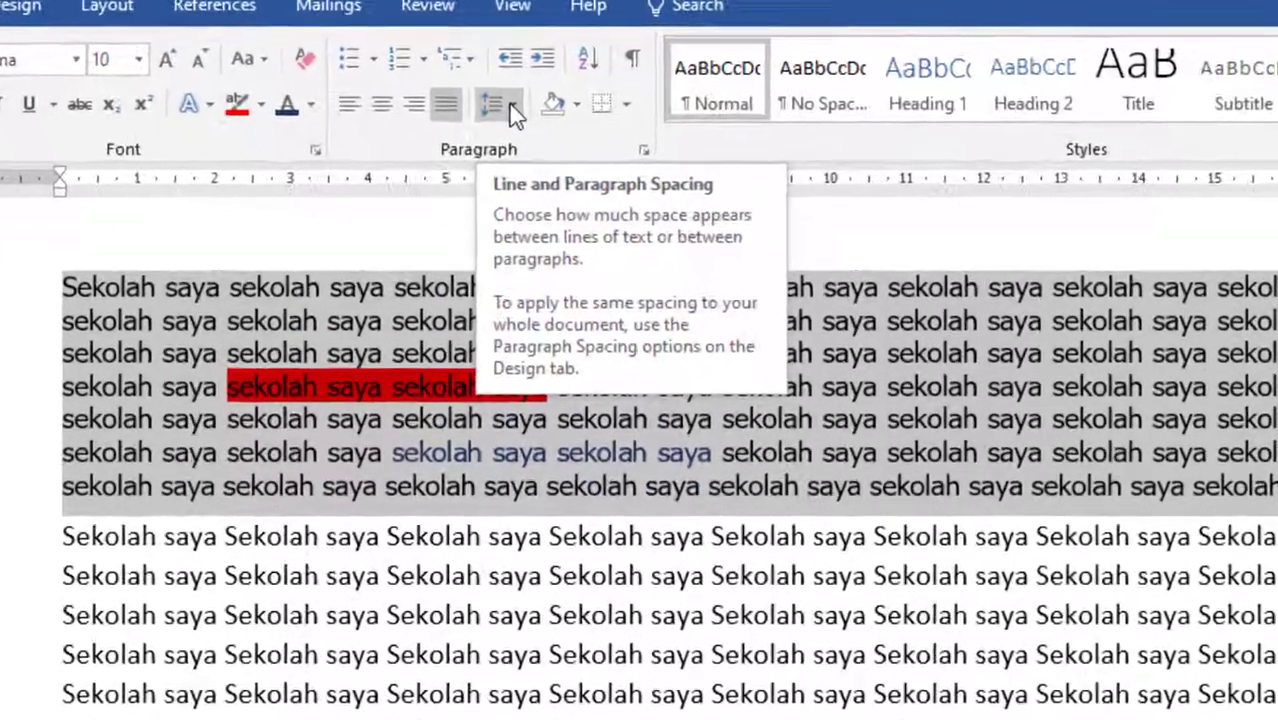
Preview the line spacing choices on the first paragraph and view its Paragraph settings dialog, closing both without changes.
{"action": "left_click", "coordinate": [504, 167]}
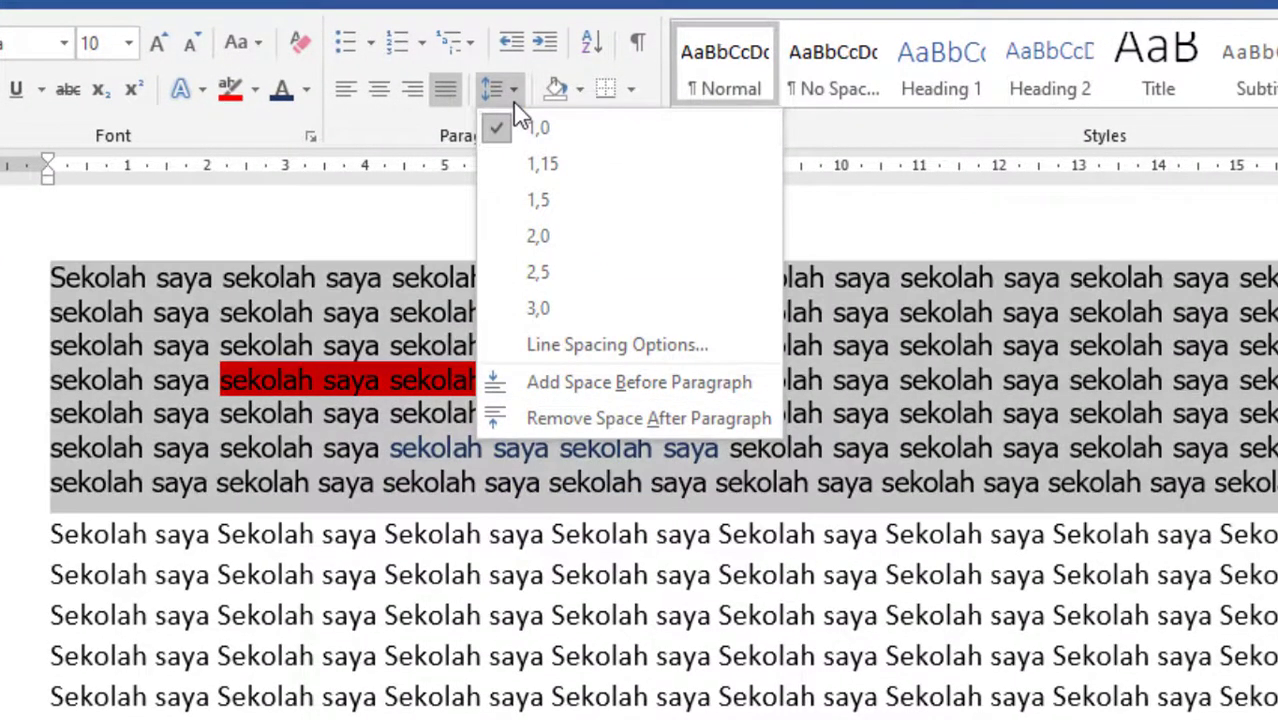
{"action": "left_click", "coordinate": [522, 89]}
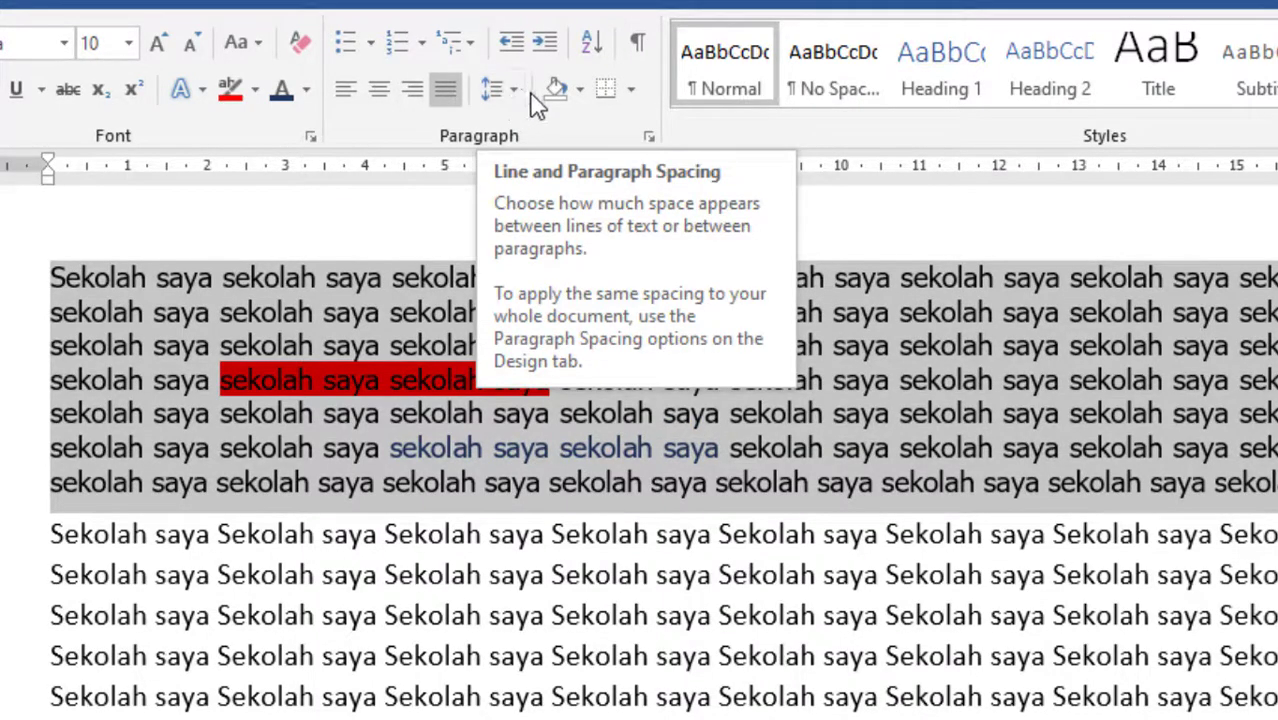
{"action": "left_click", "coordinate": [514, 89]}
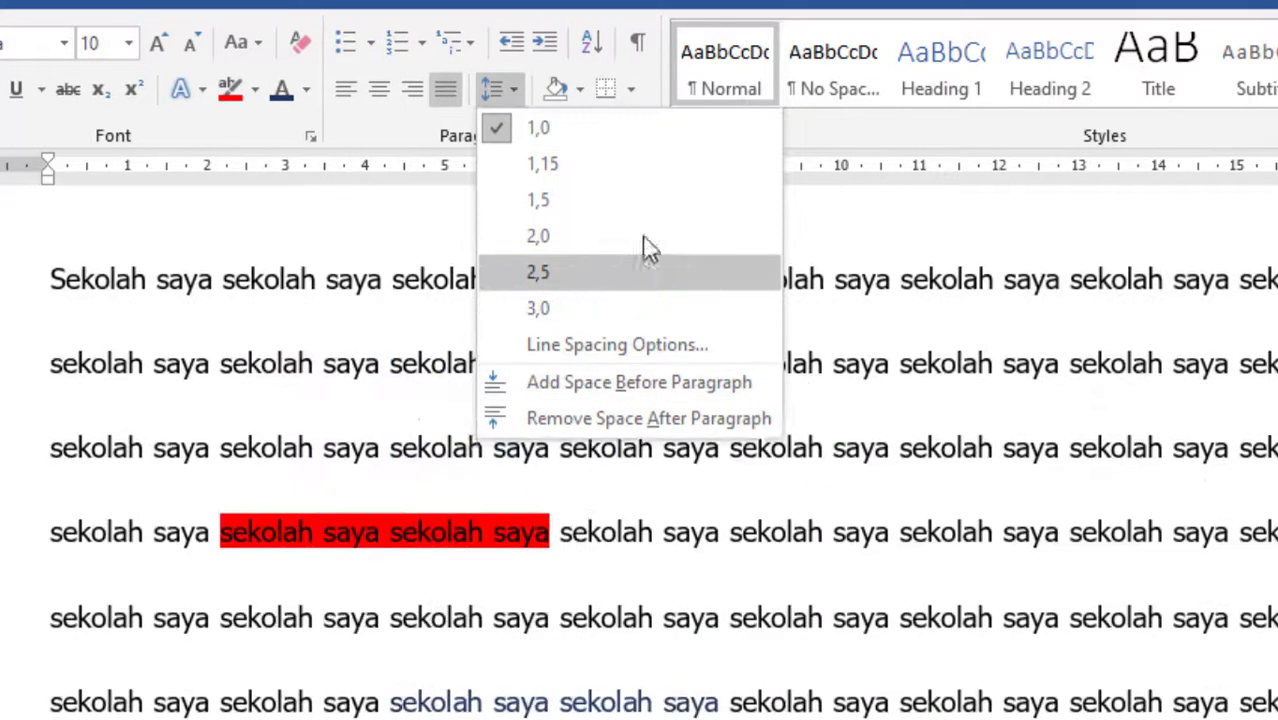
{"action": "left_click", "coordinate": [910, 222]}
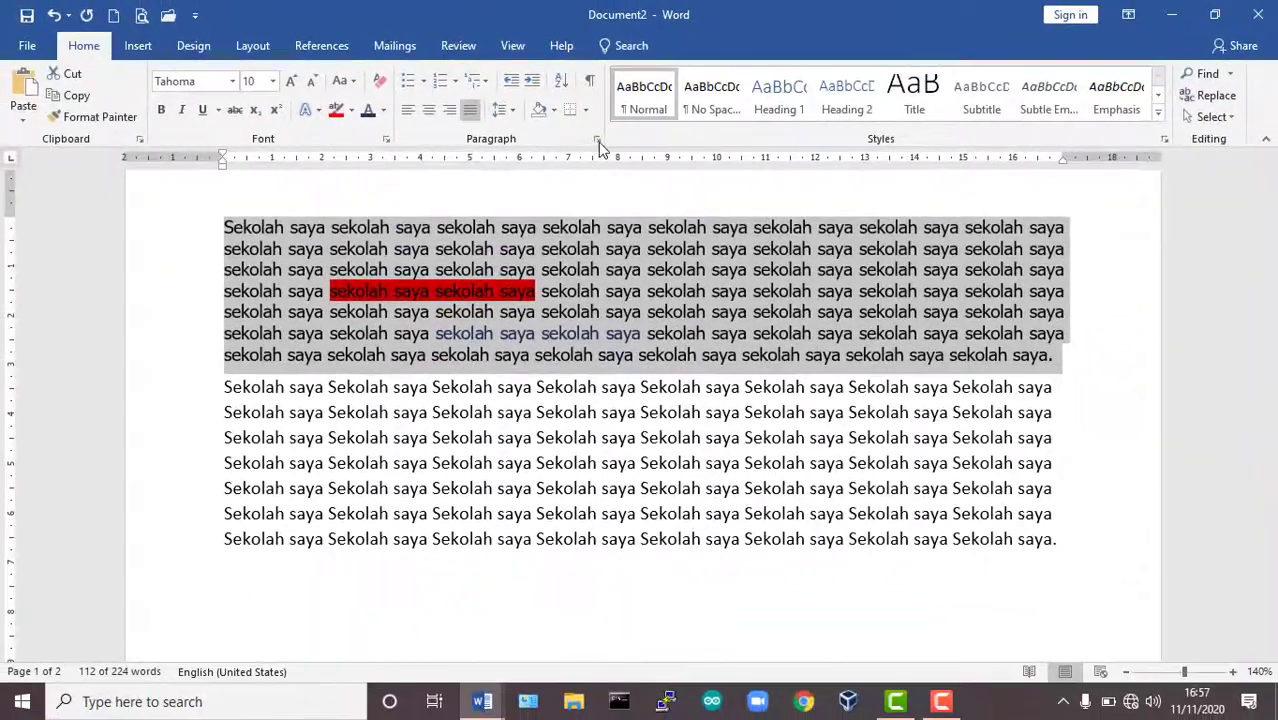
{"action": "left_click", "coordinate": [598, 143]}
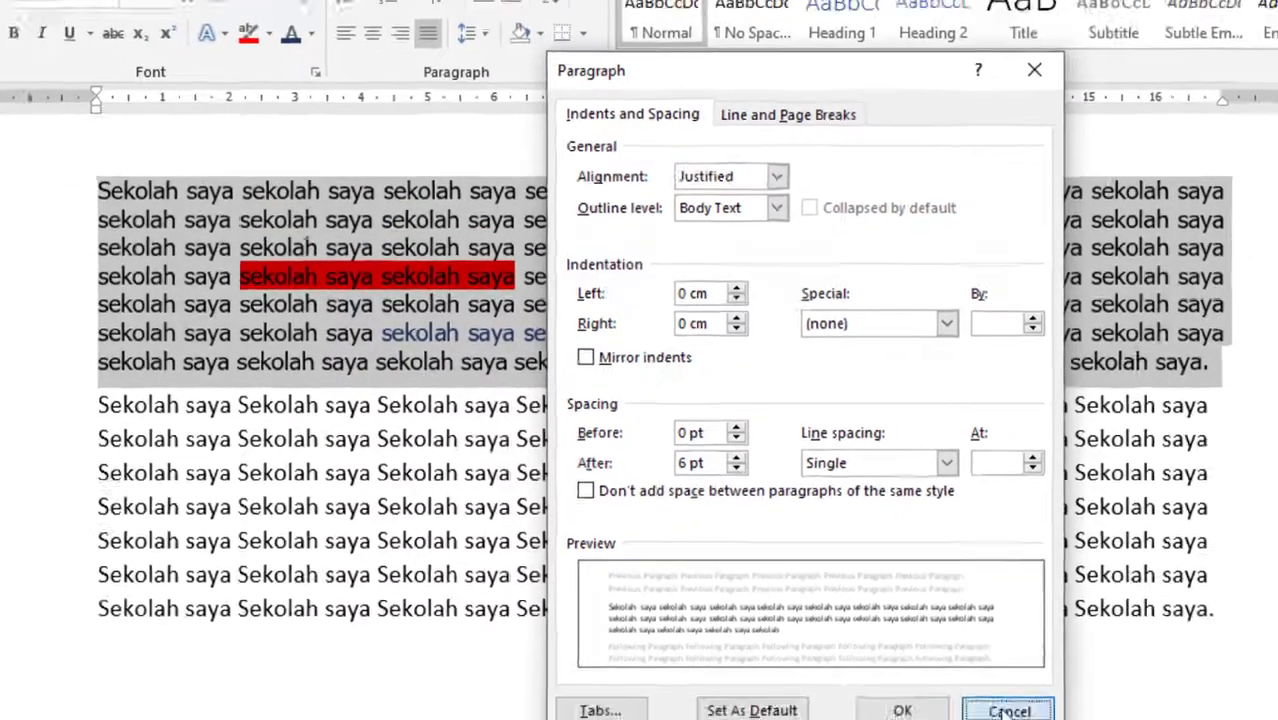
{"action": "left_click", "coordinate": [1013, 705]}
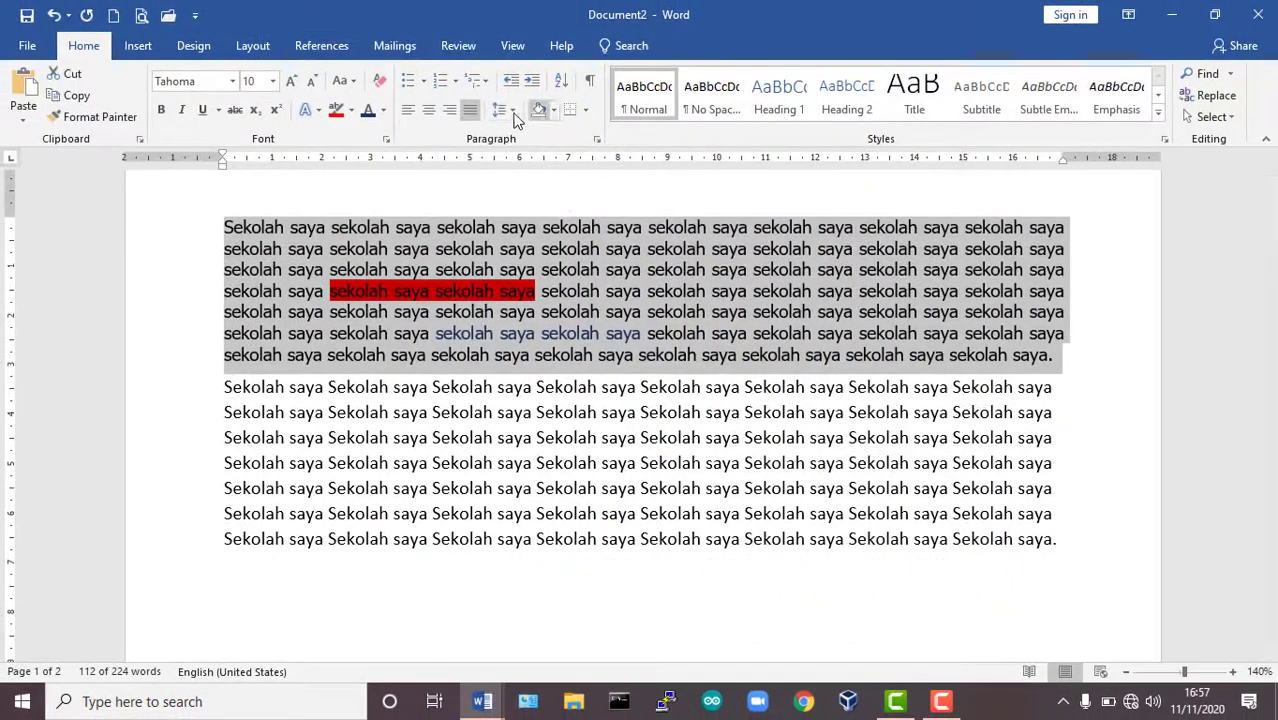
Preview the first paragraph's line spacing choices once more and view the shading colour palette, applying nothing.
{"action": "left_click", "coordinate": [511, 111]}
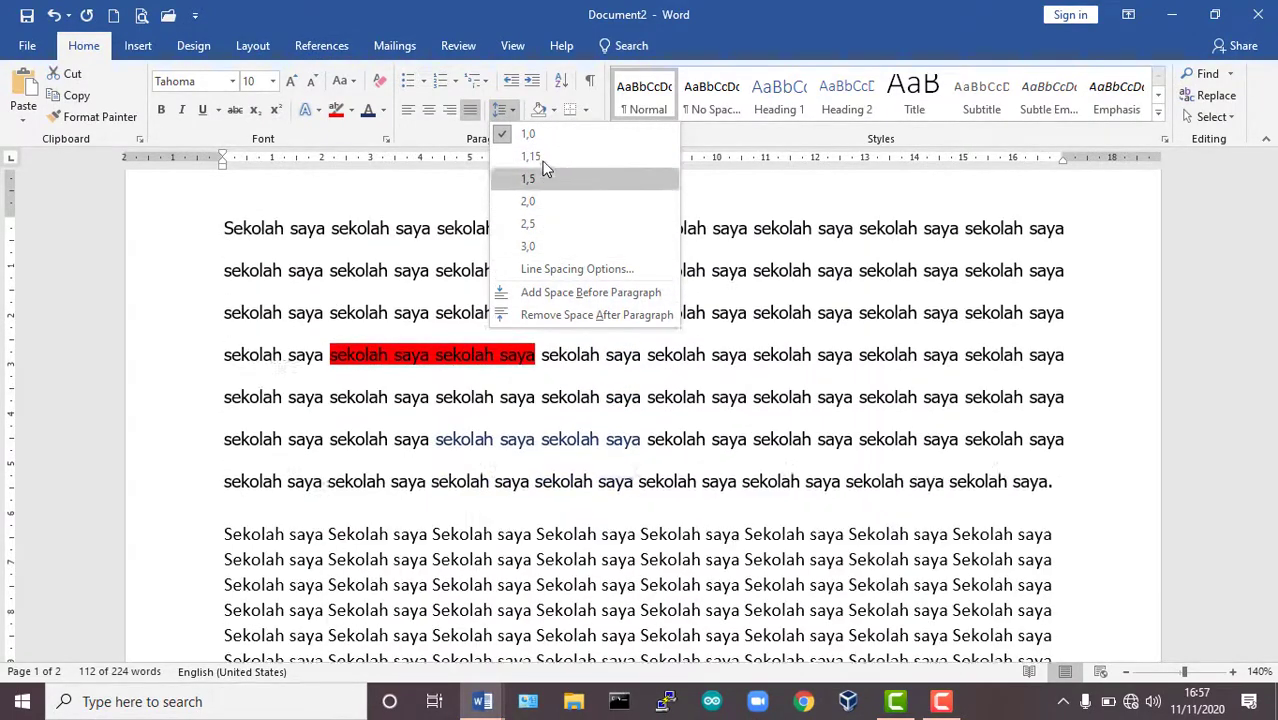
{"action": "left_click", "coordinate": [468, 183]}
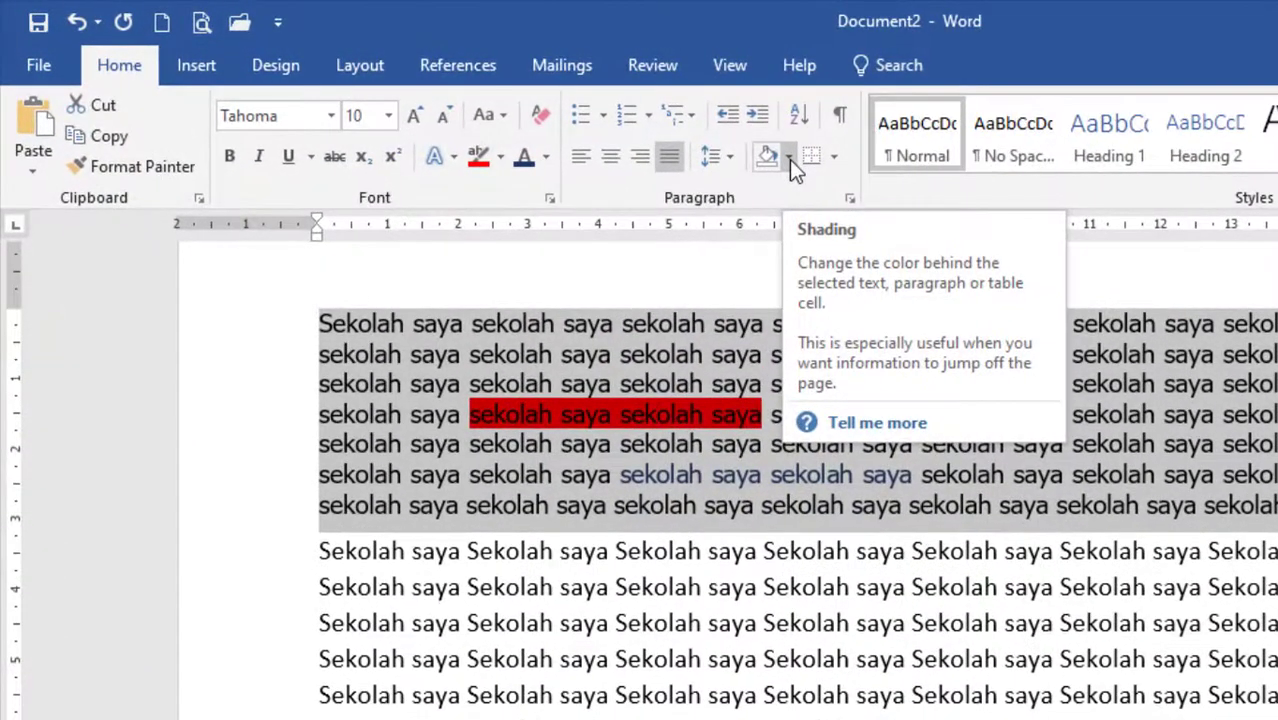
{"action": "left_click", "coordinate": [555, 111]}
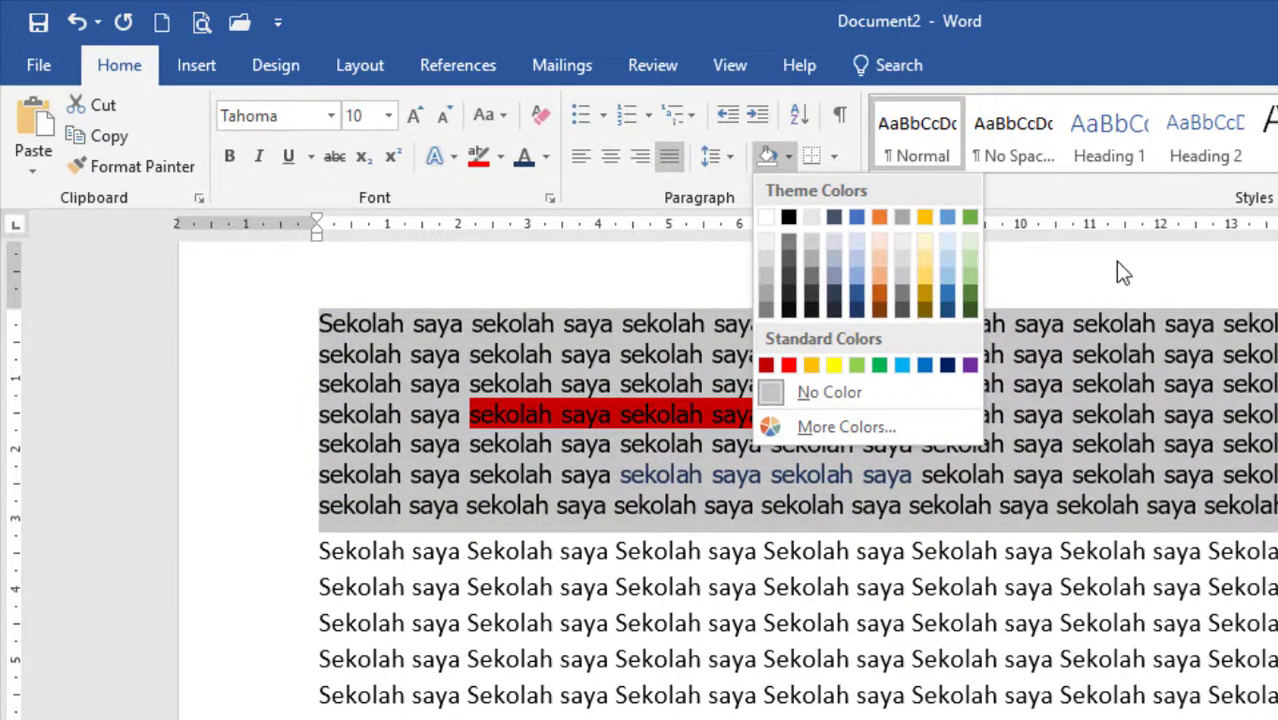
{"action": "left_click", "coordinate": [1115, 261]}
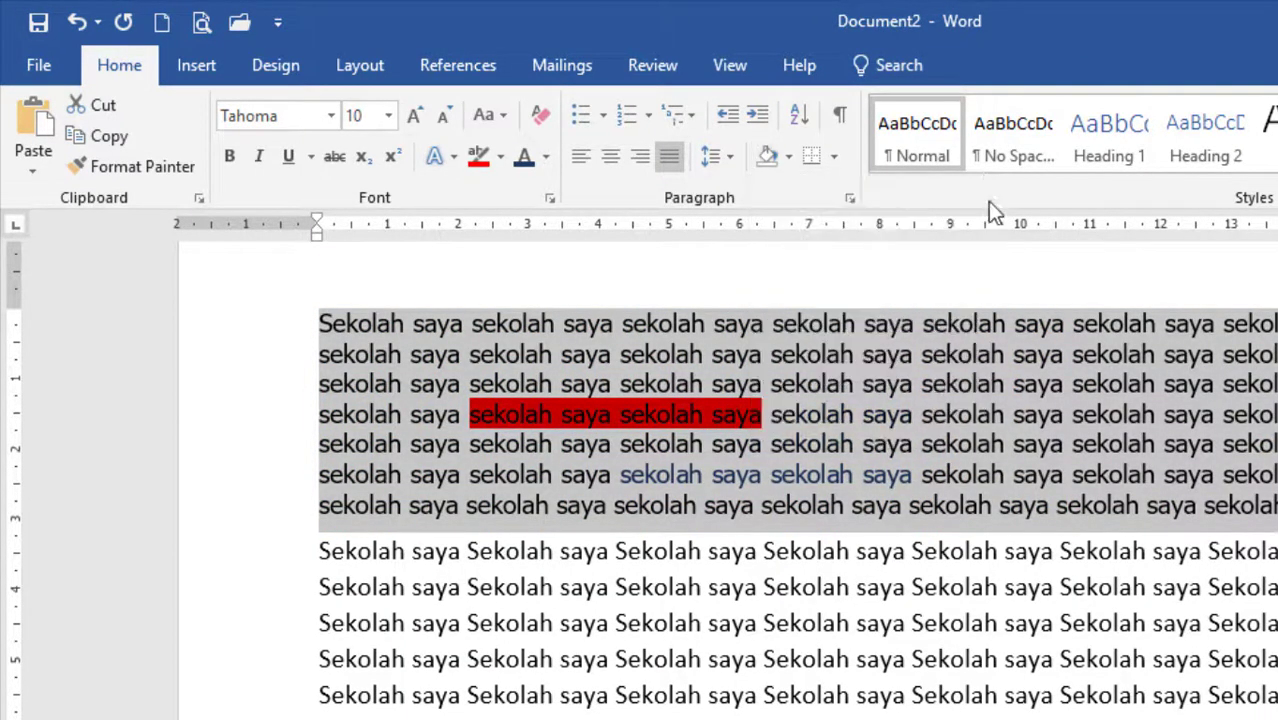
Try bottom, top, right and left borders on the first paragraph, and finish with no border.
{"action": "left_click", "coordinate": [835, 160]}
{"action": "left_click", "coordinate": [834, 160]}
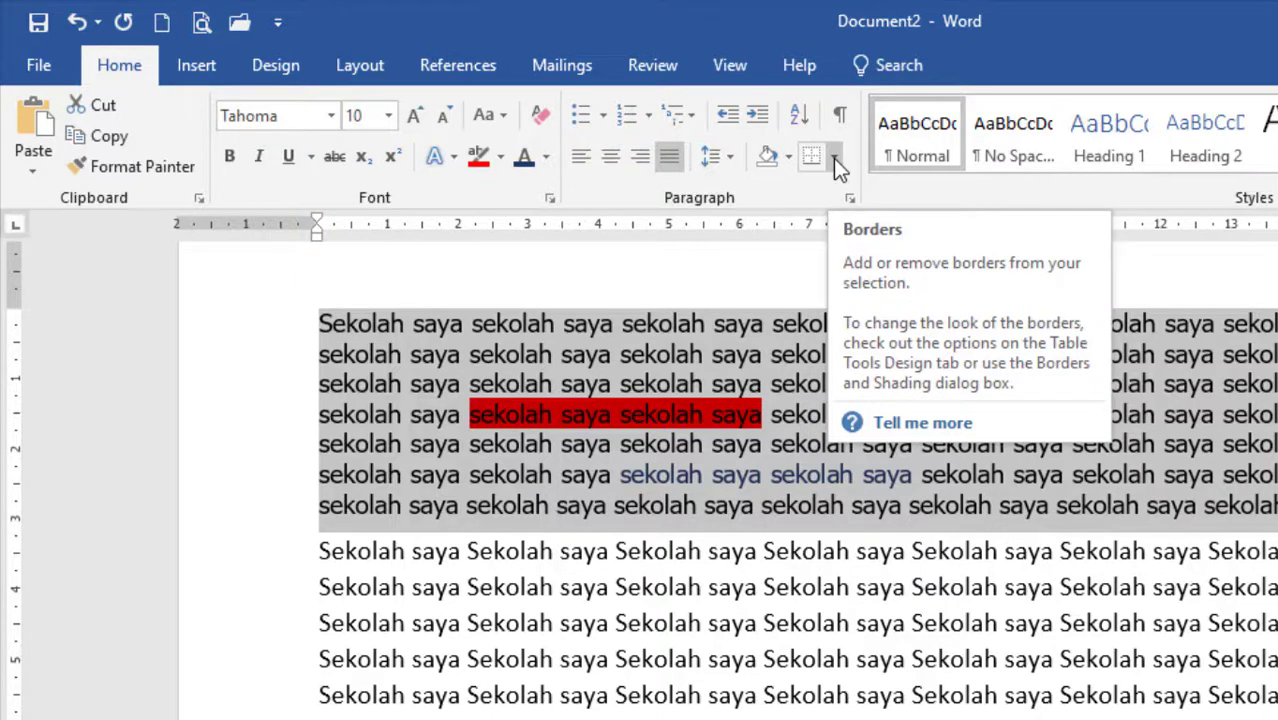
{"action": "left_click", "coordinate": [833, 158]}
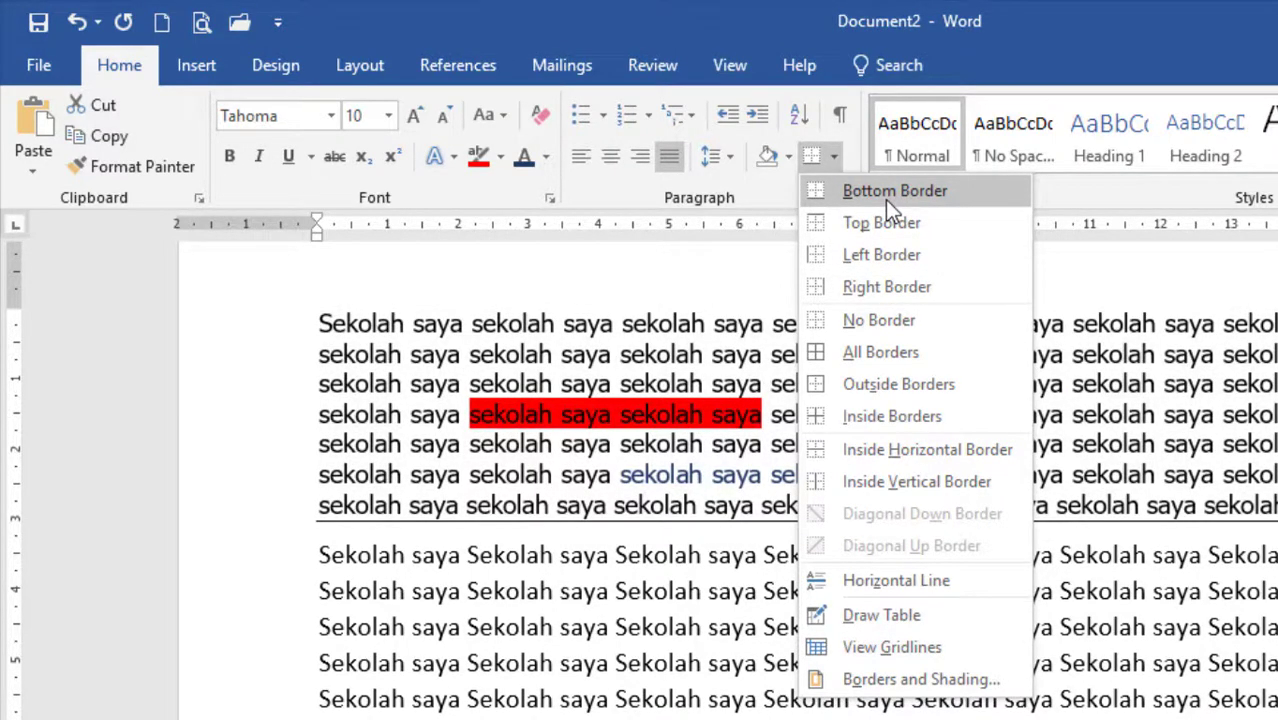
{"action": "left_click", "coordinate": [885, 199]}
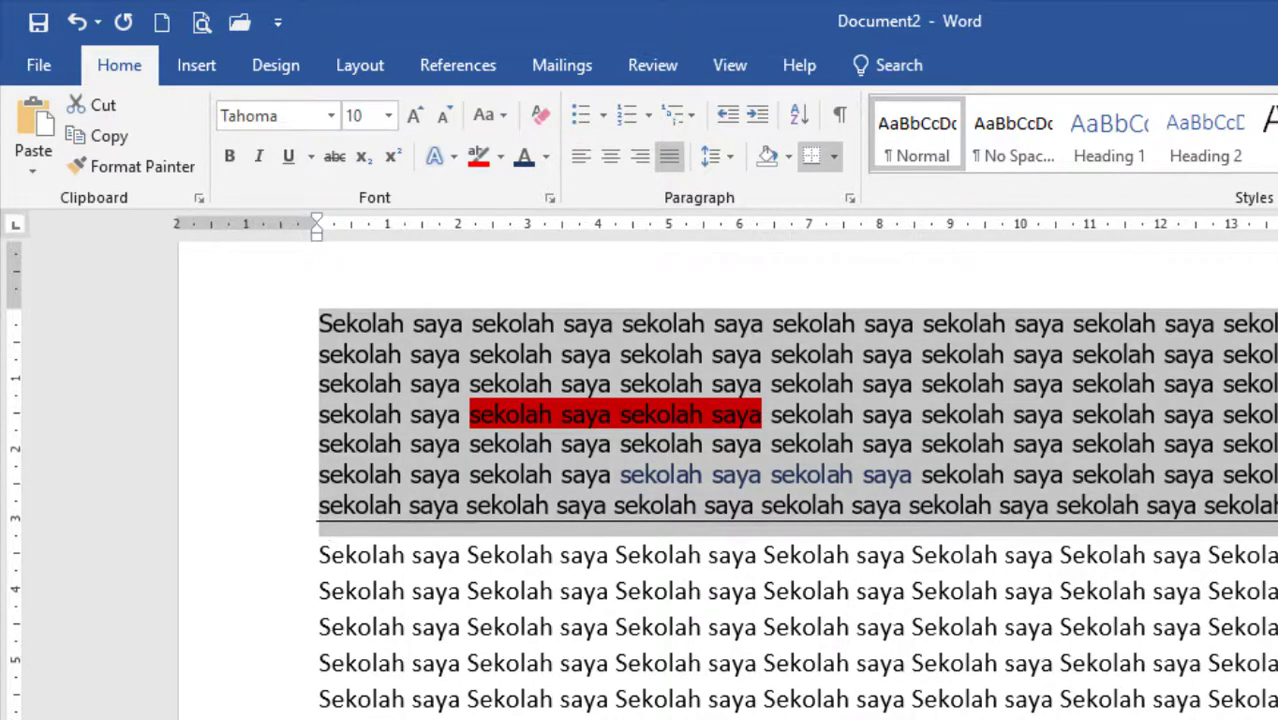
{"action": "left_click", "coordinate": [834, 157]}
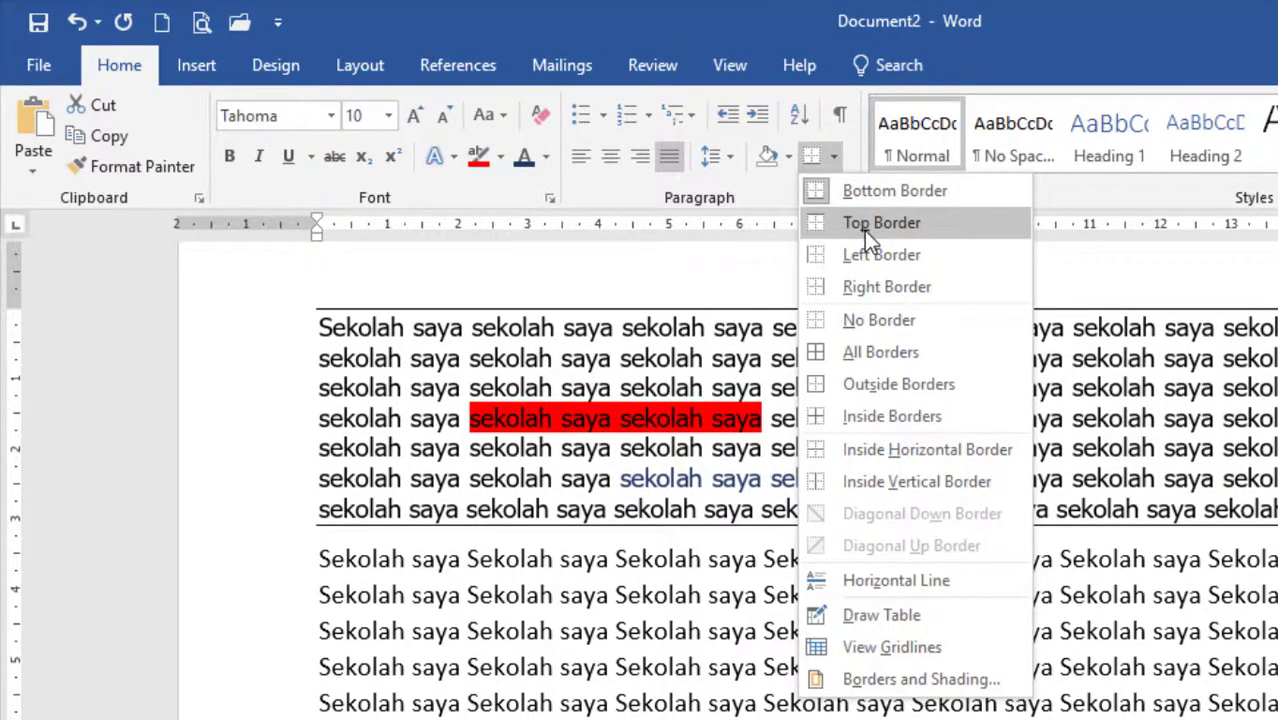
{"action": "left_click", "coordinate": [864, 230]}
{"action": "left_click", "coordinate": [838, 160]}
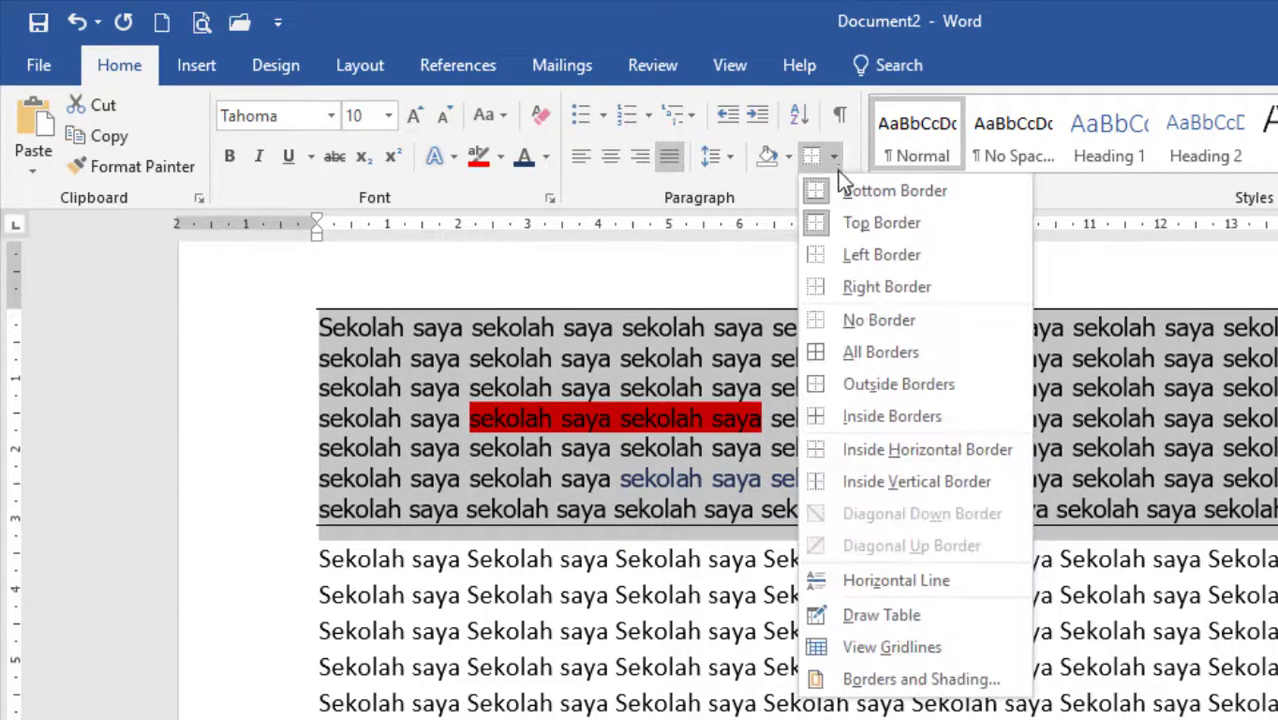
{"action": "left_click", "coordinate": [860, 286]}
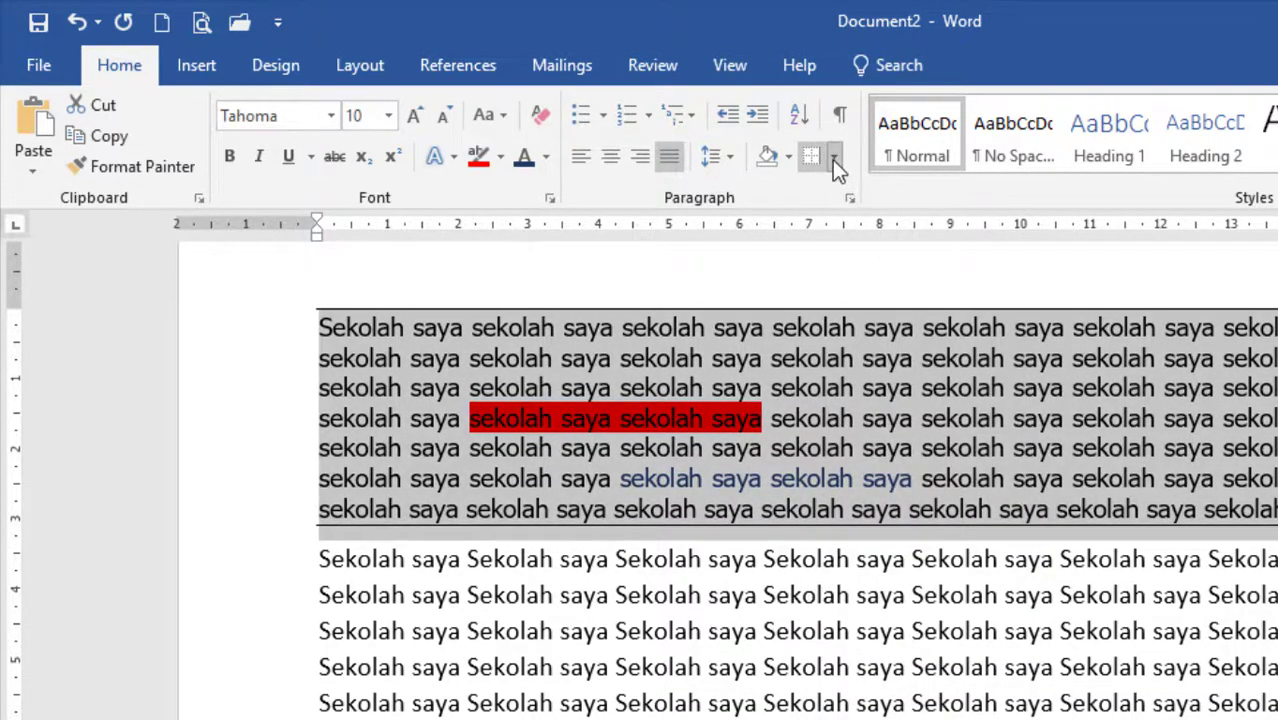
{"action": "left_click", "coordinate": [836, 160]}
{"action": "left_click", "coordinate": [840, 254]}
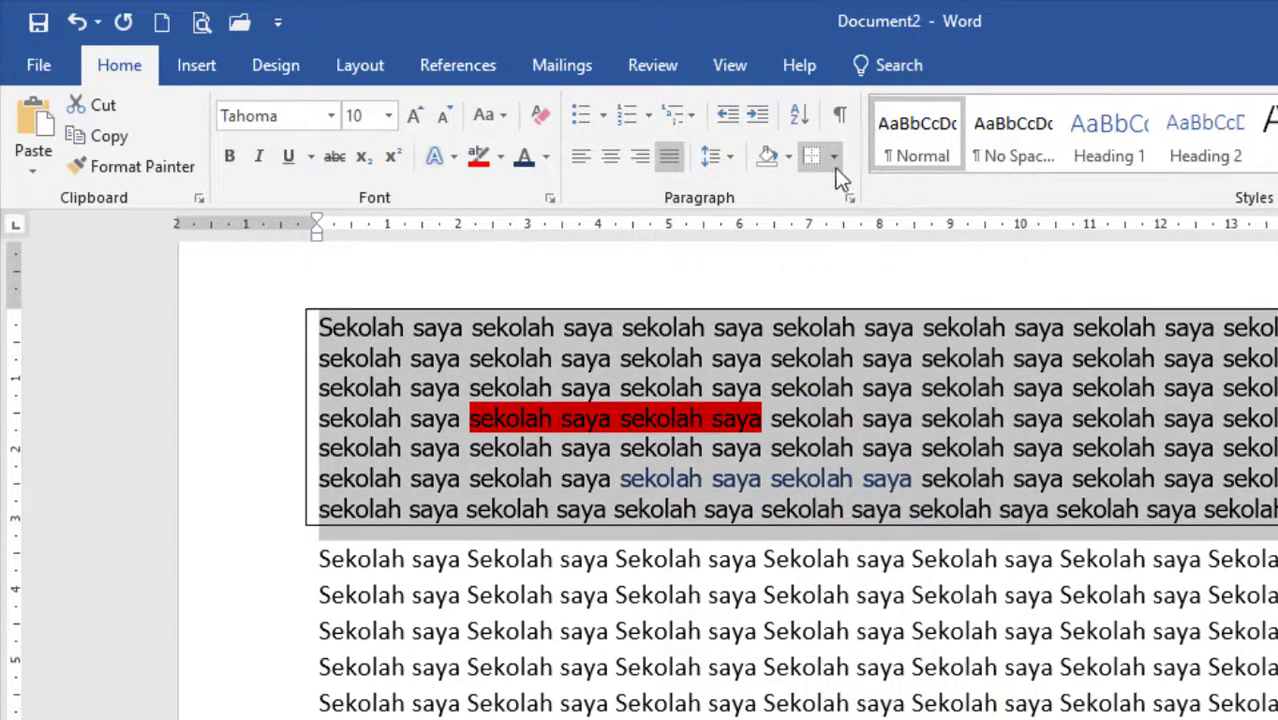
{"action": "left_click", "coordinate": [835, 162]}
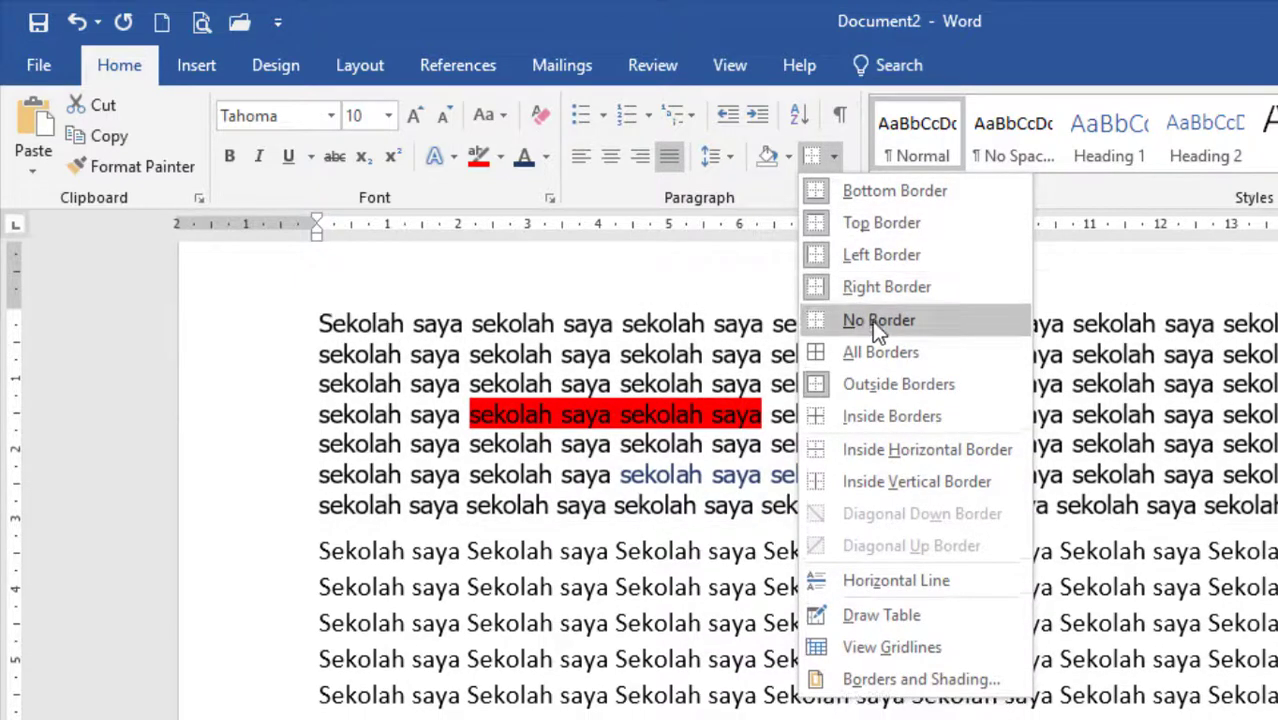
{"action": "left_click", "coordinate": [875, 320]}
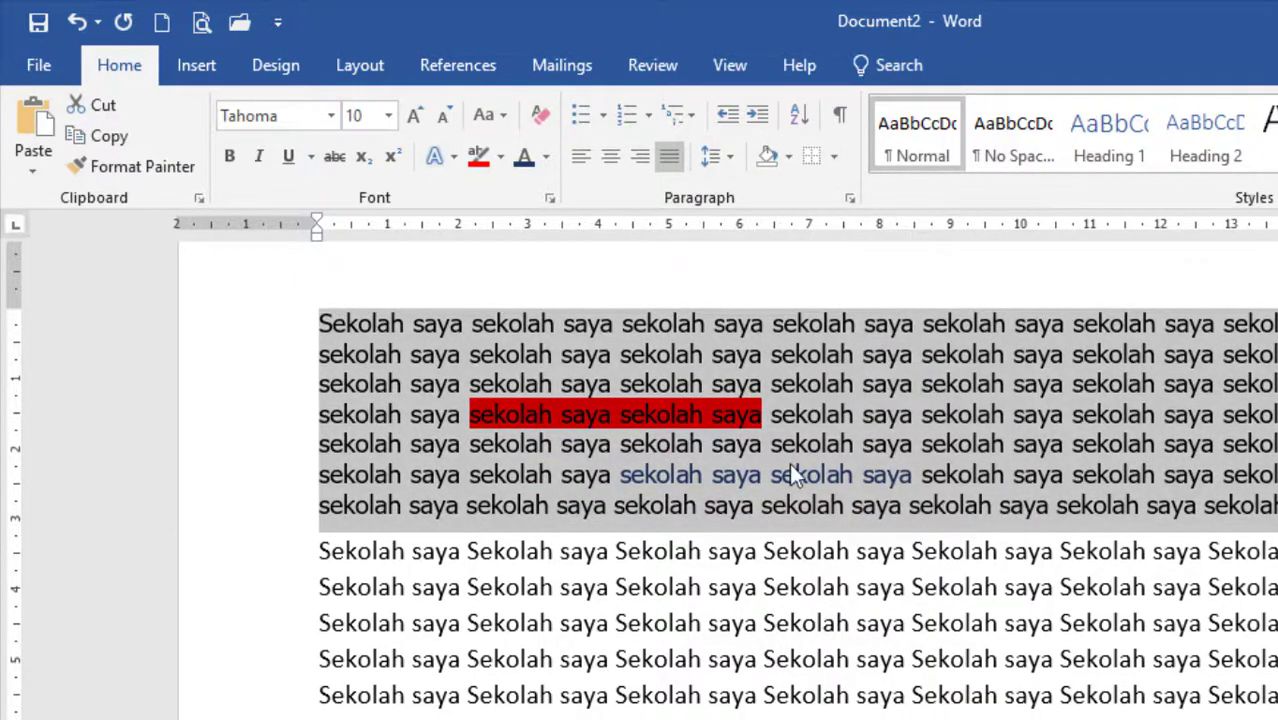
Look through the bullet, numbering and multilevel list libraries for the first paragraph without applying a list format.
{"action": "left_click", "coordinate": [606, 116]}
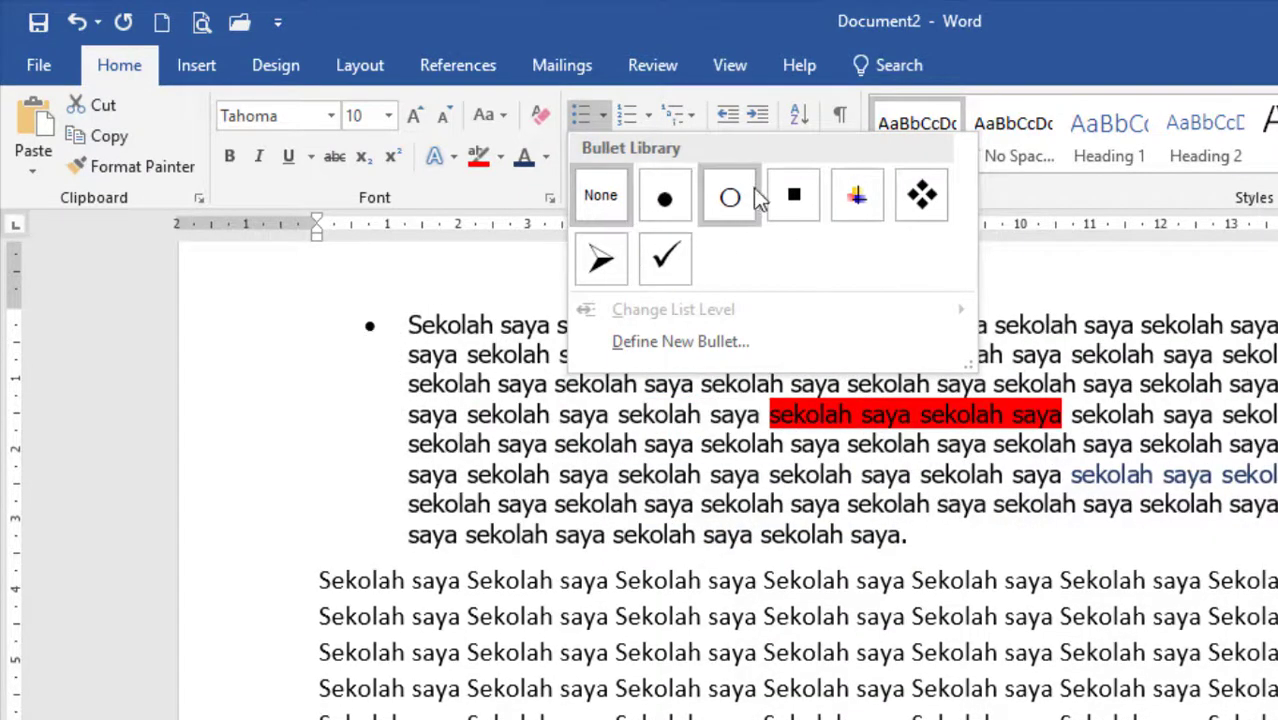
{"action": "left_click", "coordinate": [1068, 268]}
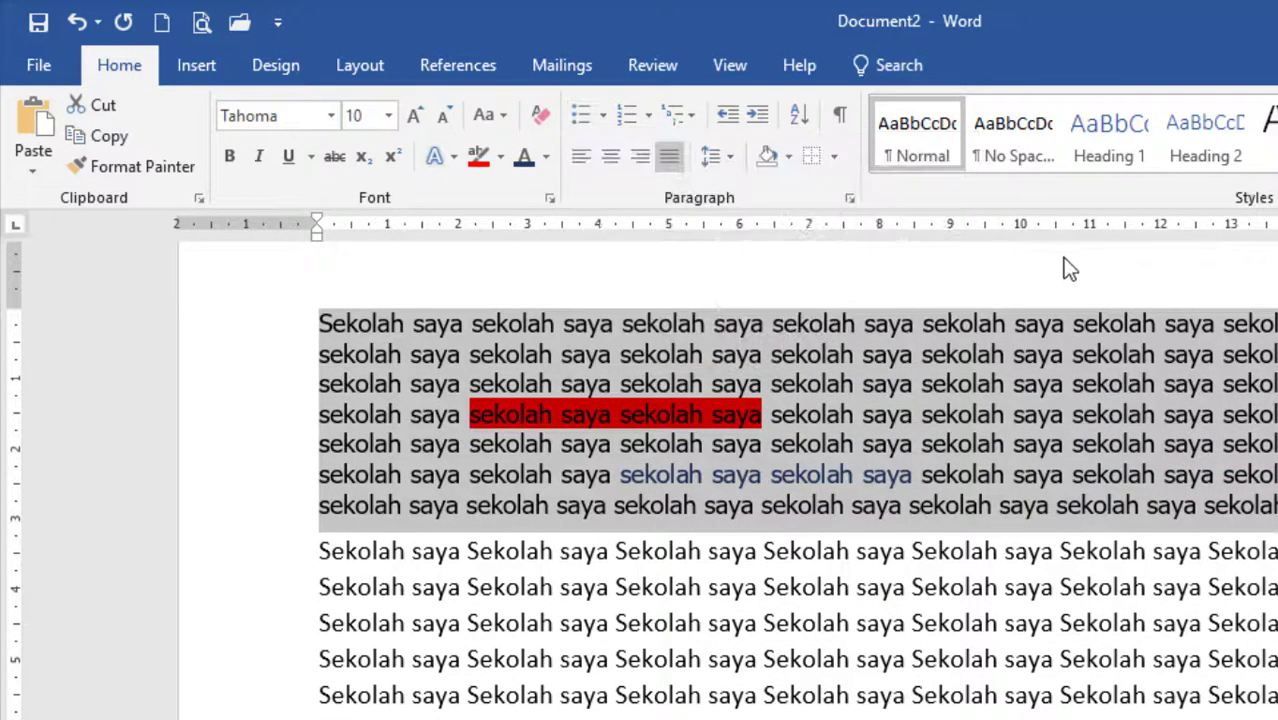
{"action": "left_click", "coordinate": [648, 116]}
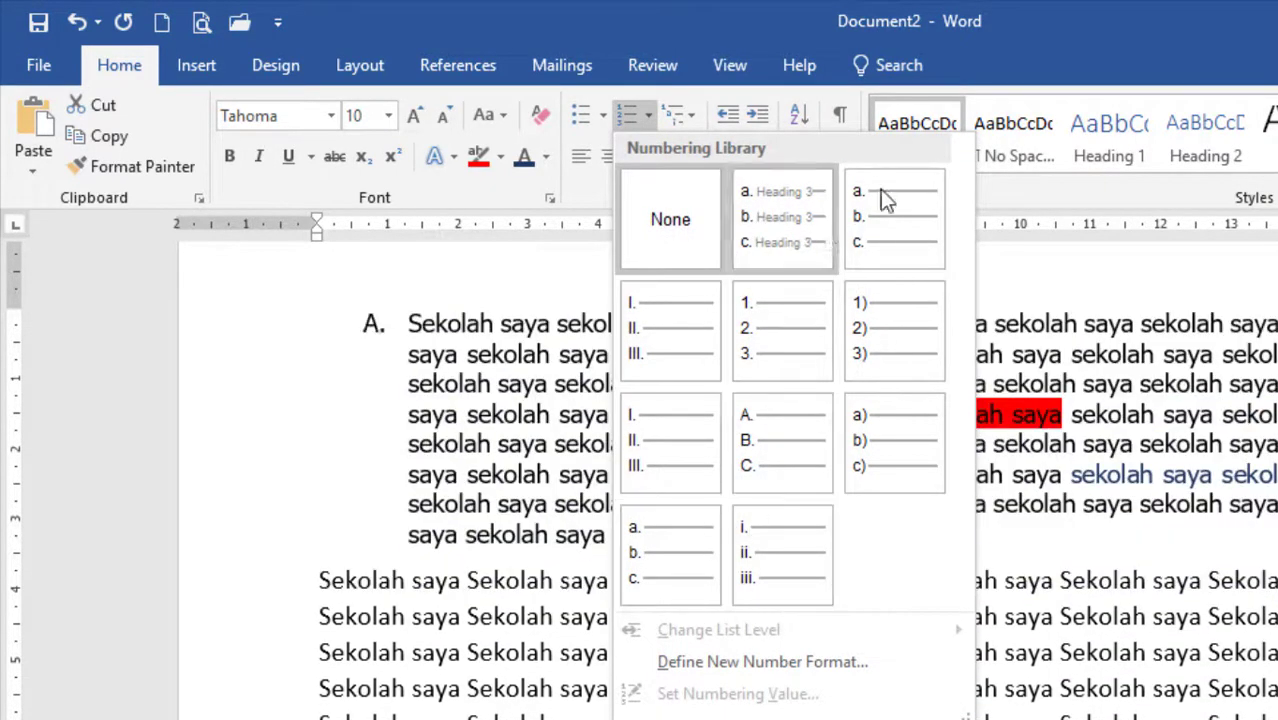
{"action": "left_click", "coordinate": [1044, 256]}
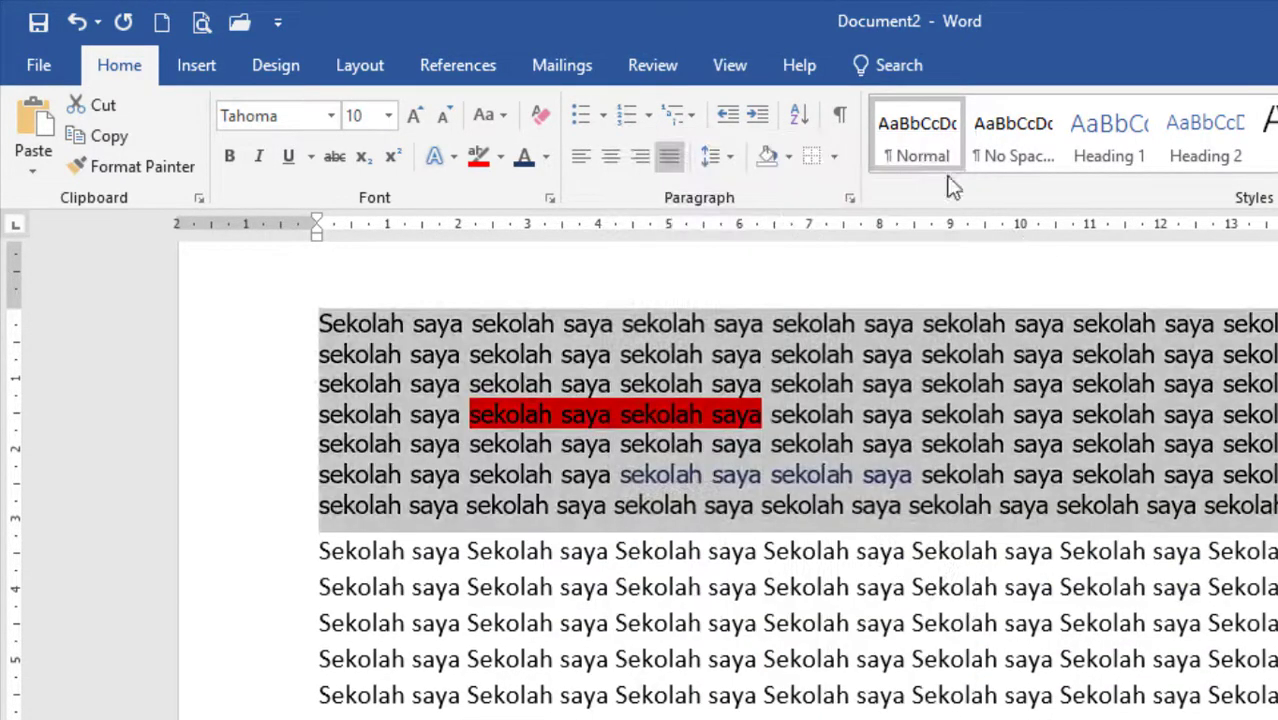
{"action": "left_click", "coordinate": [693, 113]}
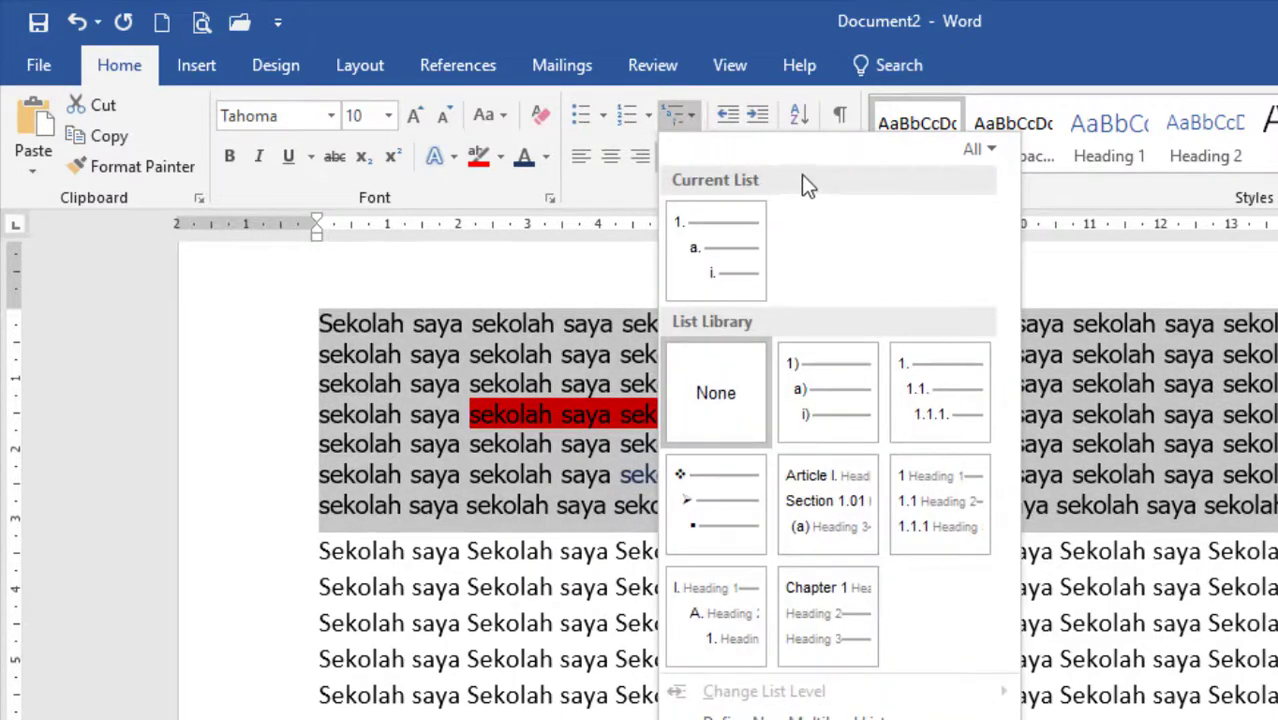
{"action": "key", "text": "Escape"}
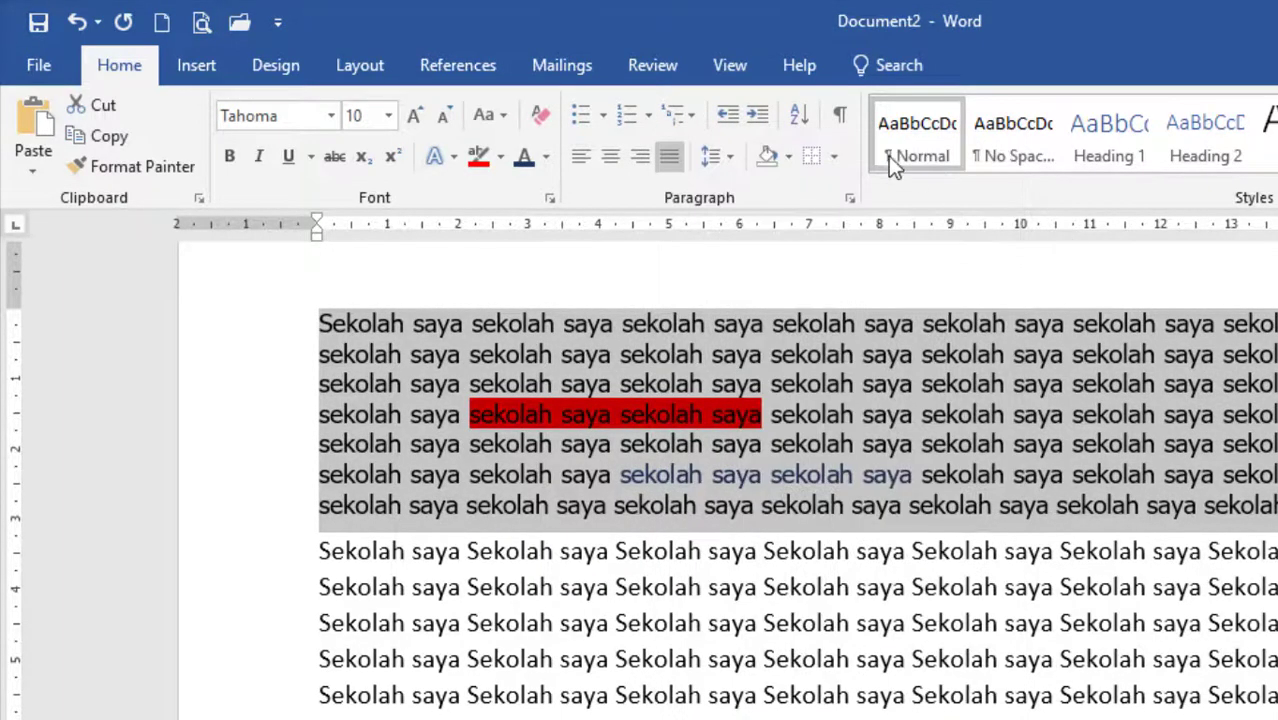
{"action": "left_click", "coordinate": [693, 116]}
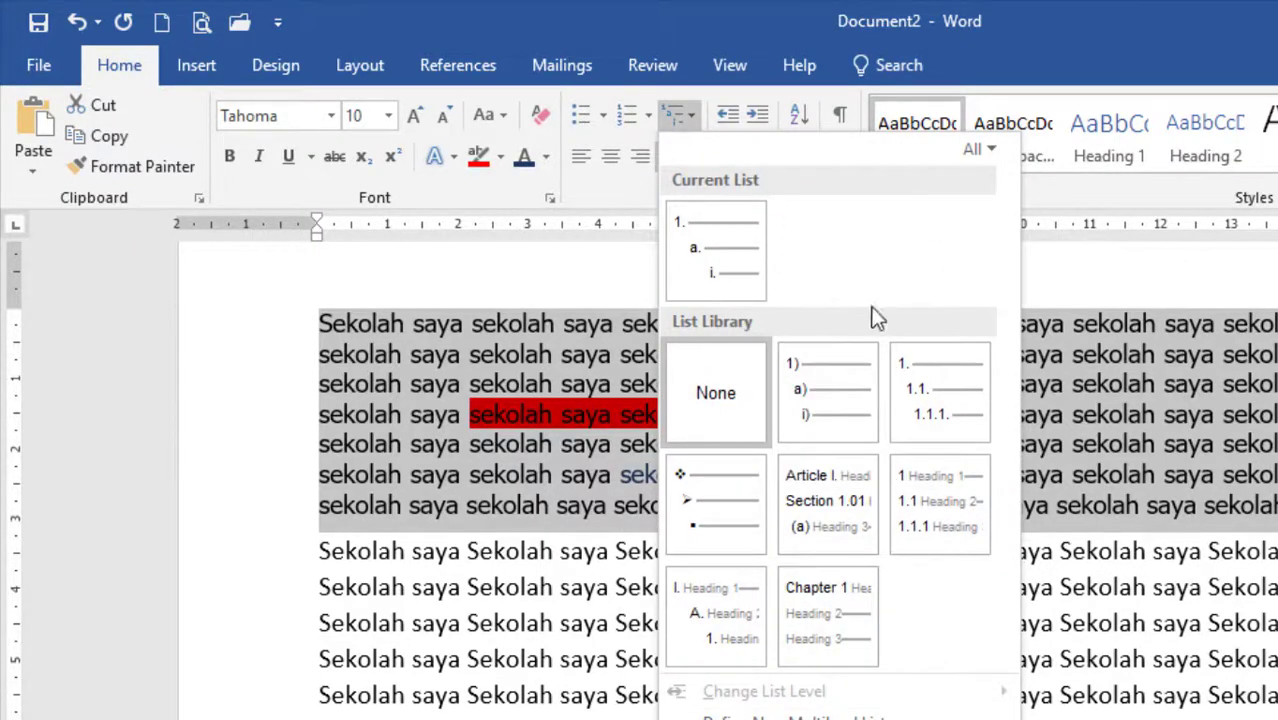
{"action": "left_click", "coordinate": [1130, 265]}
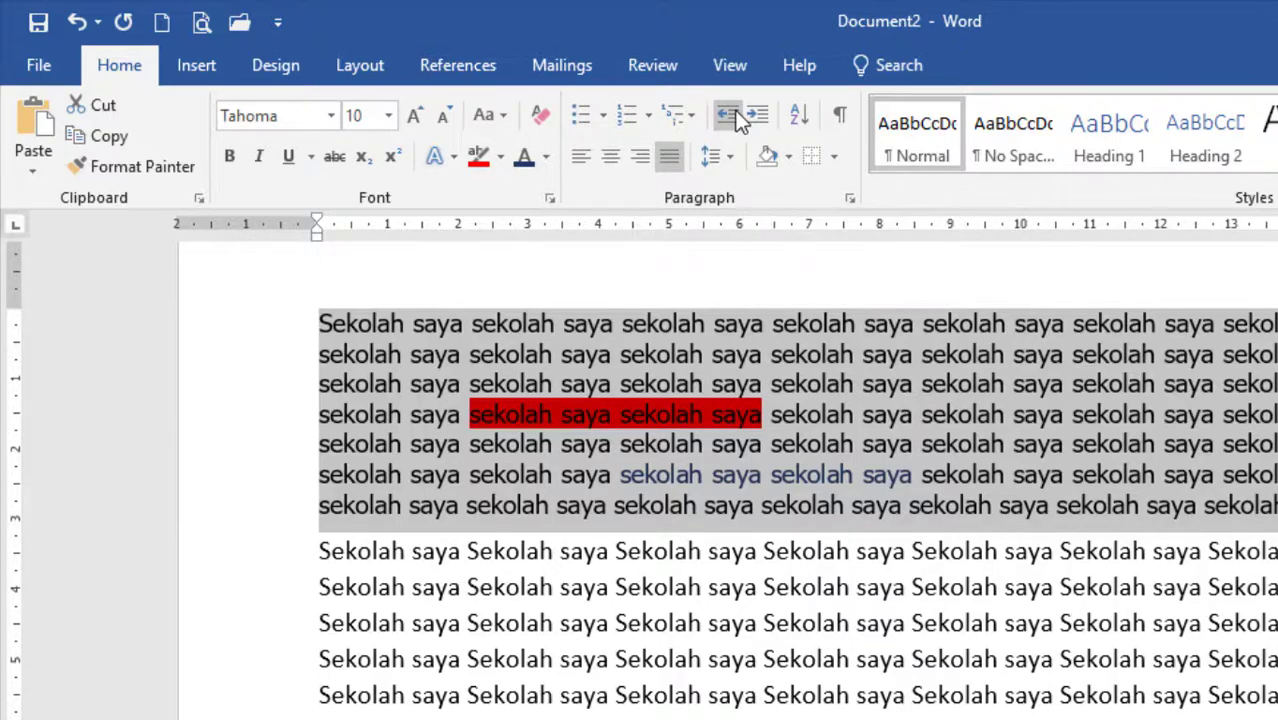
Try increasing the first paragraph's indent by one and two levels, decreasing it back to the margin each time.
{"action": "left_click", "coordinate": [765, 115]}
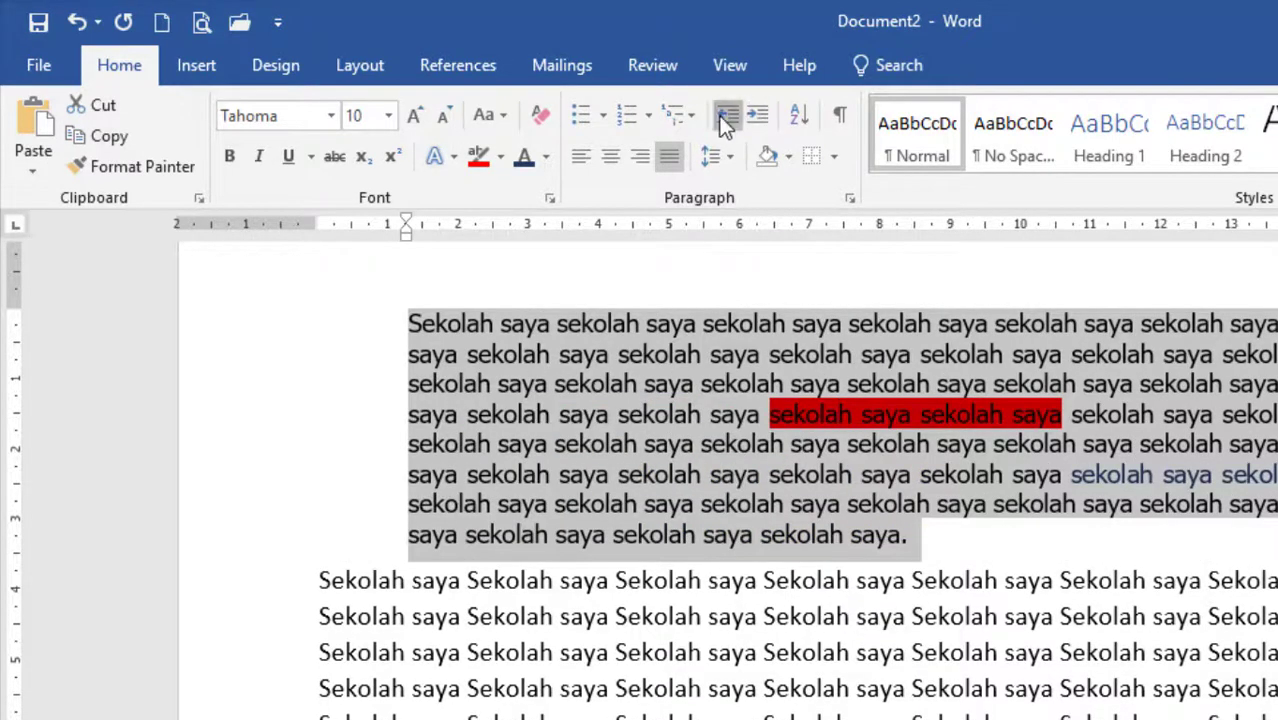
{"action": "left_click", "coordinate": [724, 115]}
{"action": "left_click", "coordinate": [756, 118]}
{"action": "left_click", "coordinate": [756, 118]}
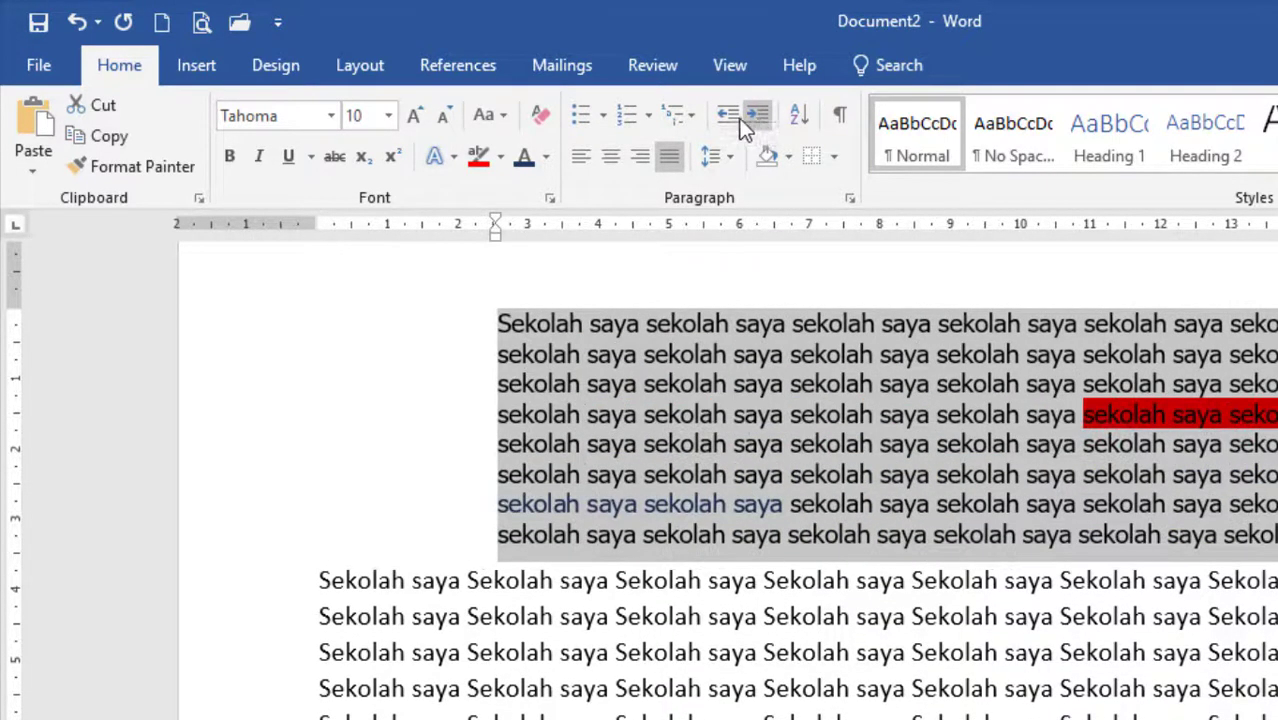
{"action": "left_click", "coordinate": [727, 117]}
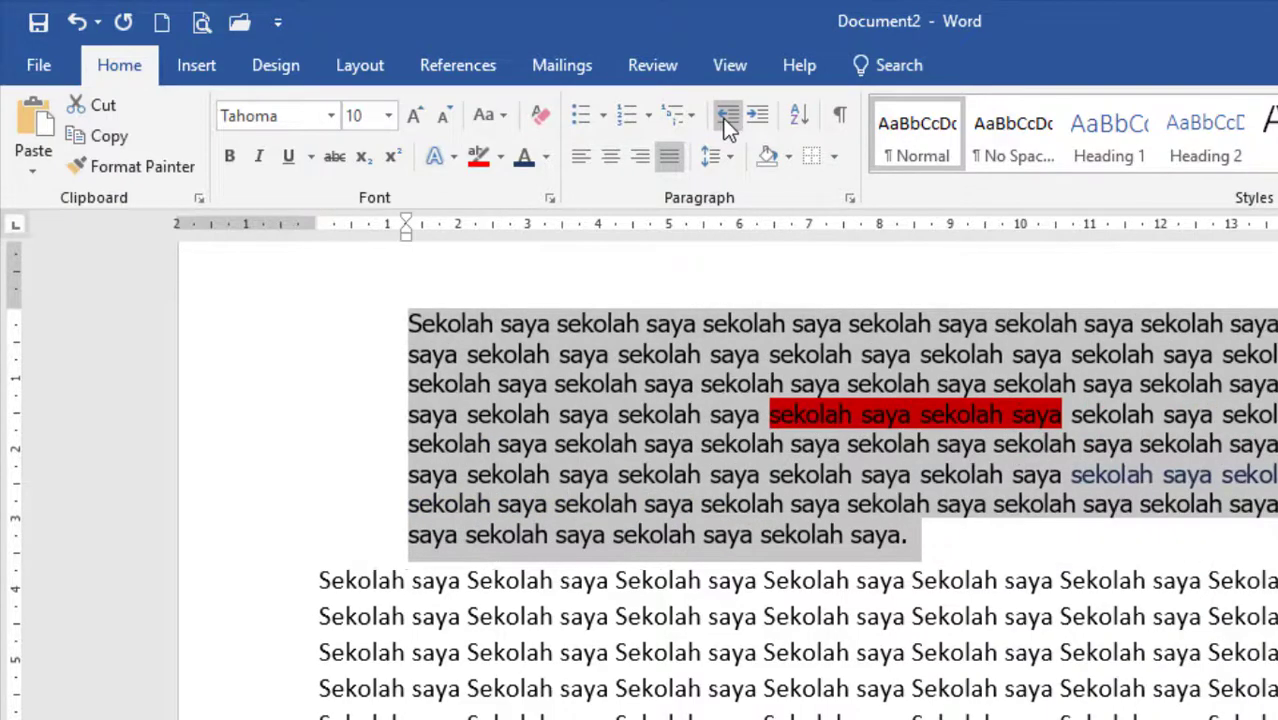
{"action": "left_click", "coordinate": [727, 117]}
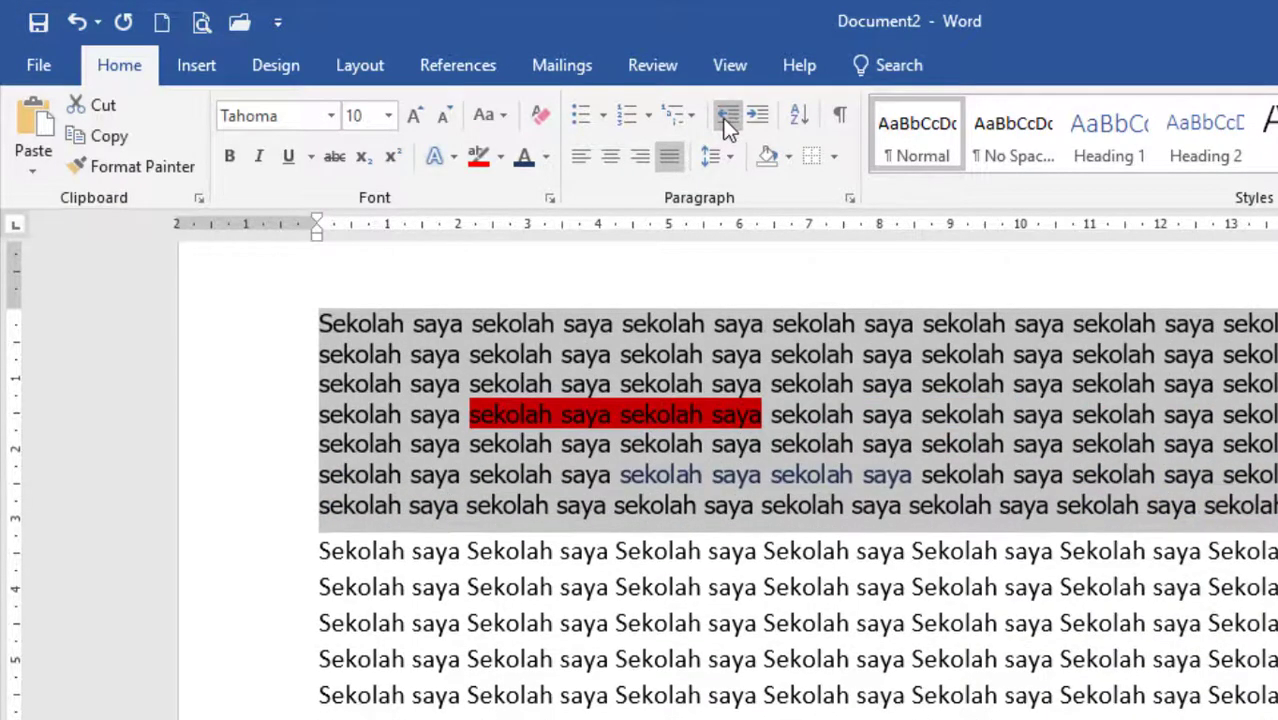
View the special indentation options in the first paragraph's Paragraph settings, keeping (none) and cancelling the dialog.
{"action": "left_click", "coordinate": [849, 199]}
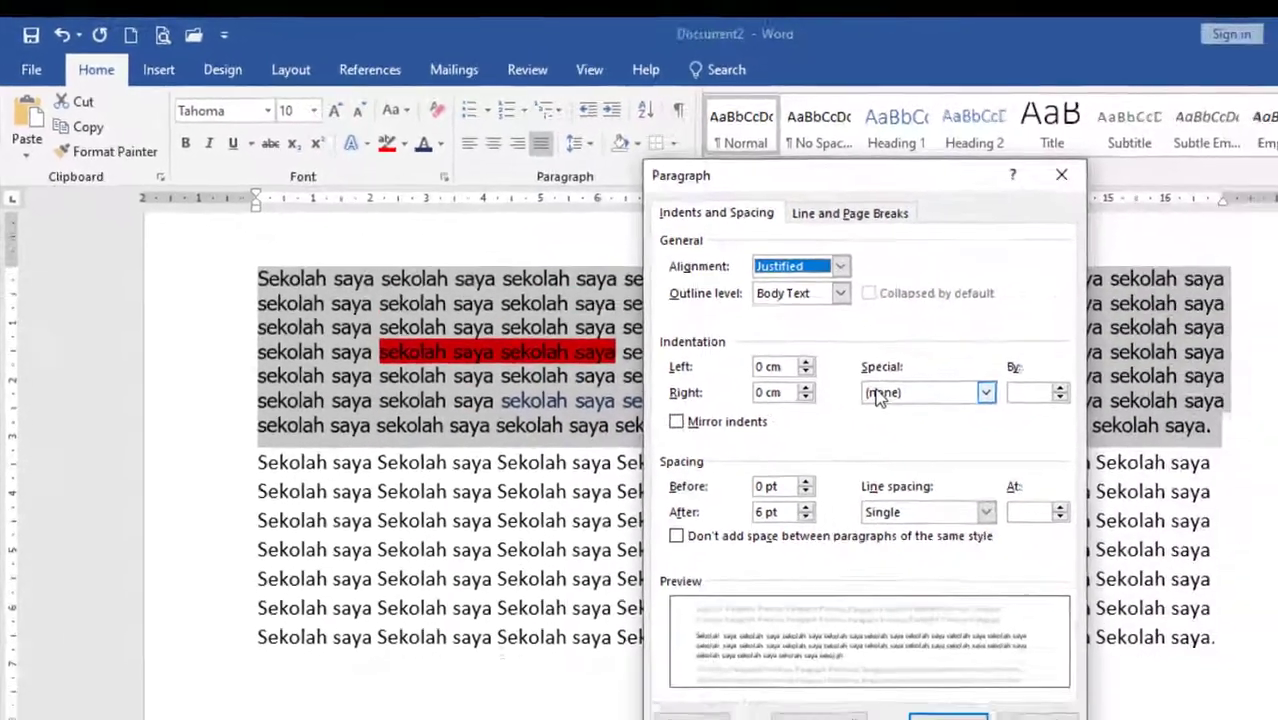
{"action": "left_click", "coordinate": [1062, 457]}
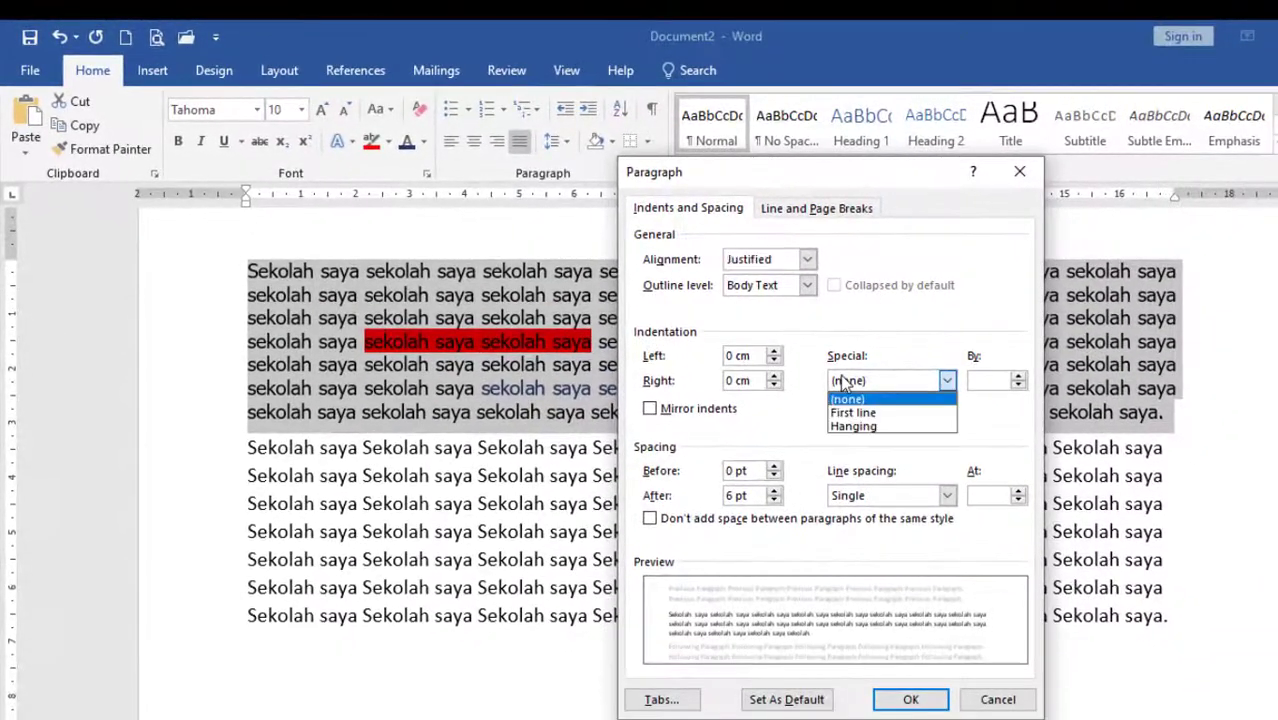
{"action": "left_click", "coordinate": [847, 340]}
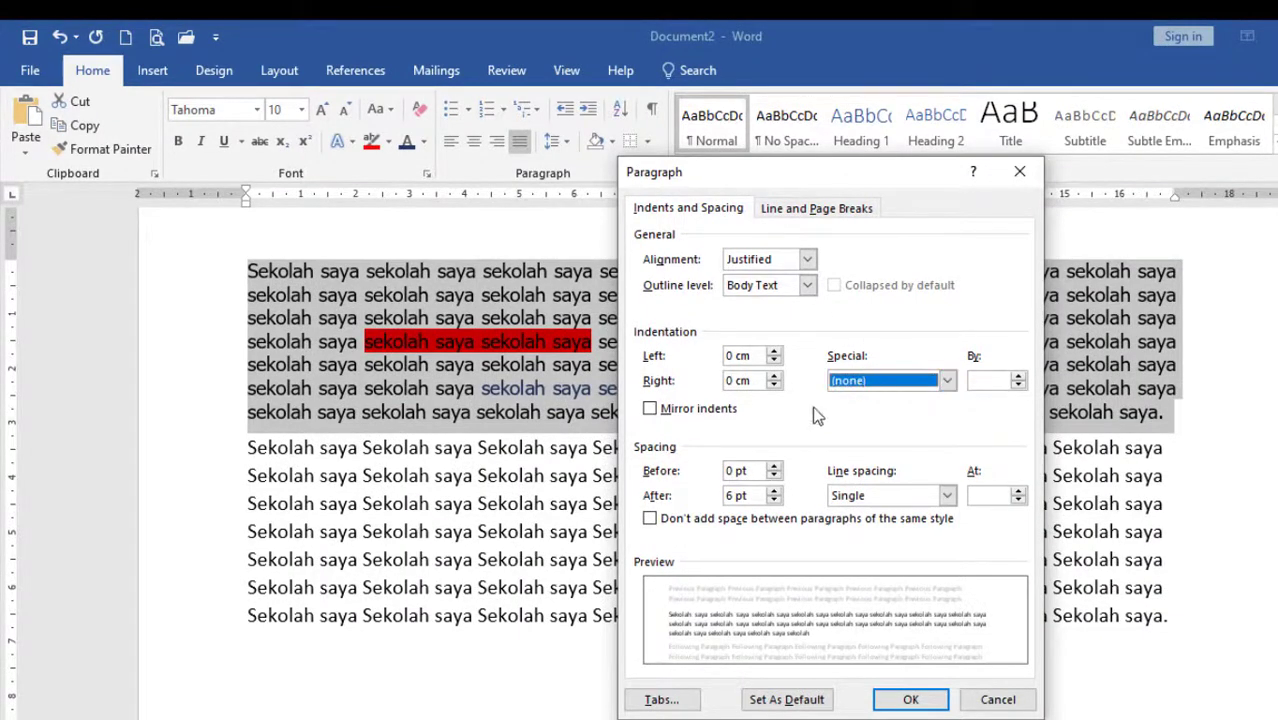
{"action": "left_click", "coordinate": [998, 699]}
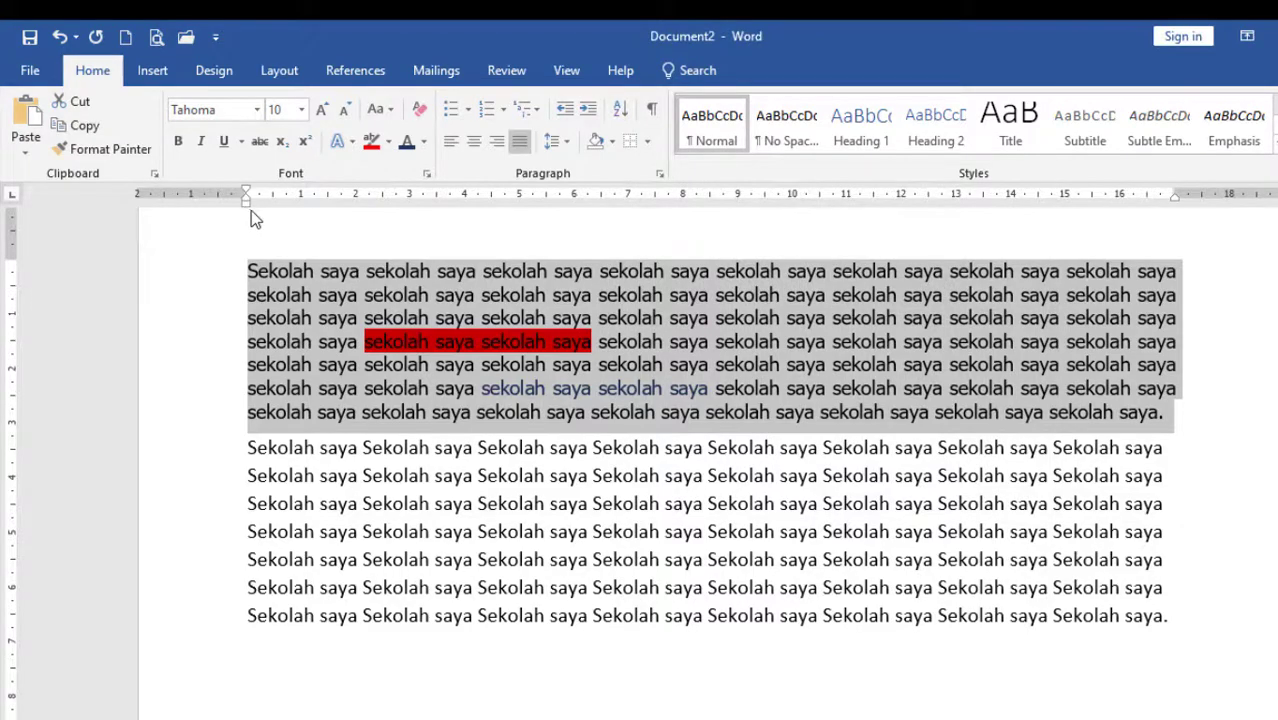
Select the first paragraph and view its Sort Text options, cancelling without sorting.
{"action": "mouse_move", "coordinate": [247, 206]}
{"action": "left_mouse_down"}
{"action": "mouse_move", "coordinate": [508, 245]}
{"action": "mouse_move", "coordinate": [173, 218]}
{"action": "mouse_move", "coordinate": [425, 262]}
{"action": "mouse_move", "coordinate": [240, 246]}
{"action": "mouse_move", "coordinate": [277, 257]}
{"action": "mouse_move", "coordinate": [251, 246]}
{"action": "left_mouse_up"}
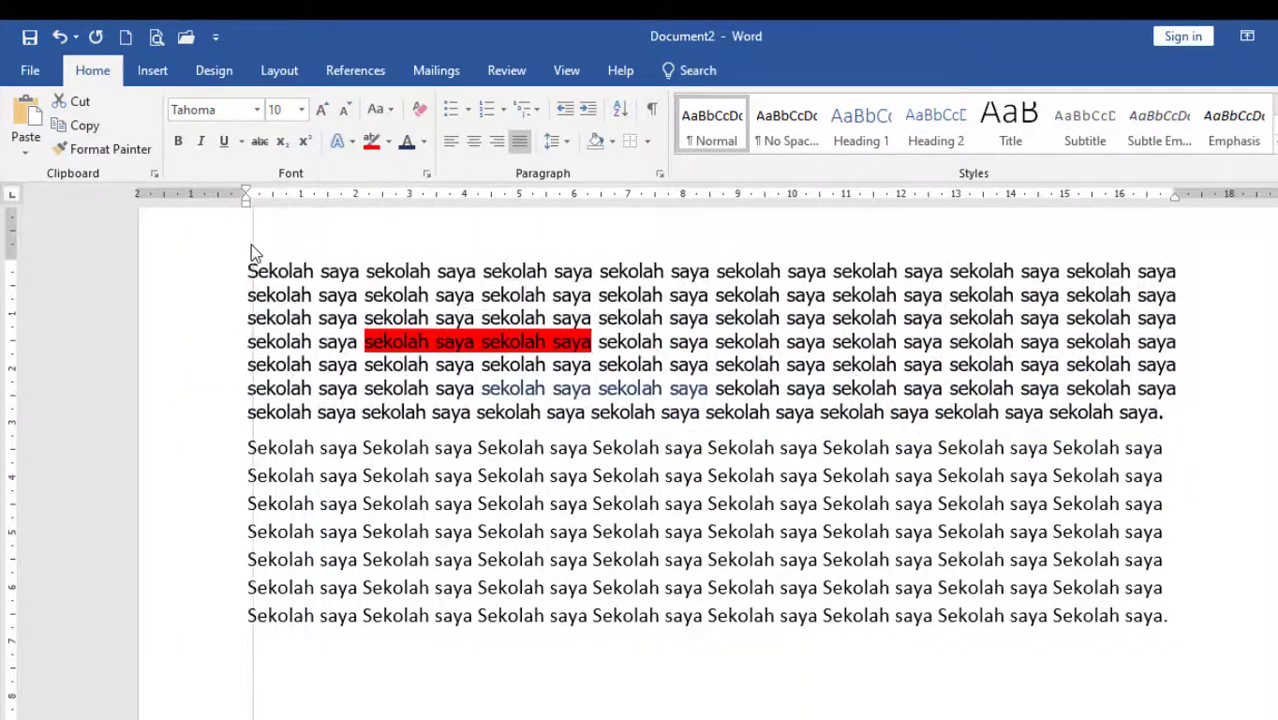
{"action": "triple_click", "coordinate": [251, 244]}
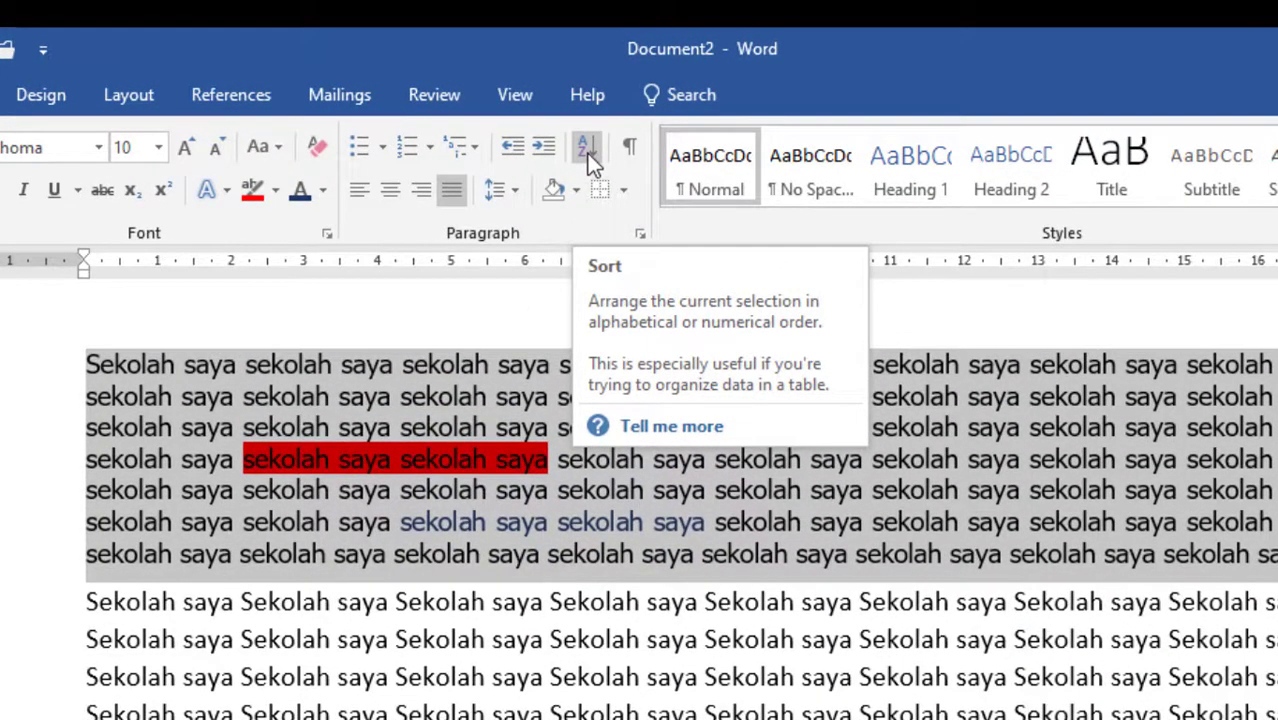
{"action": "left_click", "coordinate": [590, 158]}
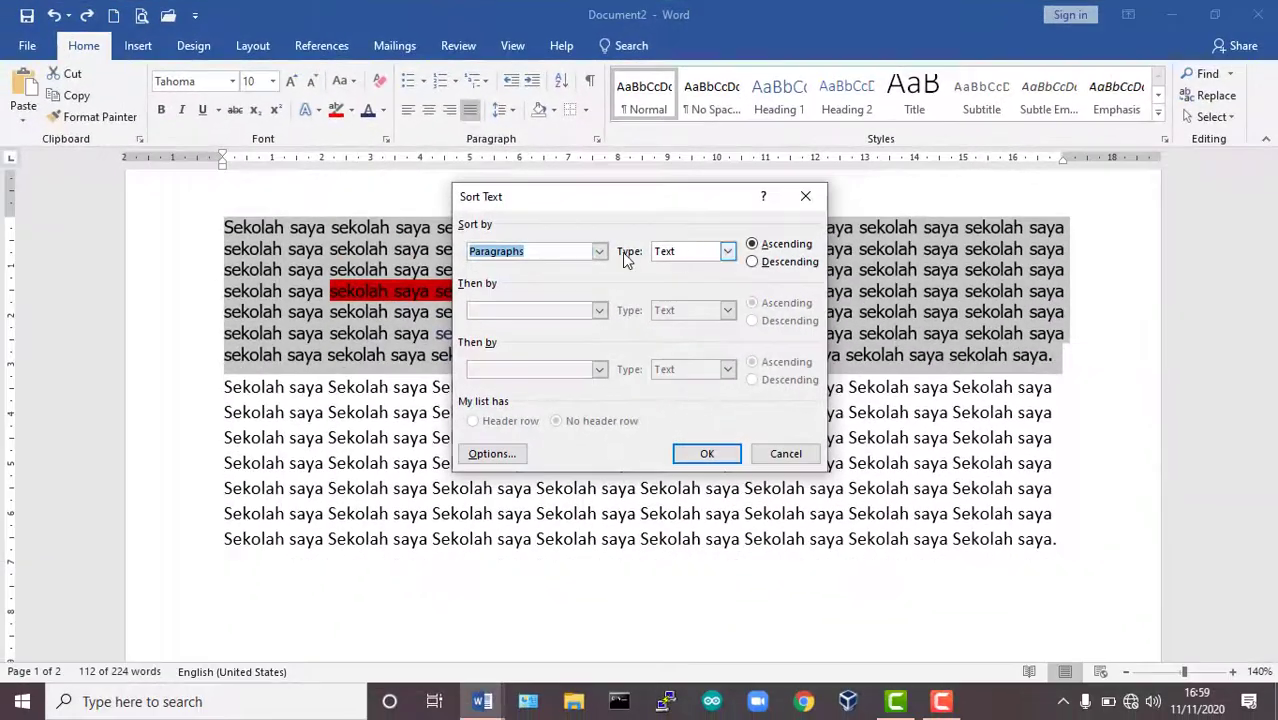
{"action": "left_click", "coordinate": [786, 455]}
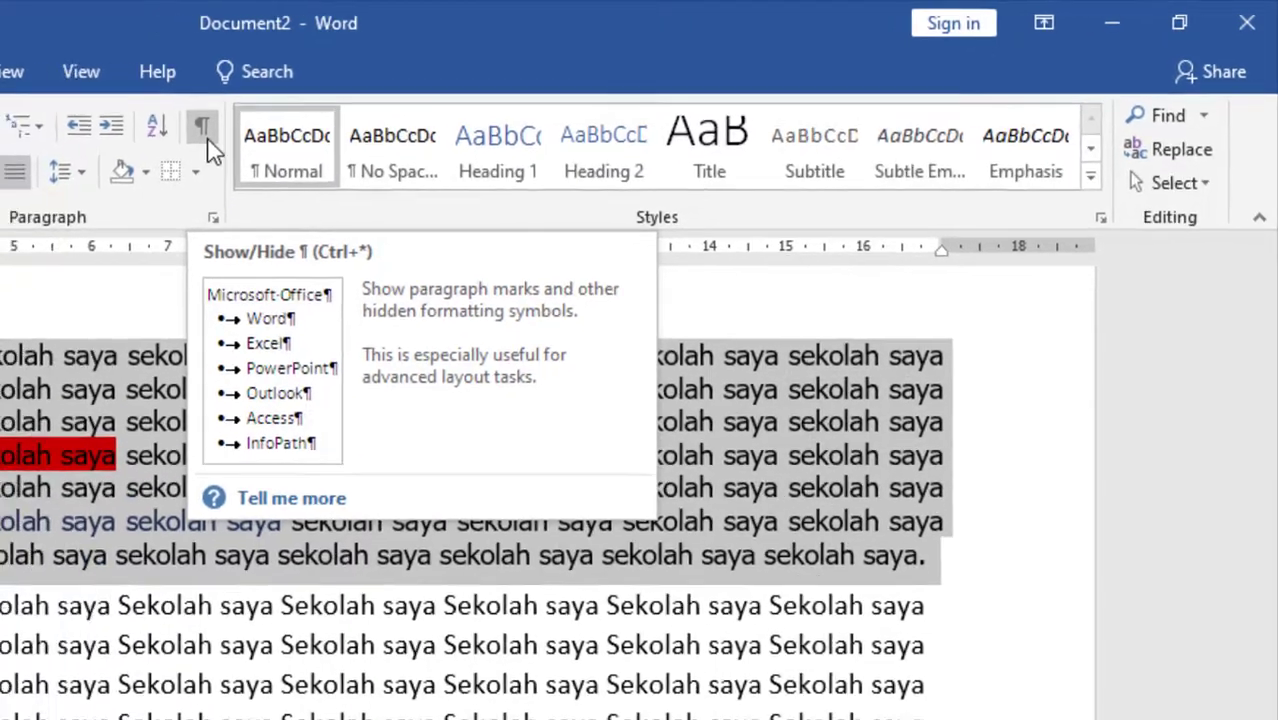
Show the paragraph marks and hidden formatting symbols to examine them in the document, and hide them again.
{"action": "left_click", "coordinate": [158, 138]}
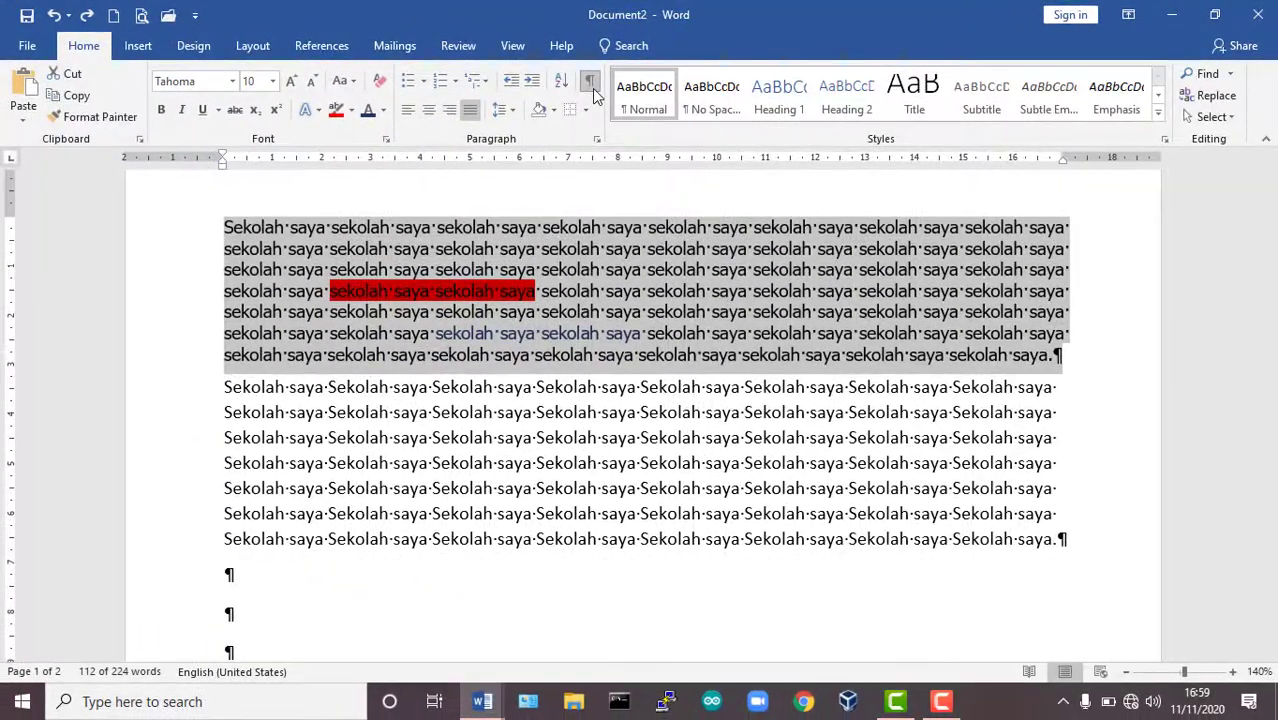
{"action": "scroll", "coordinate": [653, 451], "scroll_direction": "down", "scroll_amount": 6}
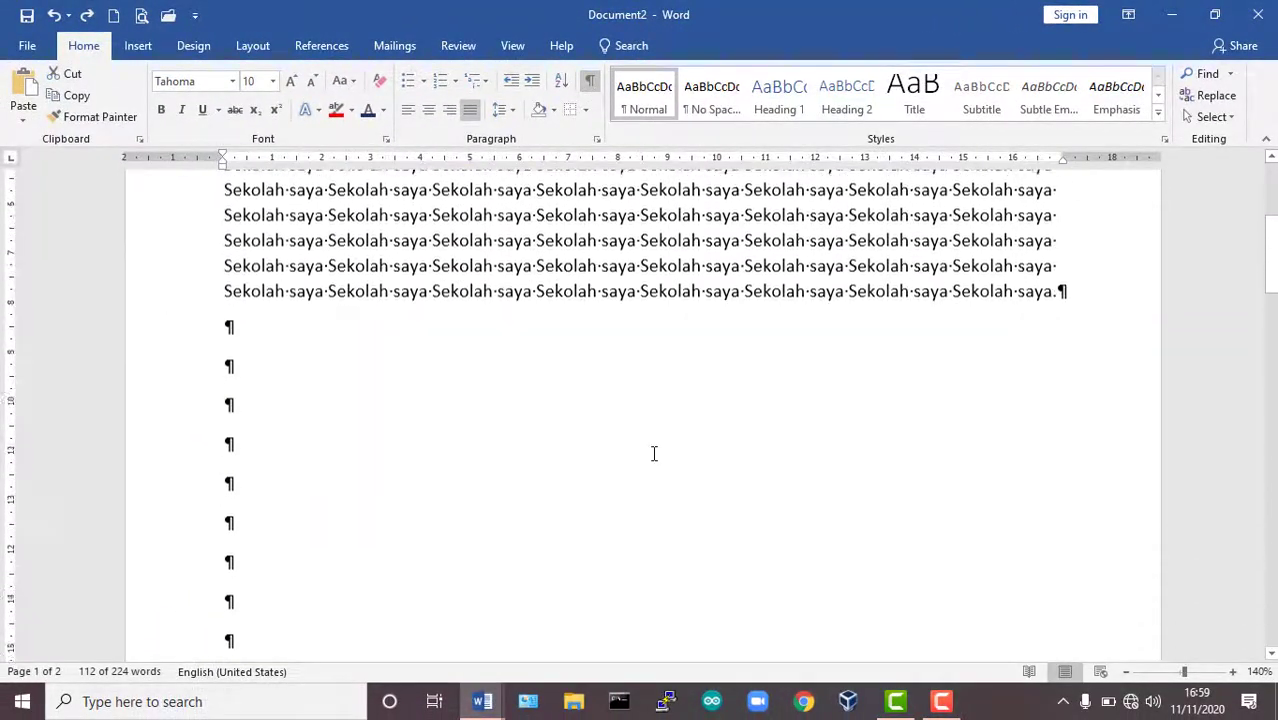
{"action": "scroll", "coordinate": [653, 451], "scroll_direction": "up", "scroll_amount": 6}
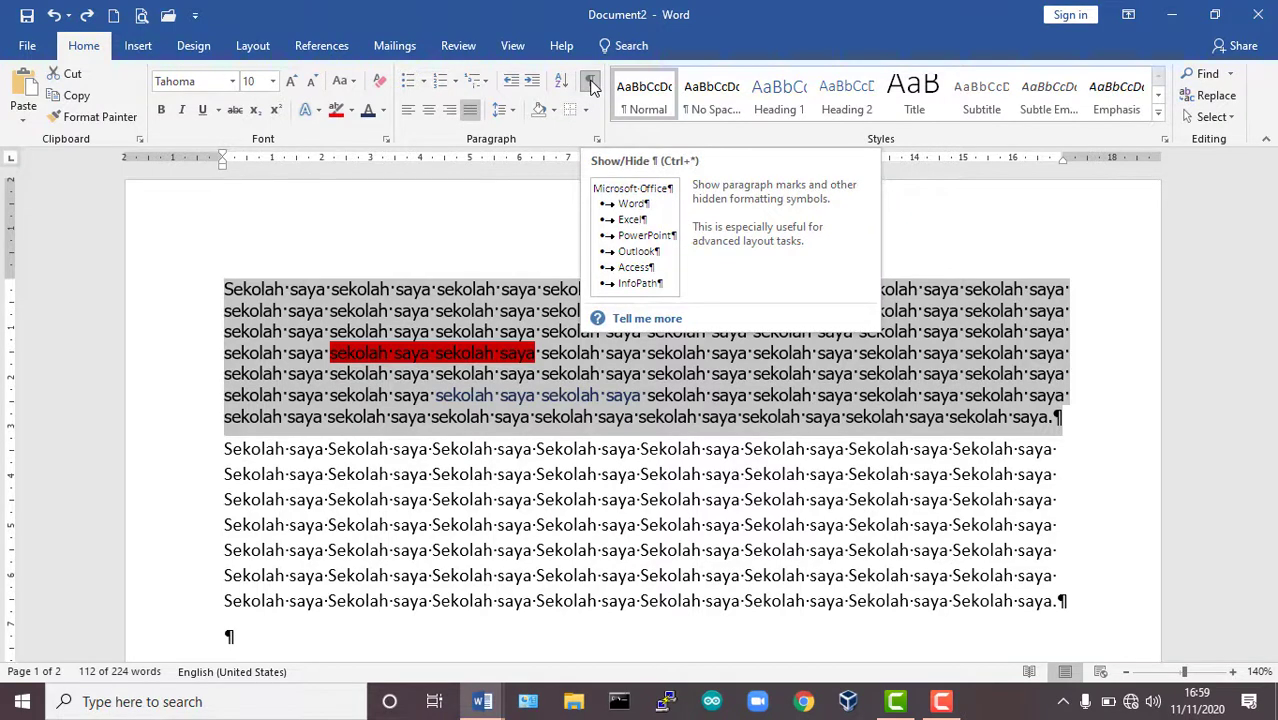
{"action": "left_click", "coordinate": [591, 86]}
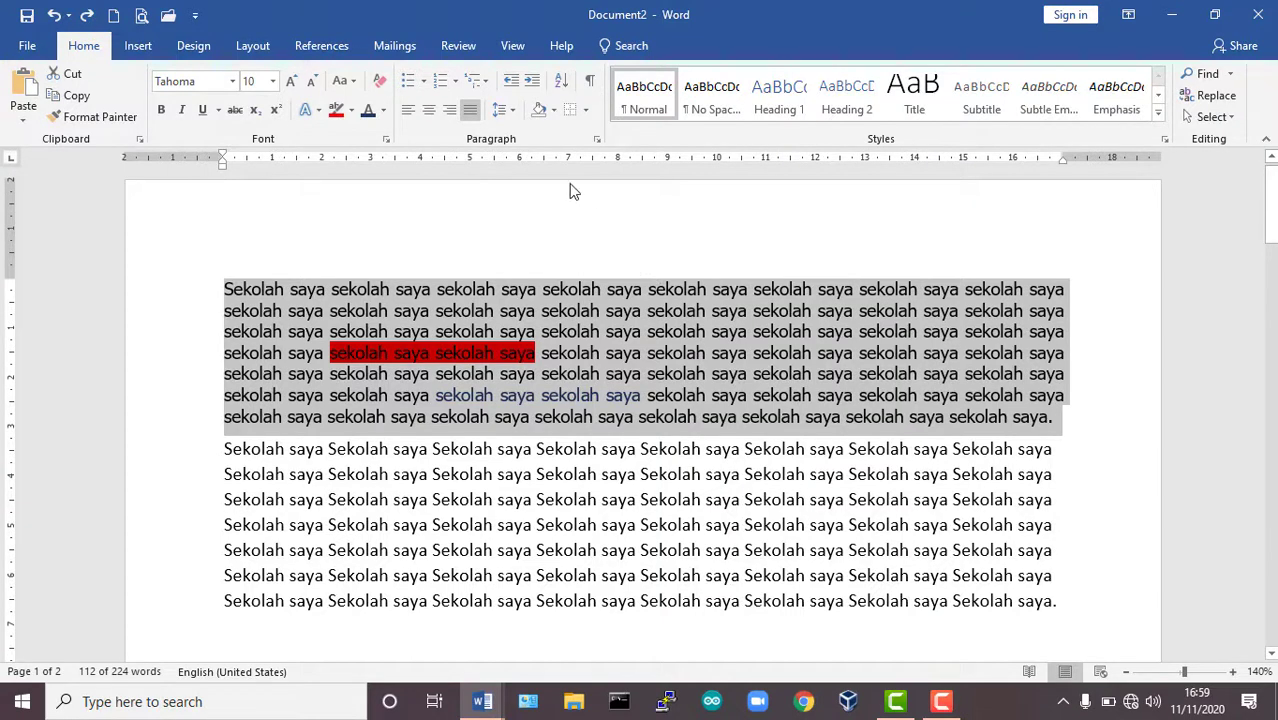
View the bullet library for the empty line below the second paragraph without applying a bullet.
{"action": "scroll", "coordinate": [567, 197], "scroll_direction": "down", "scroll_amount": 1}
{"action": "scroll", "coordinate": [565, 215], "scroll_direction": "up", "scroll_amount": 1}
{"action": "left_click", "coordinate": [621, 326]}
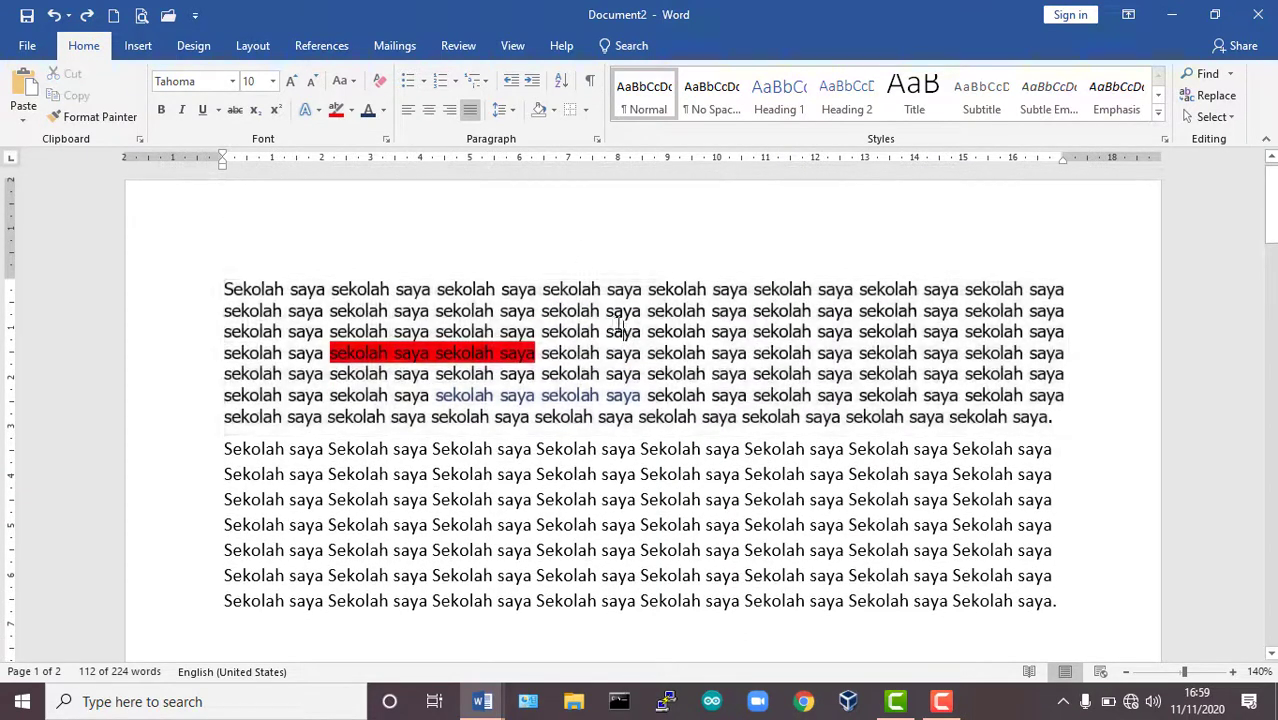
{"action": "scroll", "coordinate": [545, 318], "scroll_direction": "down", "scroll_amount": 1}
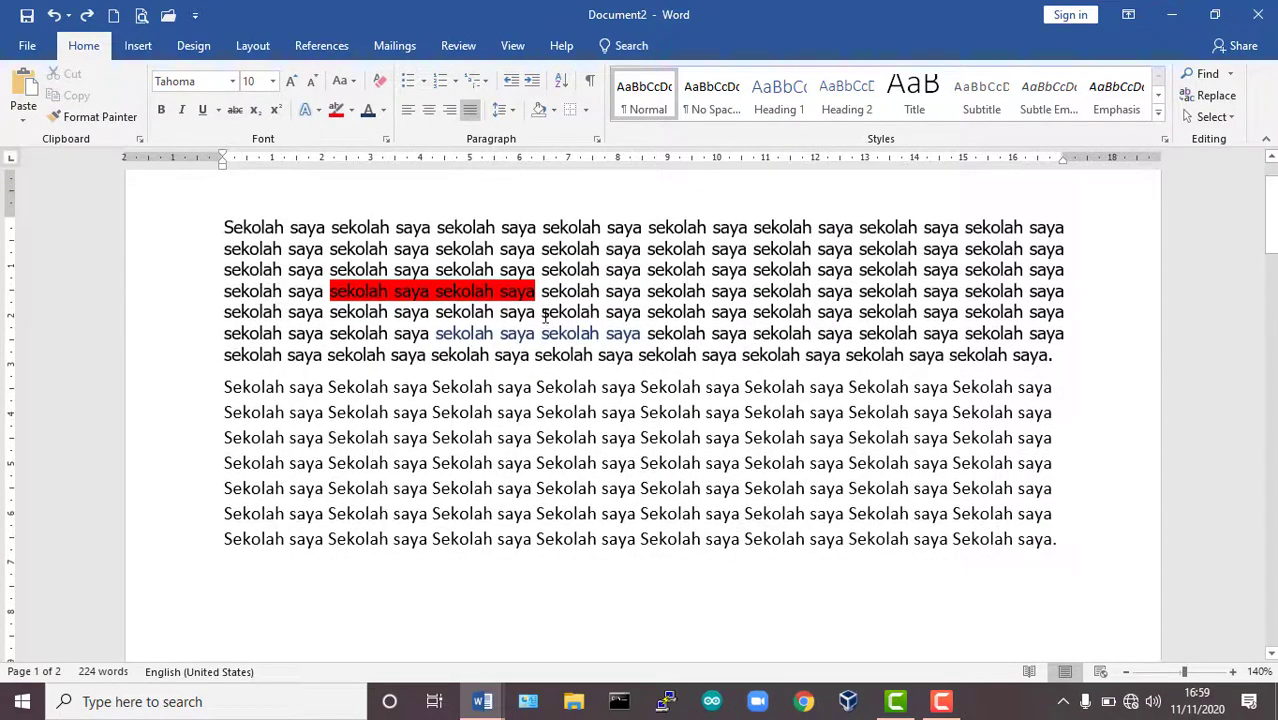
{"action": "scroll", "coordinate": [551, 307], "scroll_direction": "down", "scroll_amount": 1}
{"action": "scroll", "coordinate": [532, 312], "scroll_direction": "down", "scroll_amount": 2}
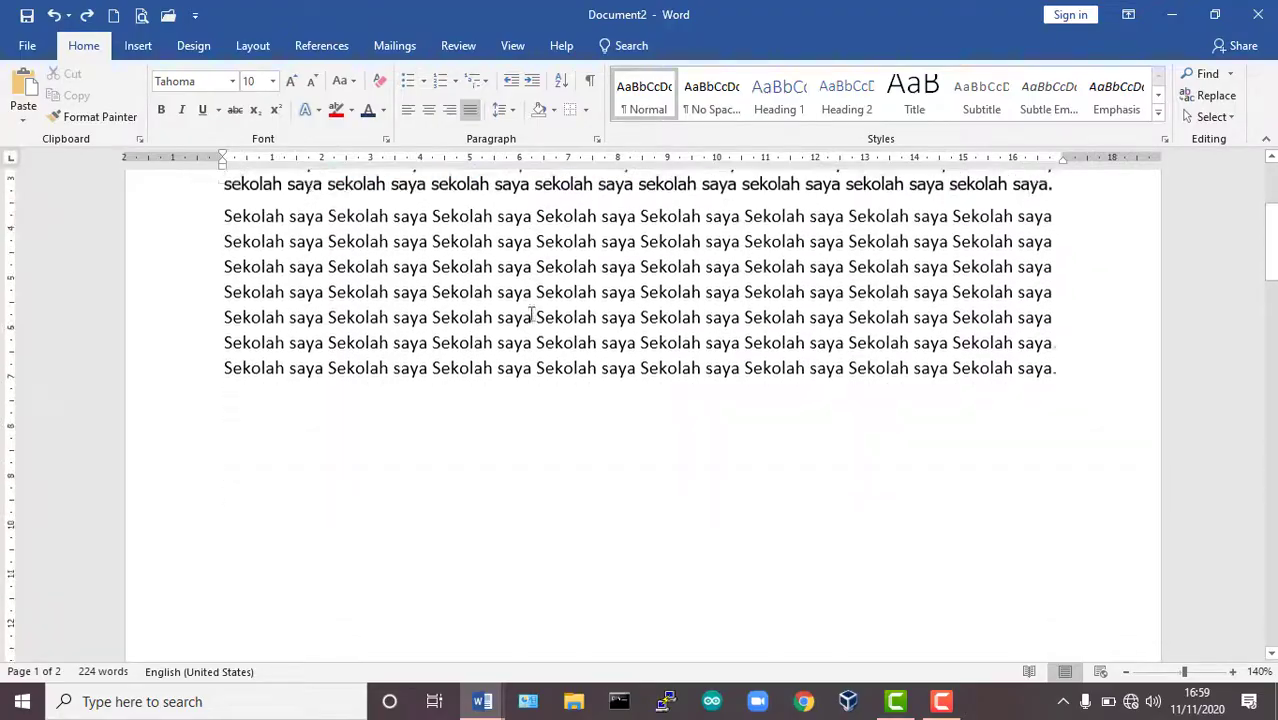
{"action": "scroll", "coordinate": [531, 306], "scroll_direction": "up", "scroll_amount": 1}
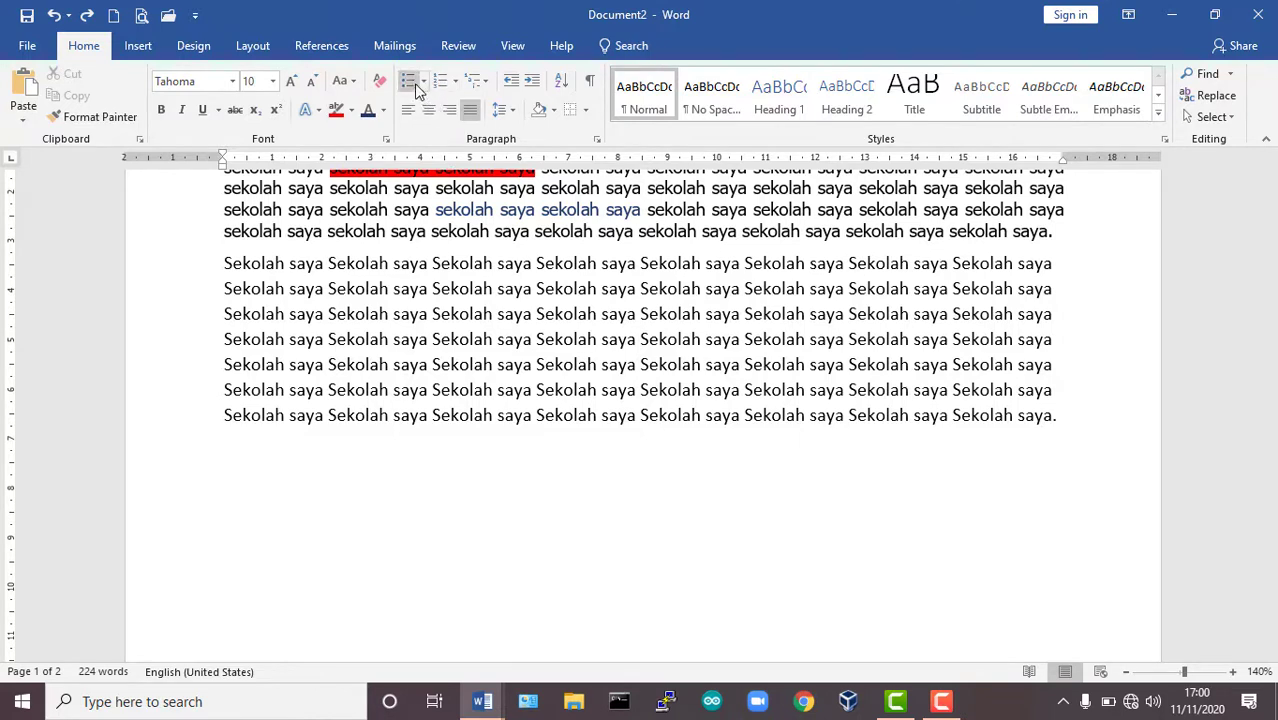
{"action": "left_click", "coordinate": [402, 465]}
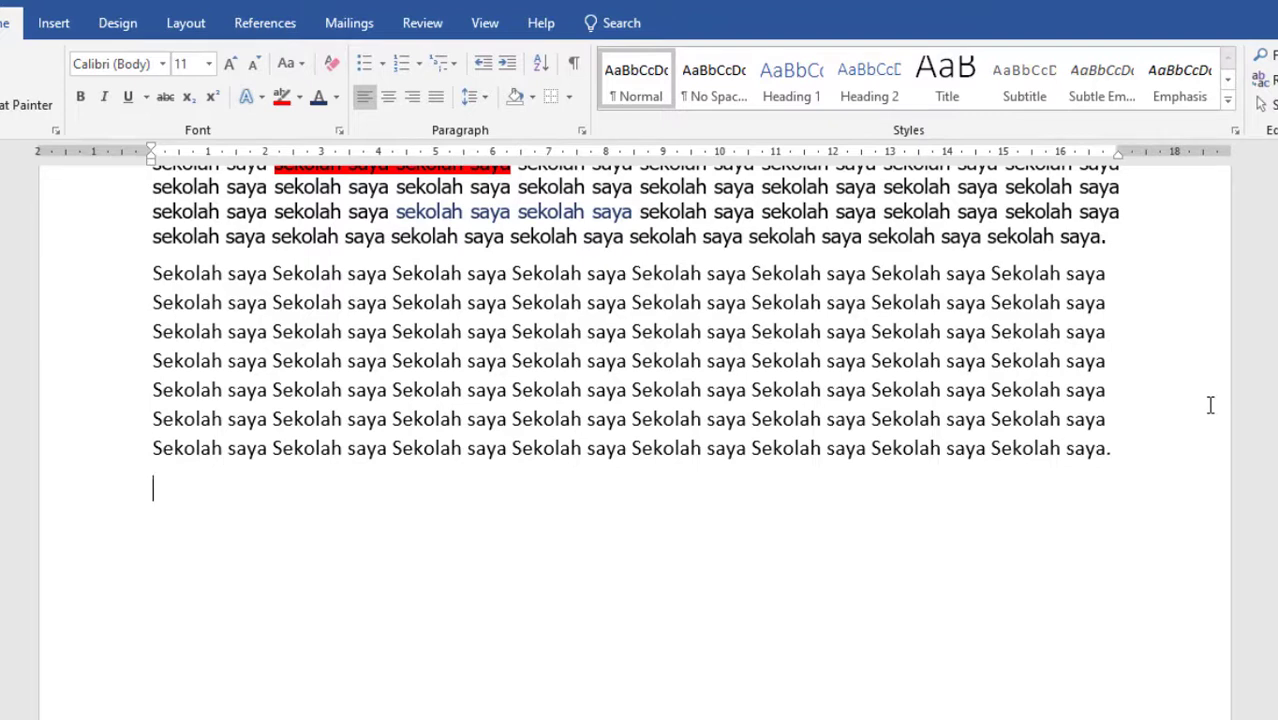
{"action": "left_click", "coordinate": [384, 66]}
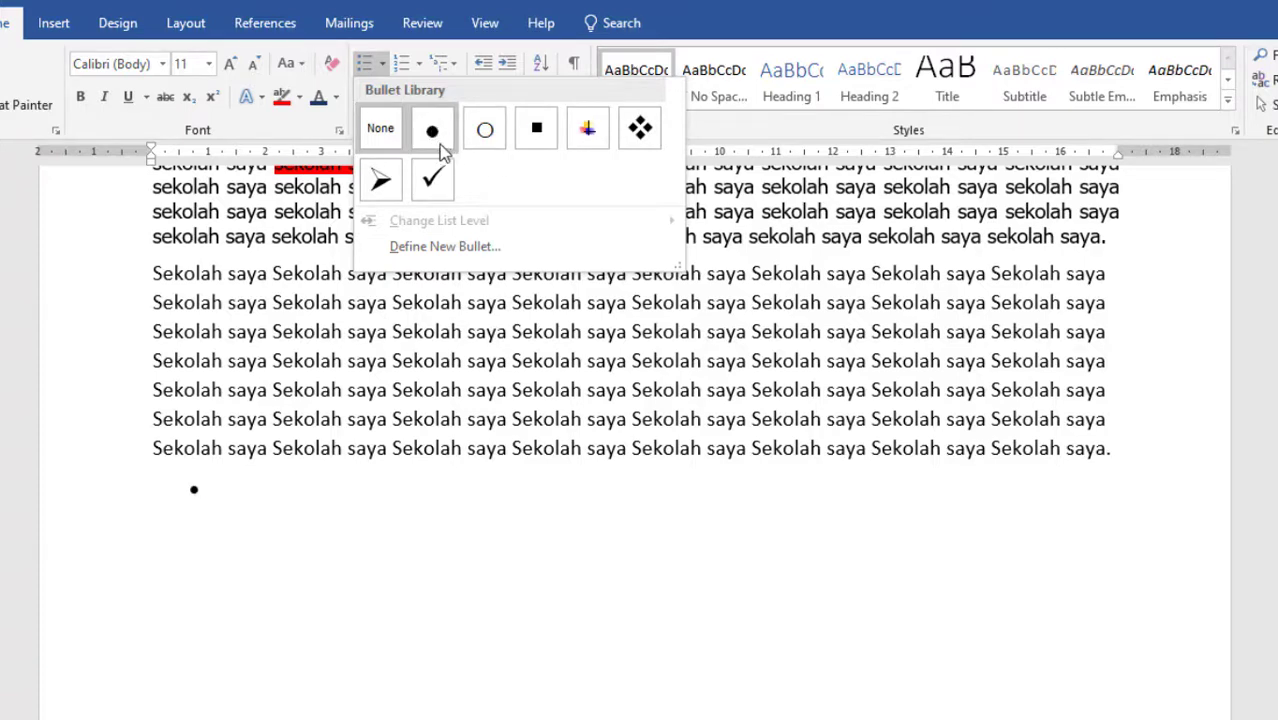
{"action": "left_click", "coordinate": [610, 580]}
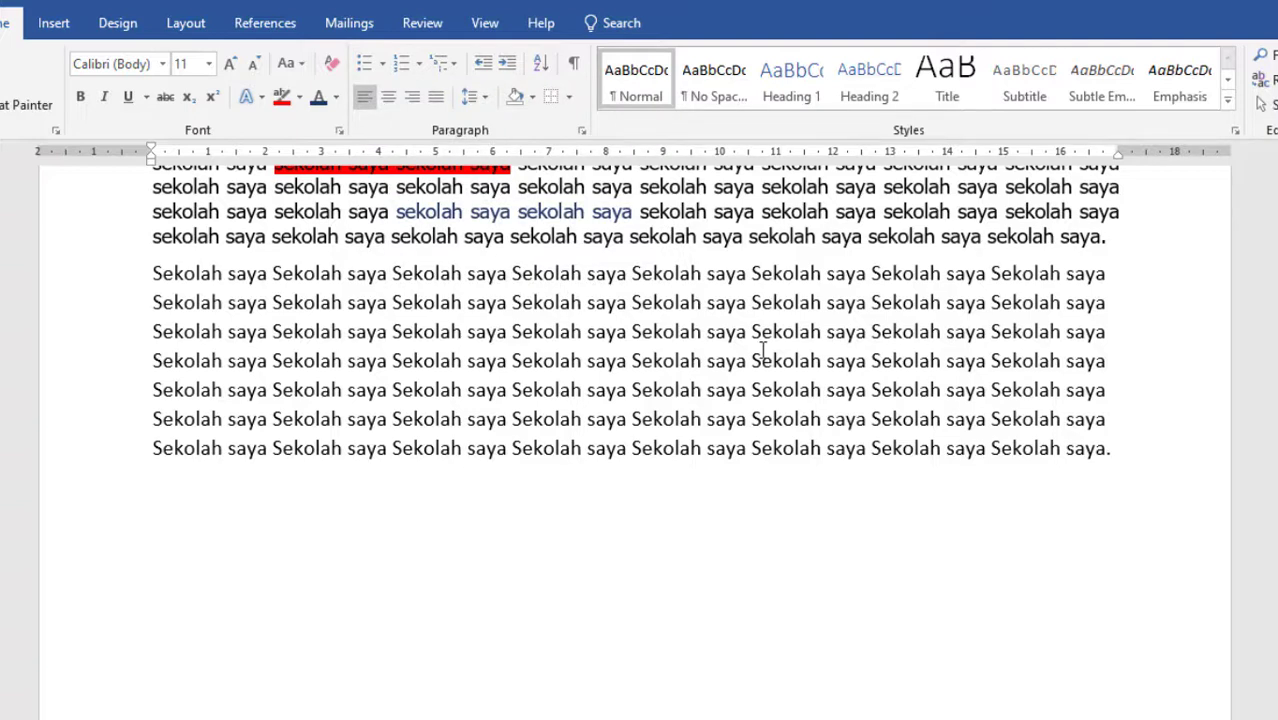
Enter the line "Jenis – jenis perangkat keras komputer :" below the second paragraph and start a new line under it.
{"action": "type", "text": "Jenis - jeni"}
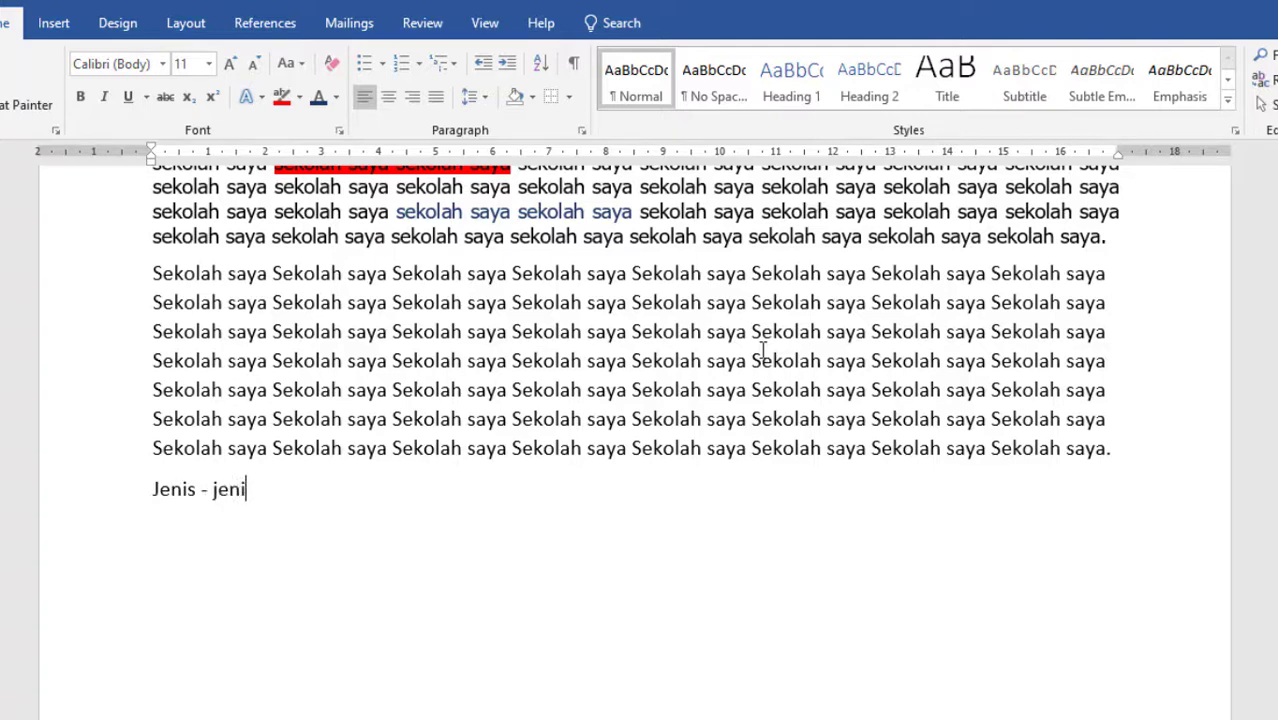
{"action": "type", "text": "s perangkat "}
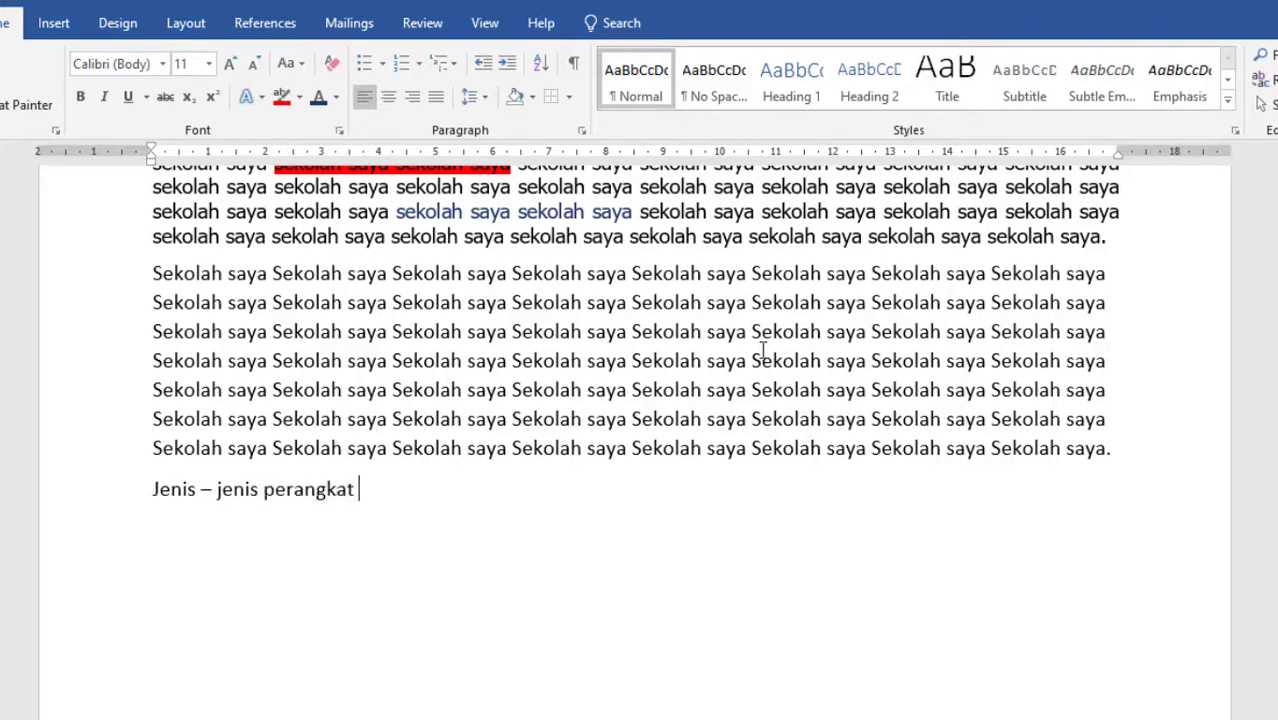
{"action": "type", "text": "keras komp"}
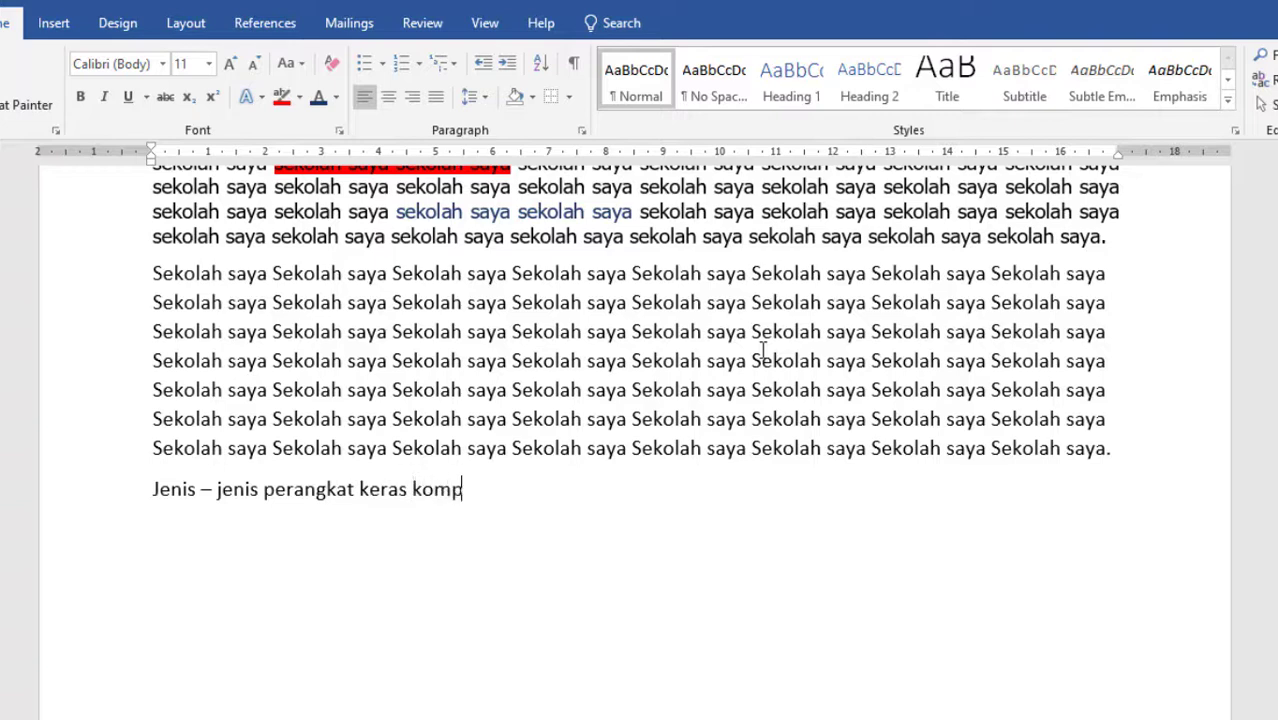
{"action": "type", "text": "uter :"}
{"action": "key", "text": "Return"}
Try a solid round bullet on the line below the hardware heading, and return to a plain empty line.
{"action": "left_click", "coordinate": [383, 66]}
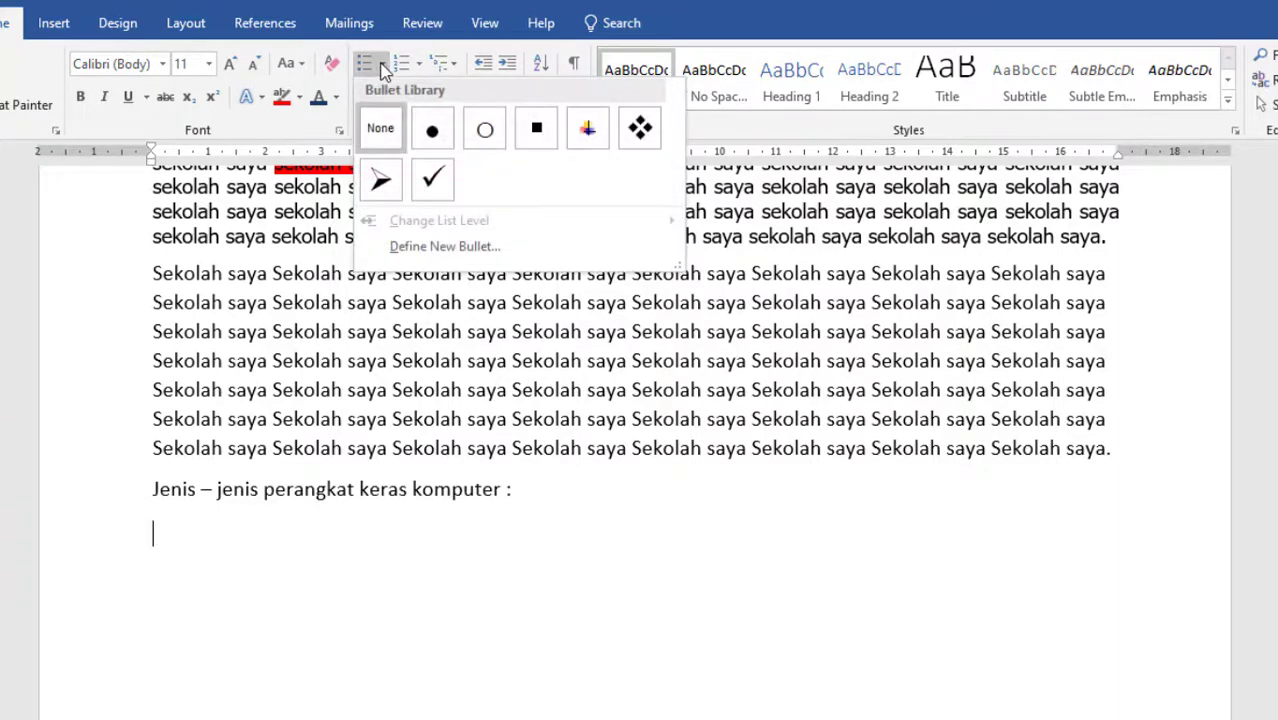
{"action": "left_click", "coordinate": [433, 131]}
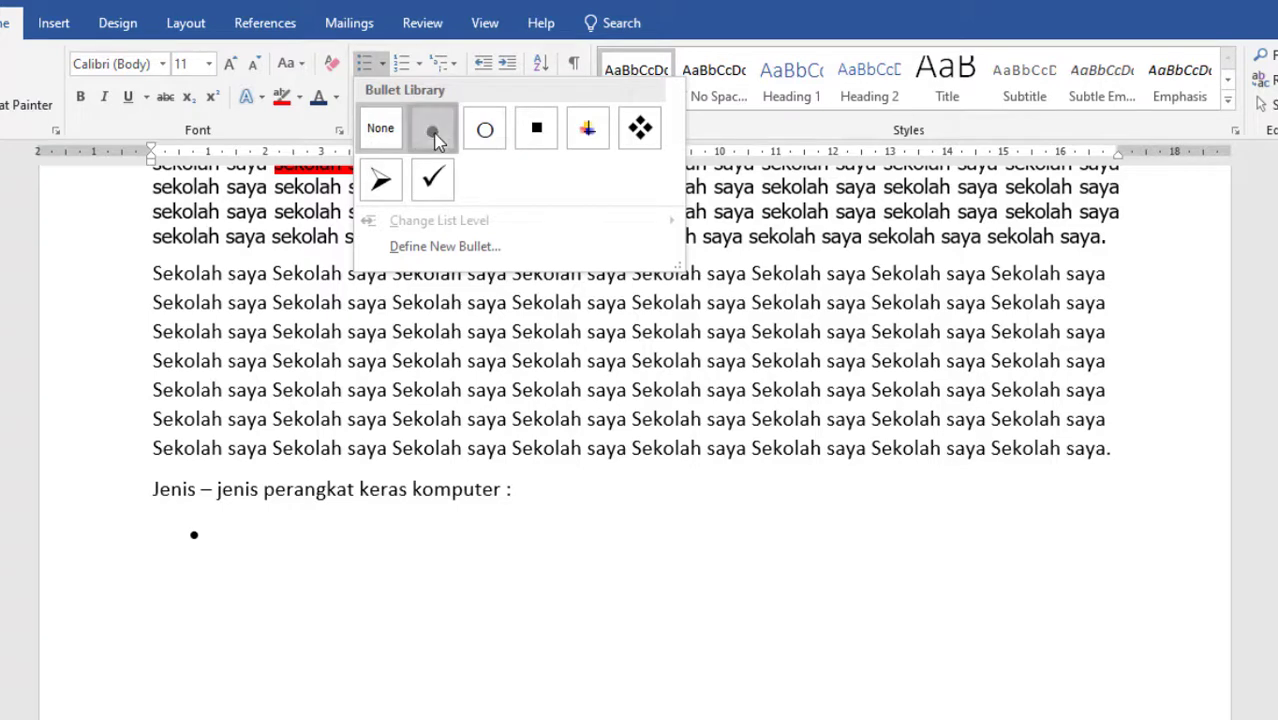
{"action": "key", "text": "BackSpace"}
{"action": "key", "text": "BackSpace"}
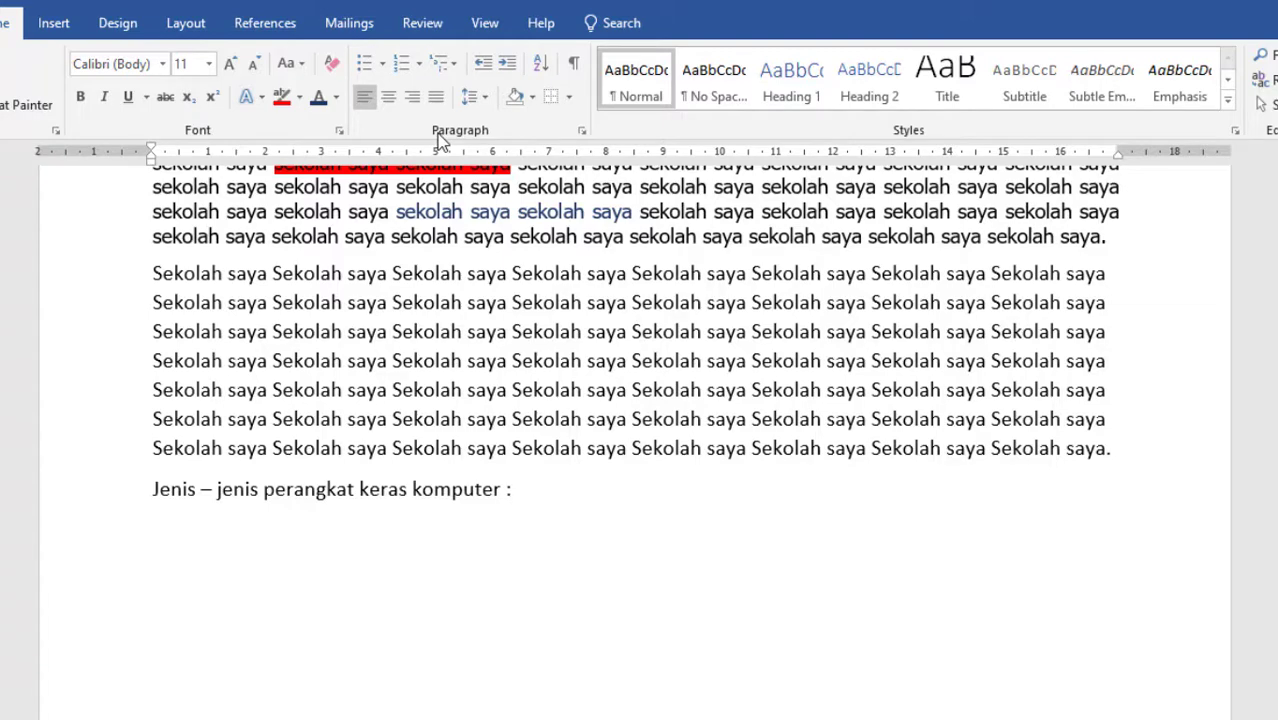
{"action": "key", "text": "Return"}
Start a list with solid round bullets below the hardware heading, with the items Keyboard, Mouse and Monitor.
{"action": "left_click", "coordinate": [385, 66]}
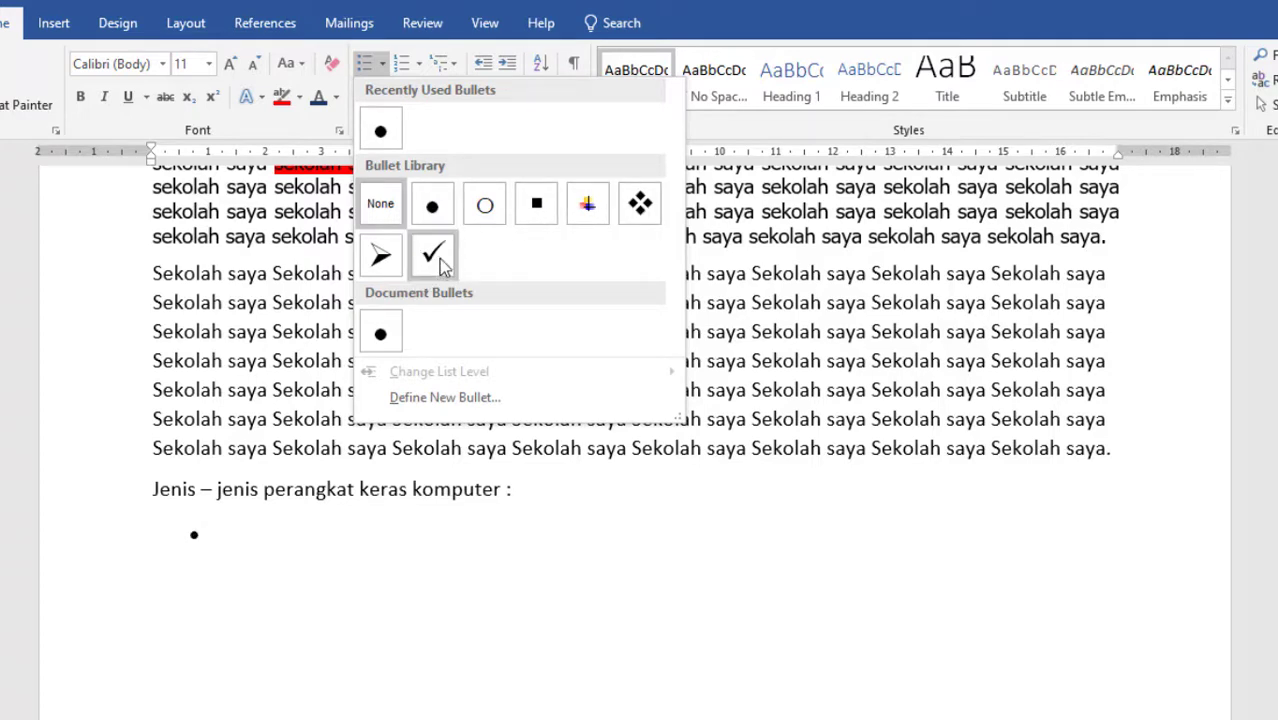
{"action": "left_click", "coordinate": [446, 212]}
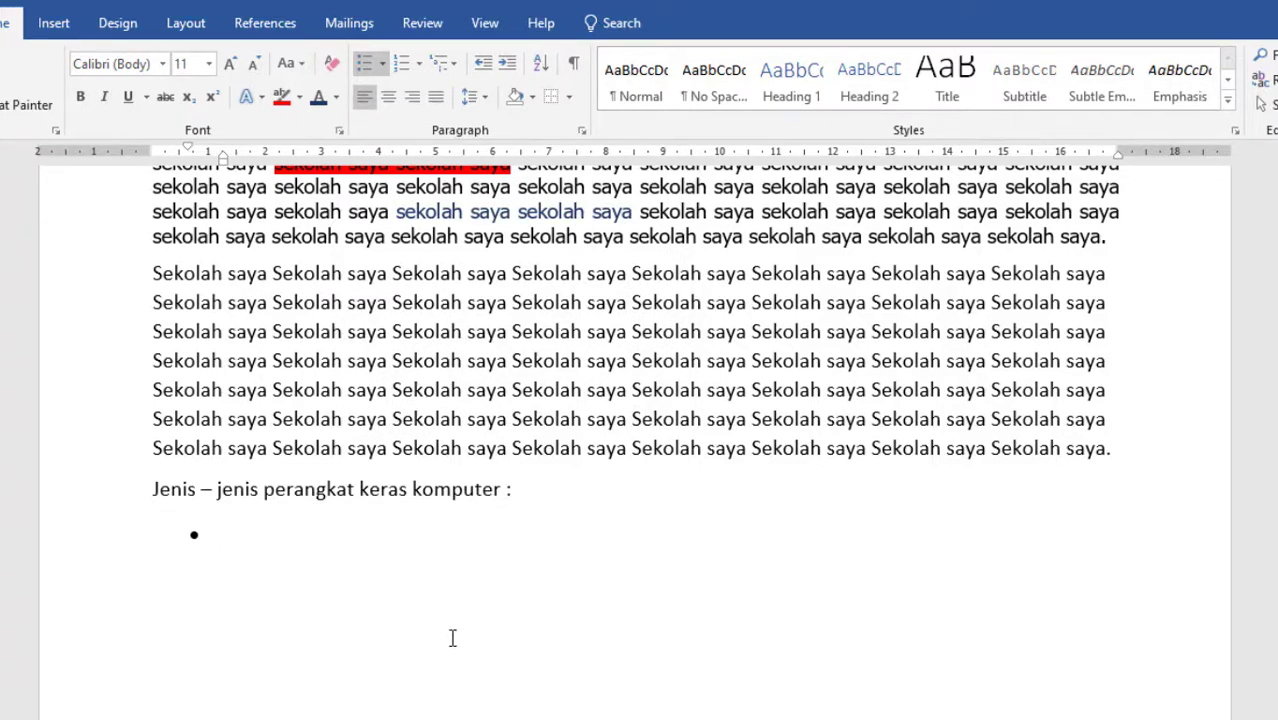
{"action": "type", "text": "keyboard"}
{"action": "key", "text": "Return"}
{"action": "type", "text": "mou"}
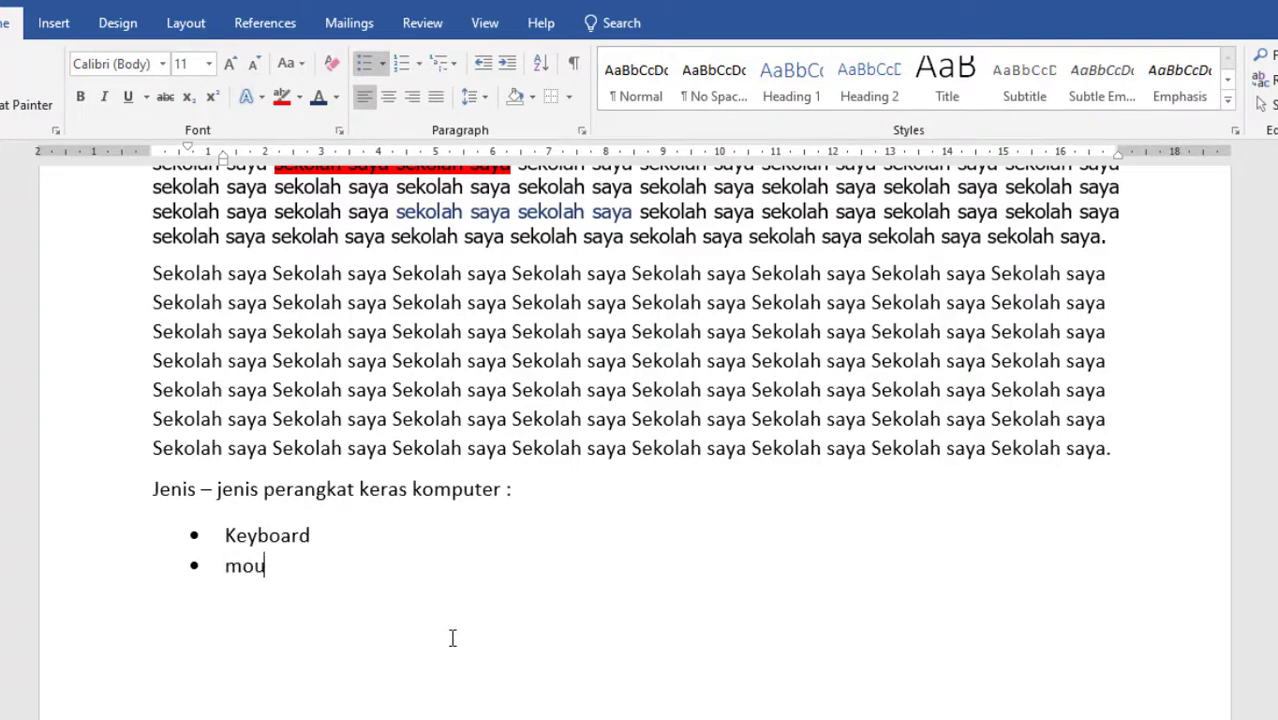
{"action": "type", "text": "se"}
{"action": "key", "text": "Return"}
{"action": "type", "text": "moni"}
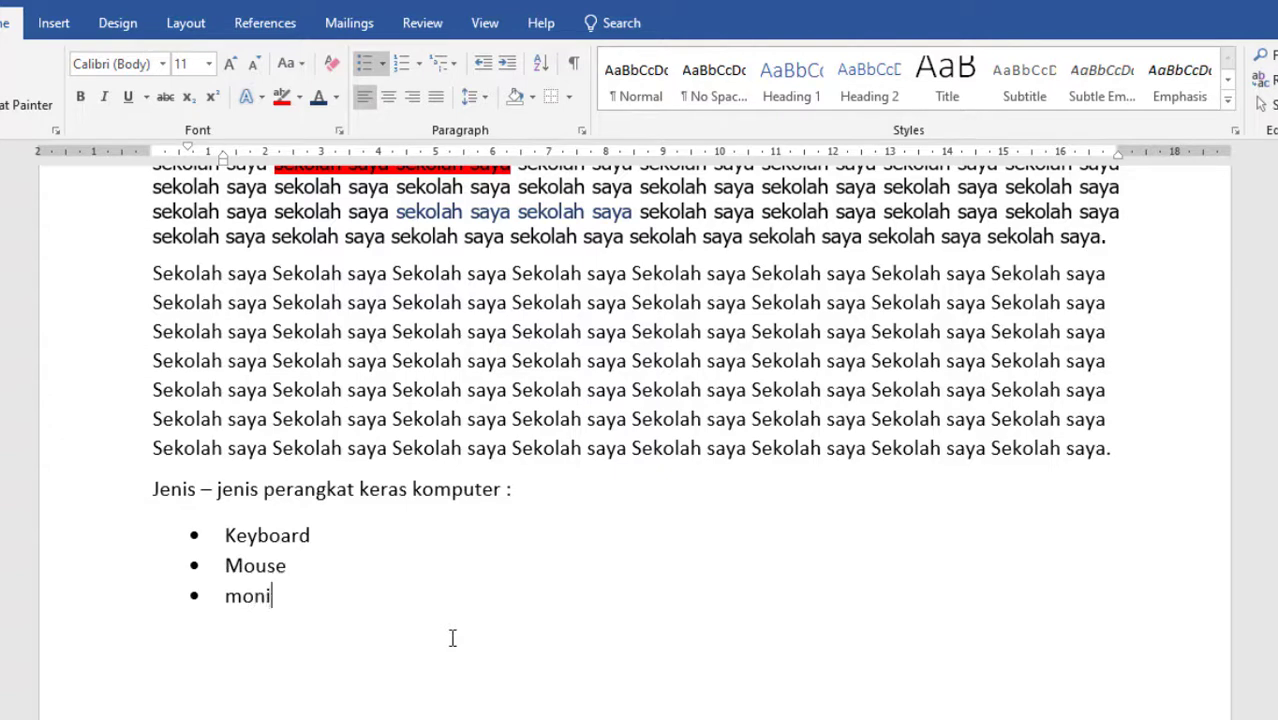
{"action": "type", "text": "tor"}
{"action": "key", "text": "Return"}
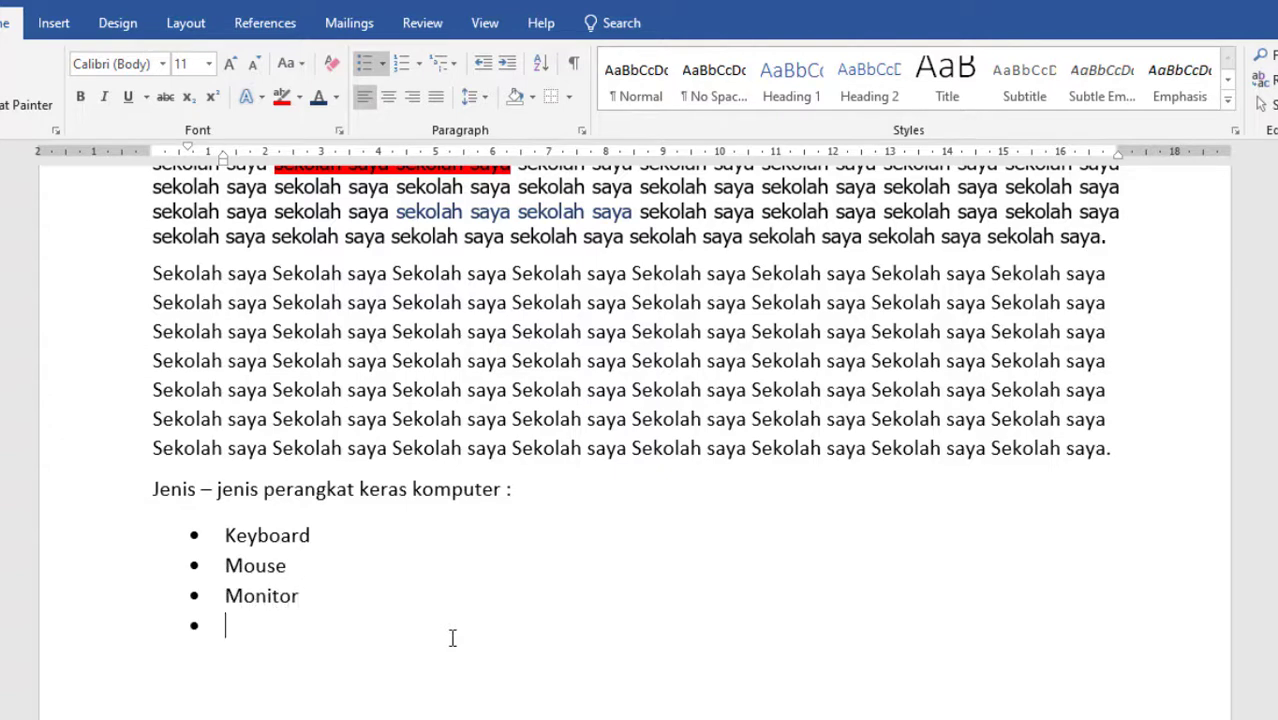
Continue the bulleted list with the items Speaker, Printer, Microphone and Plotter.
{"action": "type", "text": "speaker"}
{"action": "key", "text": "Return"}
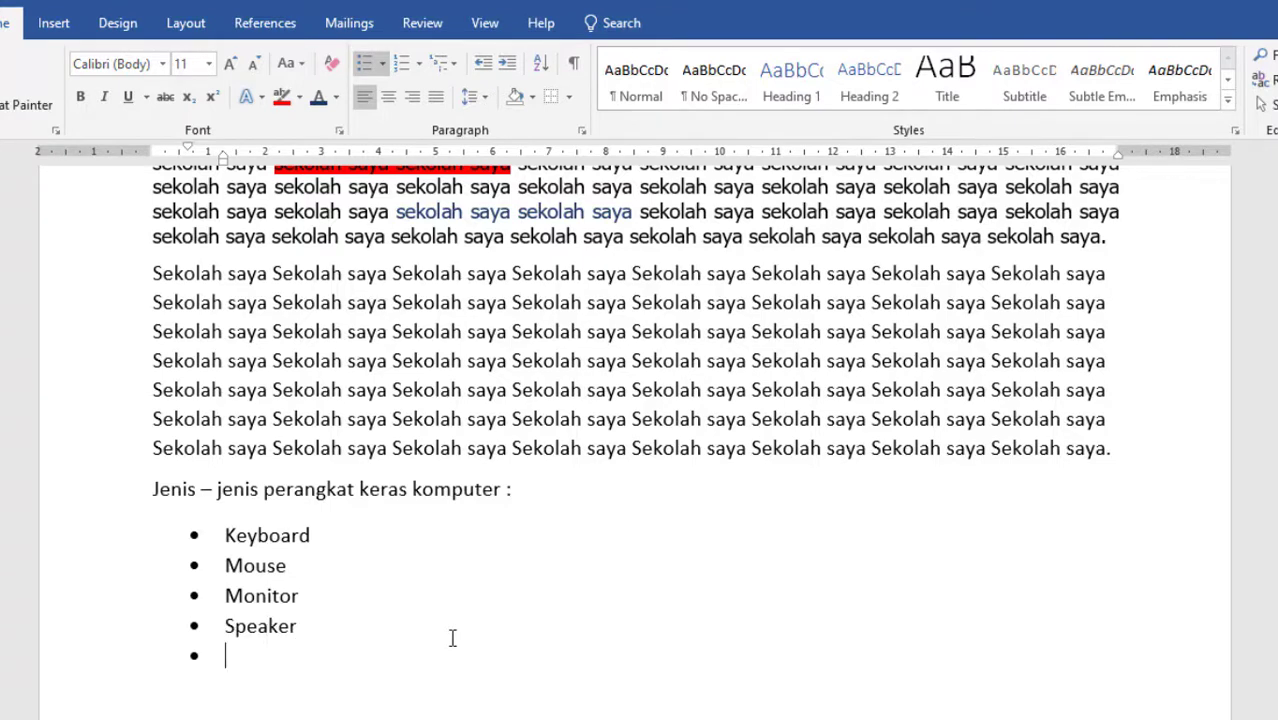
{"action": "type", "text": "printer"}
{"action": "key", "text": "Return"}
{"action": "type", "text": "micr"}
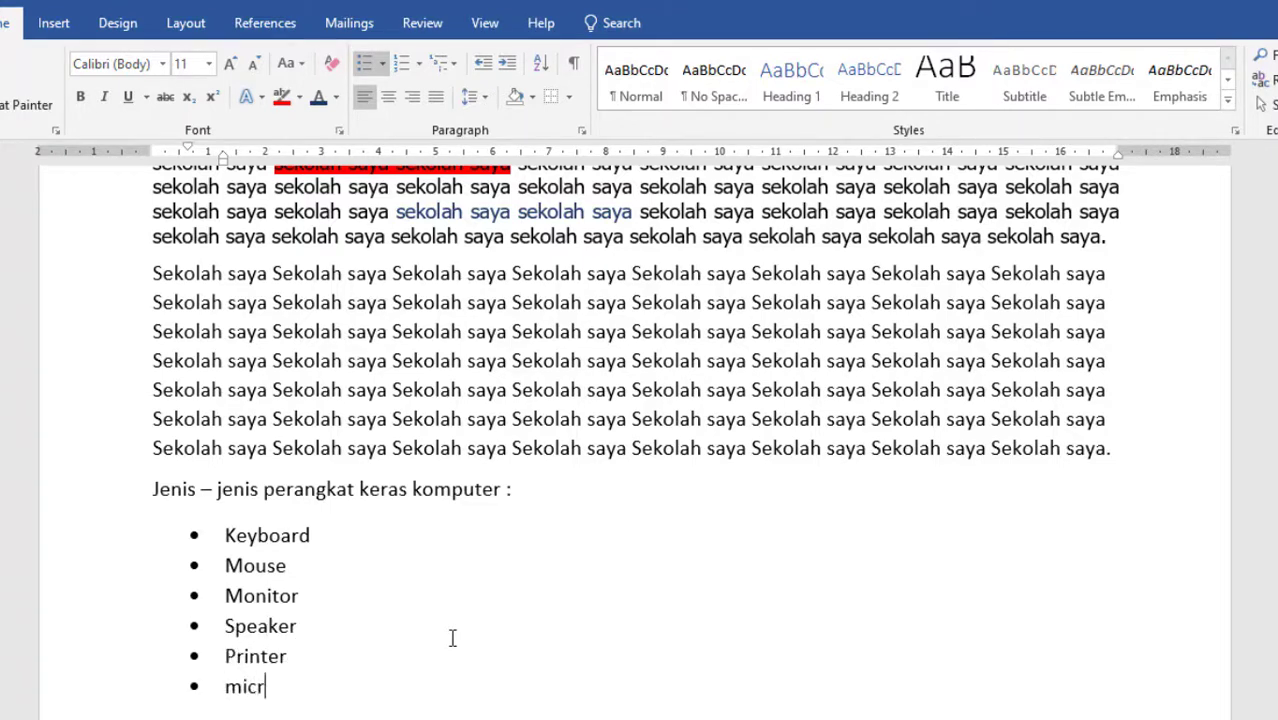
{"action": "type", "text": "ophone"}
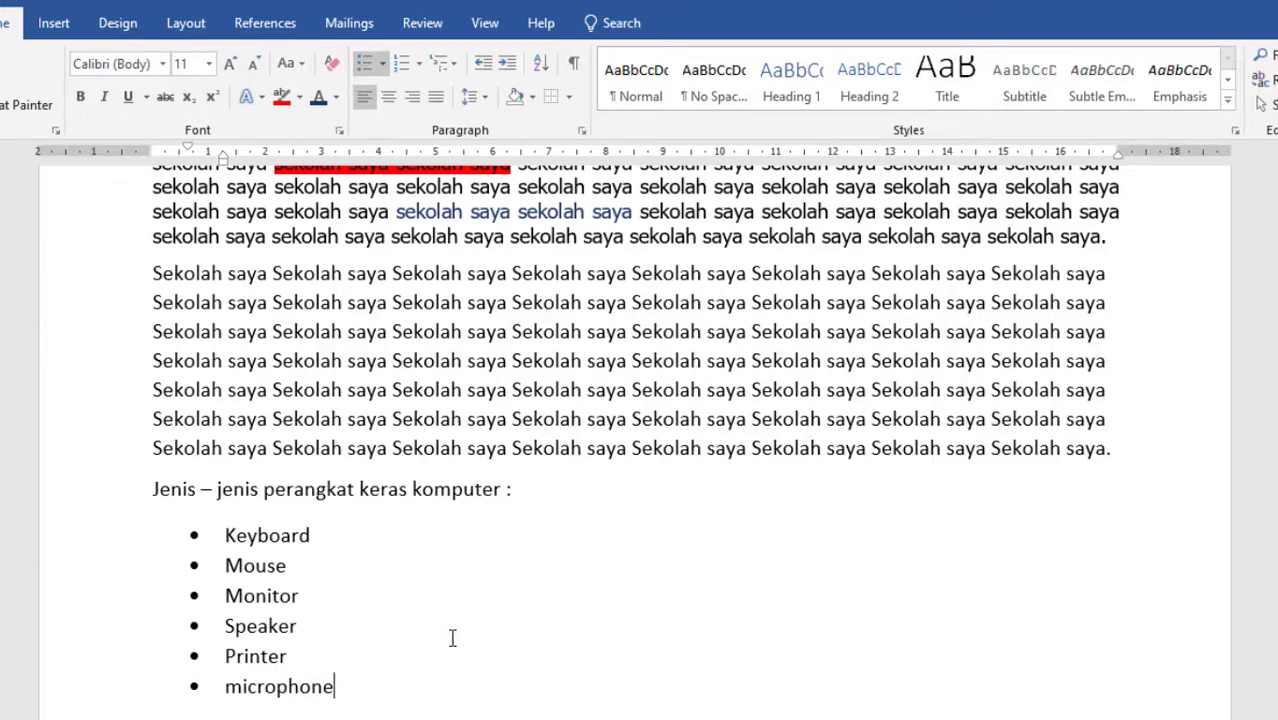
{"action": "key", "text": "Return"}
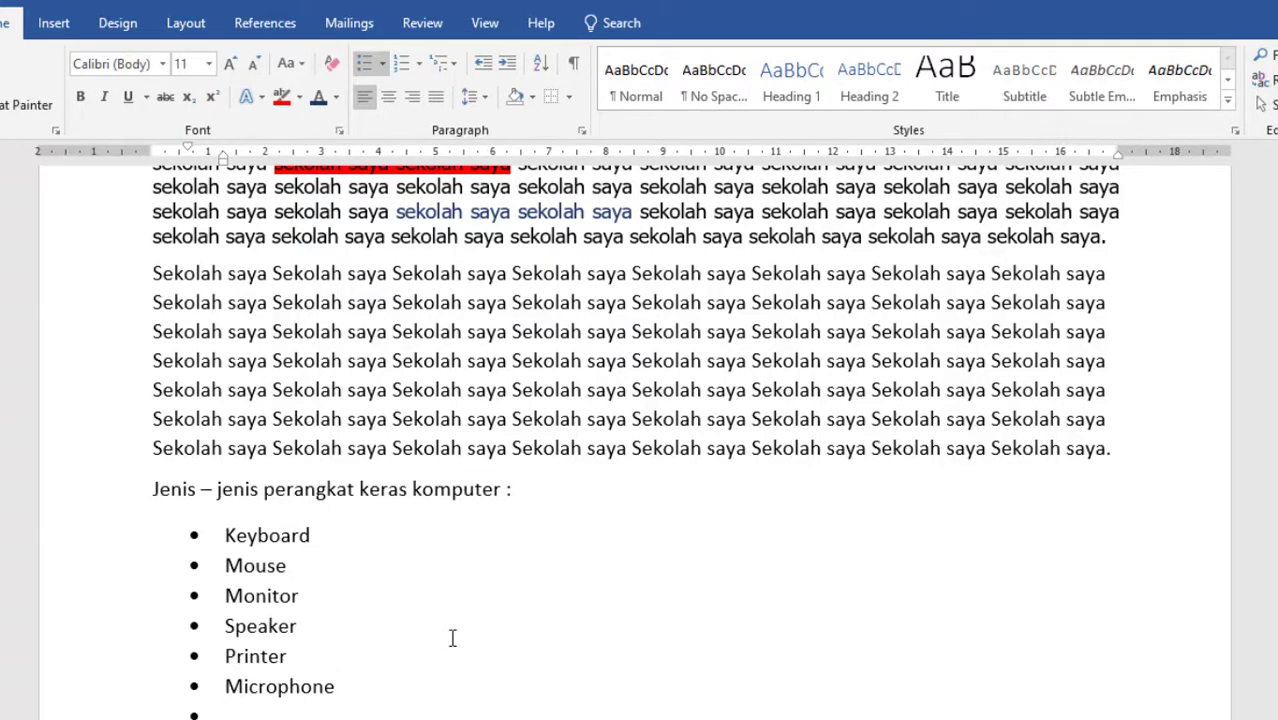
{"action": "type", "text": "plotter"}
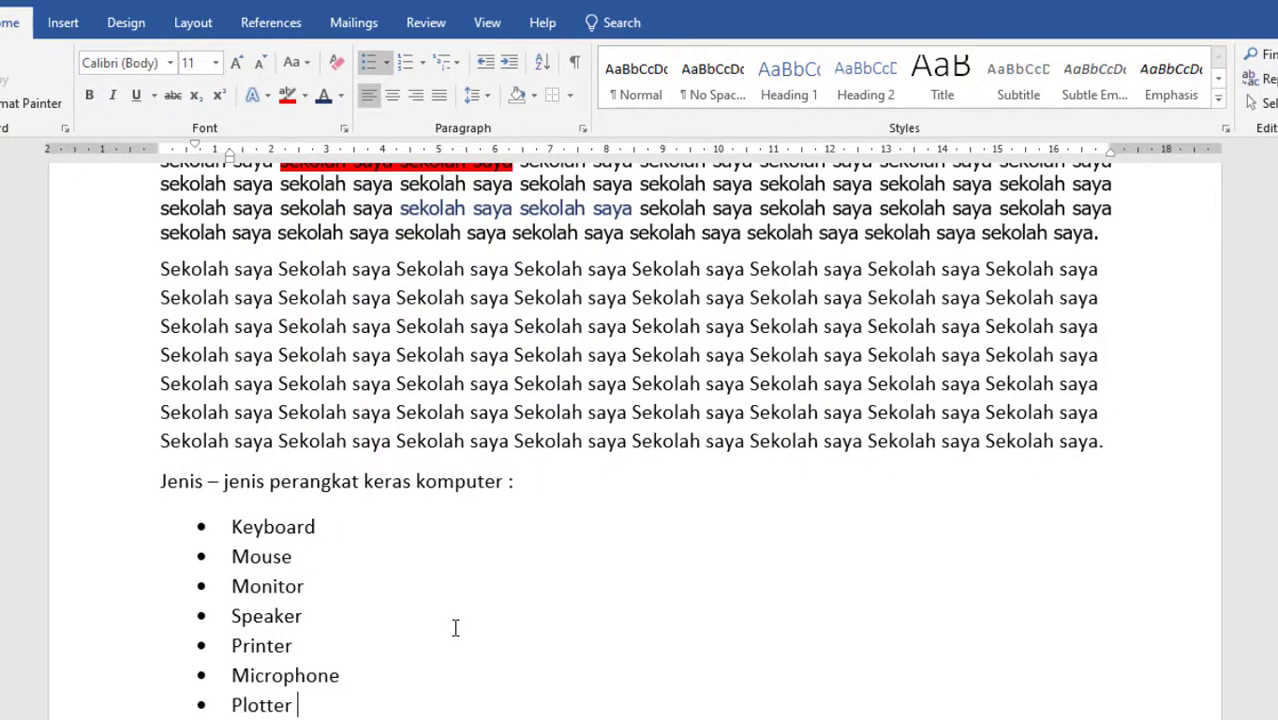
Undo the hardware list entries and their bullet formatting, back to a plain empty line below the heading.
{"action": "scroll", "coordinate": [391, 653], "scroll_direction": "down", "scroll_amount": 3}
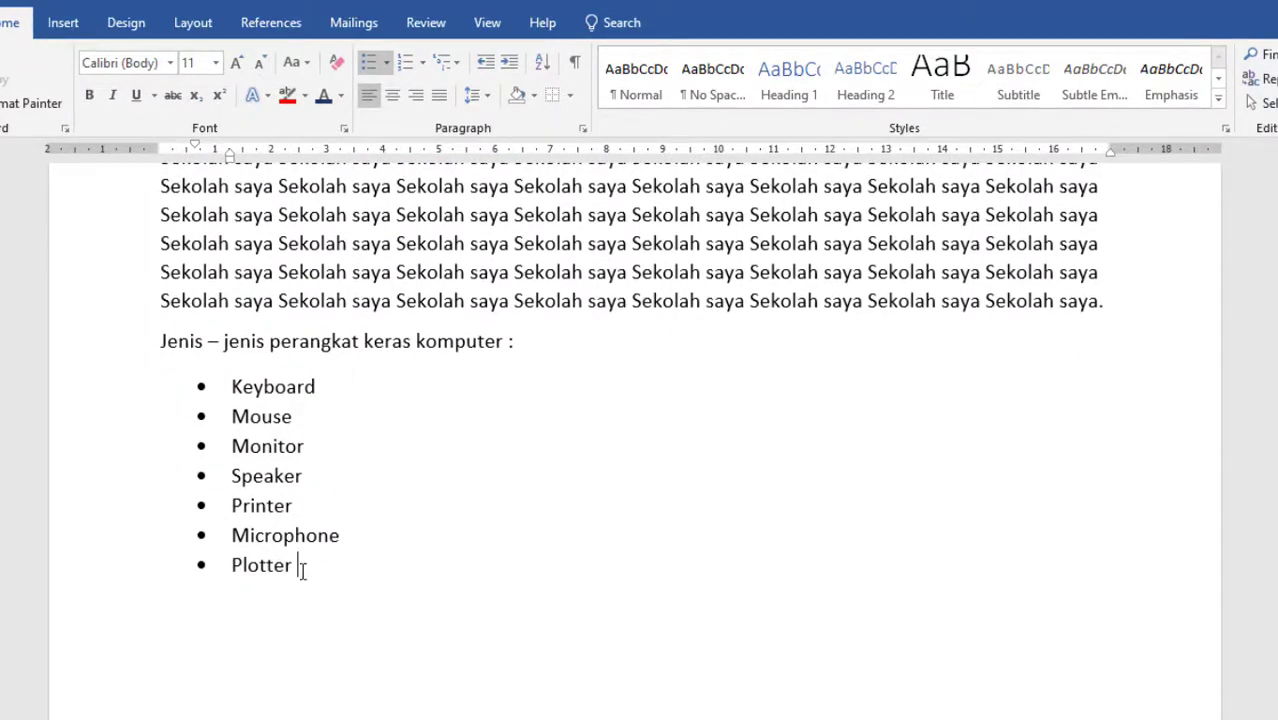
{"action": "left_click_drag", "start_coordinate": [300, 567], "coordinate": [231, 386]}
{"action": "left_click", "coordinate": [297, 503]}
{"action": "left_click", "coordinate": [340, 560]}
{"action": "key", "text": "Return"}
{"action": "key", "text": "BackSpace"}
{"action": "key", "text": "BackSpace"}
{"action": "key", "text": "ctrl+z"}
{"action": "key", "text": "ctrl+z"}
{"action": "key", "text": "ctrl+z"}
{"action": "key", "text": "ctrl+z"}
{"action": "key", "text": "ctrl+z"}
{"action": "key", "text": "ctrl+z"}
{"action": "key", "text": "ctrl+z"}
{"action": "key", "text": "ctrl+z"}
{"action": "key", "text": "ctrl+z"}
{"action": "key", "text": "ctrl+z"}
{"action": "key", "text": "ctrl+z"}
{"action": "key", "text": "ctrl+z"}
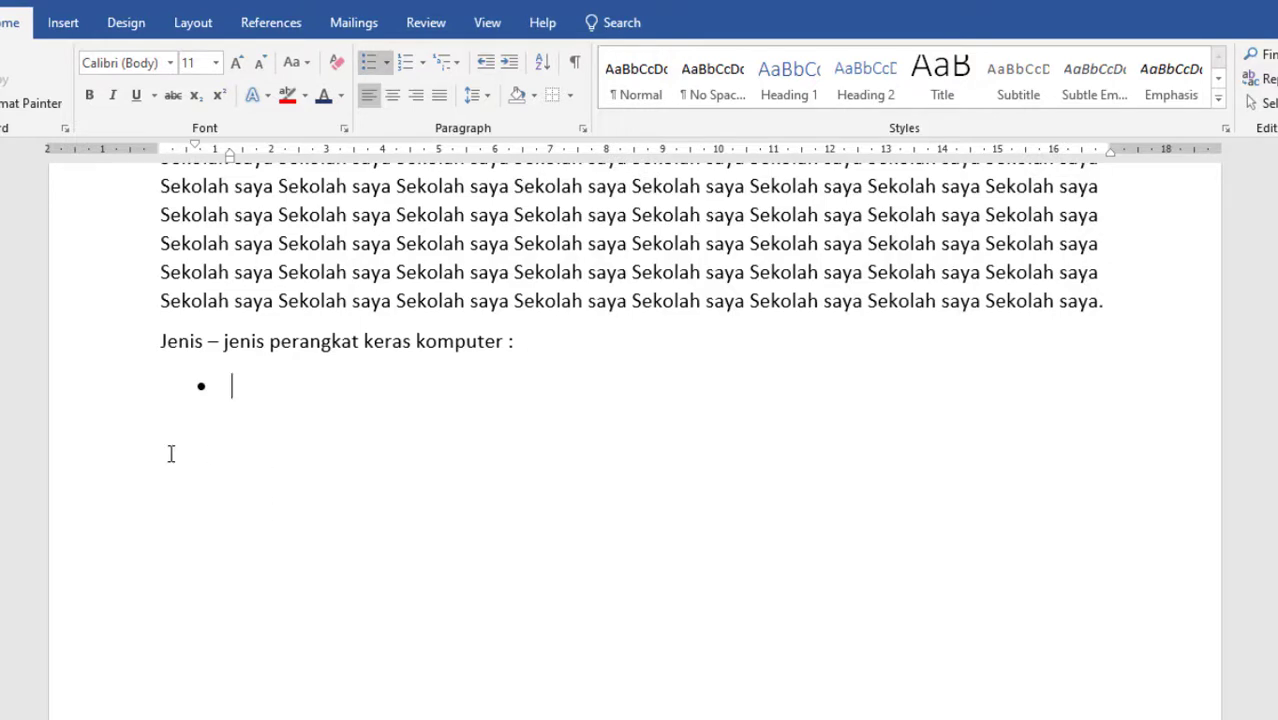
{"action": "key", "text": "ctrl+z"}
{"action": "key", "text": "ctrl+z"}
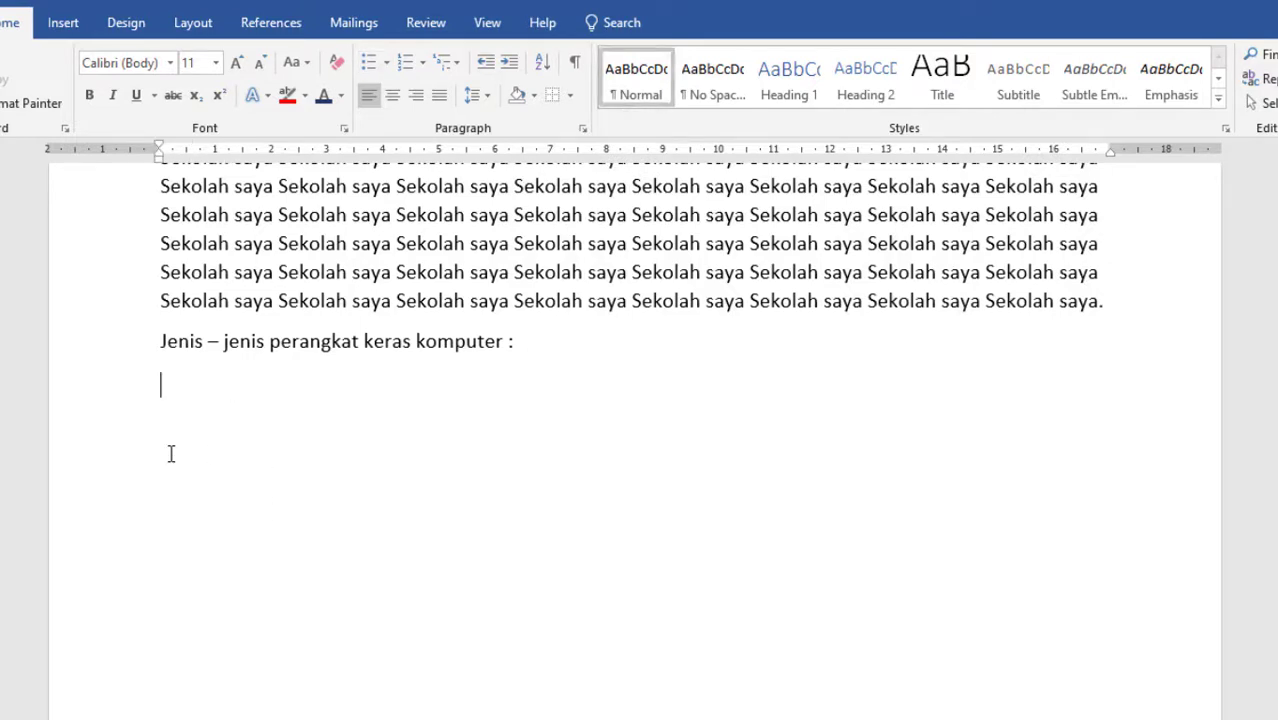
Enter Mouse, Monitor, Keyboard, Printer and plotter on separate lines below the hardware heading.
{"action": "type", "text": "mouse"}
{"action": "key", "text": "Return"}
{"action": "type", "text": "monito"}
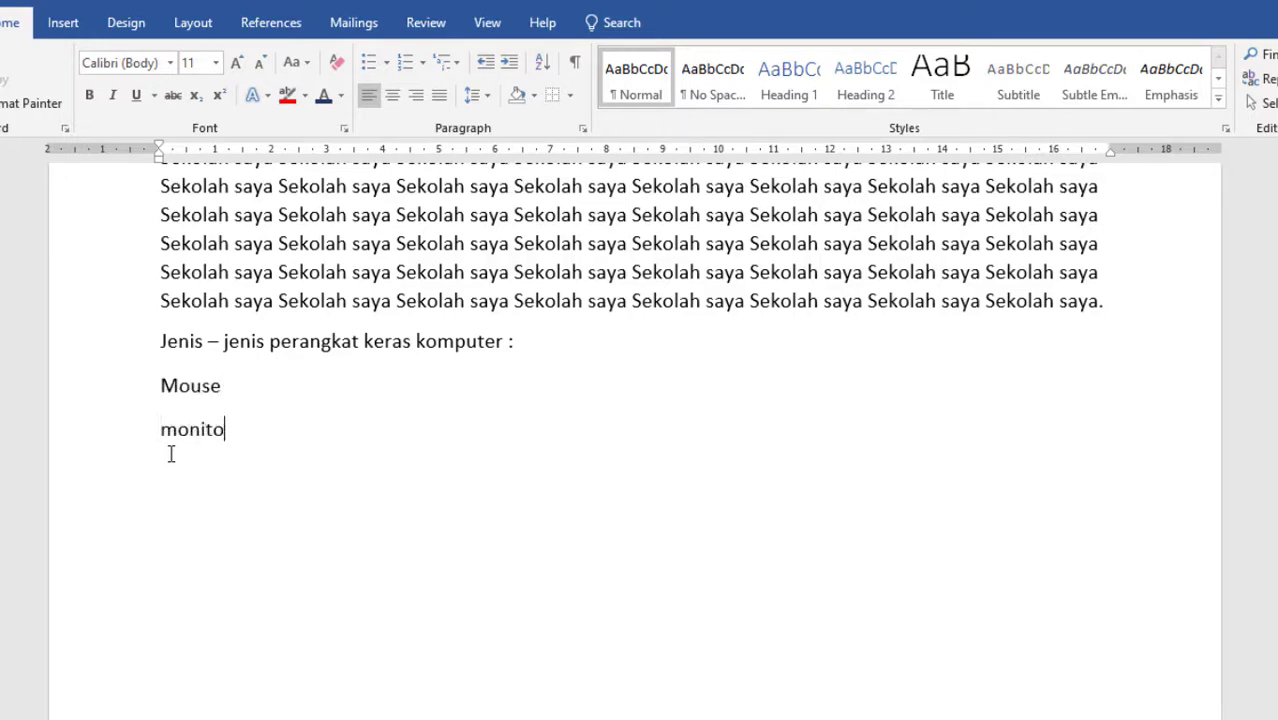
{"action": "type", "text": "r"}
{"action": "key", "text": "Return"}
{"action": "type", "text": "keyboard"}
{"action": "key", "text": "Return"}
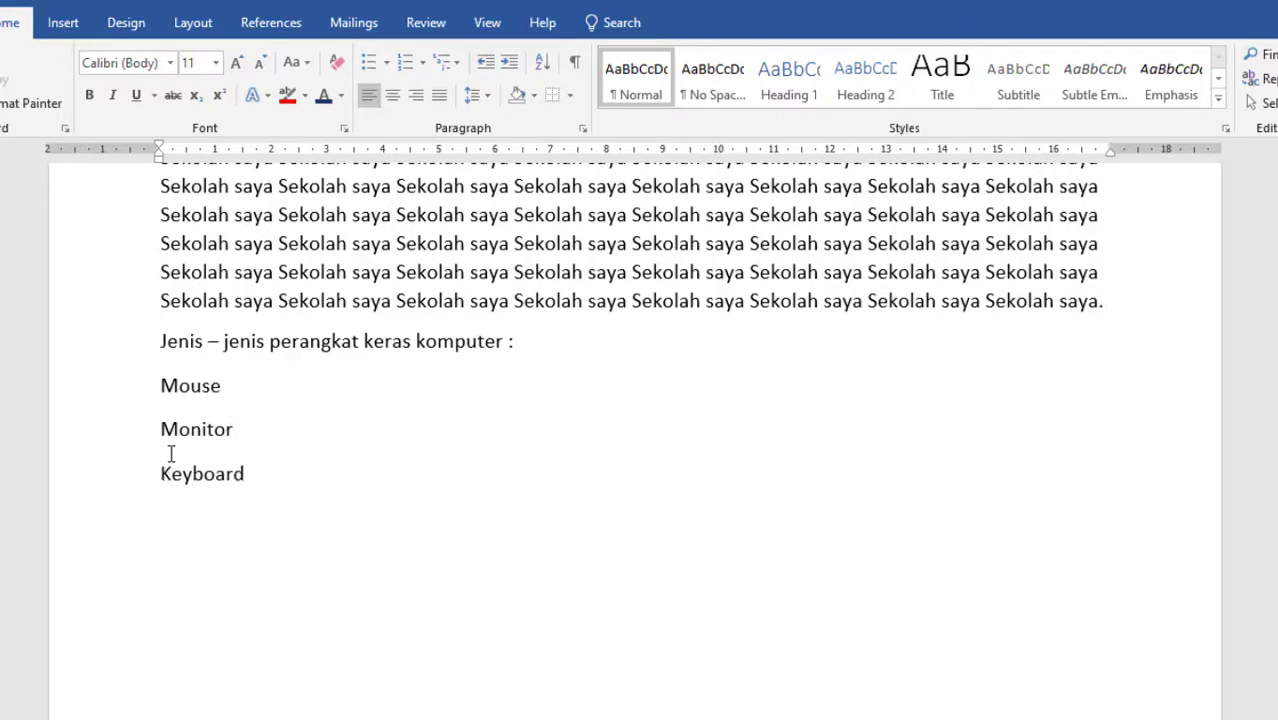
{"action": "type", "text": "printer"}
{"action": "key", "text": "Return"}
{"action": "type", "text": "plotter"}
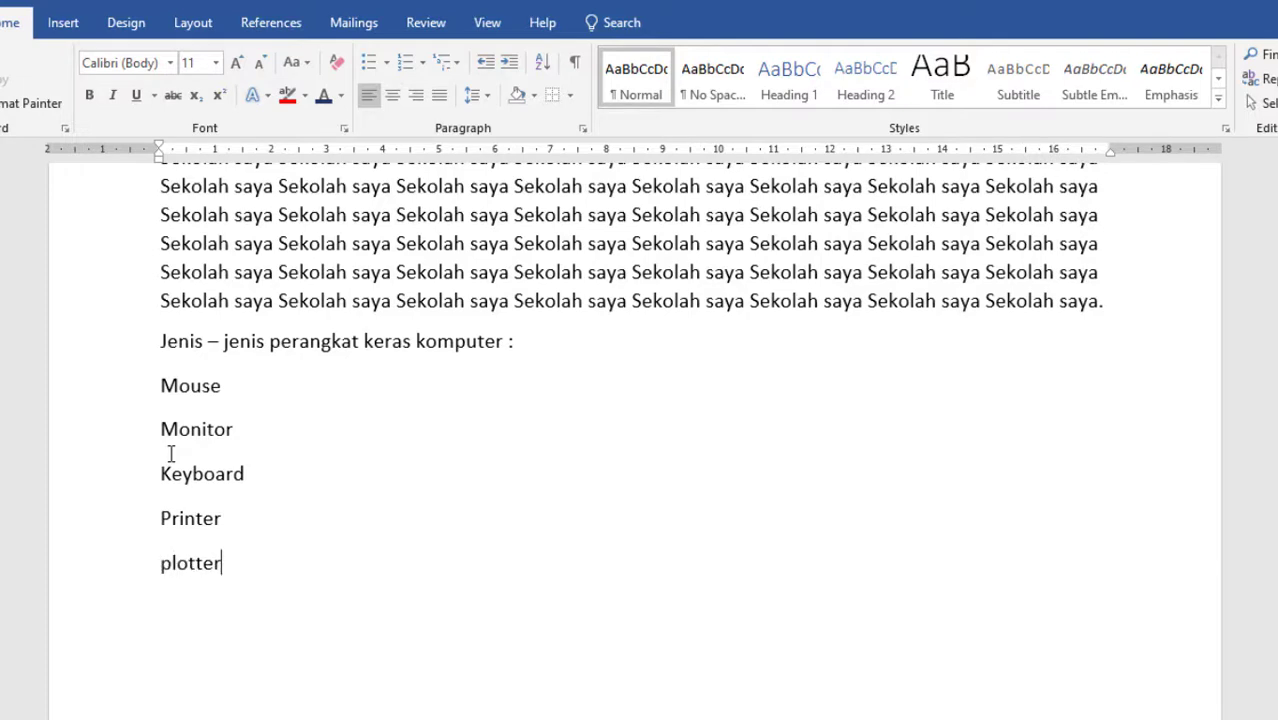
Apply solid round bullets to the five hardware items, from Mouse to plotter.
{"action": "left_click_drag", "start_coordinate": [220, 565], "coordinate": [168, 395]}
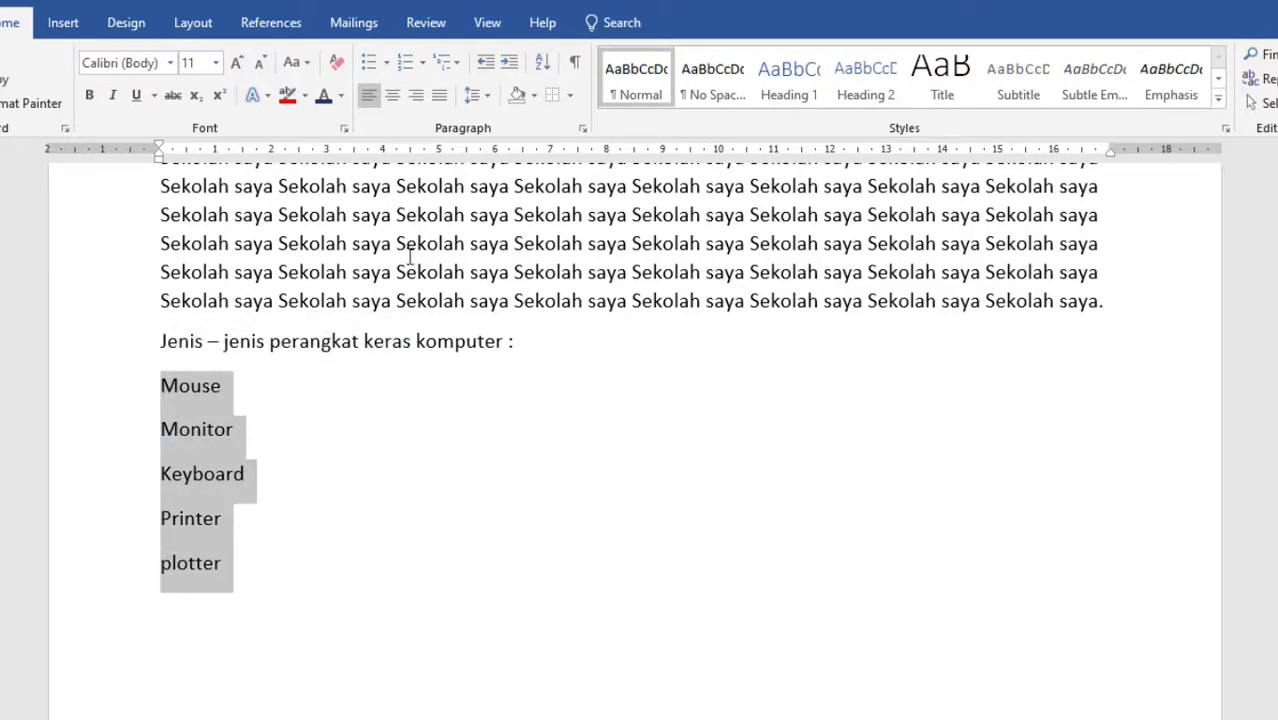
{"action": "left_click", "coordinate": [386, 63]}
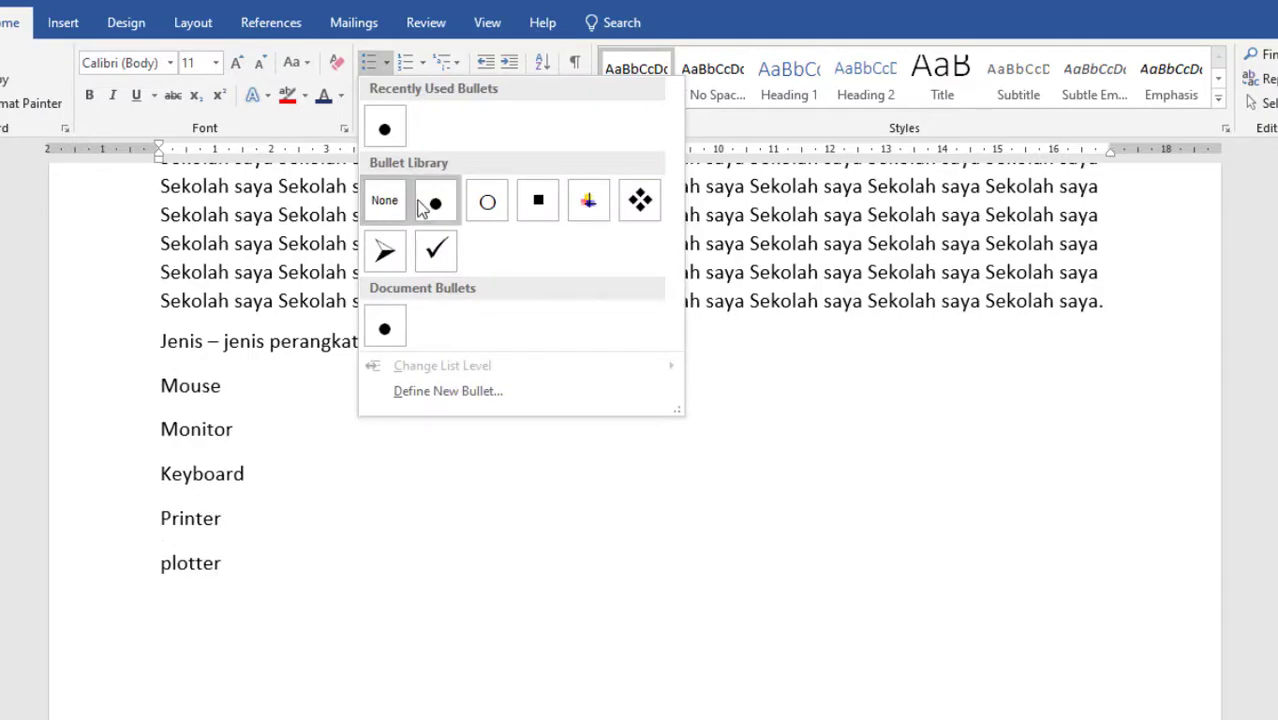
{"action": "left_click", "coordinate": [434, 204]}
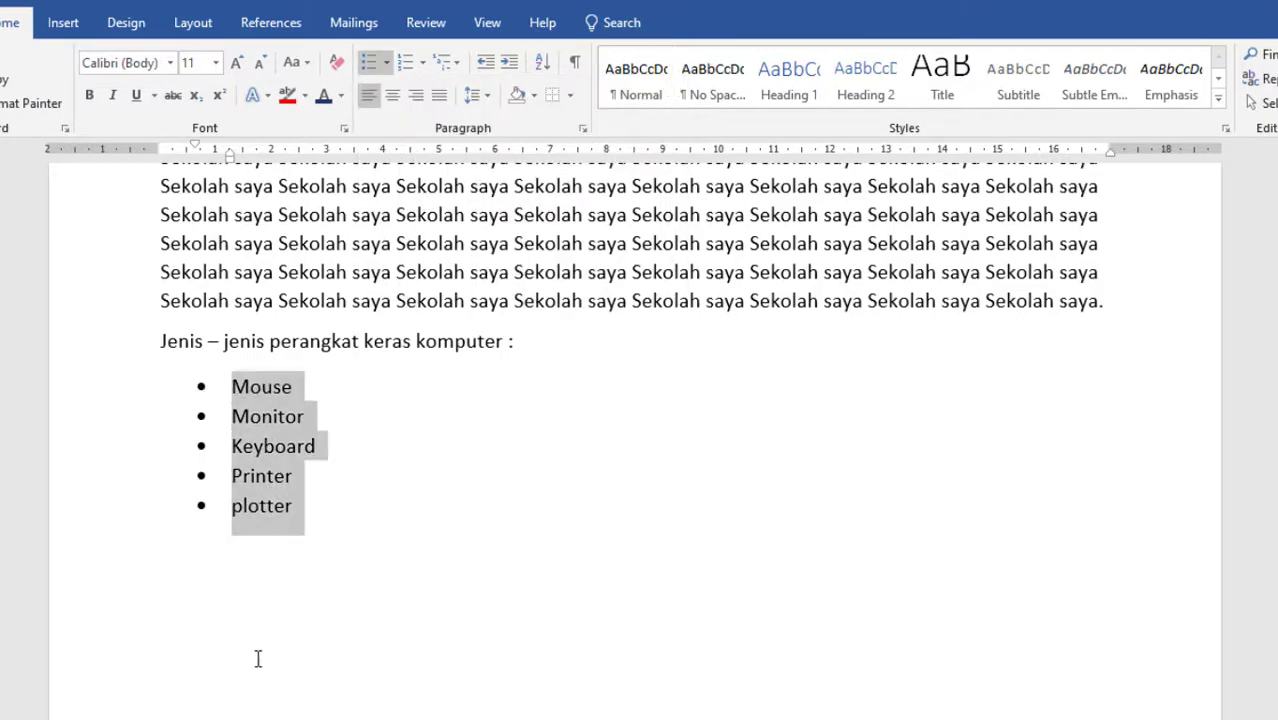
Review the paragraph settings of the bulleted hardware list and close them without changes.
{"action": "scroll", "coordinate": [262, 445], "scroll_direction": "up", "scroll_amount": 2}
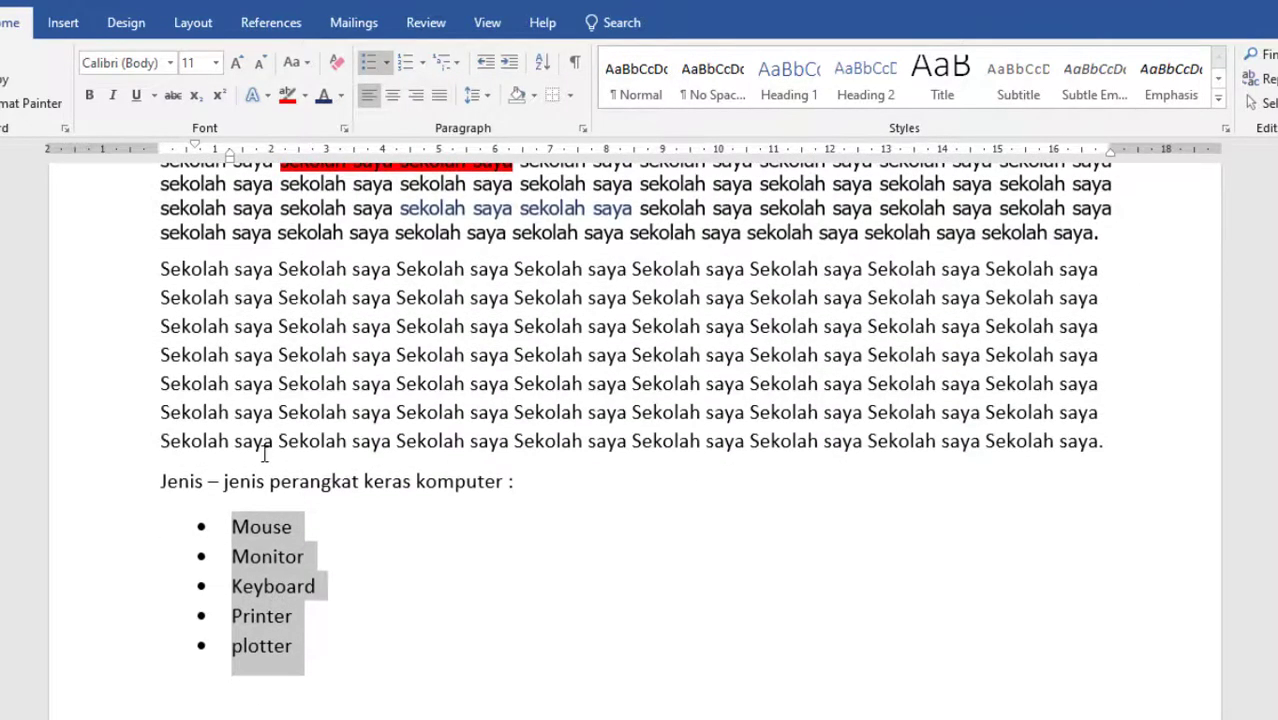
{"action": "scroll", "coordinate": [255, 455], "scroll_direction": "down", "scroll_amount": 1}
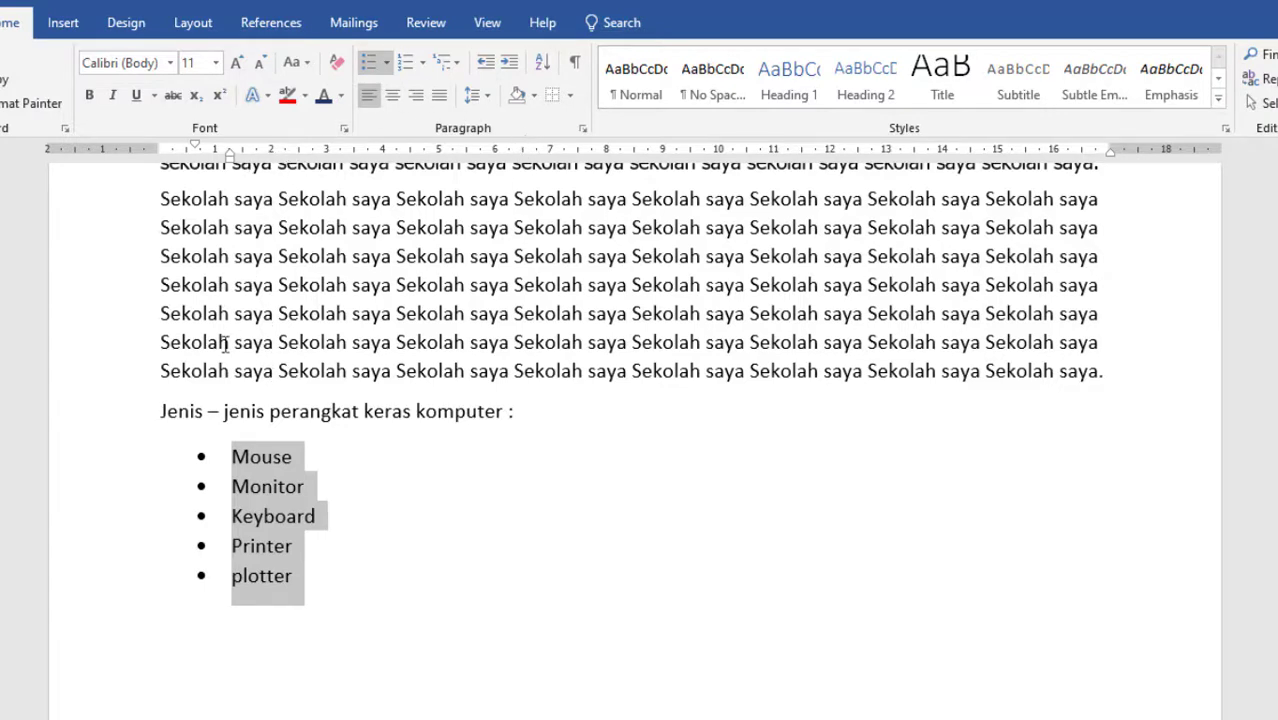
{"action": "left_click", "coordinate": [586, 132]}
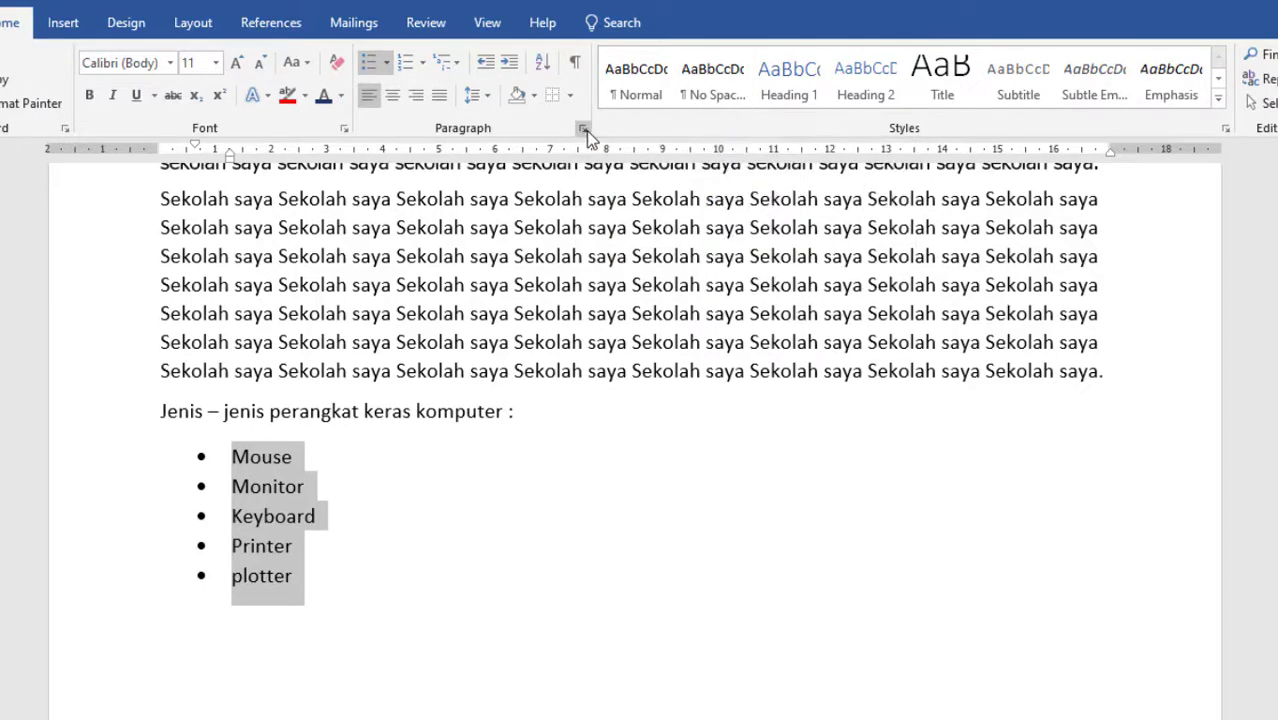
{"action": "left_click", "coordinate": [929, 667]}
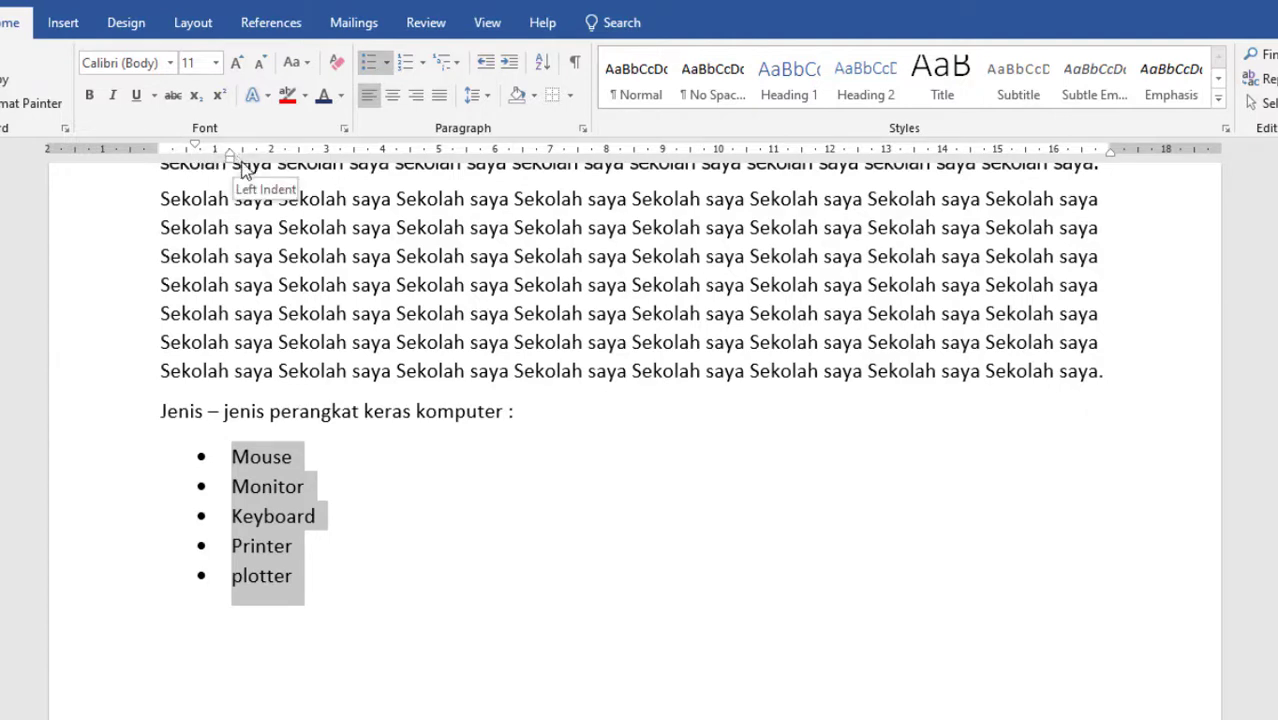
Shift the left indent of the whole bulleted list back to 0 cm so the bullets align with the page margin.
{"action": "mouse_move", "coordinate": [232, 158]}
{"action": "left_mouse_down"}
{"action": "mouse_move", "coordinate": [166, 166]}
{"action": "mouse_move", "coordinate": [186, 150]}
{"action": "mouse_move", "coordinate": [163, 149]}
{"action": "mouse_move", "coordinate": [175, 148]}
{"action": "mouse_move", "coordinate": [187, 162]}
{"action": "mouse_move", "coordinate": [166, 160]}
{"action": "left_mouse_up"}
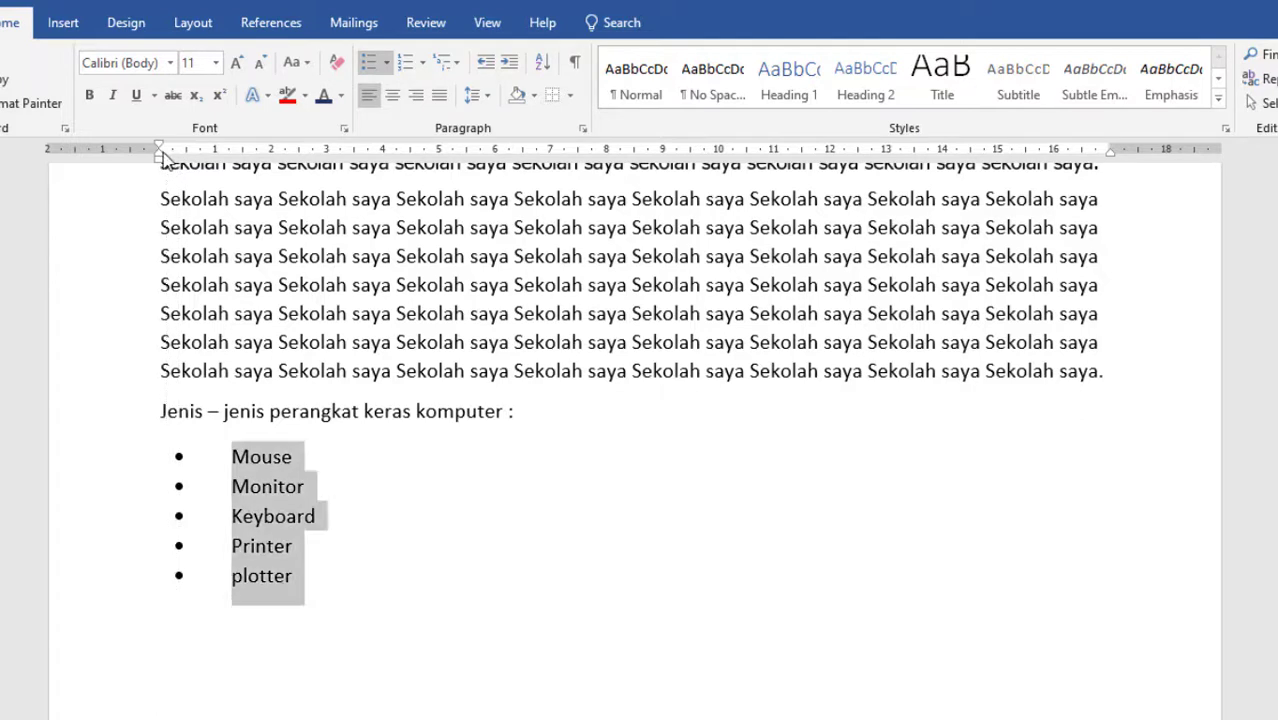
{"action": "left_click", "coordinate": [294, 575]}
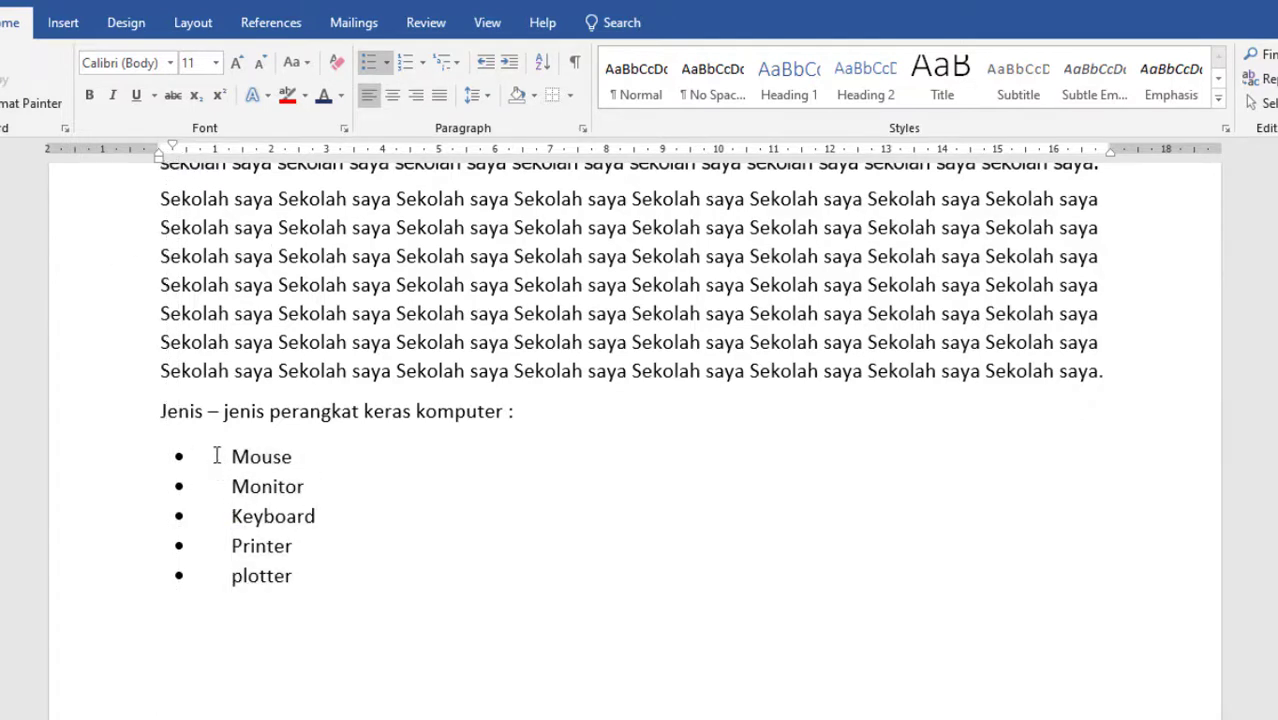
{"action": "left_click_drag", "start_coordinate": [302, 579], "coordinate": [216, 466]}
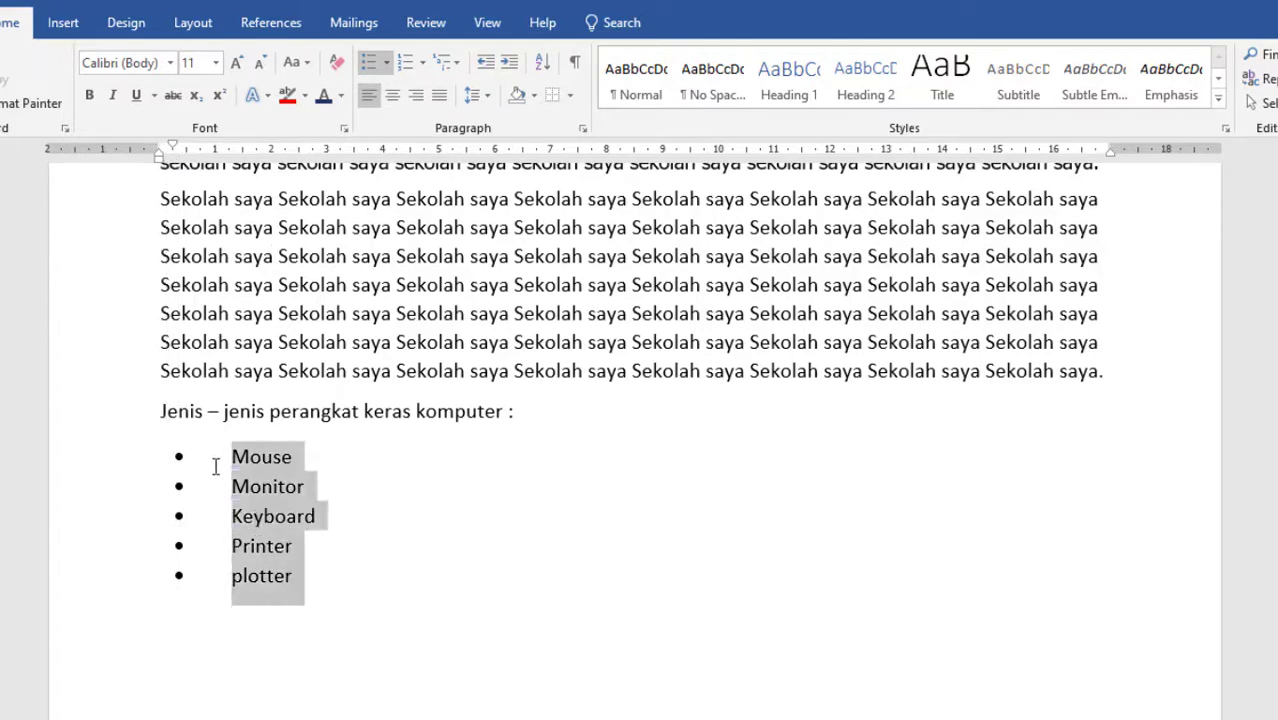
{"action": "mouse_move", "coordinate": [171, 160]}
{"action": "left_mouse_down"}
{"action": "mouse_move", "coordinate": [200, 158]}
{"action": "mouse_move", "coordinate": [163, 158]}
{"action": "left_mouse_up"}
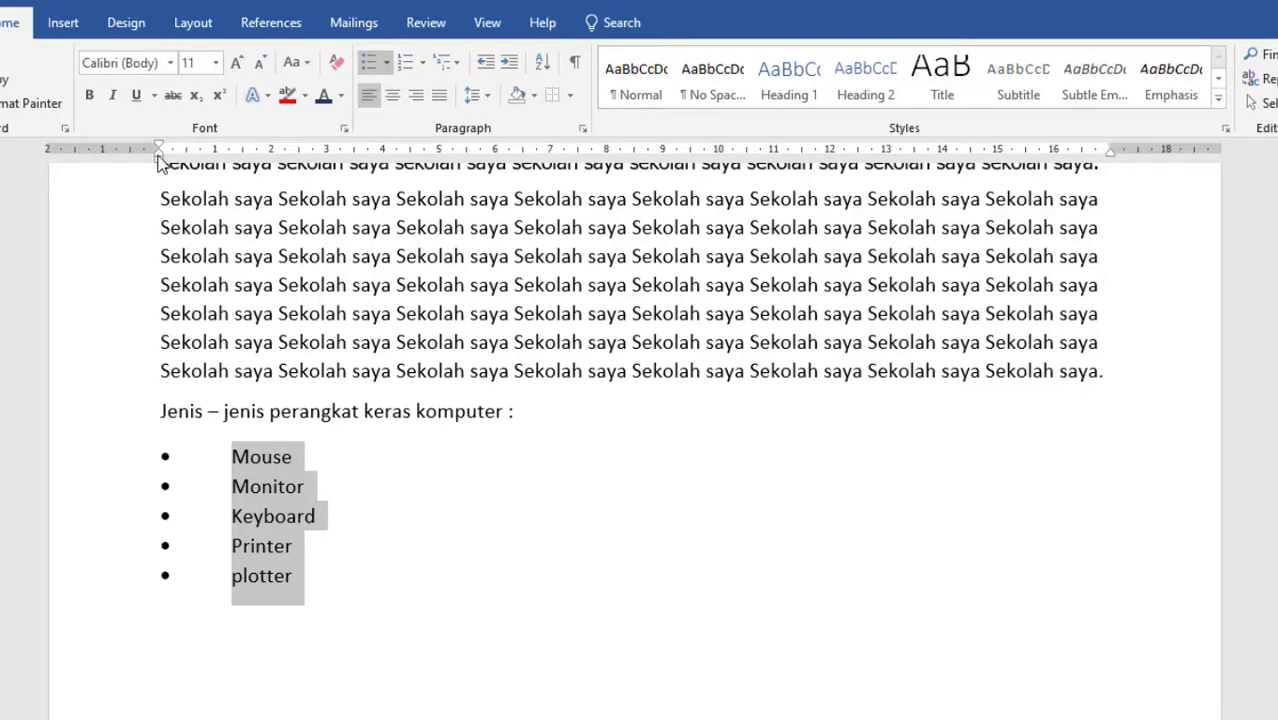
{"action": "mouse_move", "coordinate": [160, 160]}
{"action": "left_mouse_down"}
{"action": "mouse_move", "coordinate": [172, 158]}
{"action": "mouse_move", "coordinate": [159, 158]}
{"action": "left_mouse_up"}
{"action": "left_click", "coordinate": [239, 450]}
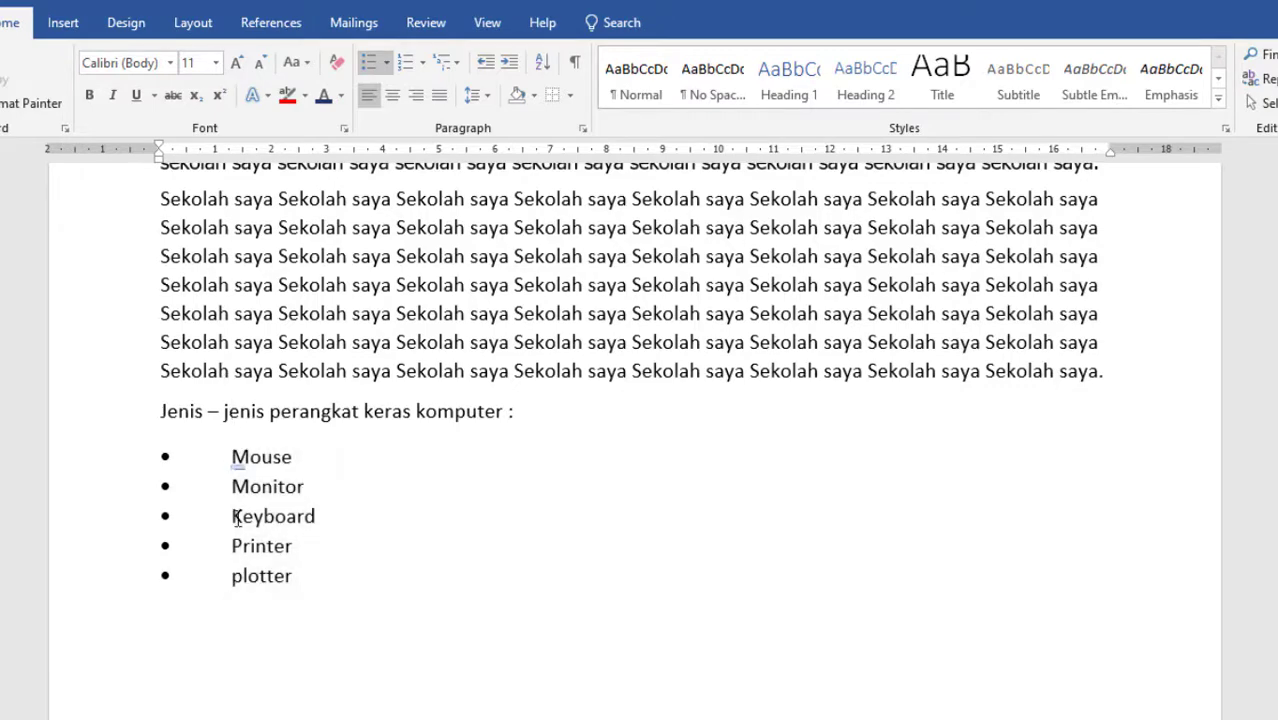
Give the five bulleted items a First line special indent of 1,27 cm in the paragraph settings.
{"action": "left_click_drag", "start_coordinate": [294, 574], "coordinate": [245, 452]}
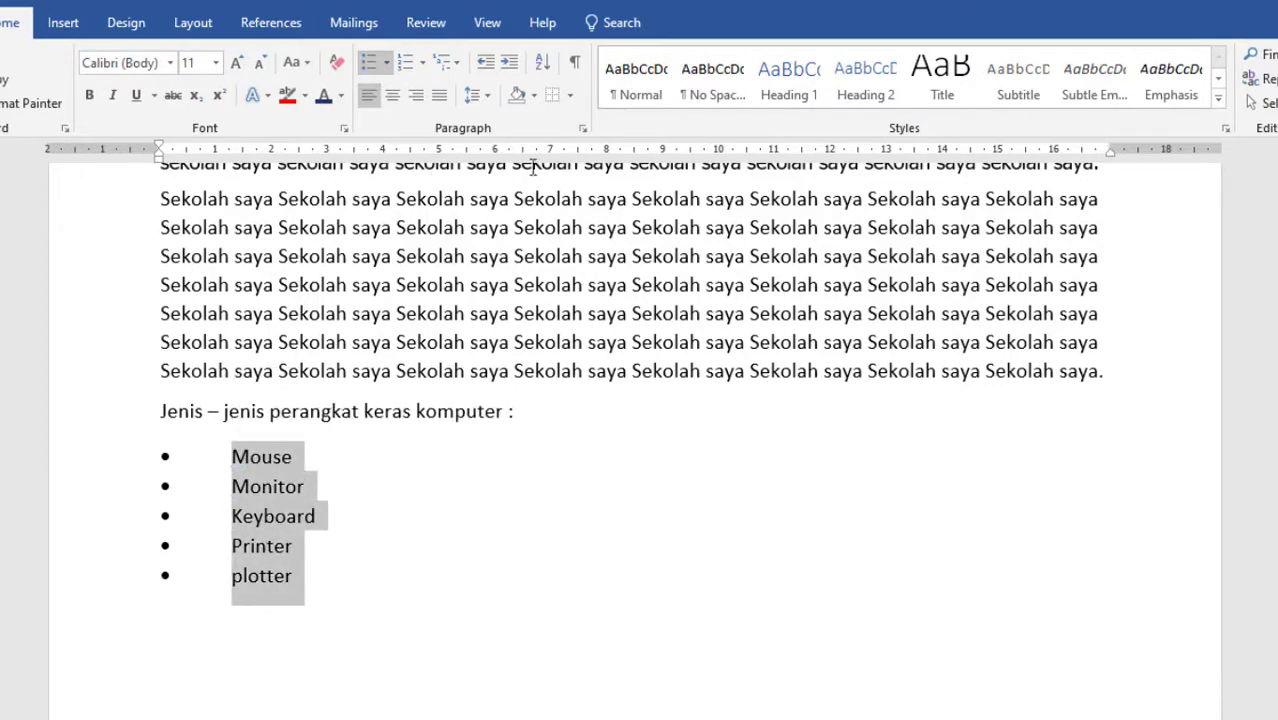
{"action": "left_click", "coordinate": [582, 128]}
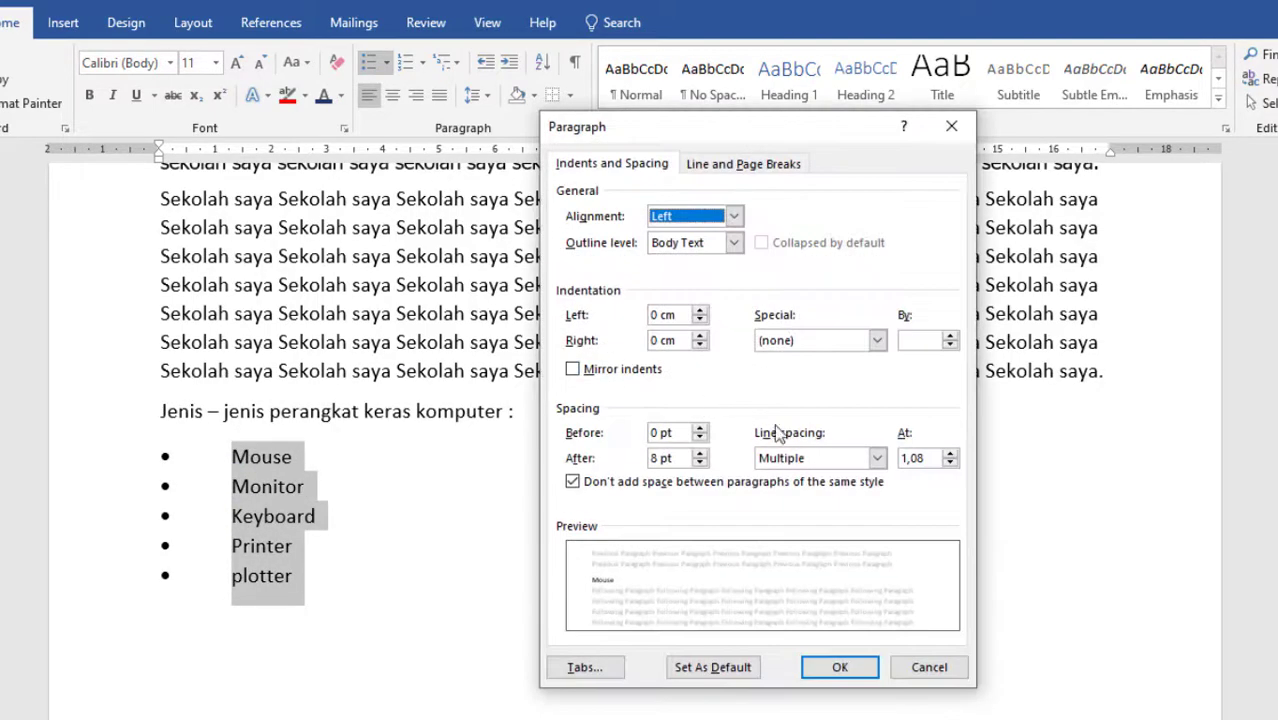
{"action": "left_click", "coordinate": [876, 341]}
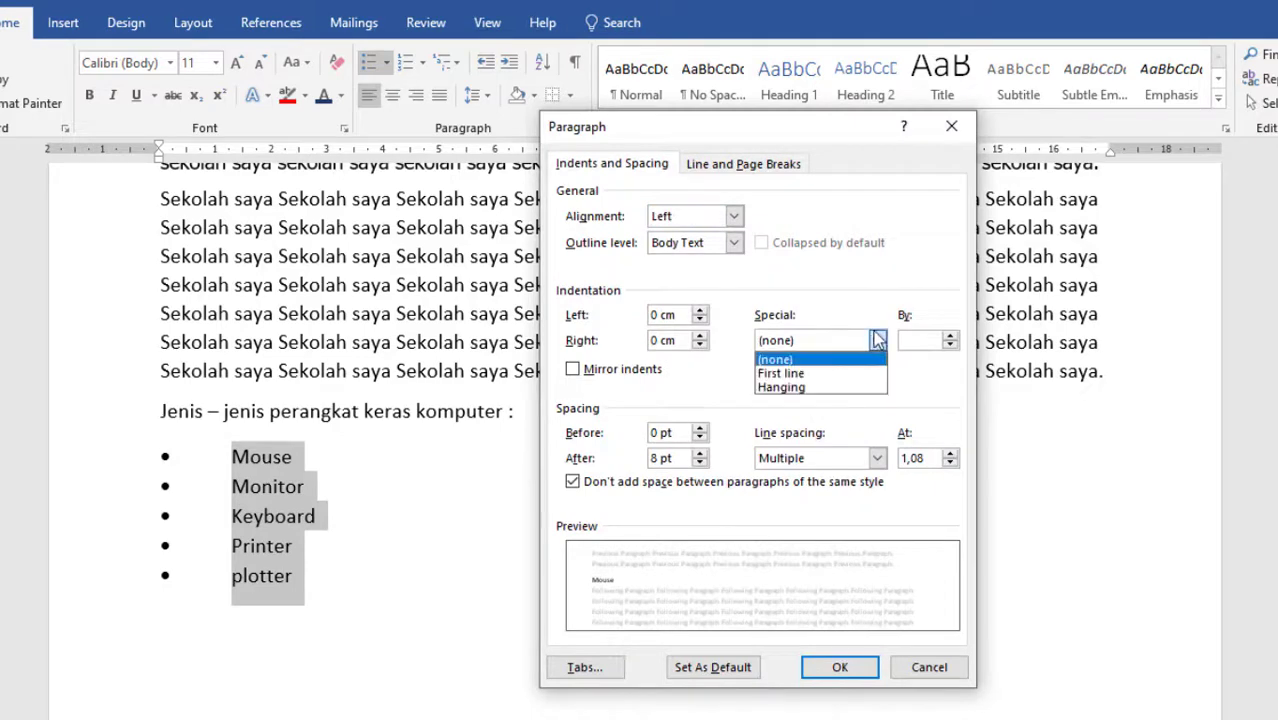
{"action": "left_click", "coordinate": [812, 369]}
{"action": "left_click", "coordinate": [838, 666]}
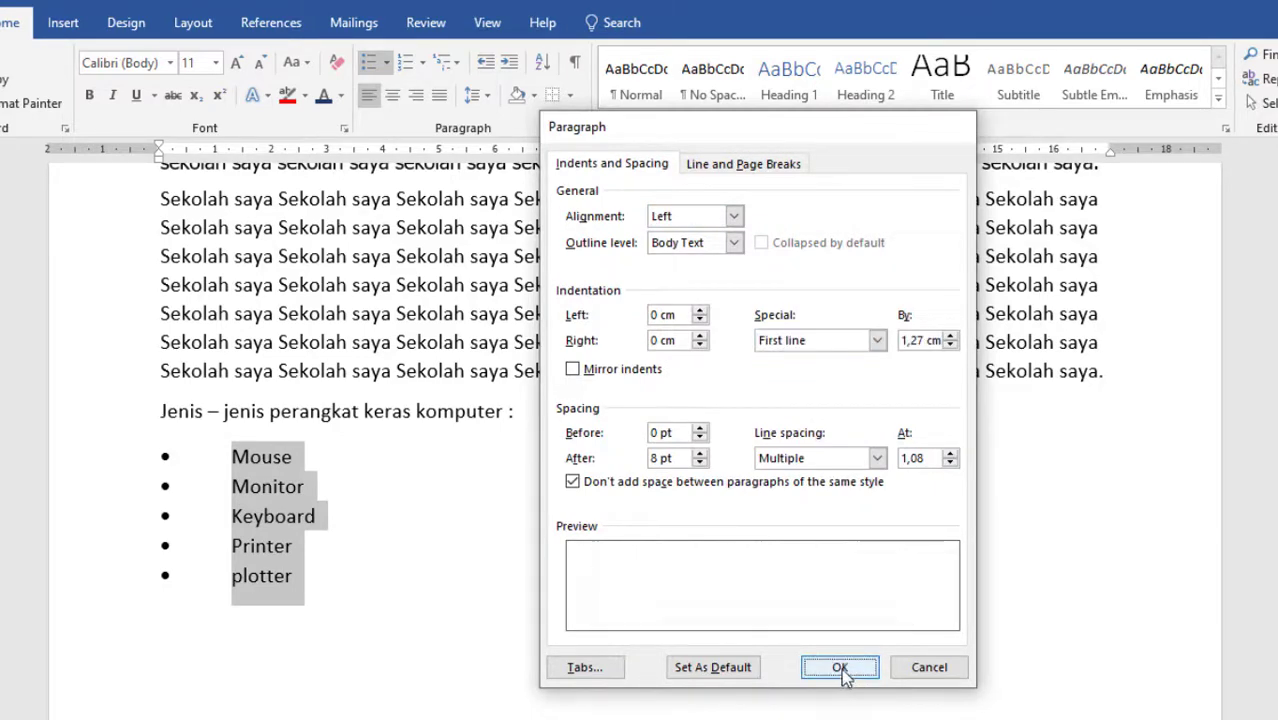
{"action": "mouse_move", "coordinate": [233, 150]}
{"action": "left_mouse_down"}
{"action": "mouse_move", "coordinate": [216, 150]}
{"action": "mouse_move", "coordinate": [229, 150]}
{"action": "left_mouse_up"}
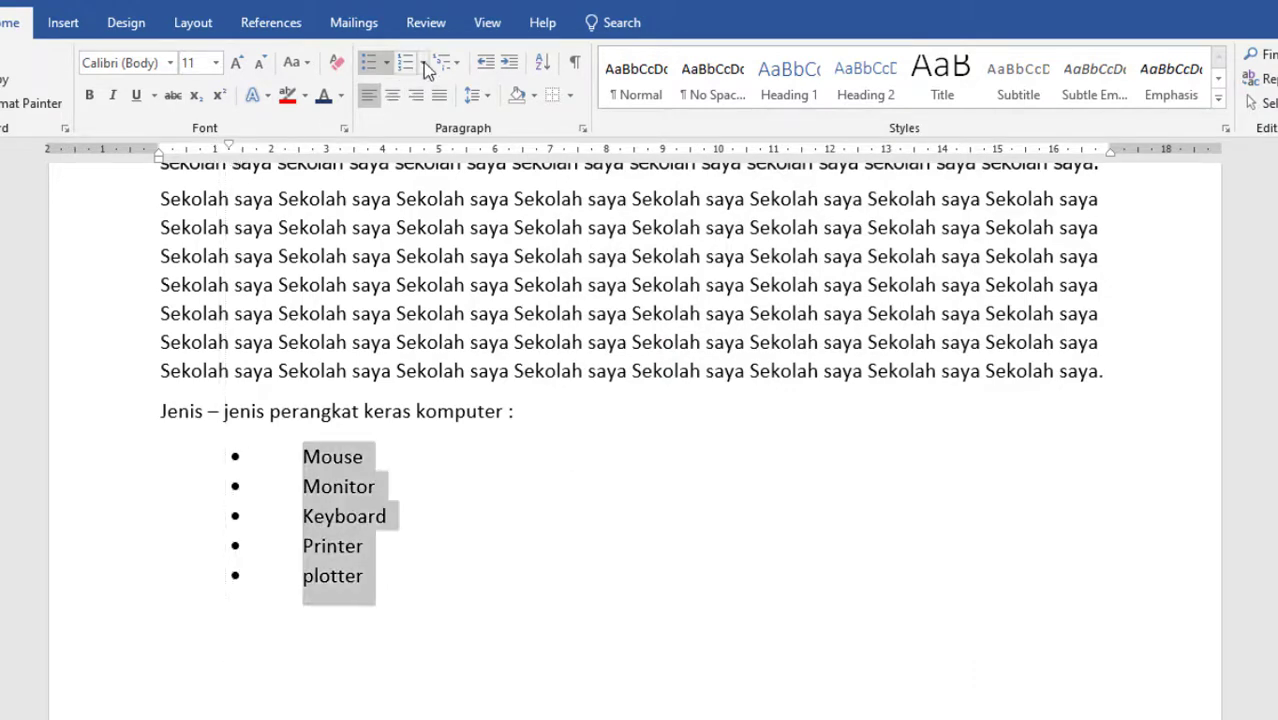
Define a new bullet for the selected hardware items with its alignment set to Right.
{"action": "left_click", "coordinate": [388, 68]}
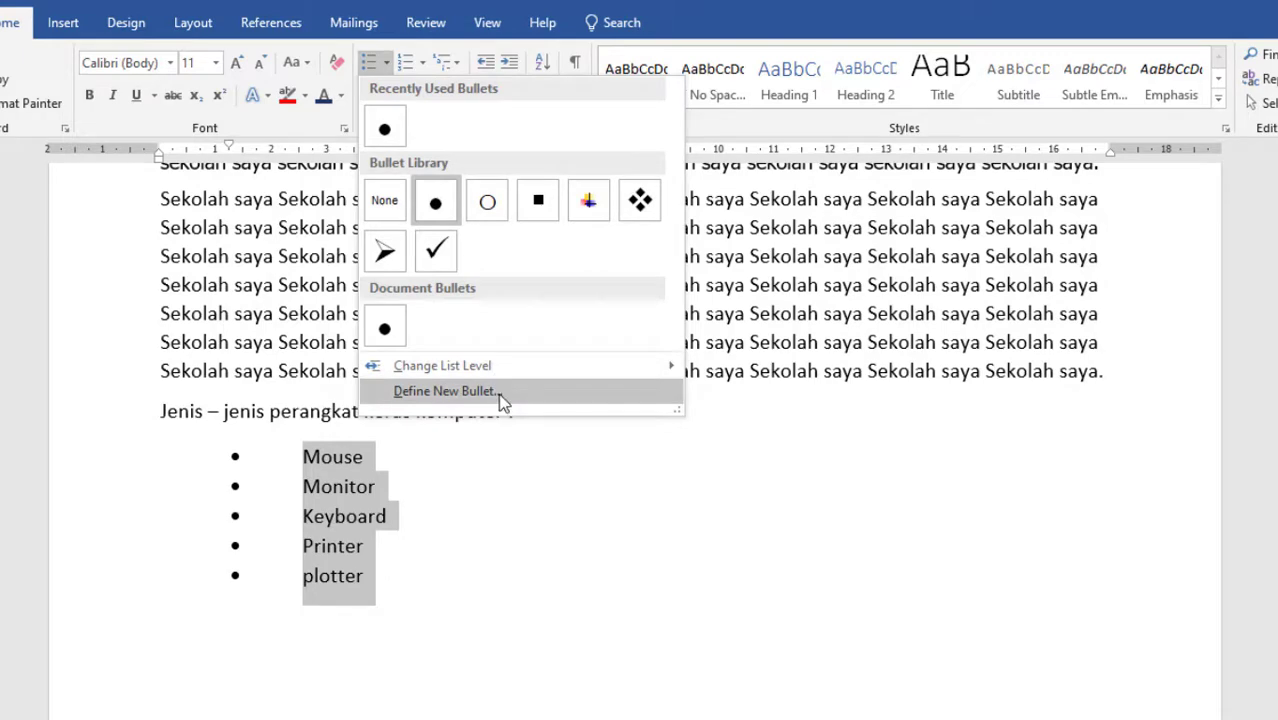
{"action": "left_click", "coordinate": [500, 400]}
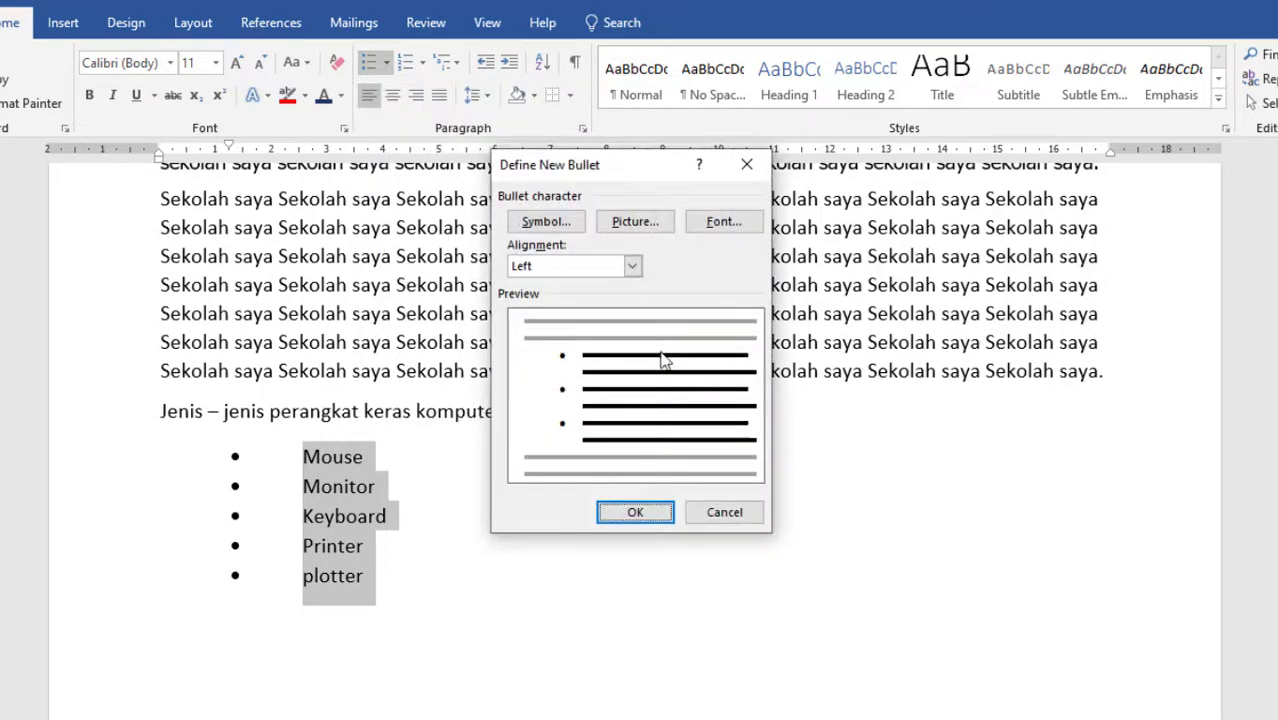
{"action": "left_click", "coordinate": [630, 268]}
{"action": "left_click", "coordinate": [602, 315]}
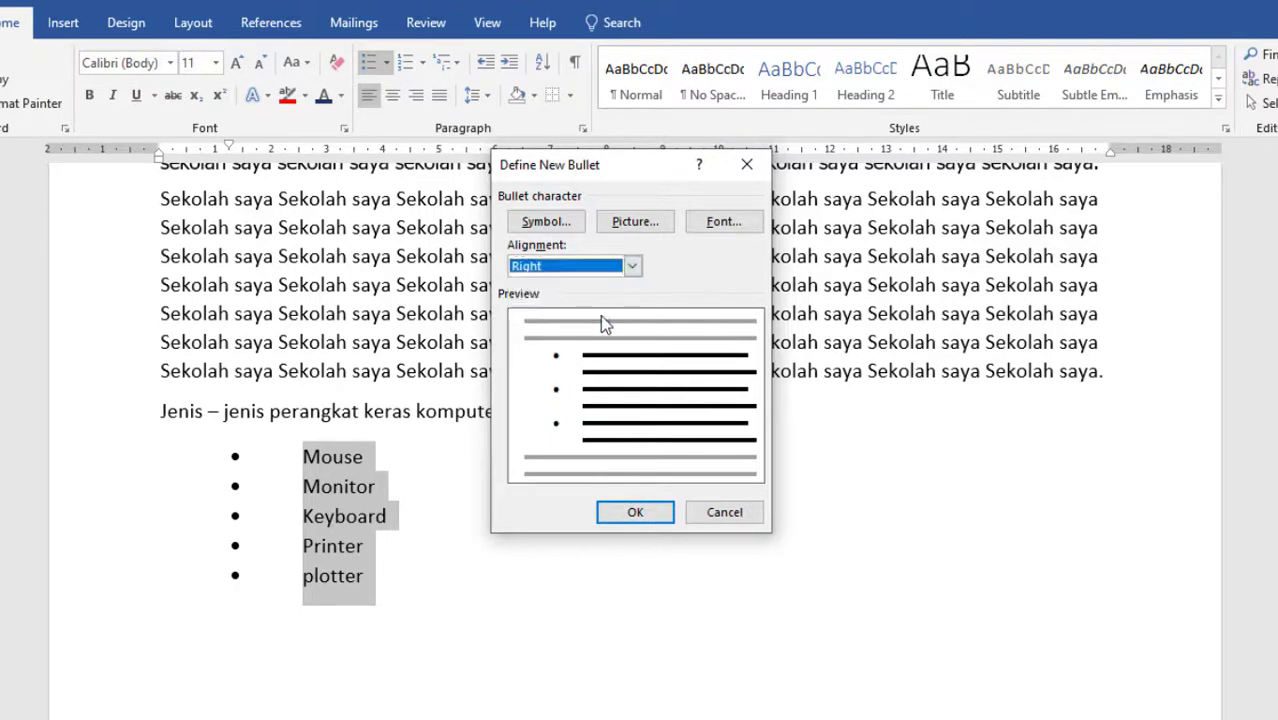
{"action": "left_click", "coordinate": [648, 515]}
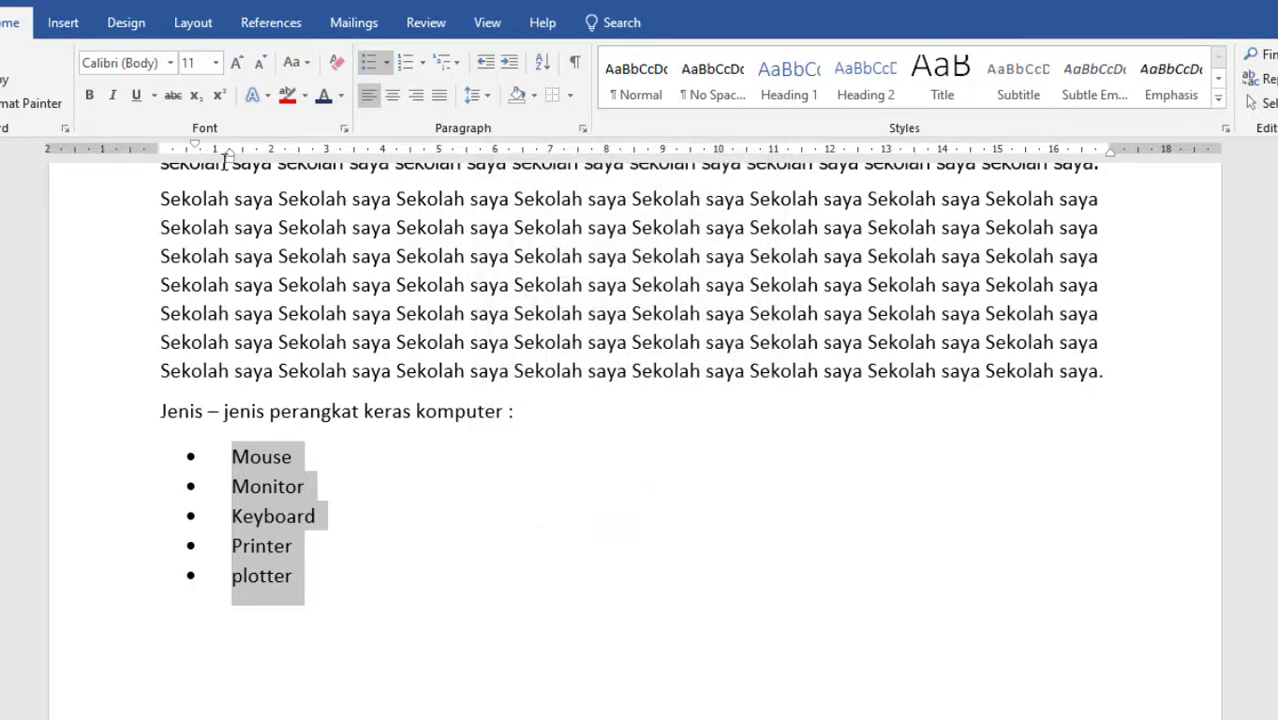
Redefine the bullet of the hardware list with its alignment set to Left.
{"action": "left_click", "coordinate": [387, 64]}
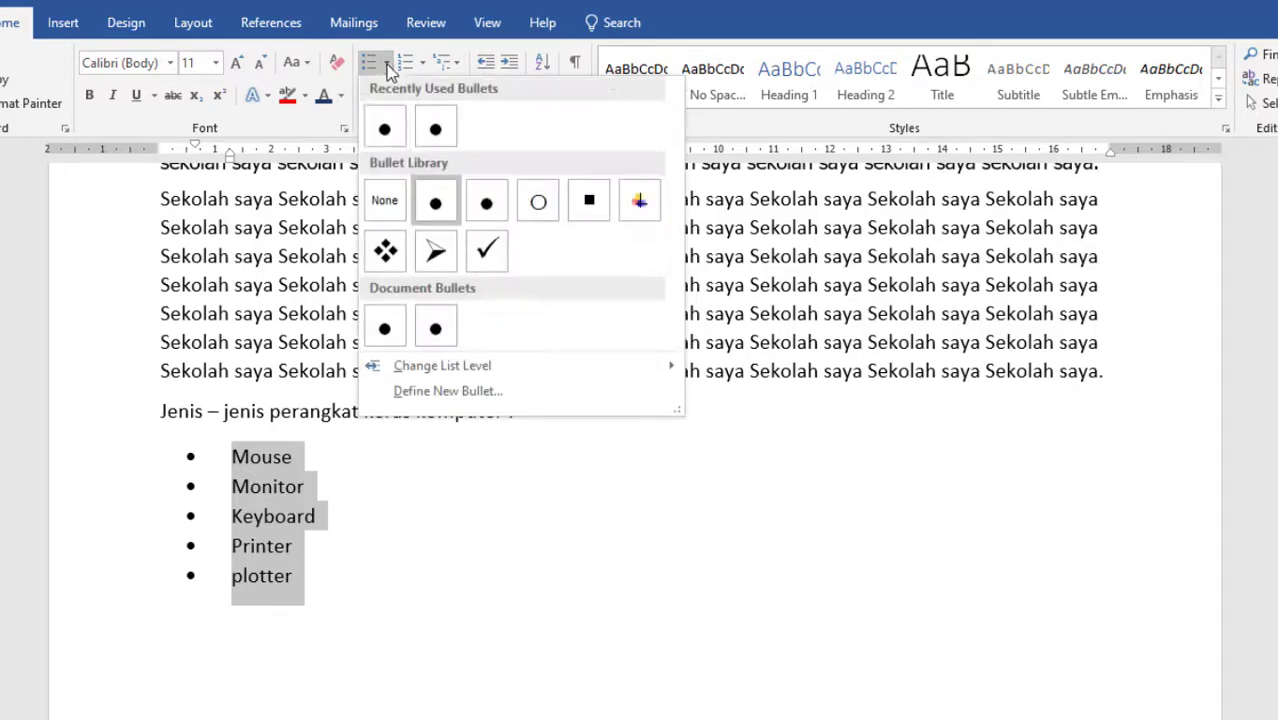
{"action": "mouse_move", "coordinate": [475, 370]}
{"action": "left_click", "coordinate": [467, 393]}
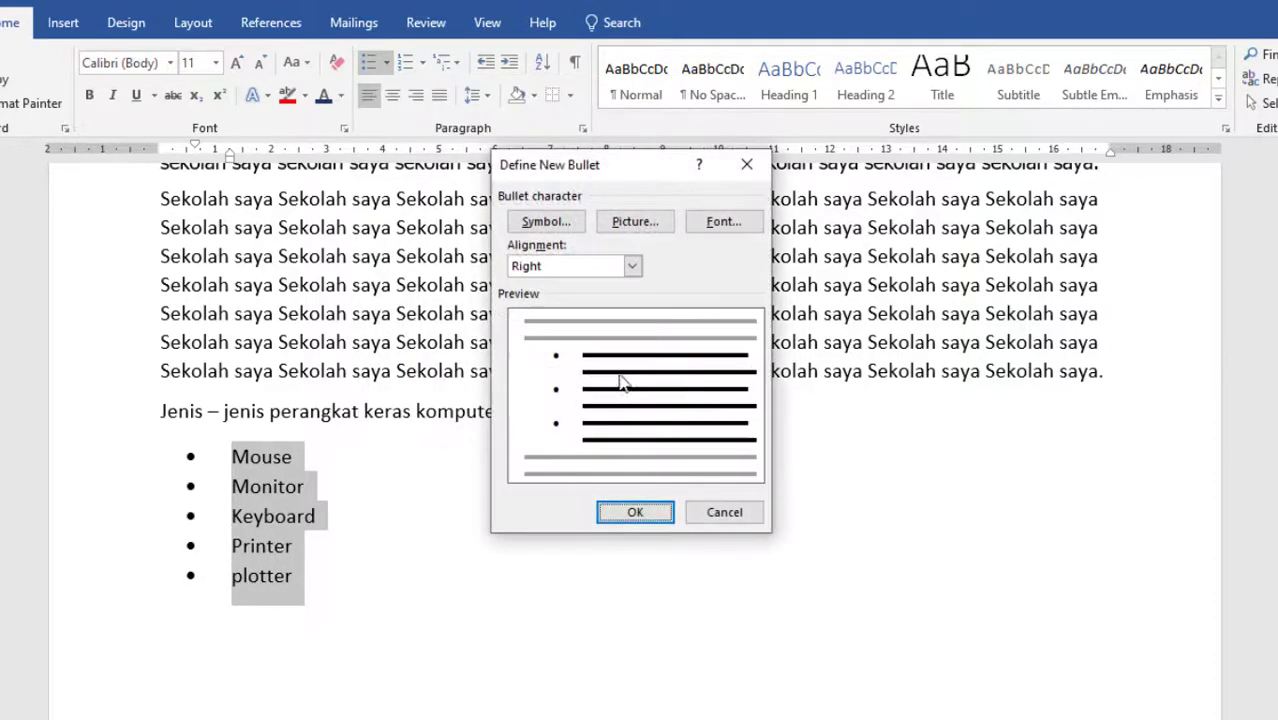
{"action": "left_click", "coordinate": [630, 267]}
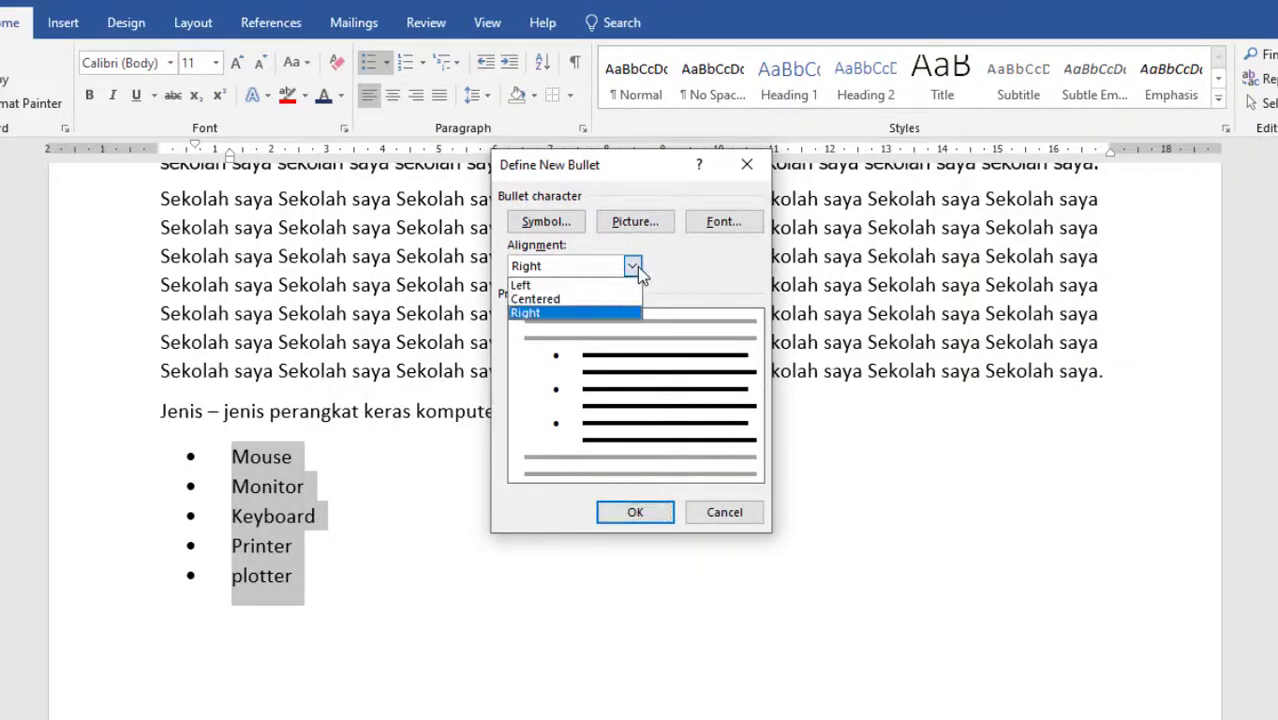
{"action": "left_click", "coordinate": [600, 286]}
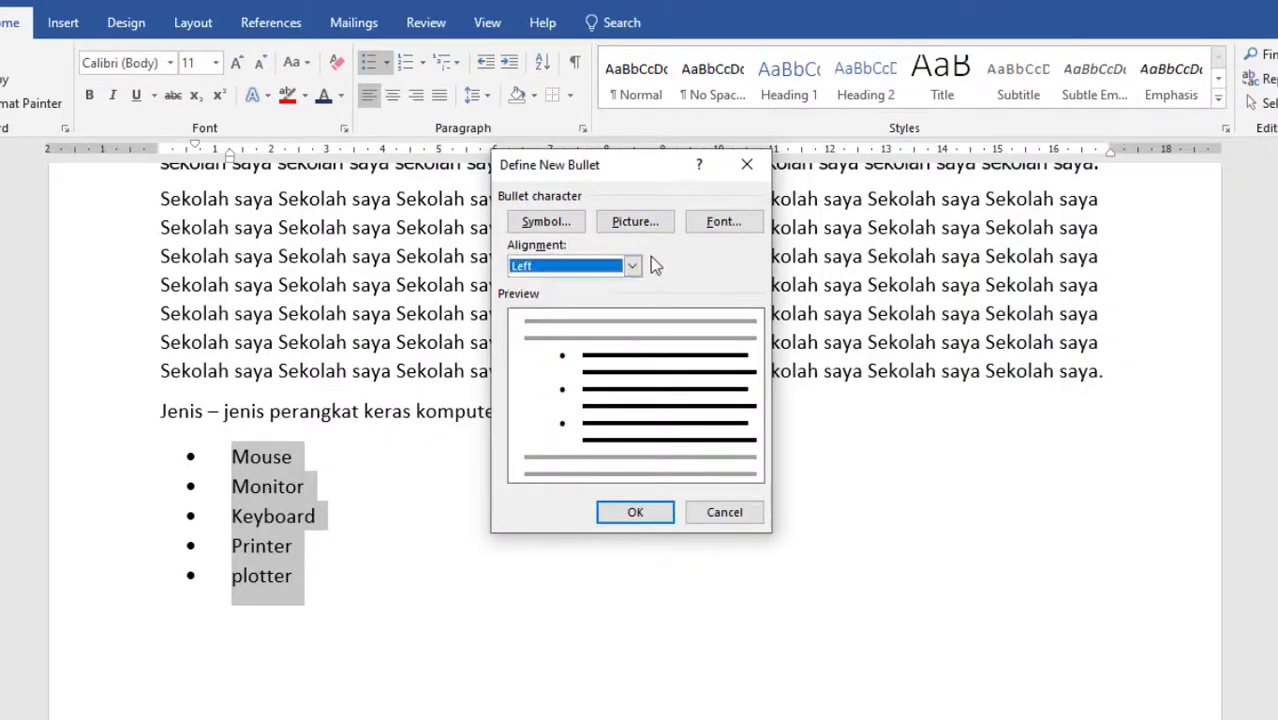
{"action": "left_click", "coordinate": [630, 517]}
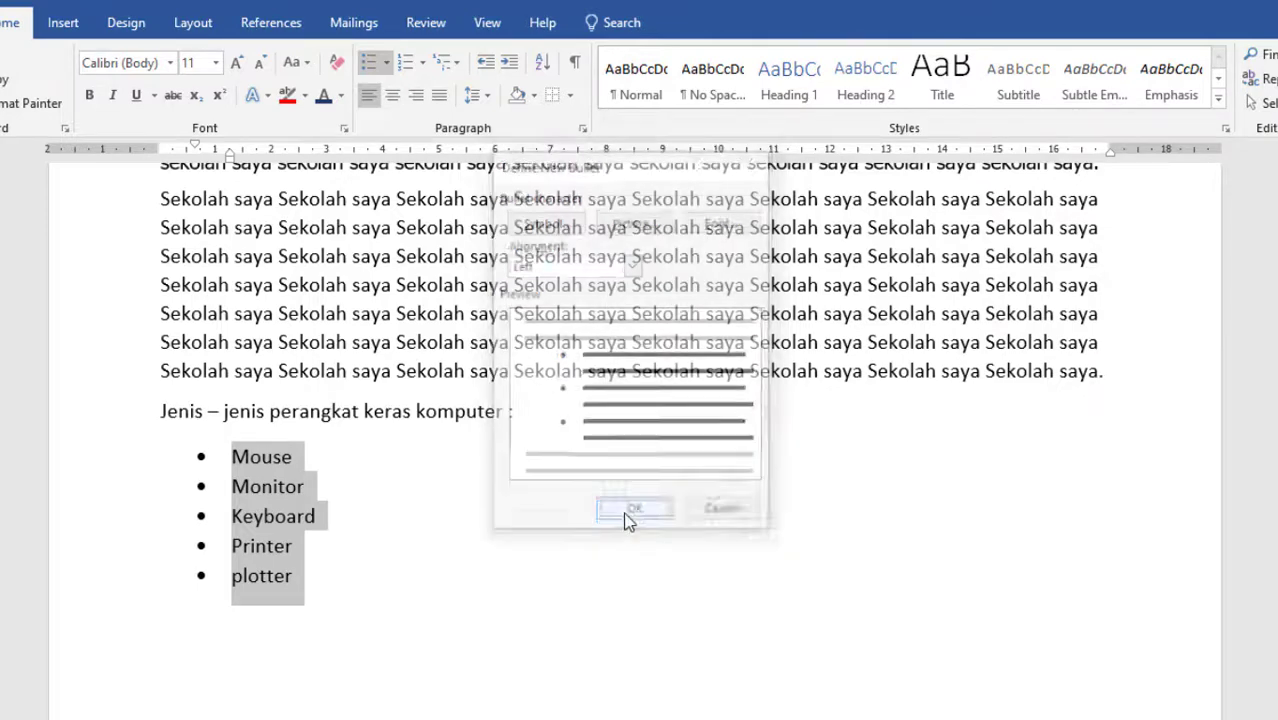
Redefine the bullet of the hardware list with its alignment set to Centered.
{"action": "left_click", "coordinate": [386, 62]}
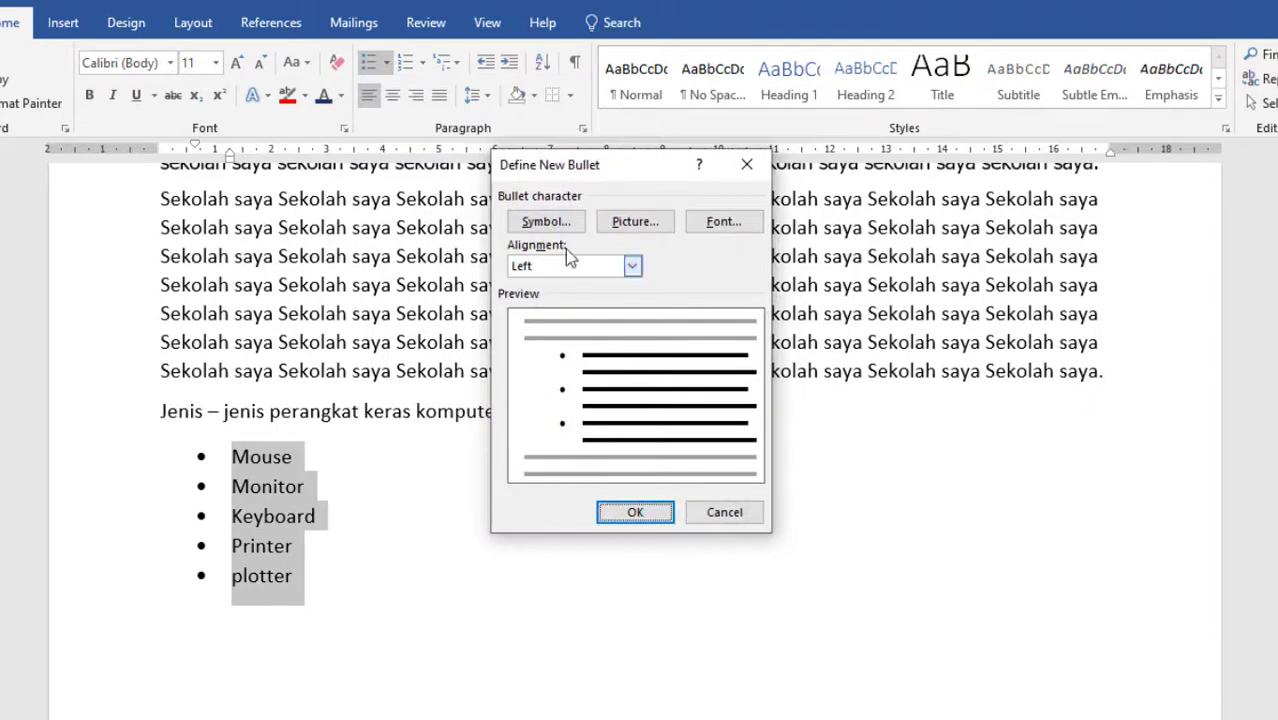
{"action": "left_click", "coordinate": [605, 266]}
{"action": "left_click", "coordinate": [600, 295]}
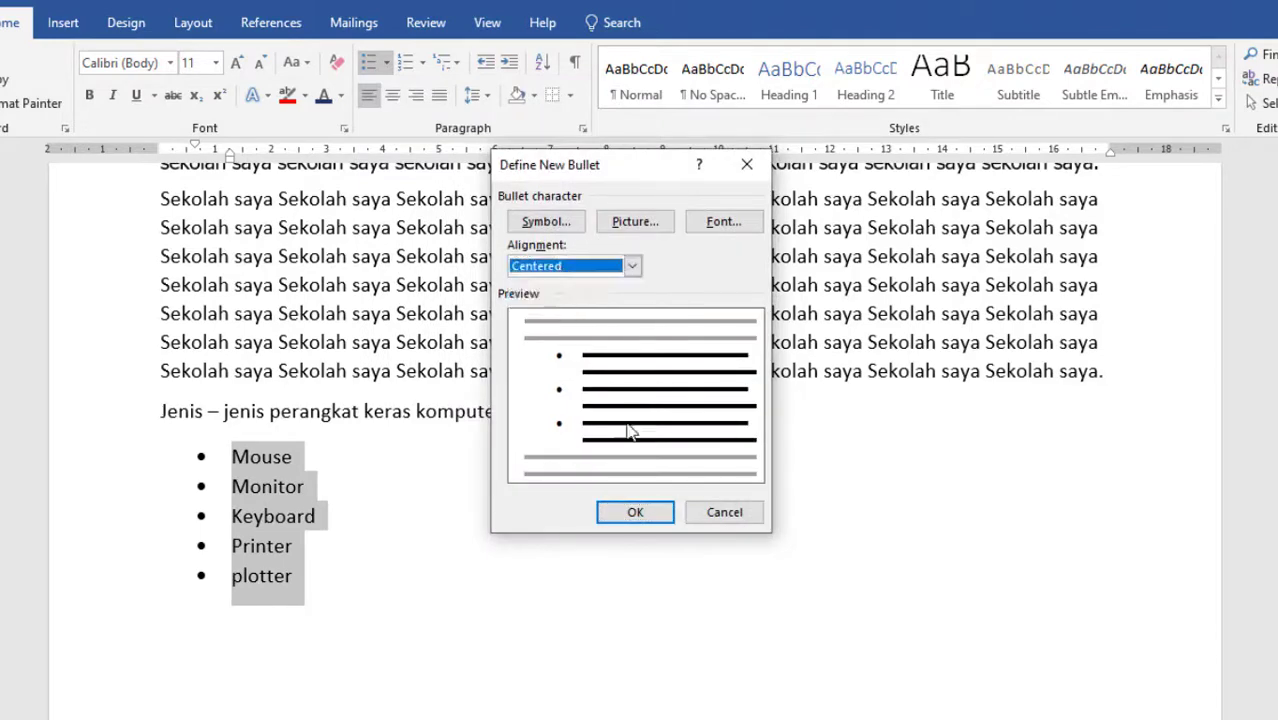
{"action": "left_click", "coordinate": [622, 514]}
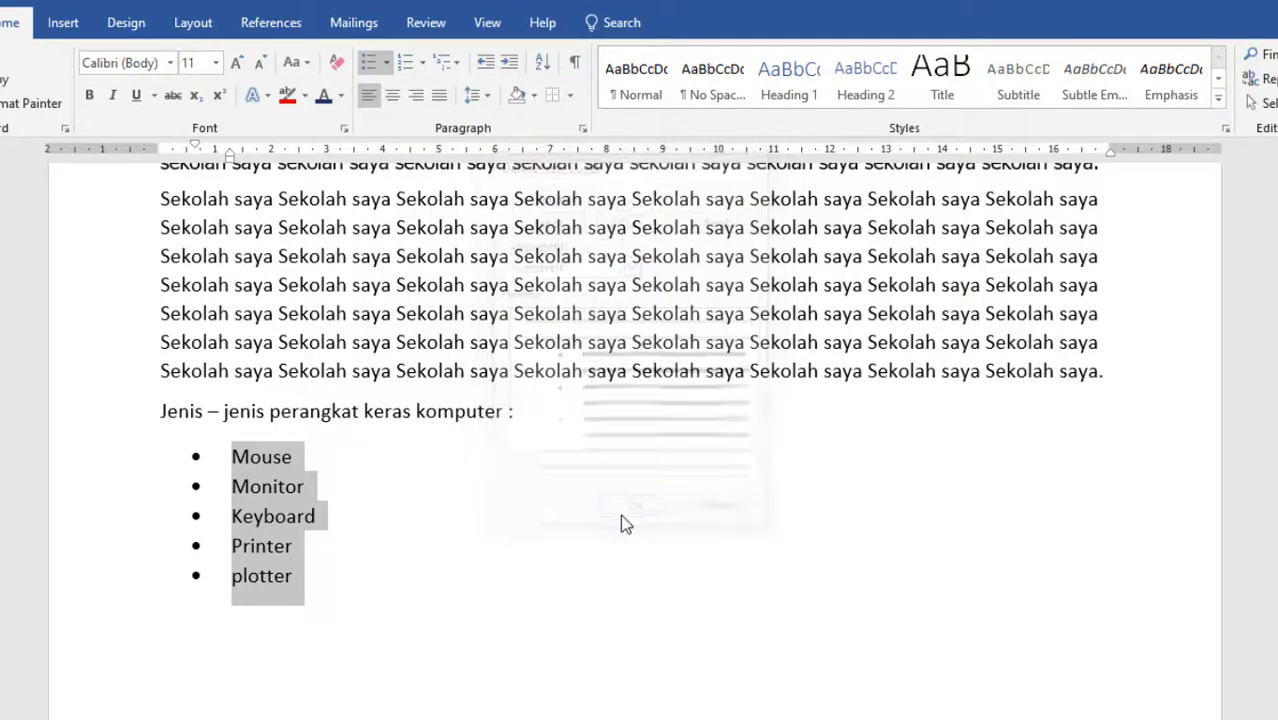
Set the bullet alignment of the hardware list to Right in the new bullet definition.
{"action": "left_click", "coordinate": [386, 62]}
{"action": "left_click", "coordinate": [483, 391]}
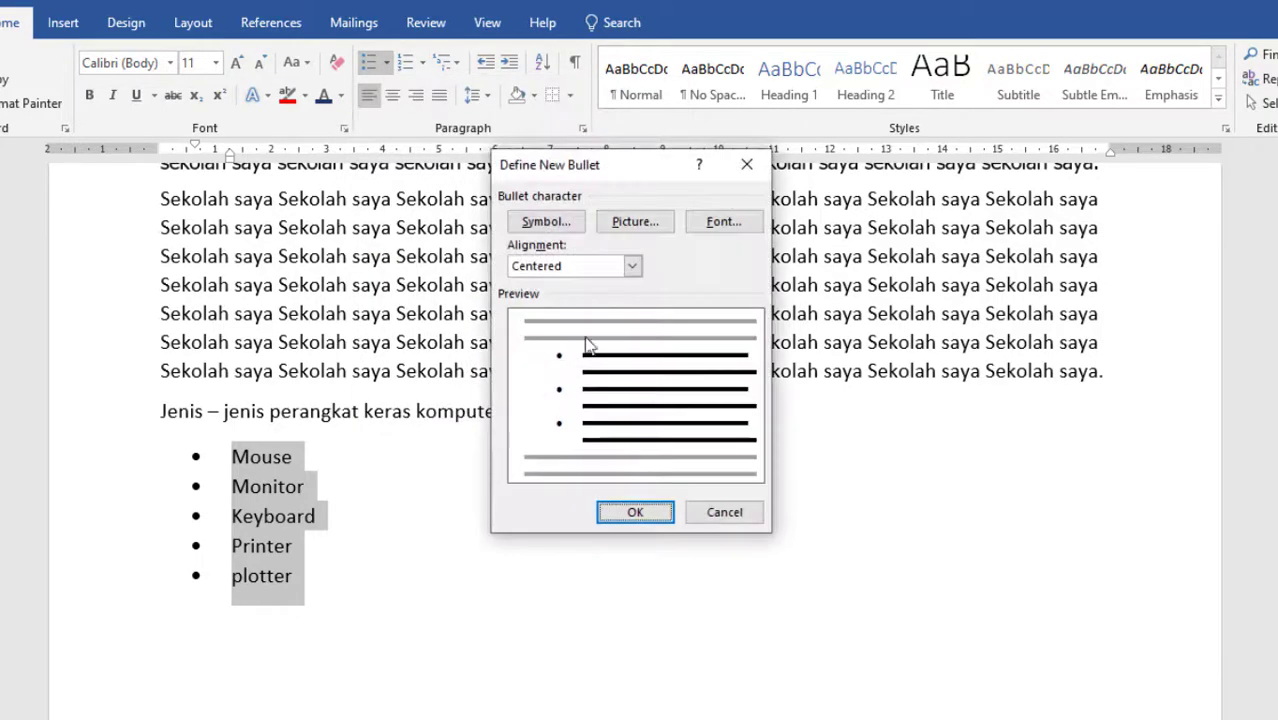
{"action": "left_click", "coordinate": [631, 266]}
{"action": "left_click", "coordinate": [585, 314]}
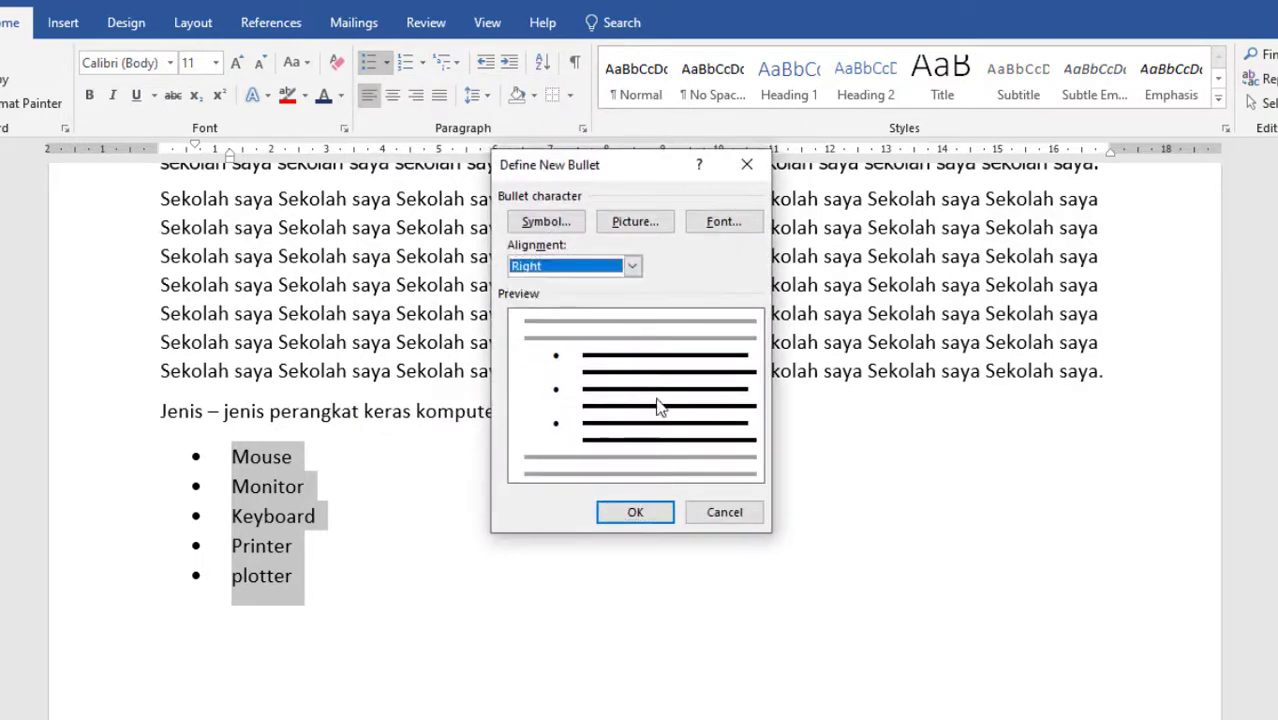
{"action": "left_click", "coordinate": [640, 511]}
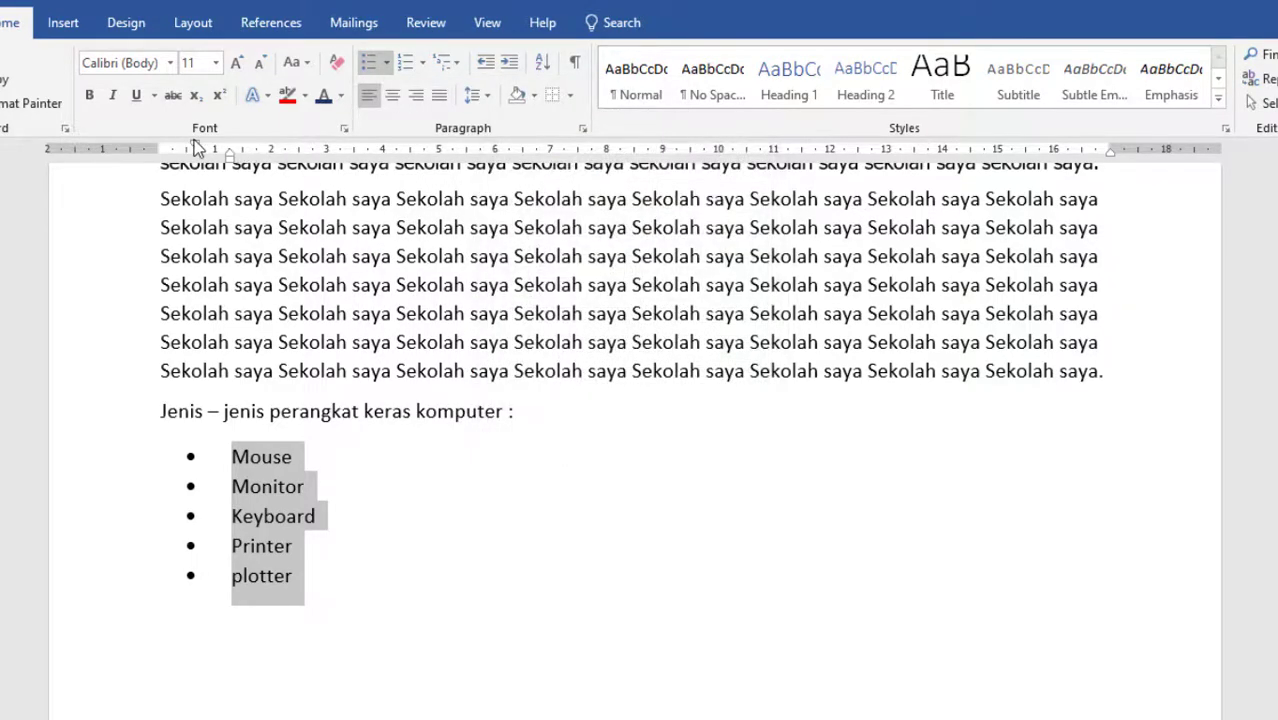
Move the hardware list's indents toward the left margin, and set its left indentation to 0 cm in the paragraph settings.
{"action": "mouse_move", "coordinate": [199, 149]}
{"action": "left_mouse_down"}
{"action": "mouse_move", "coordinate": [164, 147]}
{"action": "mouse_move", "coordinate": [227, 150]}
{"action": "mouse_move", "coordinate": [172, 148]}
{"action": "left_mouse_up"}
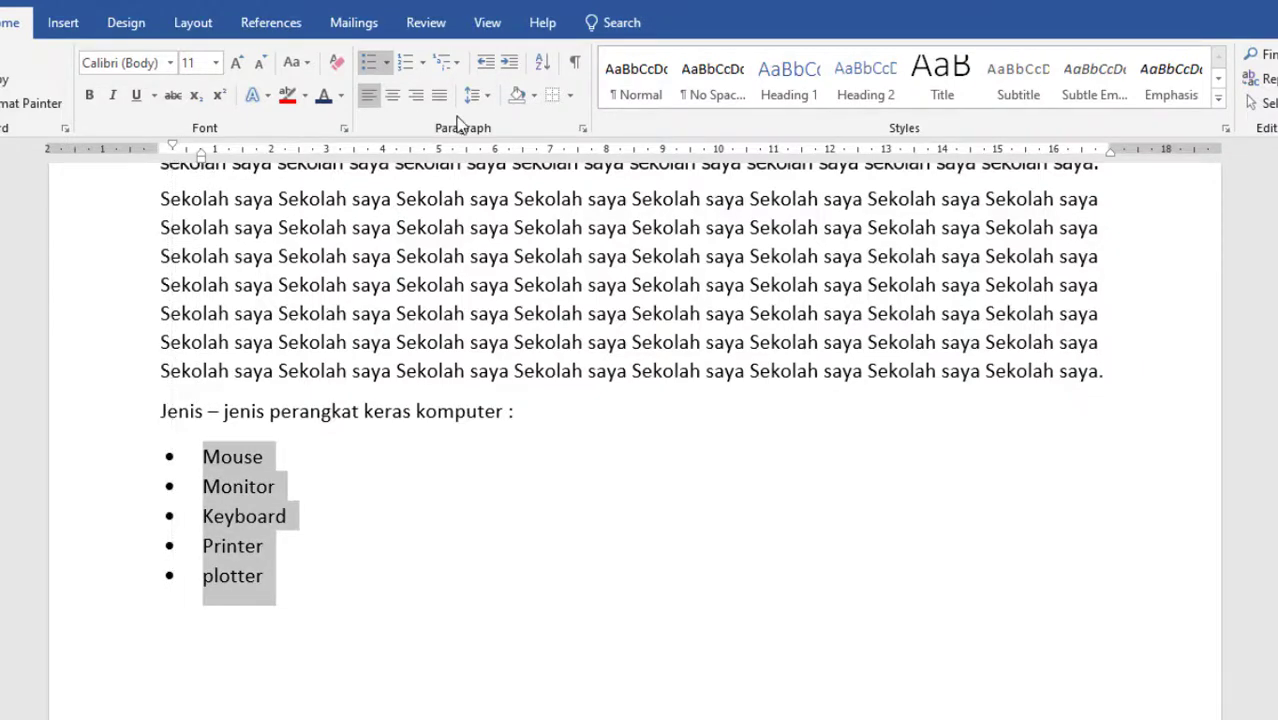
{"action": "left_click", "coordinate": [583, 132]}
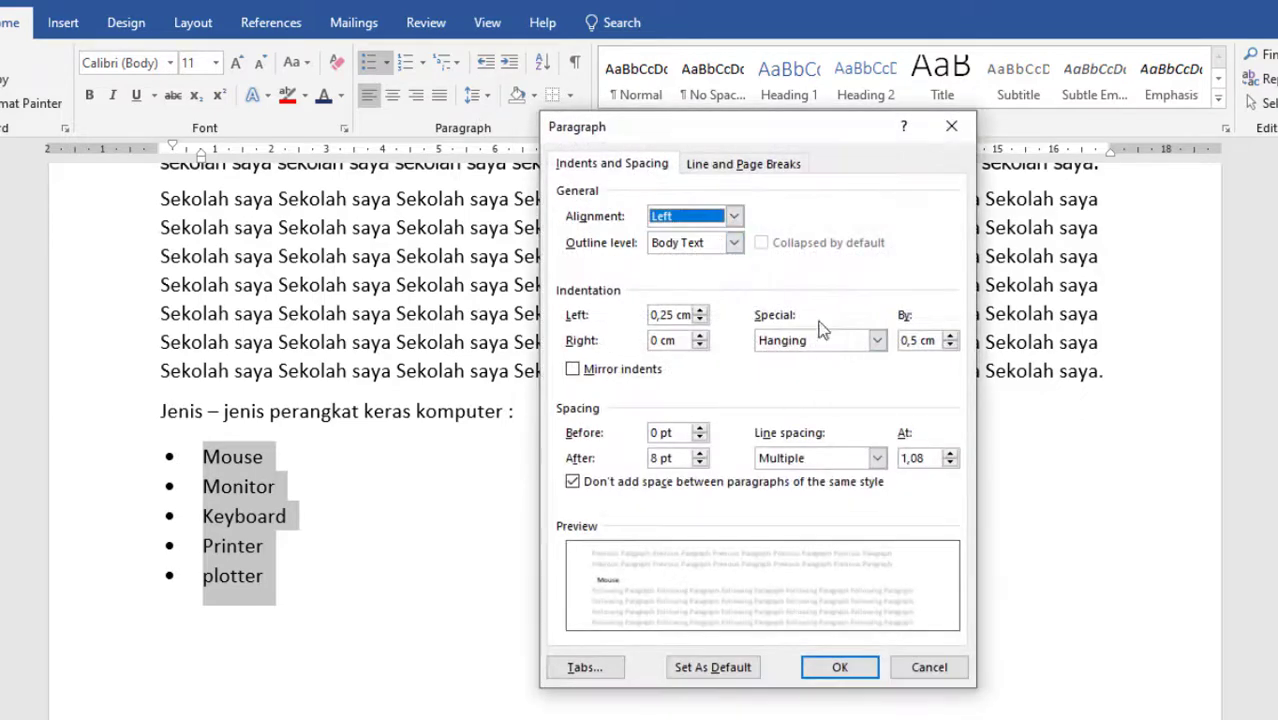
{"action": "left_click_drag", "start_coordinate": [729, 131], "coordinate": [770, 127]}
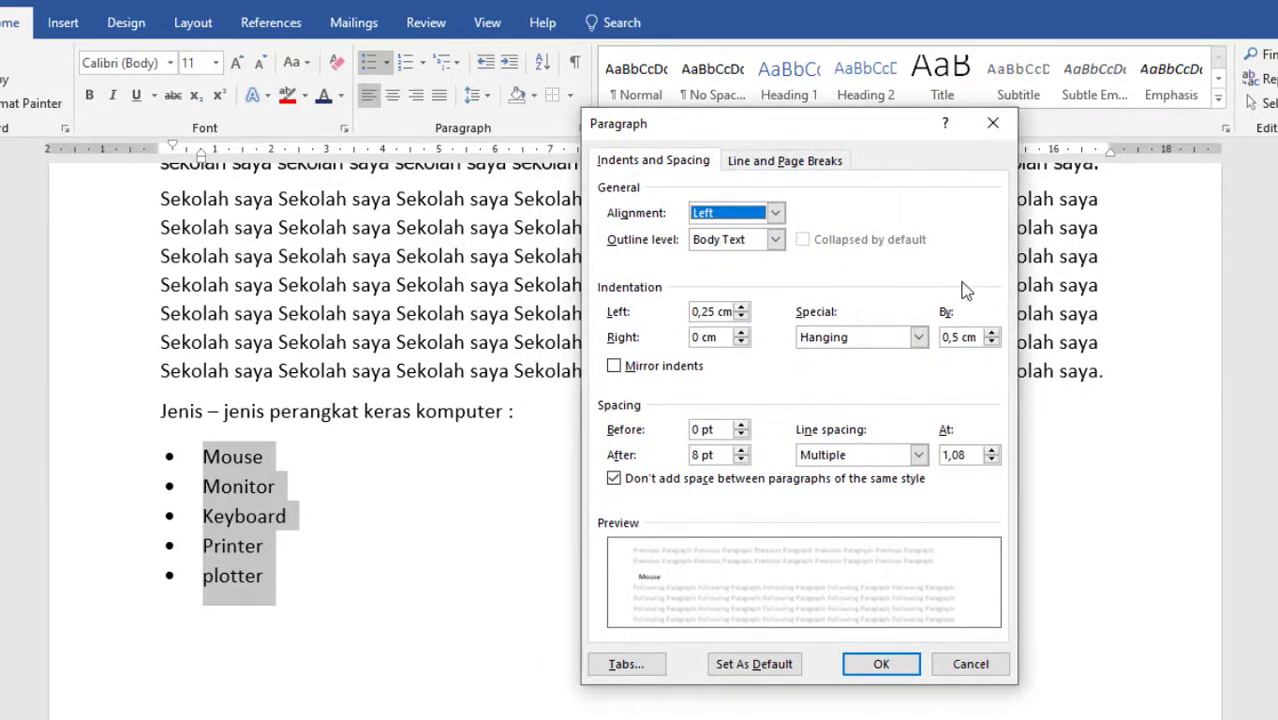
{"action": "left_click", "coordinate": [953, 337]}
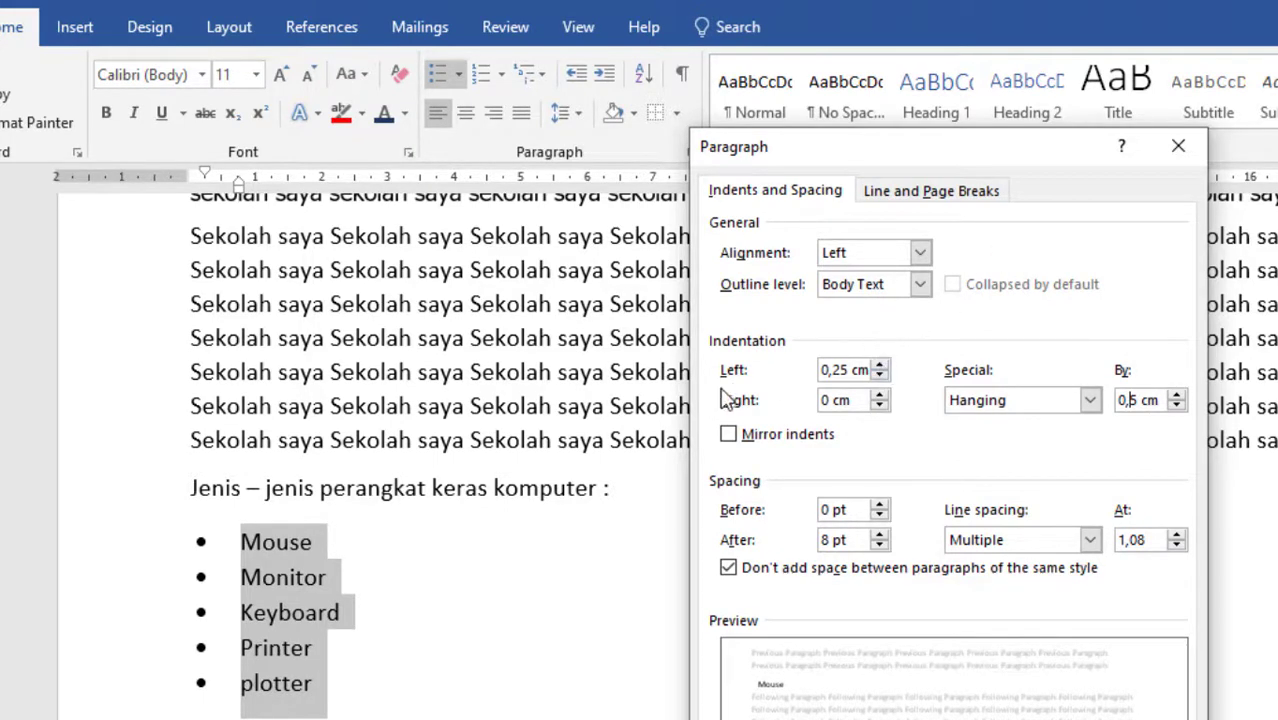
{"action": "left_click", "coordinate": [847, 371]}
{"action": "key", "text": "BackSpace"}
{"action": "key", "text": "BackSpace"}
{"action": "key", "text": "BackSpace"}
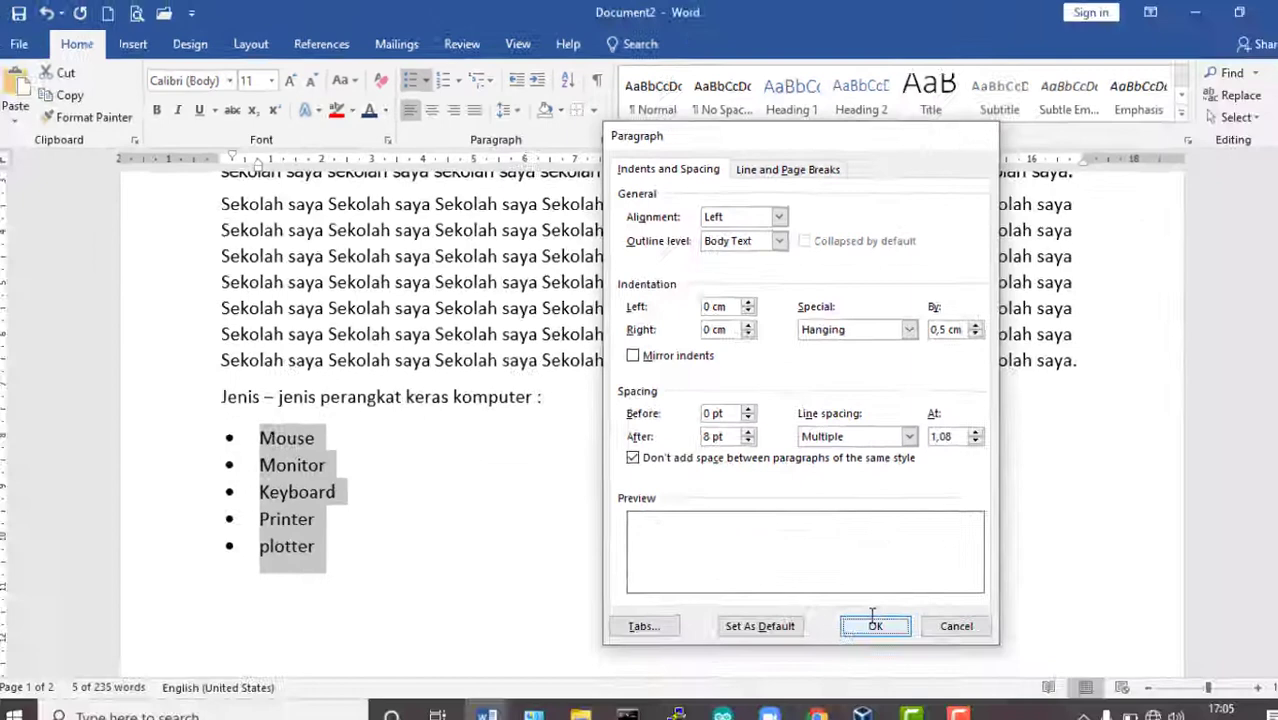
{"action": "left_click", "coordinate": [884, 622]}
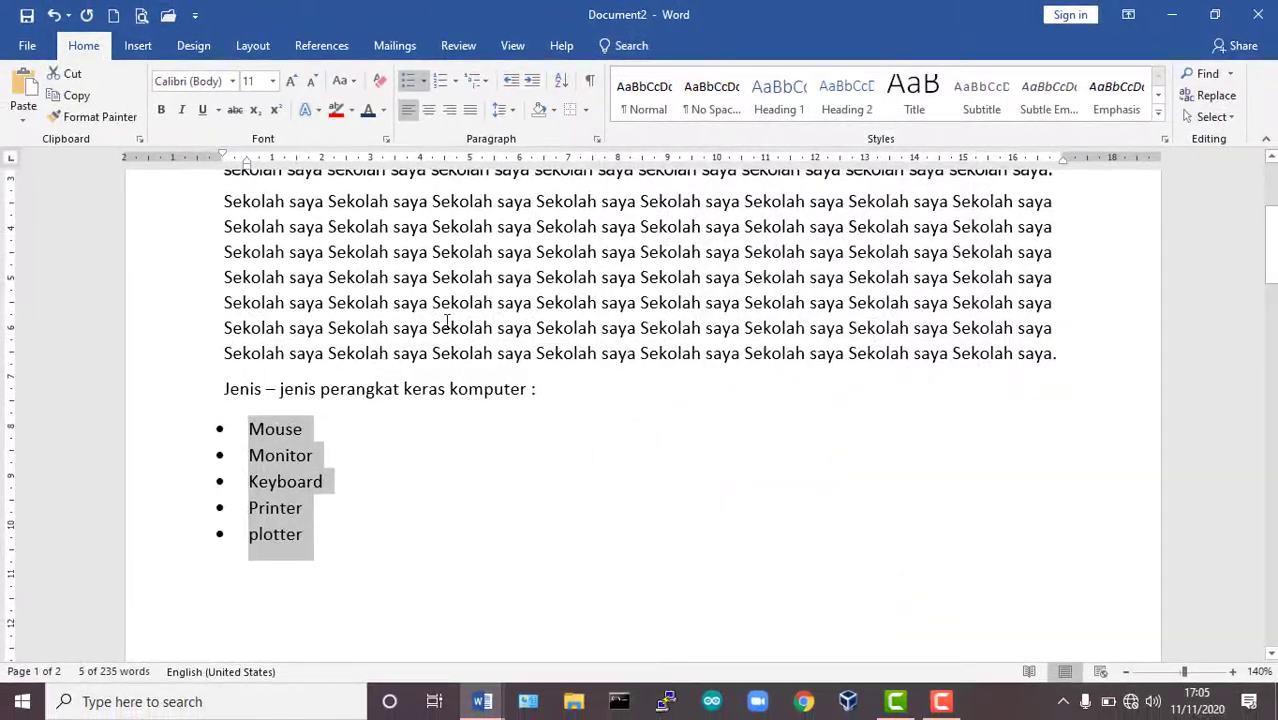
Redefine the bullet of the selected hardware items with Left alignment.
{"action": "left_click_drag", "start_coordinate": [224, 160], "coordinate": [223, 154]}
{"action": "left_click", "coordinate": [426, 80]}
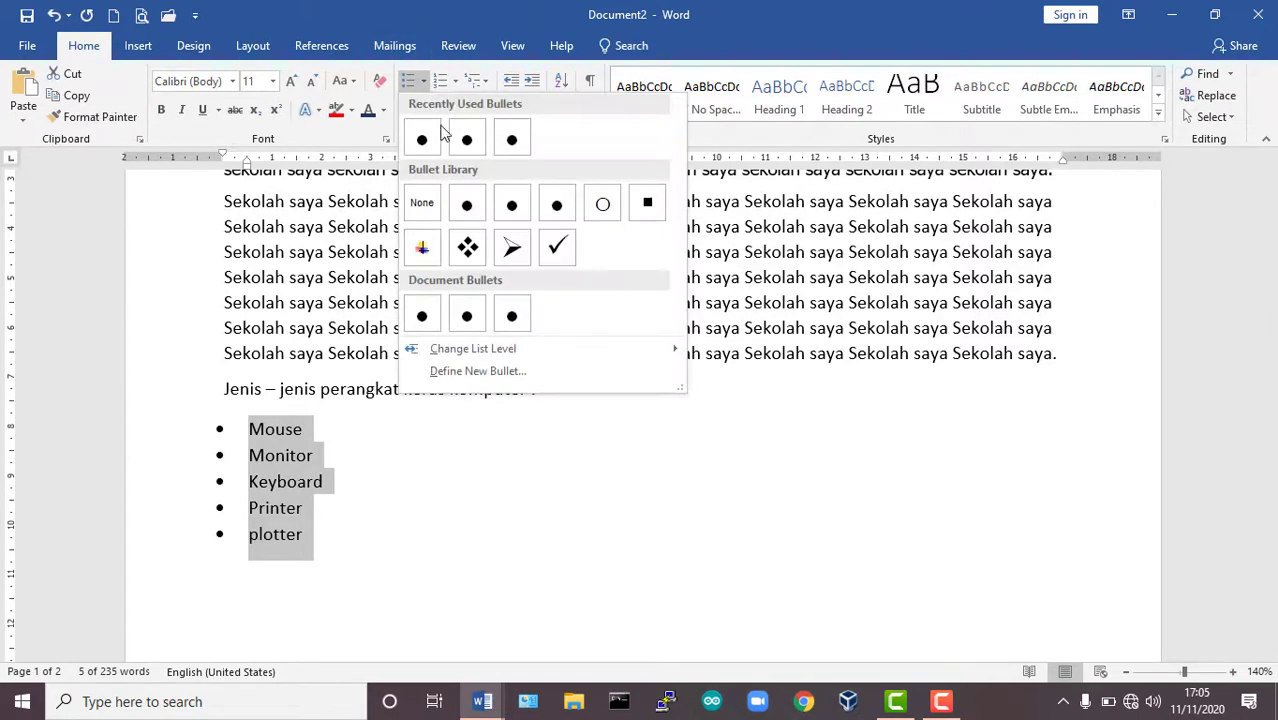
{"action": "left_click", "coordinate": [485, 379]}
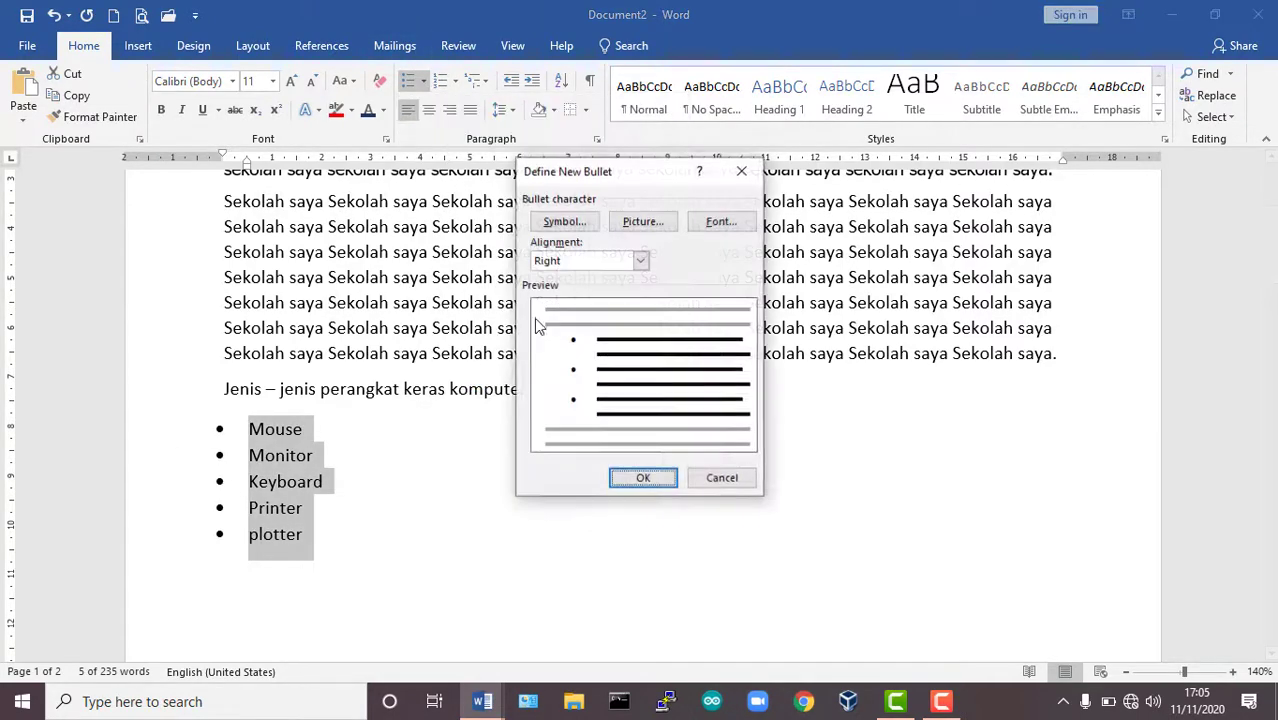
{"action": "left_click", "coordinate": [567, 264]}
{"action": "left_click", "coordinate": [570, 278]}
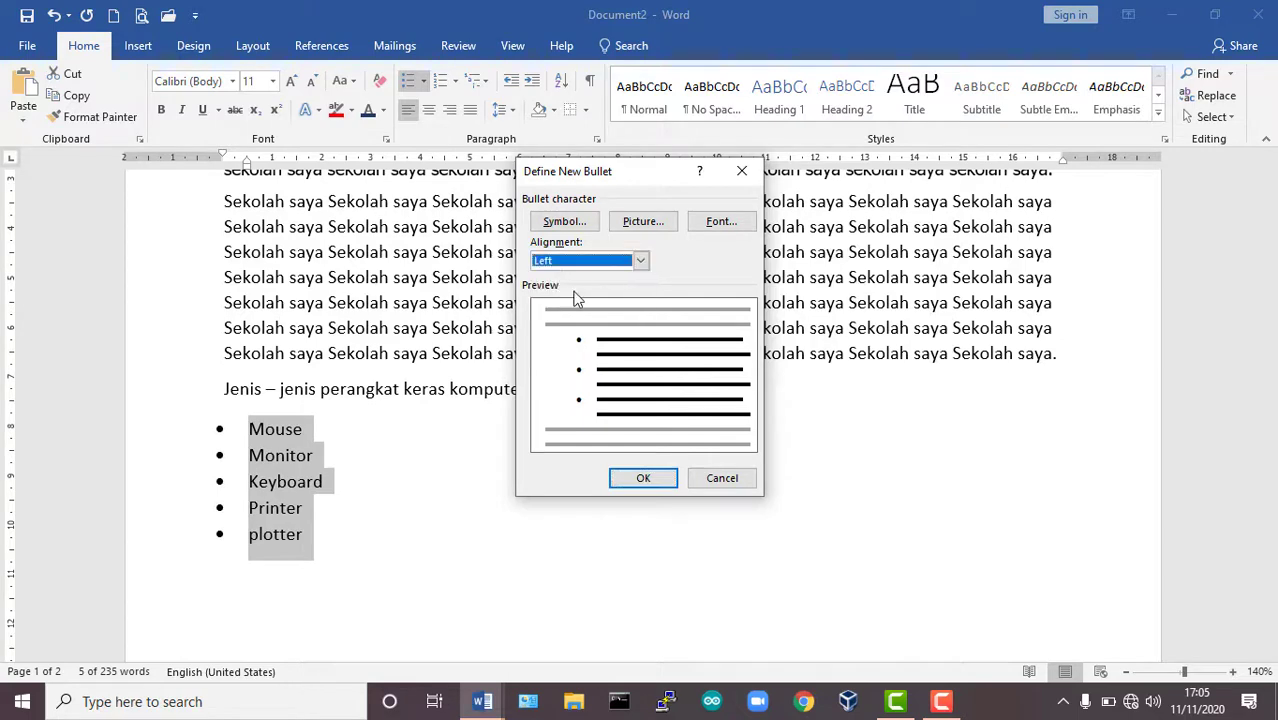
{"action": "left_click", "coordinate": [646, 480]}
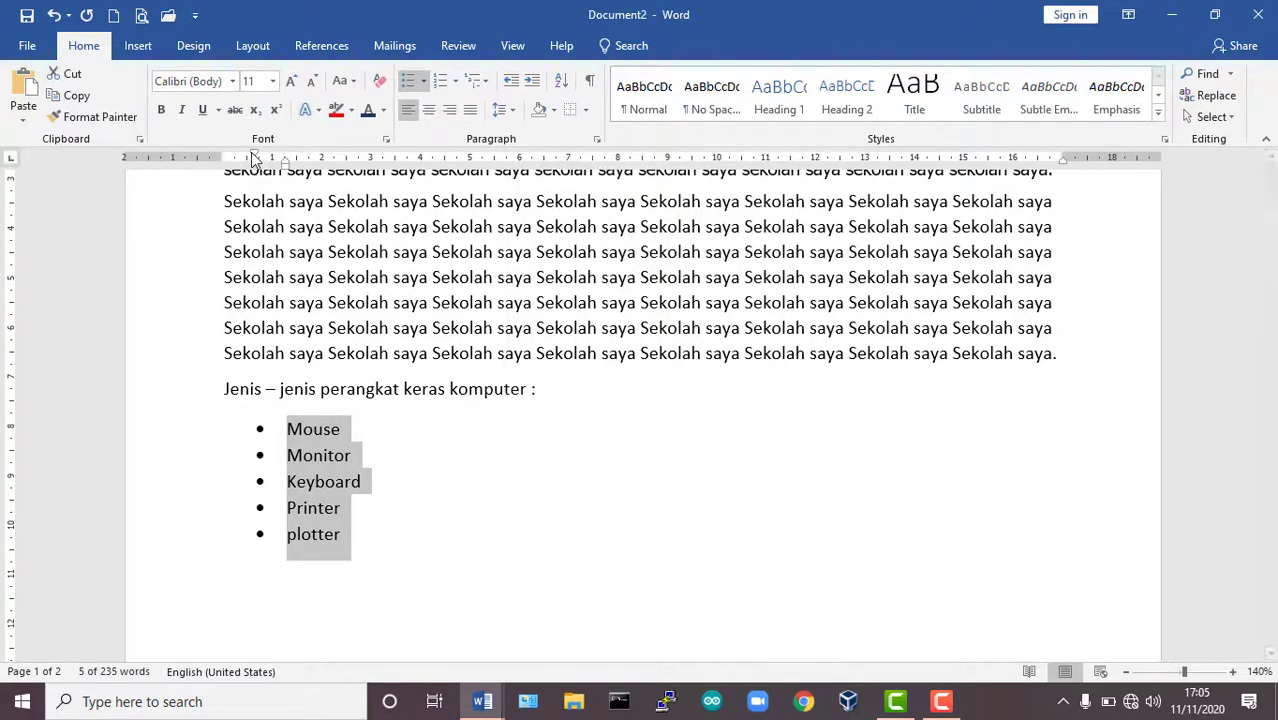
Shift the hardware list's indents on the ruler so that its bullets line up with the left margin, and deselect the list.
{"action": "mouse_move", "coordinate": [258, 158]}
{"action": "left_mouse_down"}
{"action": "mouse_move", "coordinate": [228, 155]}
{"action": "mouse_move", "coordinate": [285, 165]}
{"action": "mouse_move", "coordinate": [250, 169]}
{"action": "left_mouse_up"}
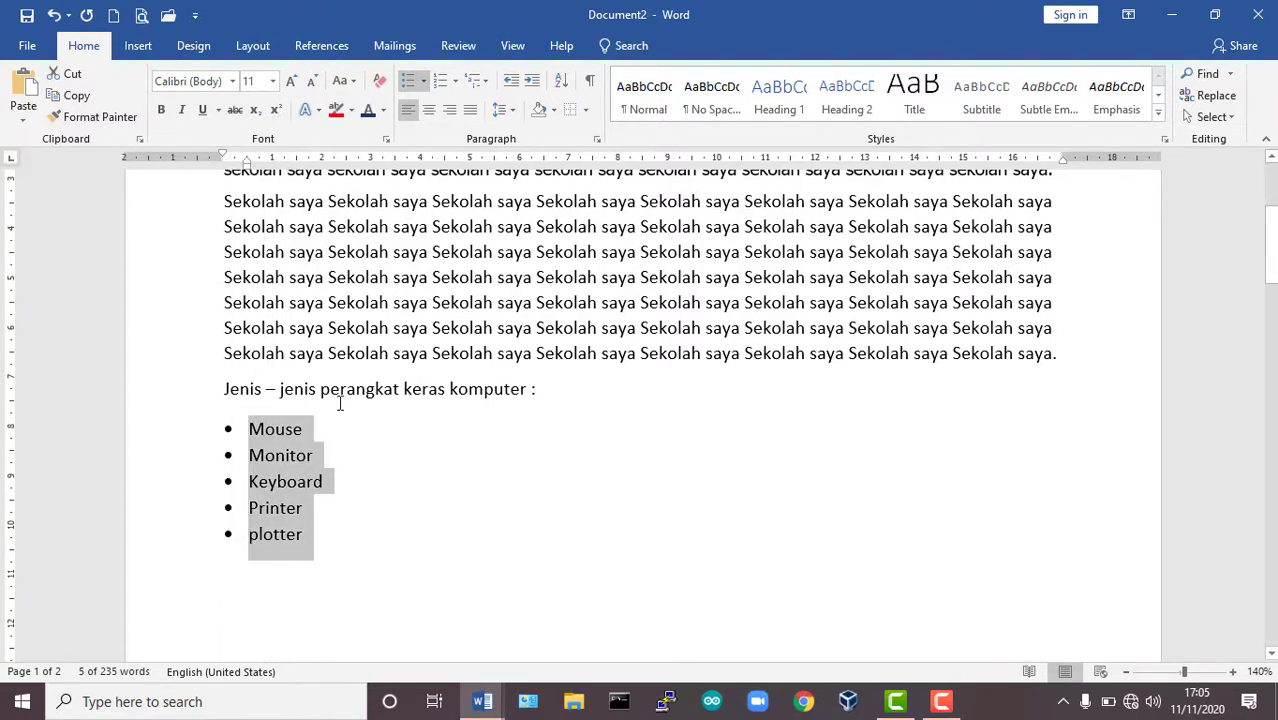
{"action": "left_click", "coordinate": [438, 487]}
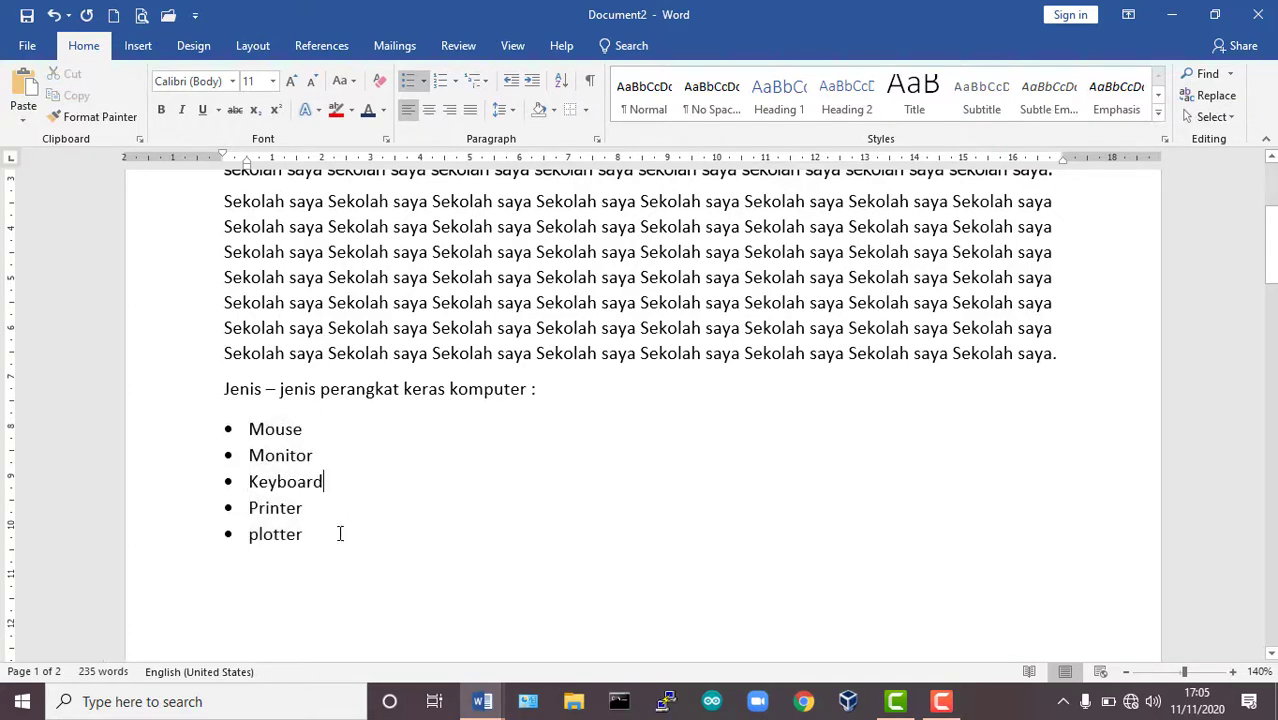
{"action": "left_click_drag", "start_coordinate": [316, 541], "coordinate": [250, 428]}
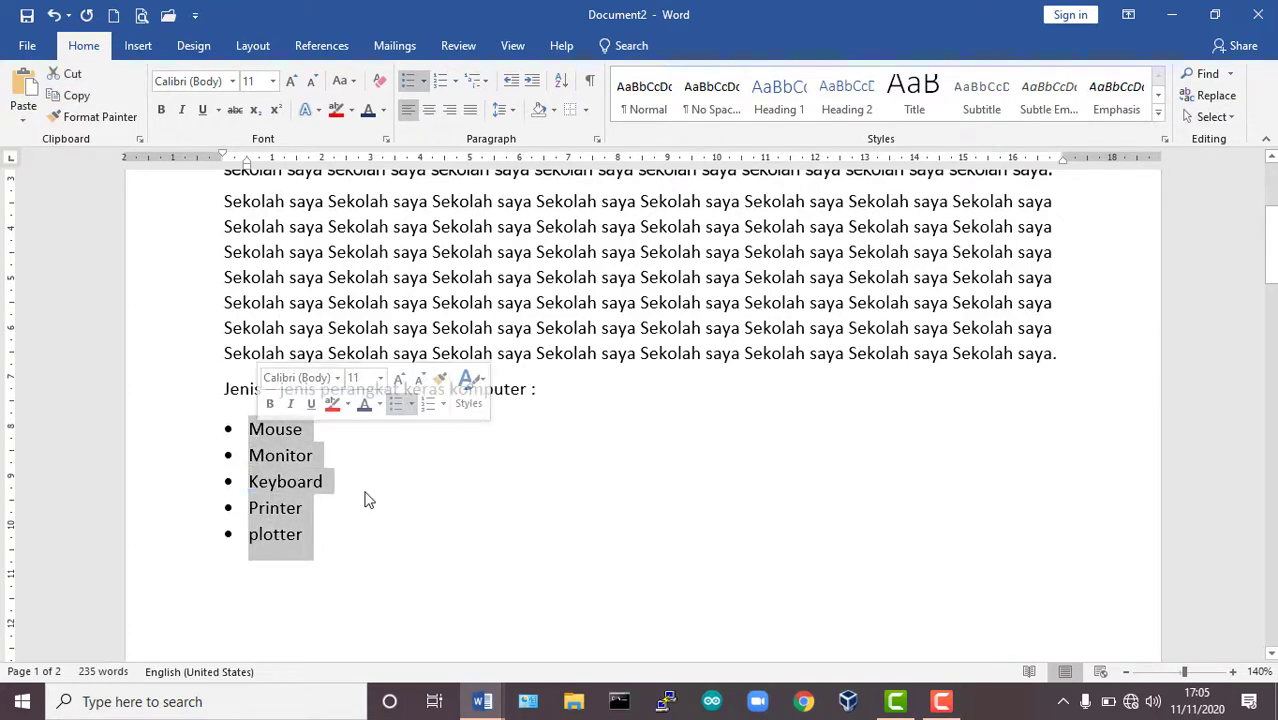
{"action": "left_click", "coordinate": [424, 524]}
End the bulleted list after Plotter and enter the line "Jenis – jenis perangkat lunak komputer" below it.
{"action": "scroll", "coordinate": [420, 476], "scroll_direction": "down", "scroll_amount": 1}
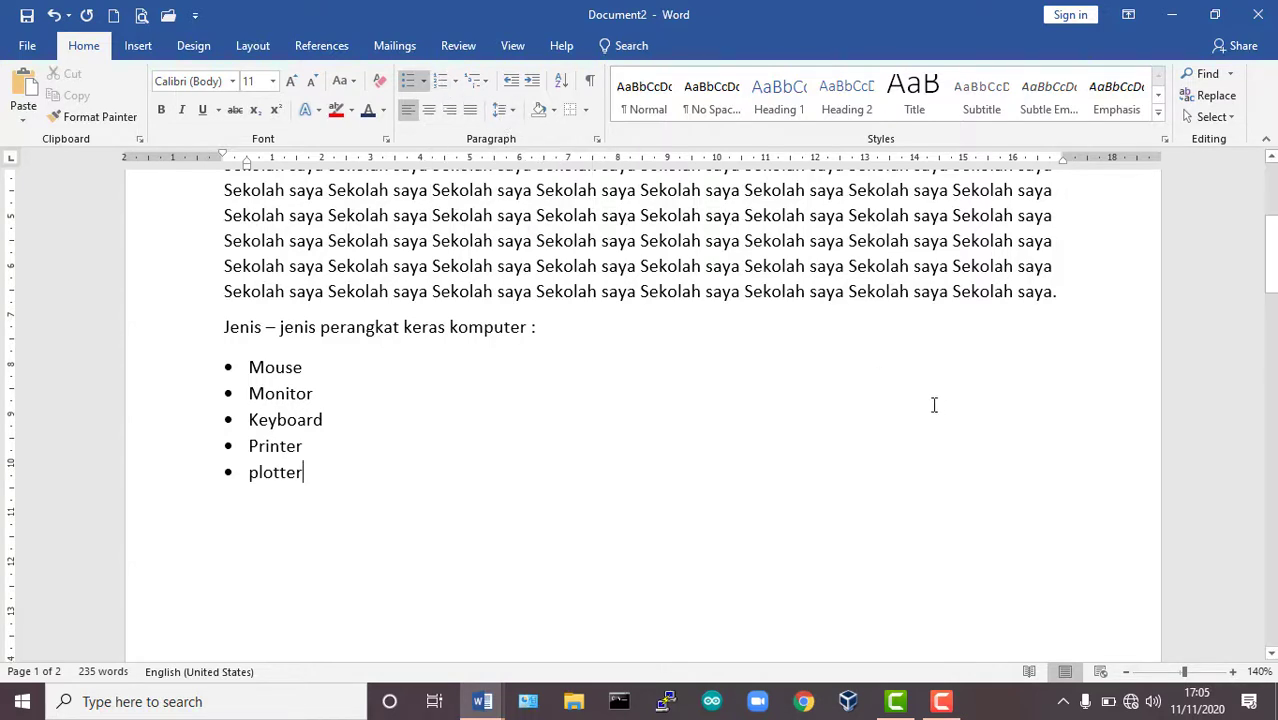
{"action": "key", "text": "Return"}
{"action": "key", "text": "BackSpace"}
{"action": "key", "text": "BackSpace"}
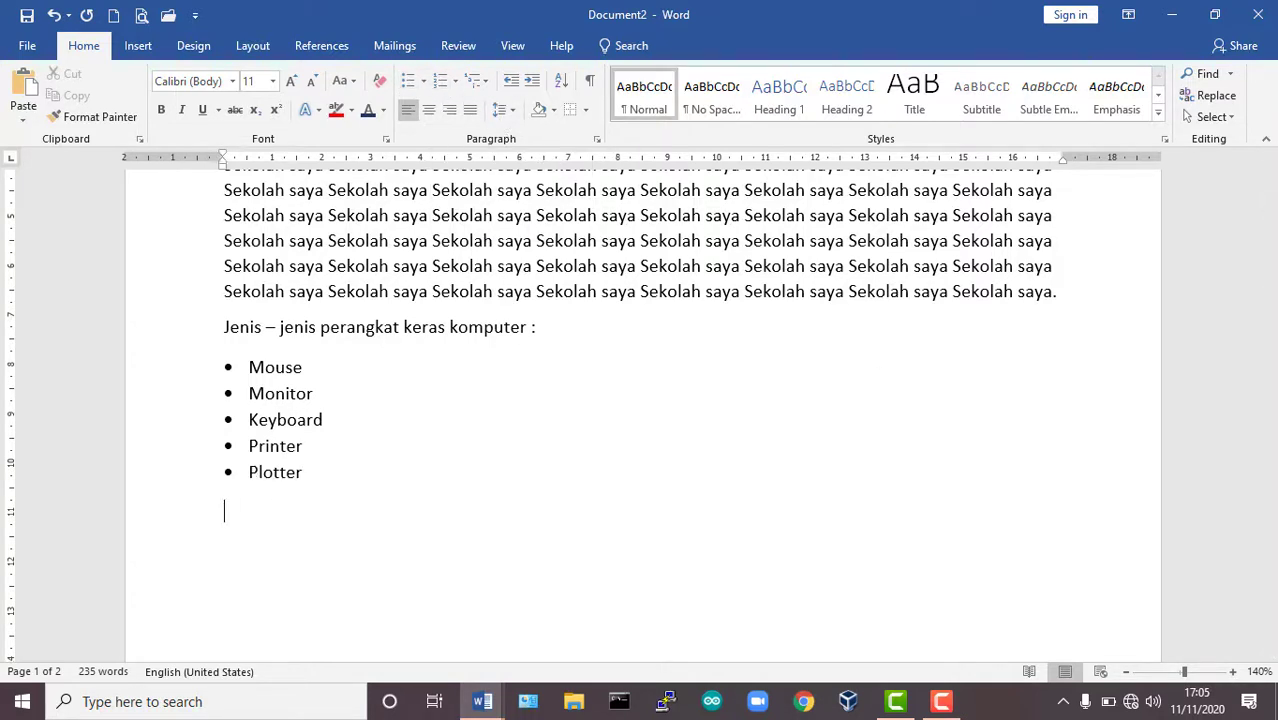
{"action": "type", "text": "jenis "}
{"action": "type", "text": "- jenis "}
{"action": "type", "text": "perangkat"}
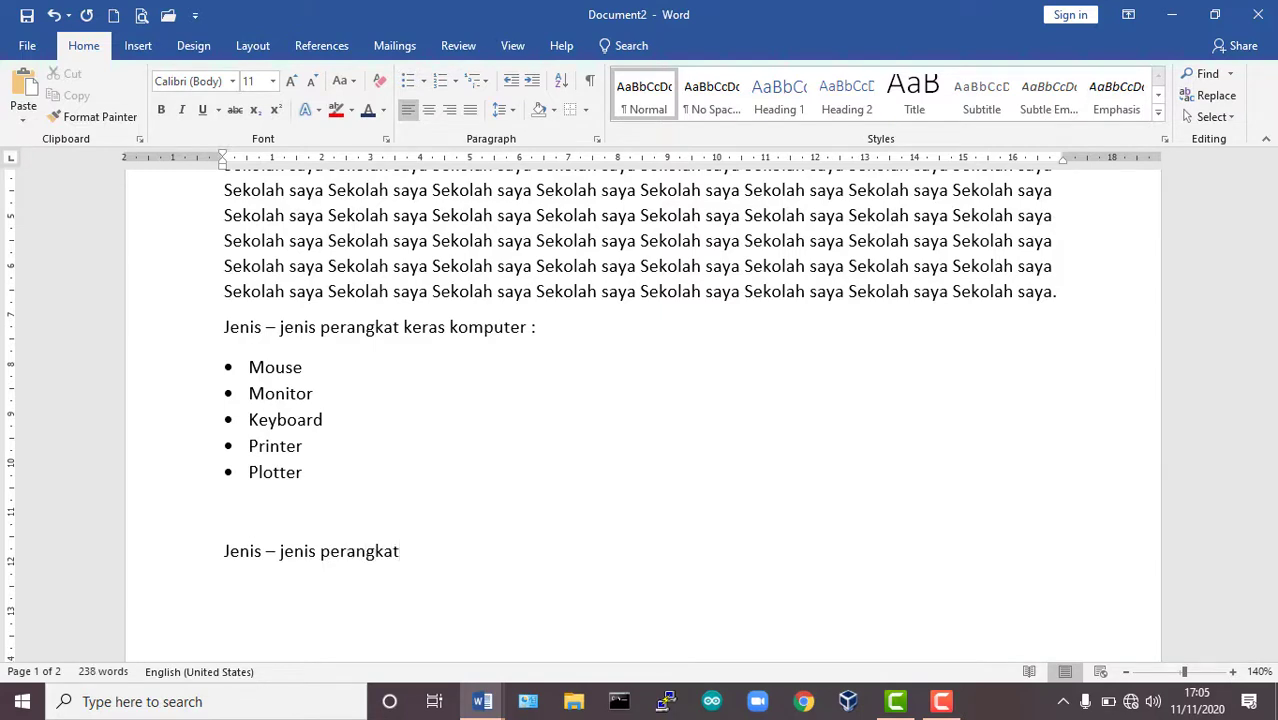
{"action": "type", "text": " lunak komputer"}
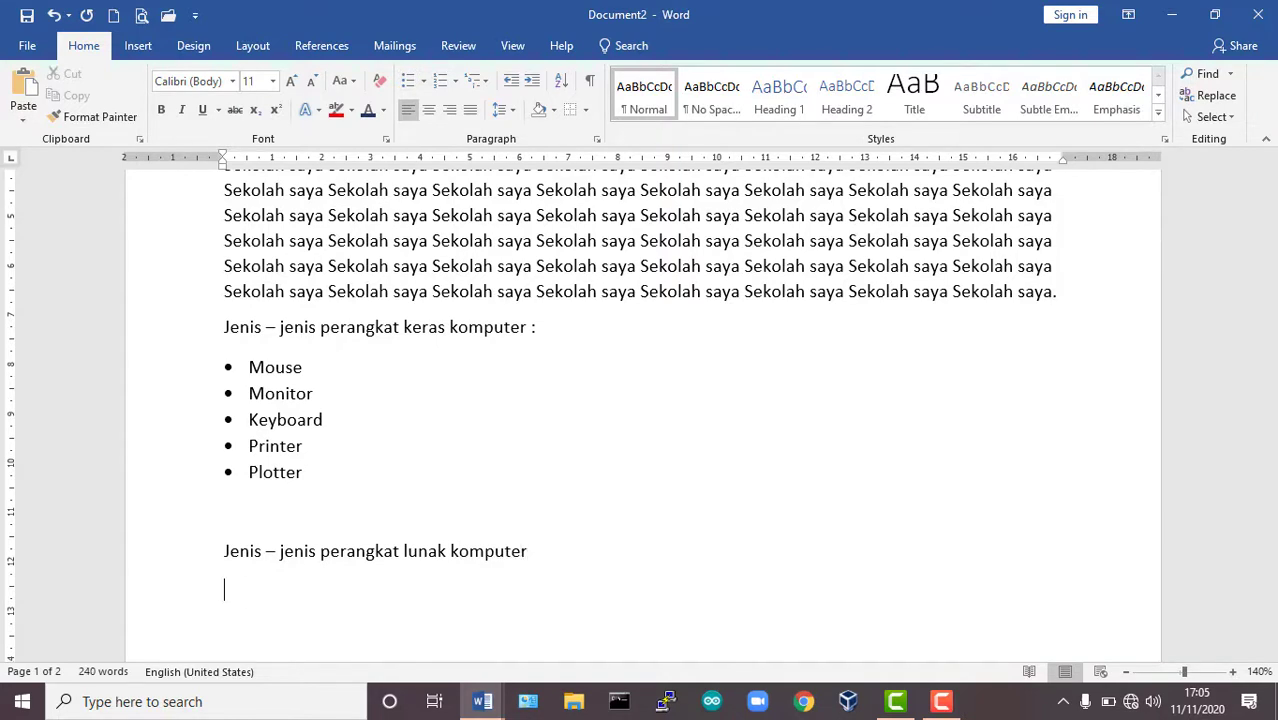
Start a numbered list in the 1. 2. 3. format under the software line with the items Sistem operasi, Aplikasi and Sistem utility.
{"action": "left_click", "coordinate": [456, 81]}
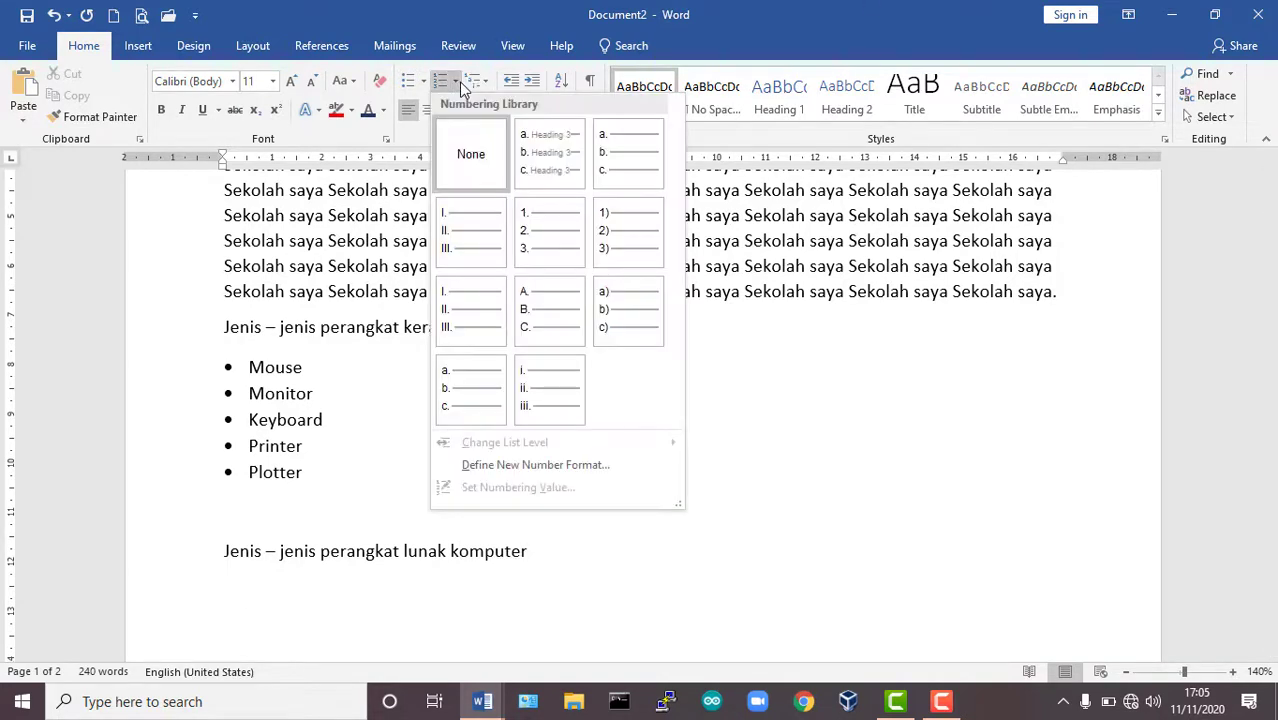
{"action": "left_click", "coordinate": [549, 232]}
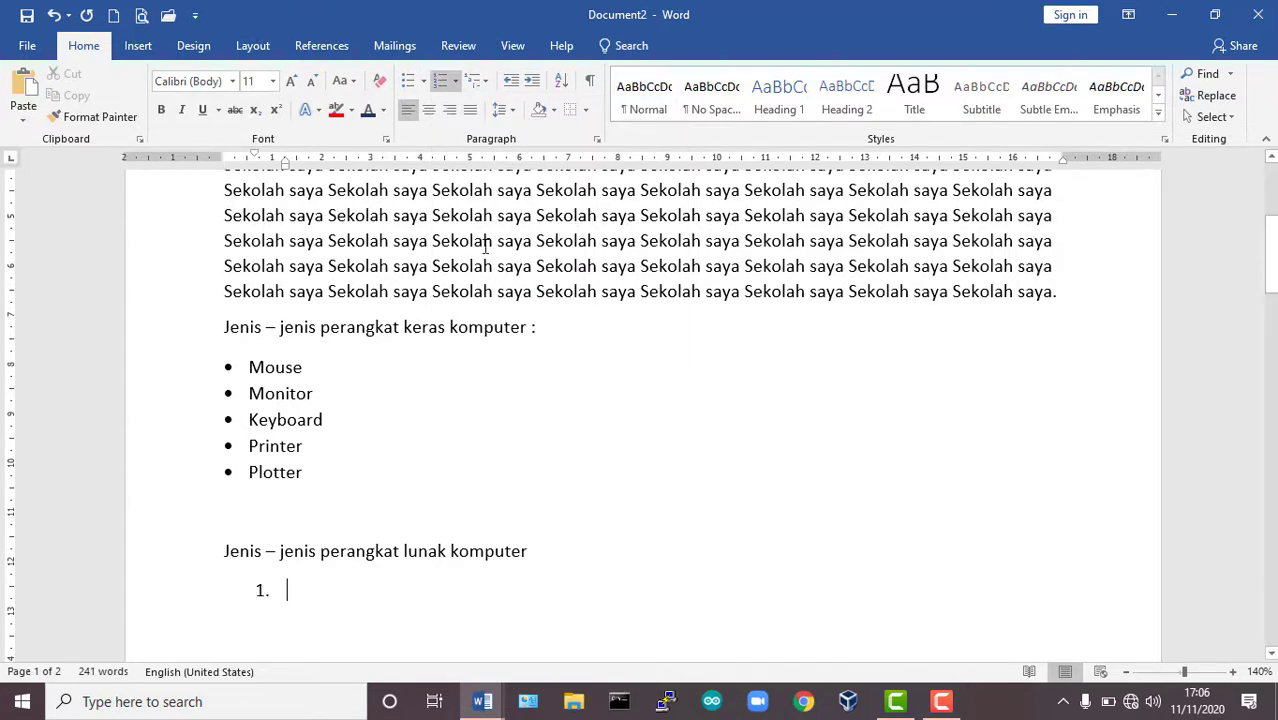
{"action": "type", "text": "sistem ope"}
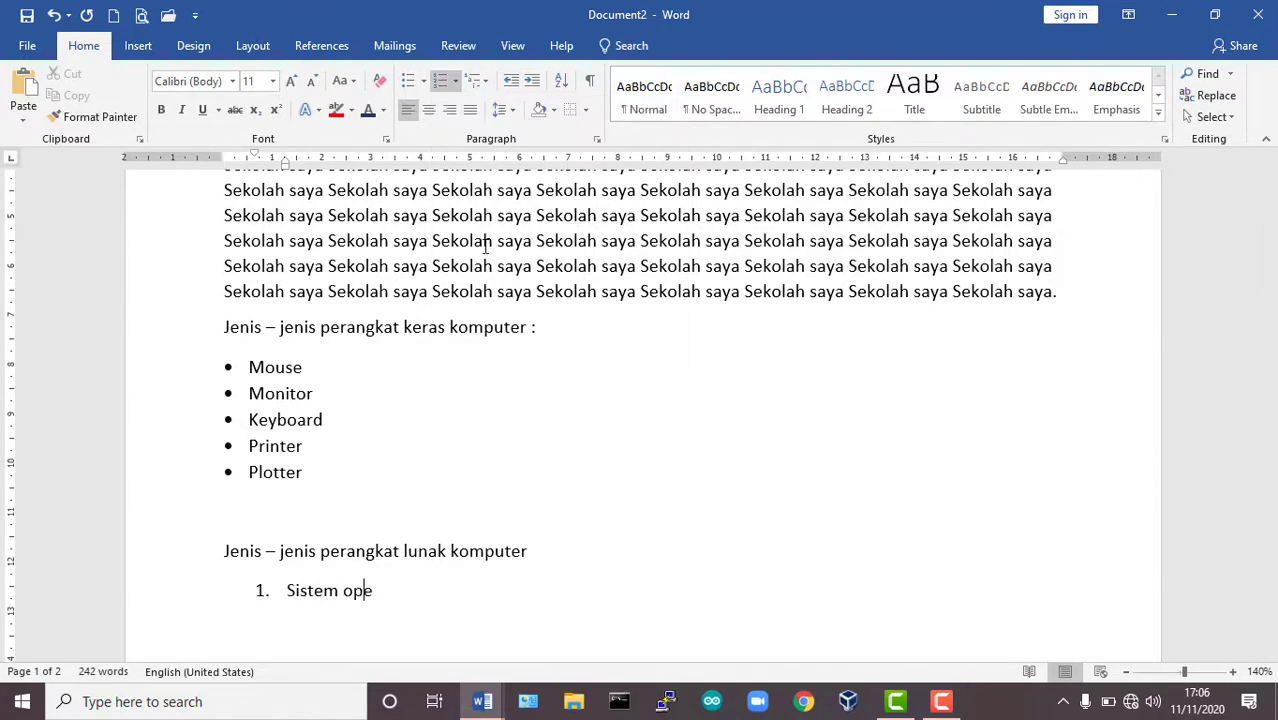
{"action": "key", "text": "Return"}
{"action": "type", "text": "aplikasi"}
{"action": "key", "text": "Return"}
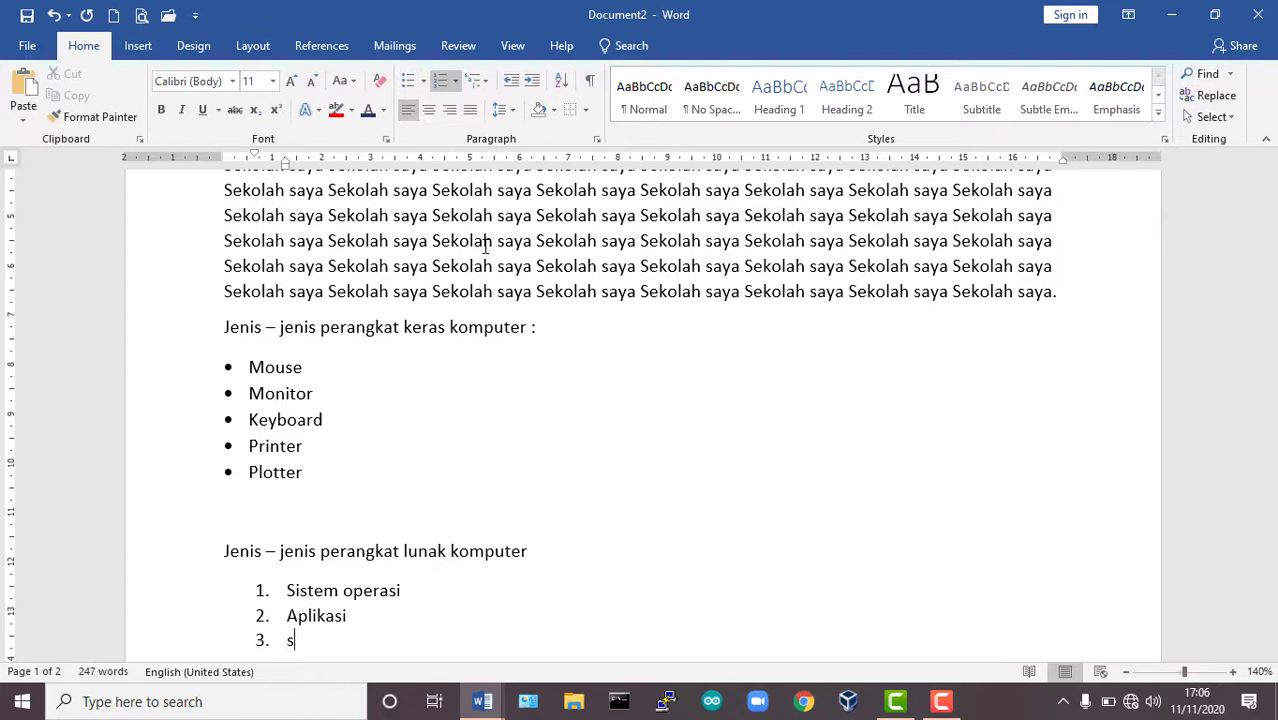
{"action": "type", "text": "sistem utility"}
{"action": "key", "text": "Return"}
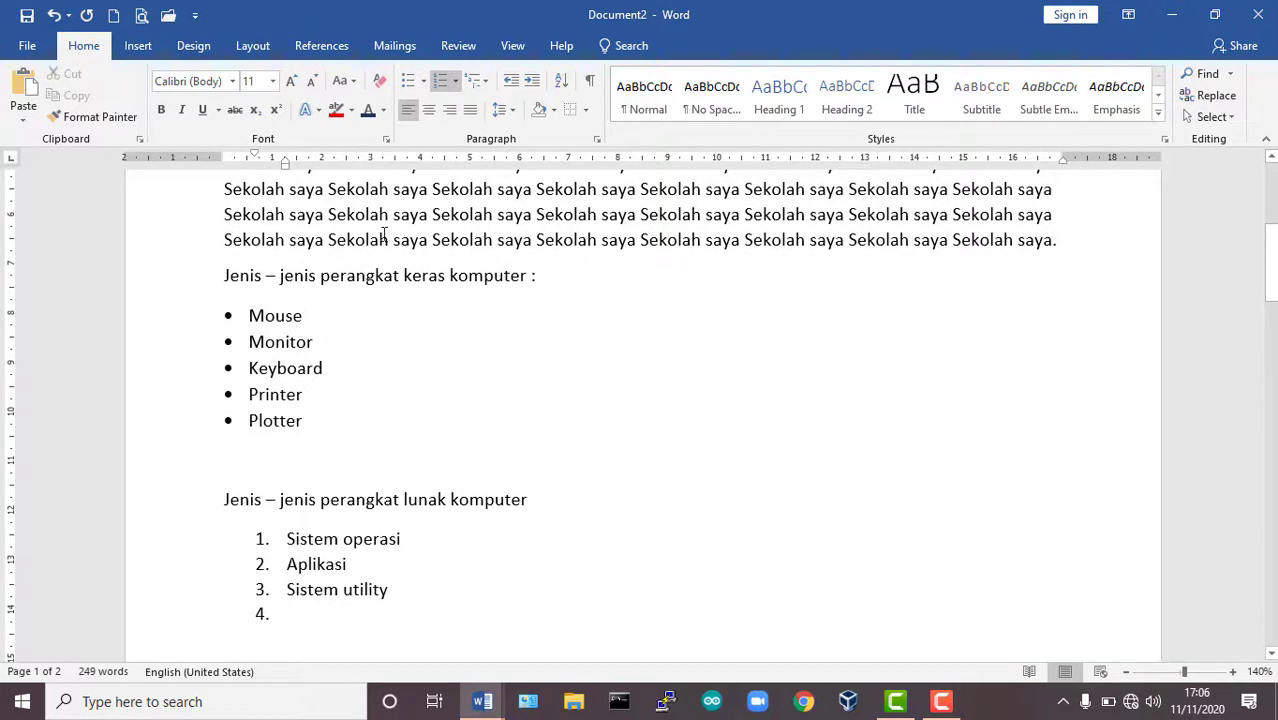
Add Entertainment, Grafis and Game as the remaining items of the numbered software list.
{"action": "scroll", "coordinate": [388, 315], "scroll_direction": "down", "scroll_amount": 1}
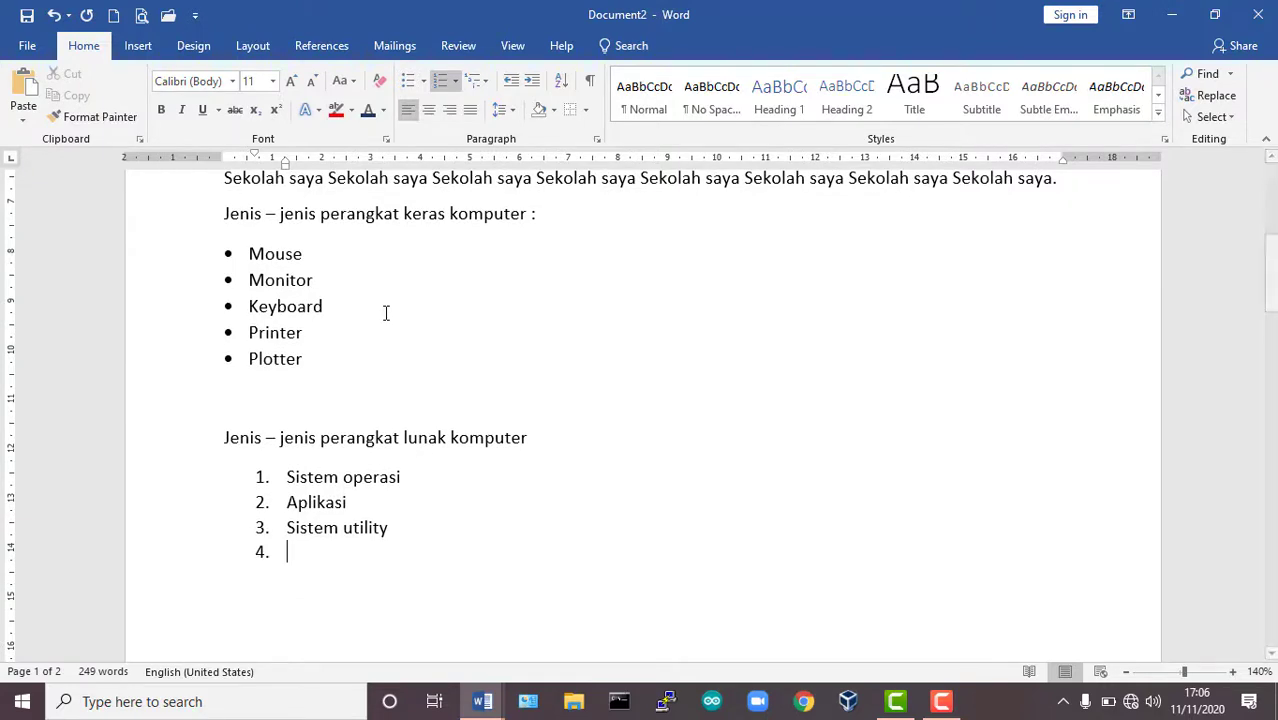
{"action": "type", "text": "enter"}
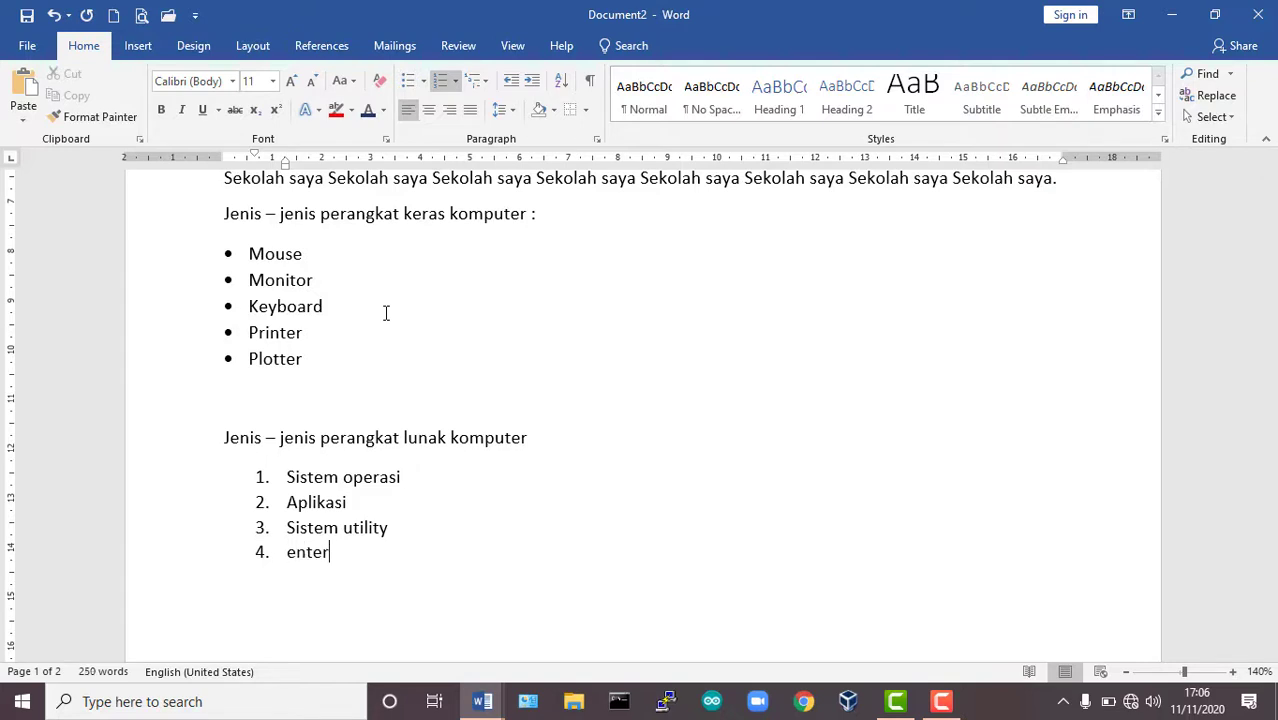
{"action": "type", "text": "tainment"}
{"action": "key", "text": "Return"}
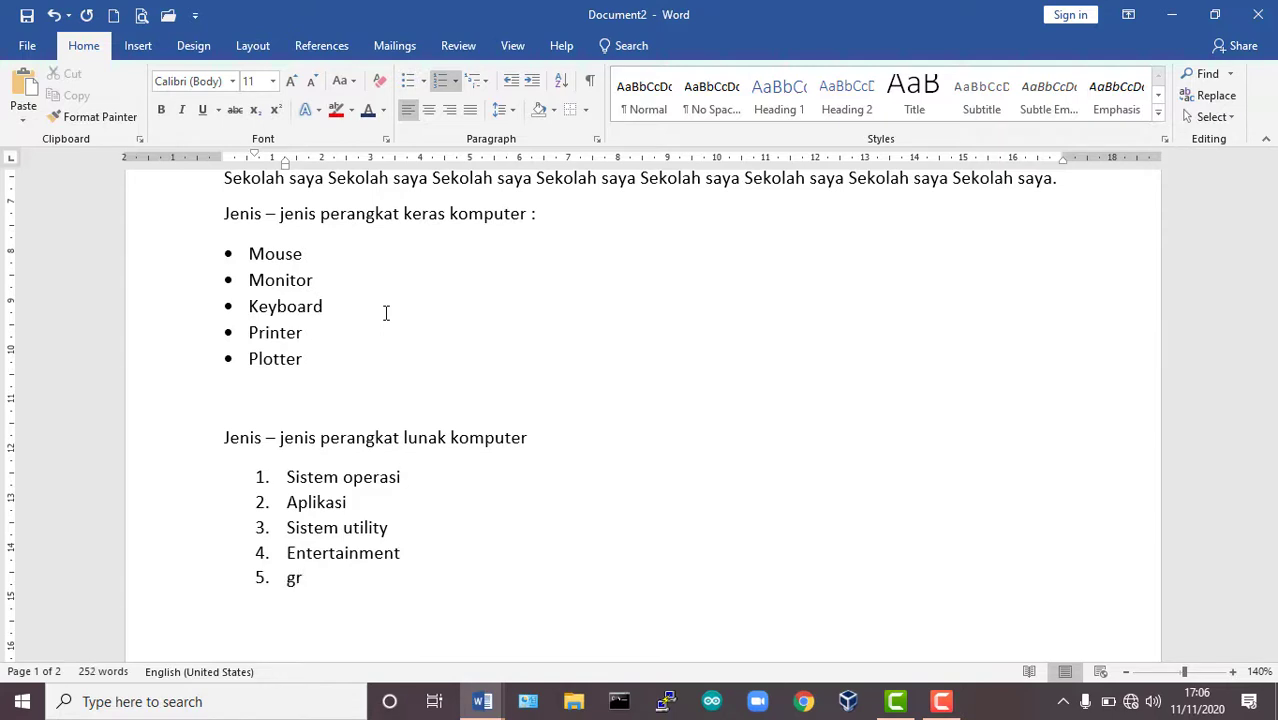
{"action": "key", "text": "Return"}
{"action": "type", "text": "game"}
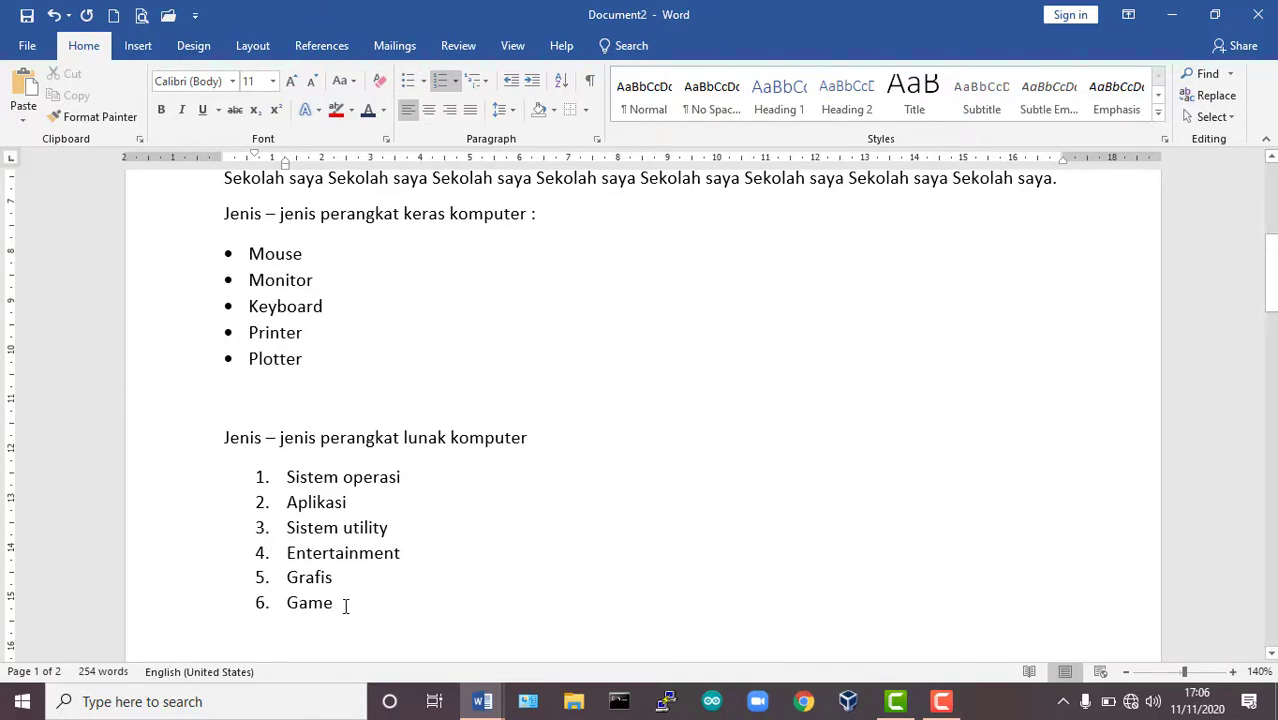
Align the six numbered software items with the left margin and start their numbering at 3 as a new list.
{"action": "left_click_drag", "start_coordinate": [345, 606], "coordinate": [288, 477]}
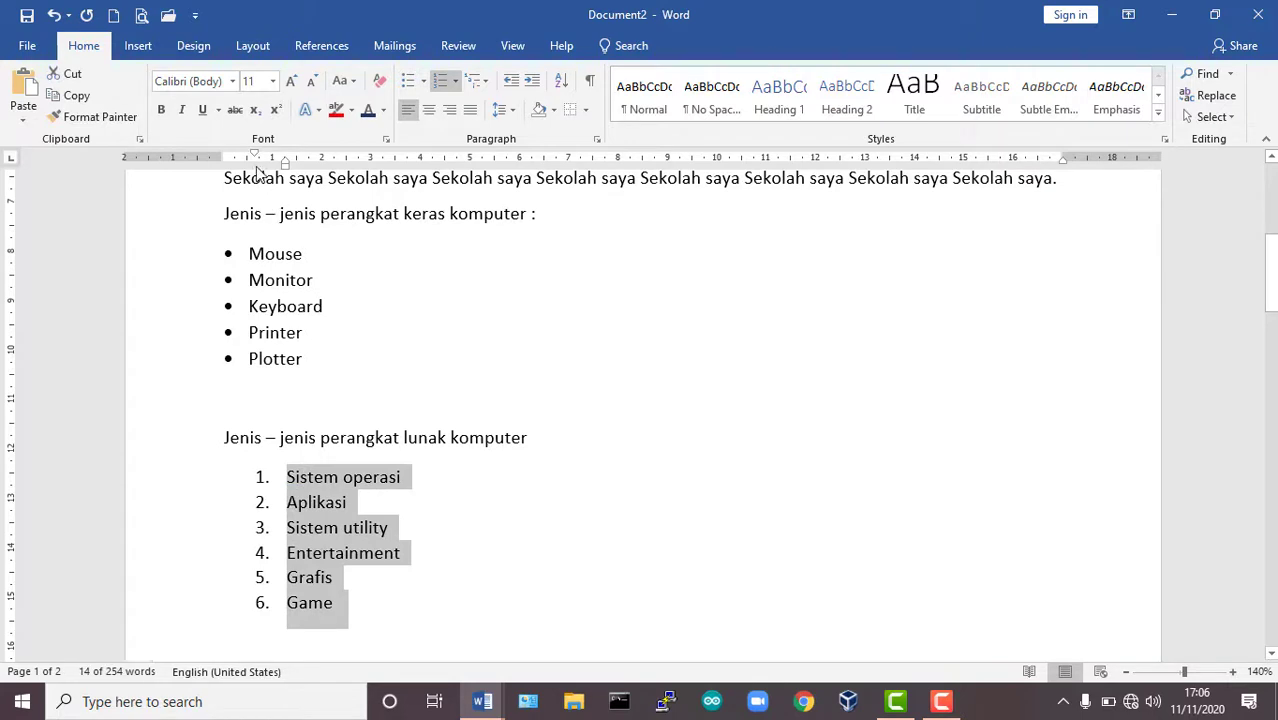
{"action": "mouse_move", "coordinate": [255, 160]}
{"action": "left_mouse_down"}
{"action": "mouse_move", "coordinate": [225, 161]}
{"action": "mouse_move", "coordinate": [258, 163]}
{"action": "mouse_move", "coordinate": [248, 177]}
{"action": "left_mouse_up"}
{"action": "left_click", "coordinate": [456, 81]}
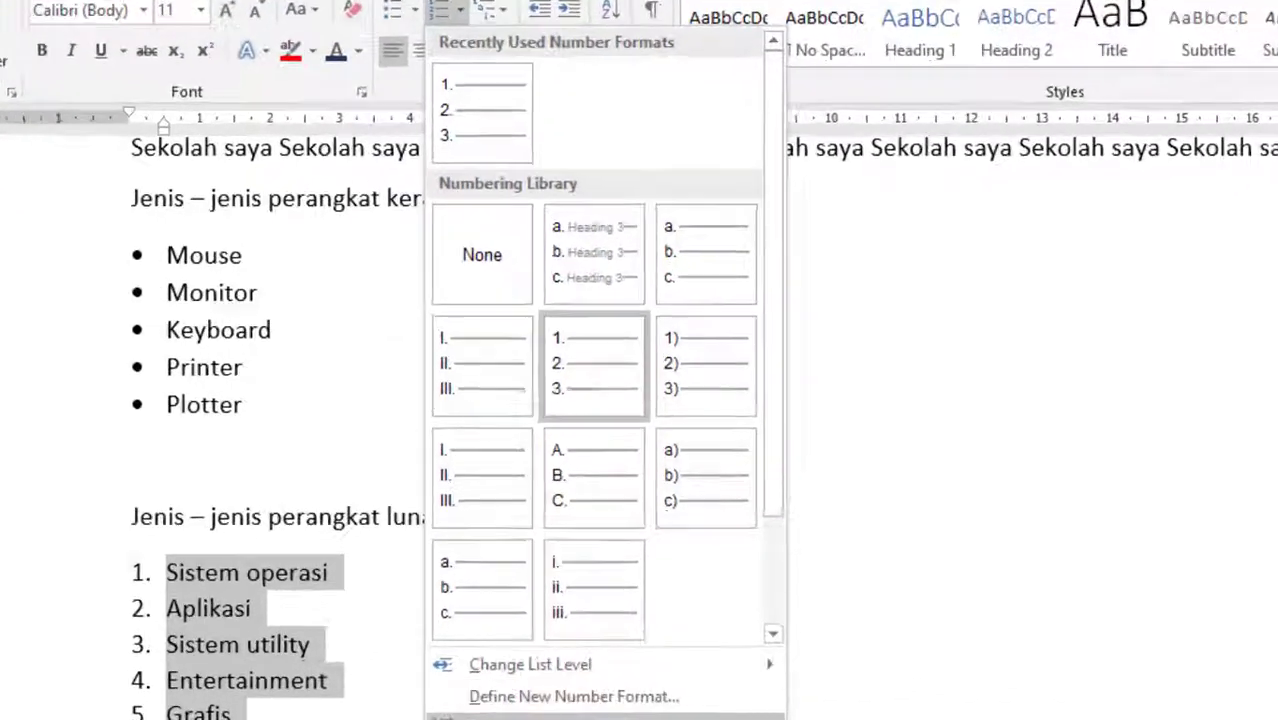
{"action": "left_click", "coordinate": [609, 669]}
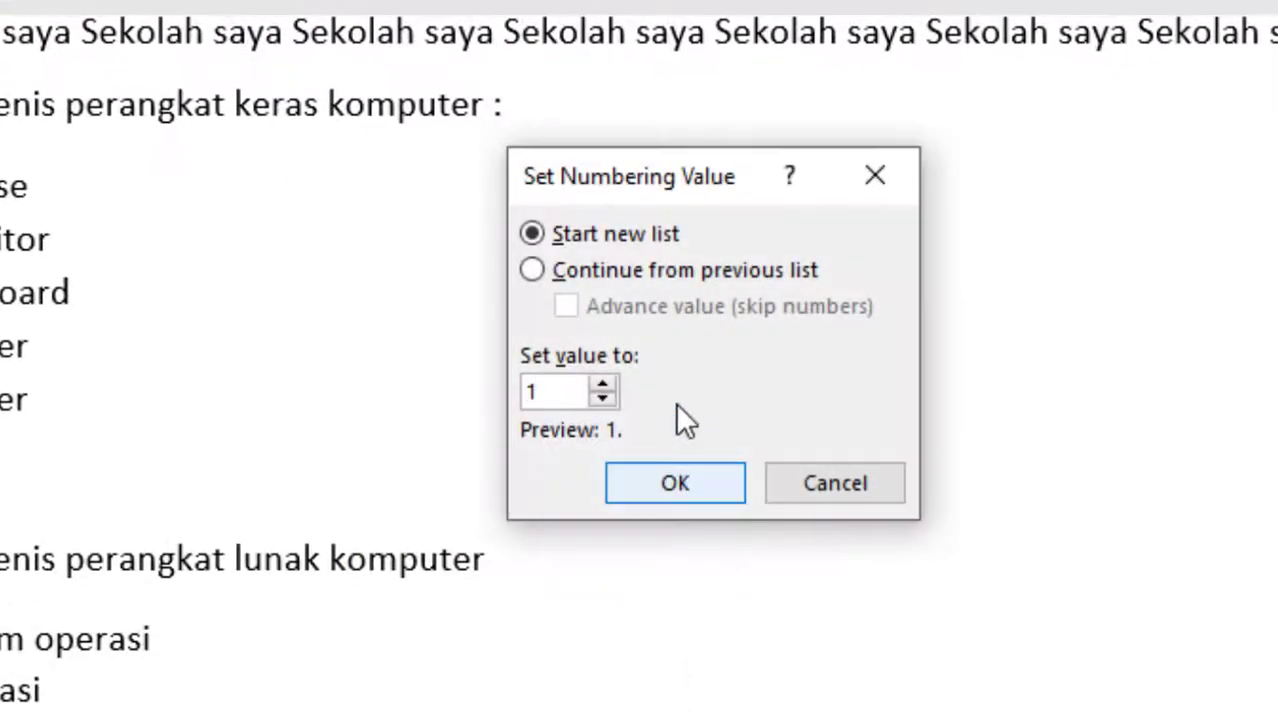
{"action": "left_click", "coordinate": [602, 386]}
{"action": "left_click", "coordinate": [602, 386]}
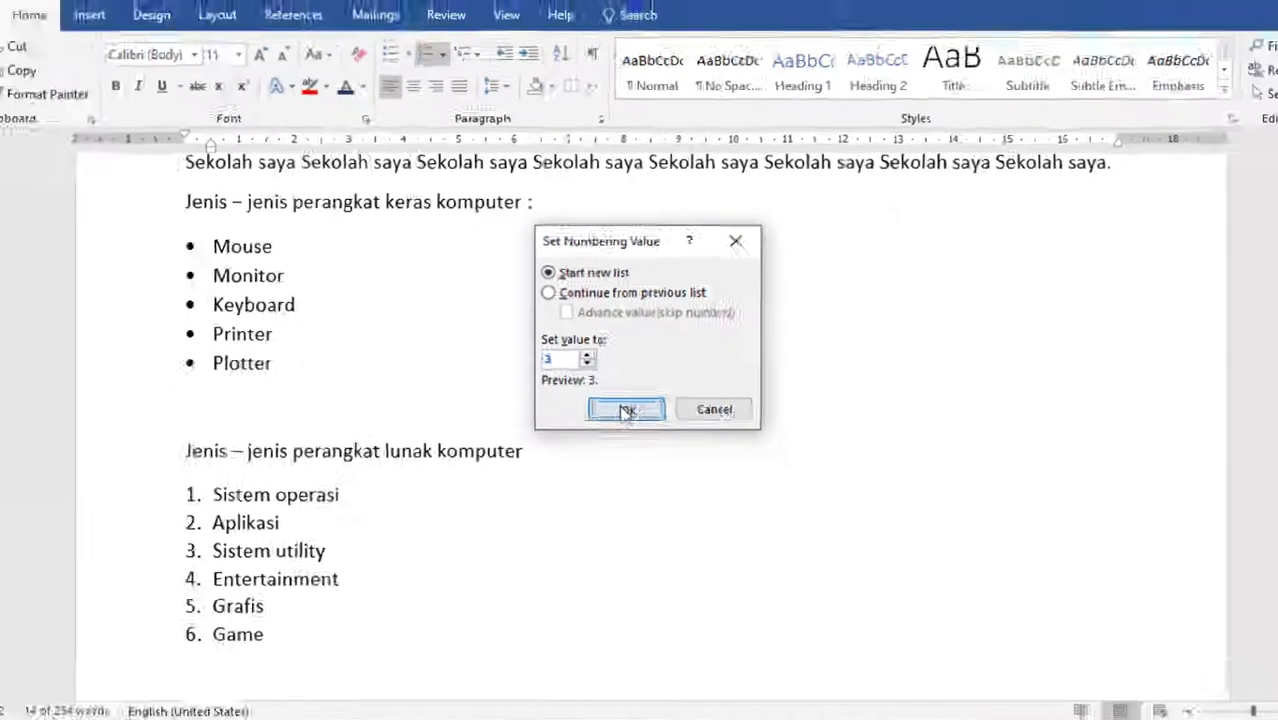
{"action": "left_click", "coordinate": [626, 410]}
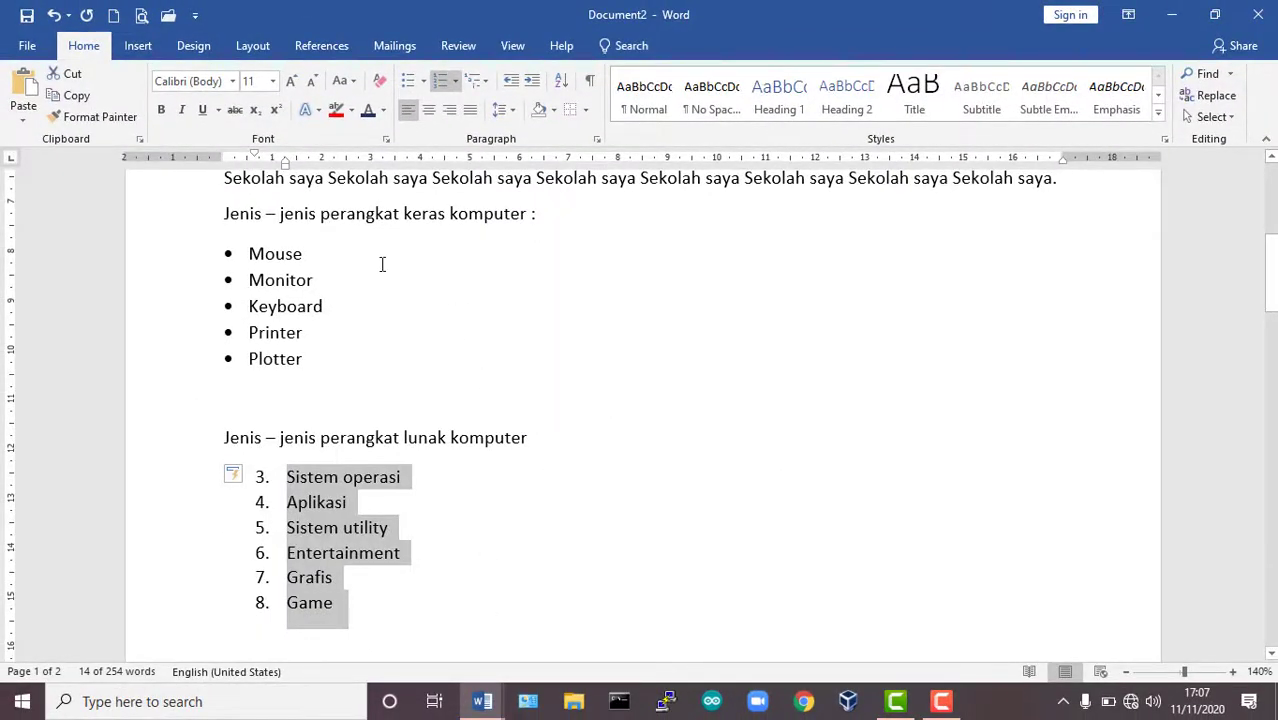
Restart the numbering of the software list at 1 as a new list.
{"action": "left_click", "coordinate": [456, 81]}
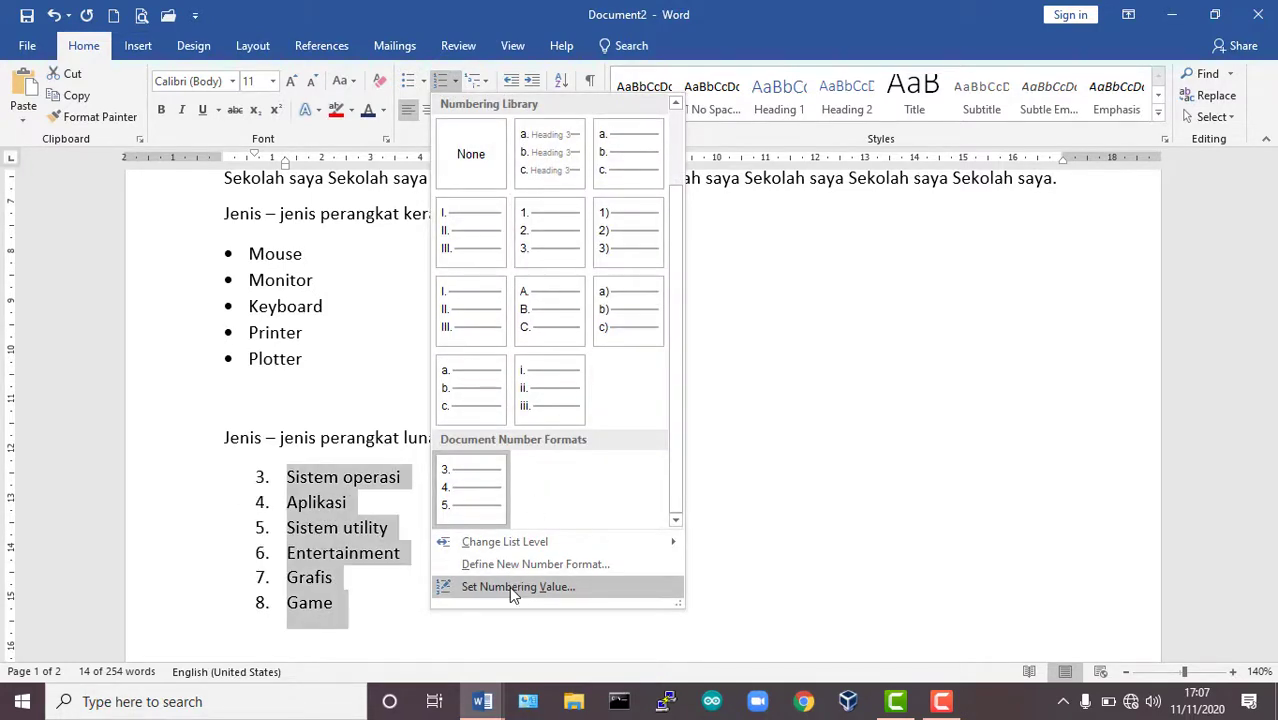
{"action": "mouse_move", "coordinate": [505, 540]}
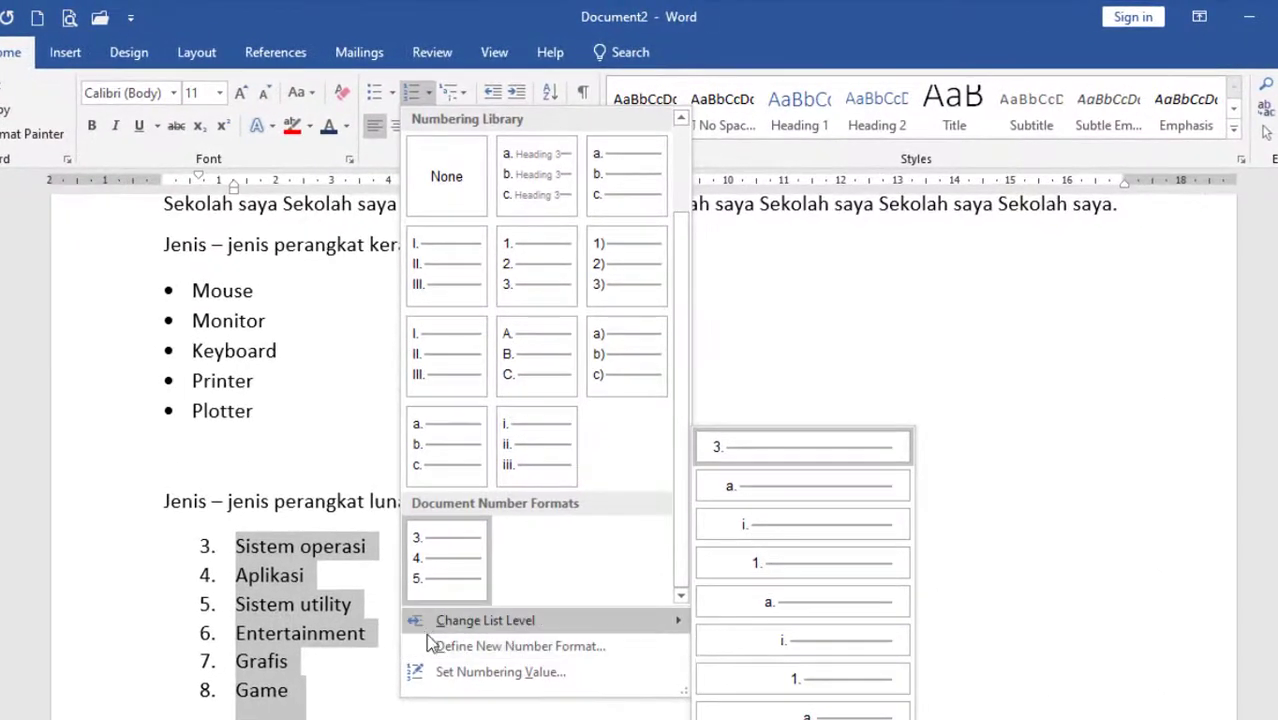
{"action": "left_click", "coordinate": [452, 672]}
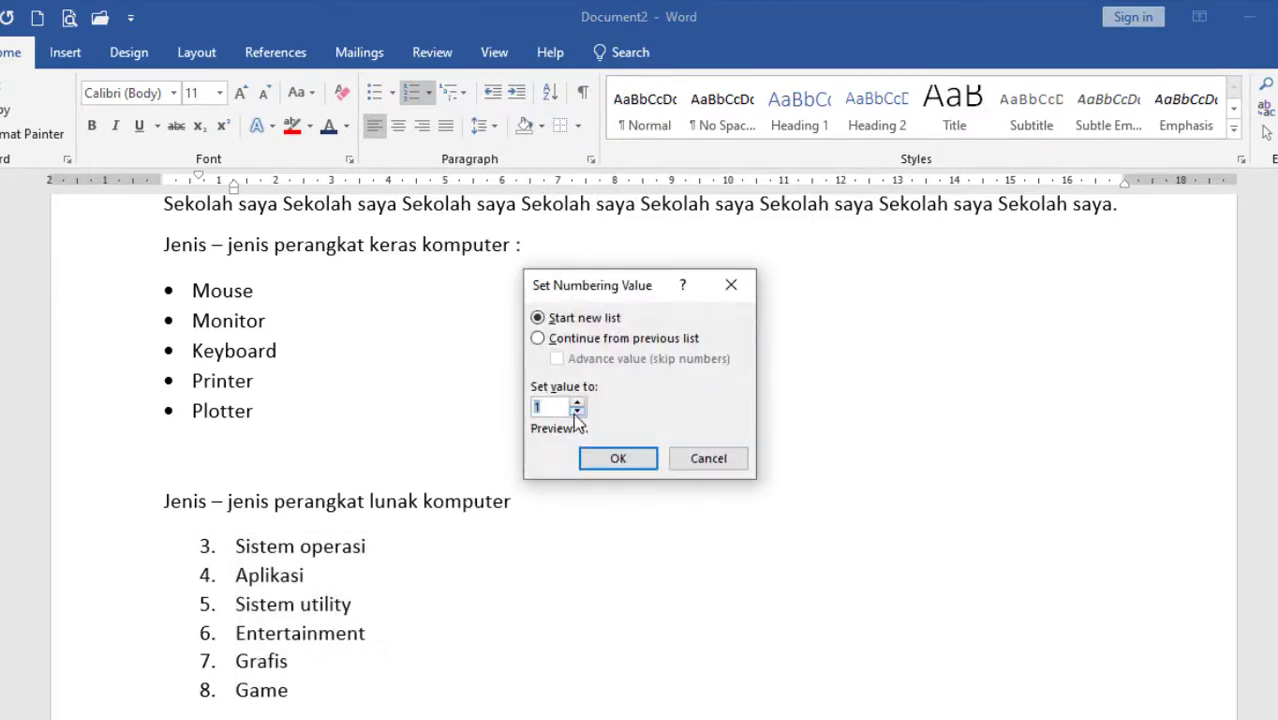
{"action": "left_click", "coordinate": [610, 459]}
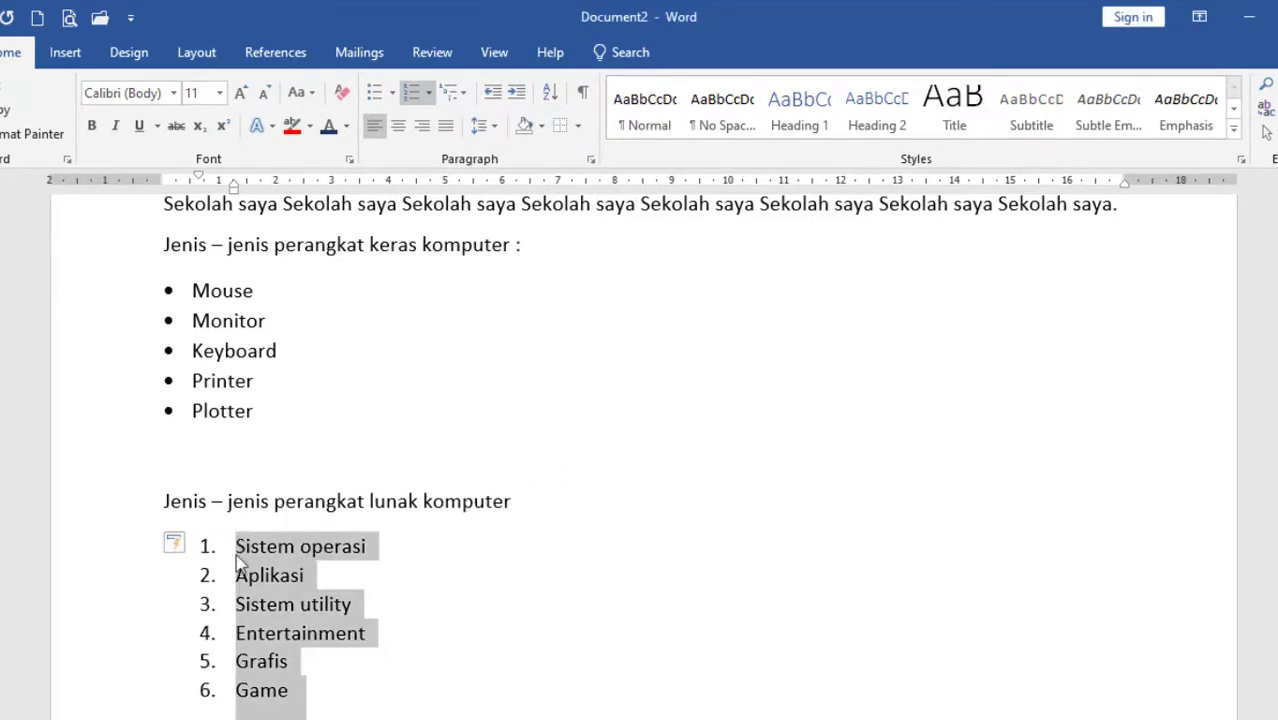
Shift the numbered software list's indent back to the left margin.
{"action": "left_click", "coordinate": [428, 92]}
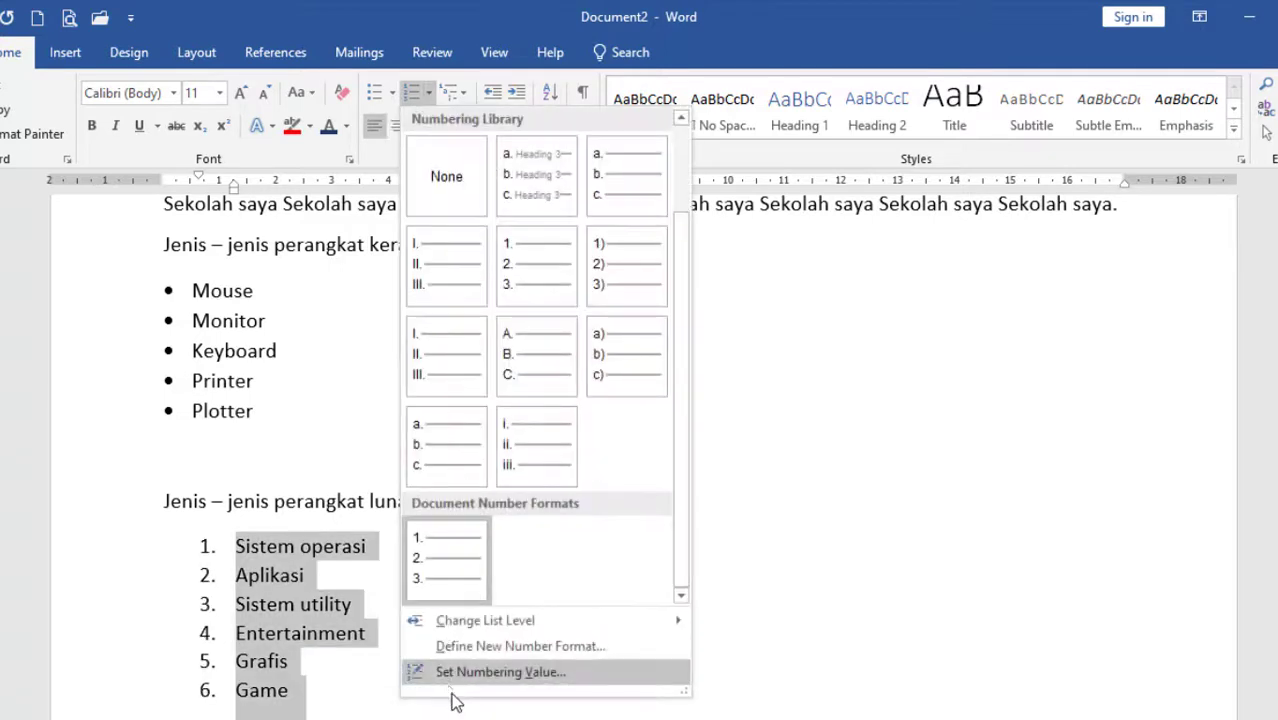
{"action": "left_click", "coordinate": [943, 395]}
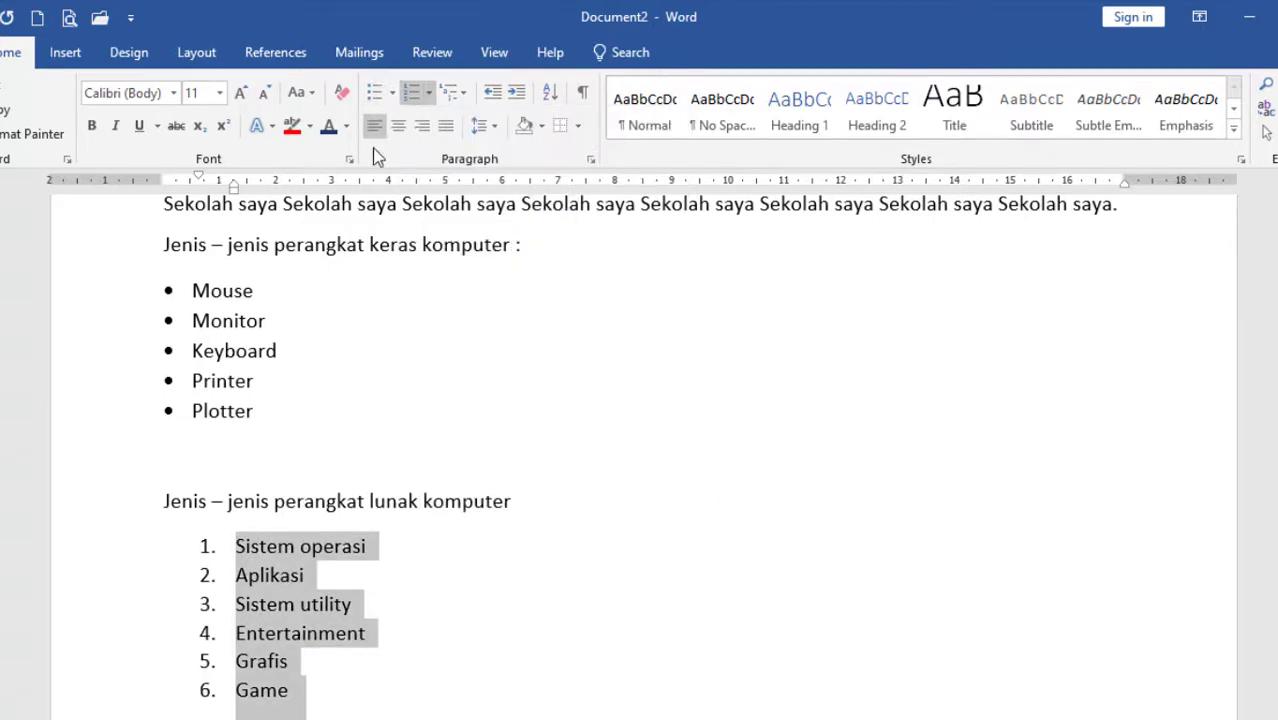
{"action": "mouse_move", "coordinate": [200, 179]}
{"action": "left_mouse_down"}
{"action": "mouse_move", "coordinate": [164, 179]}
{"action": "mouse_move", "coordinate": [220, 186]}
{"action": "mouse_move", "coordinate": [192, 186]}
{"action": "left_mouse_up"}
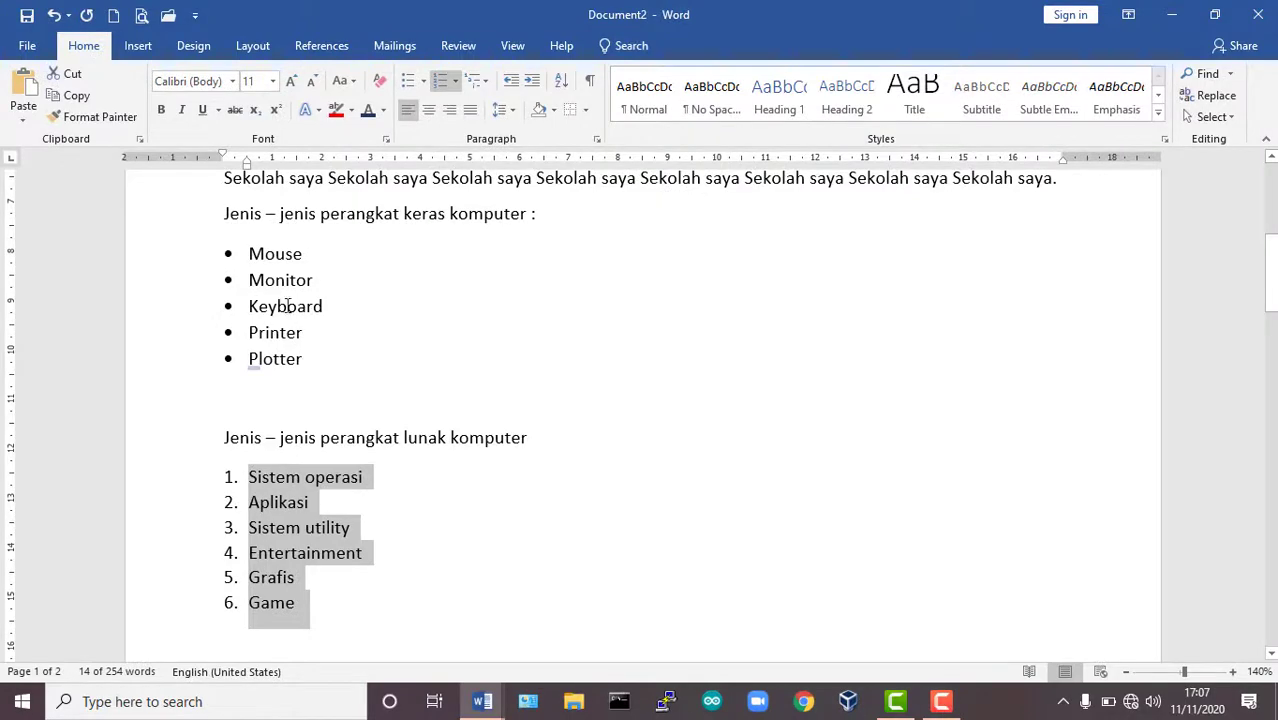
{"action": "left_click_drag", "start_coordinate": [312, 370], "coordinate": [249, 253]}
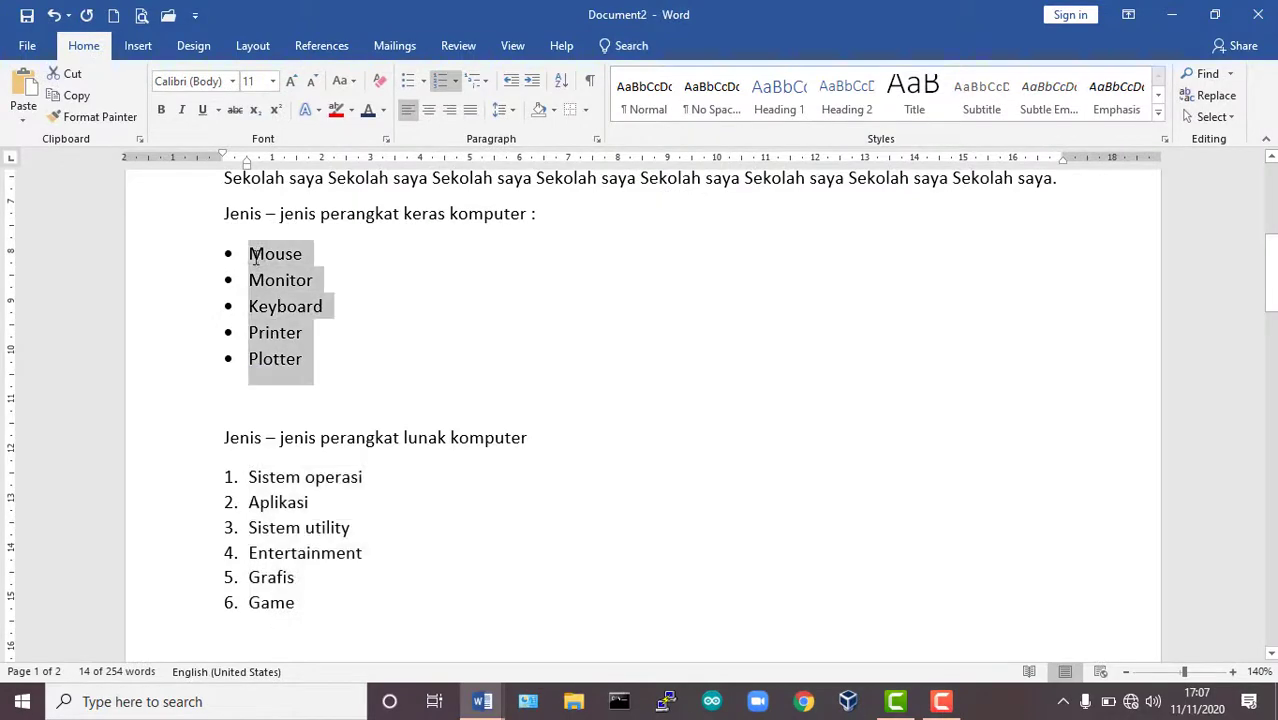
{"action": "left_click", "coordinate": [424, 83]}
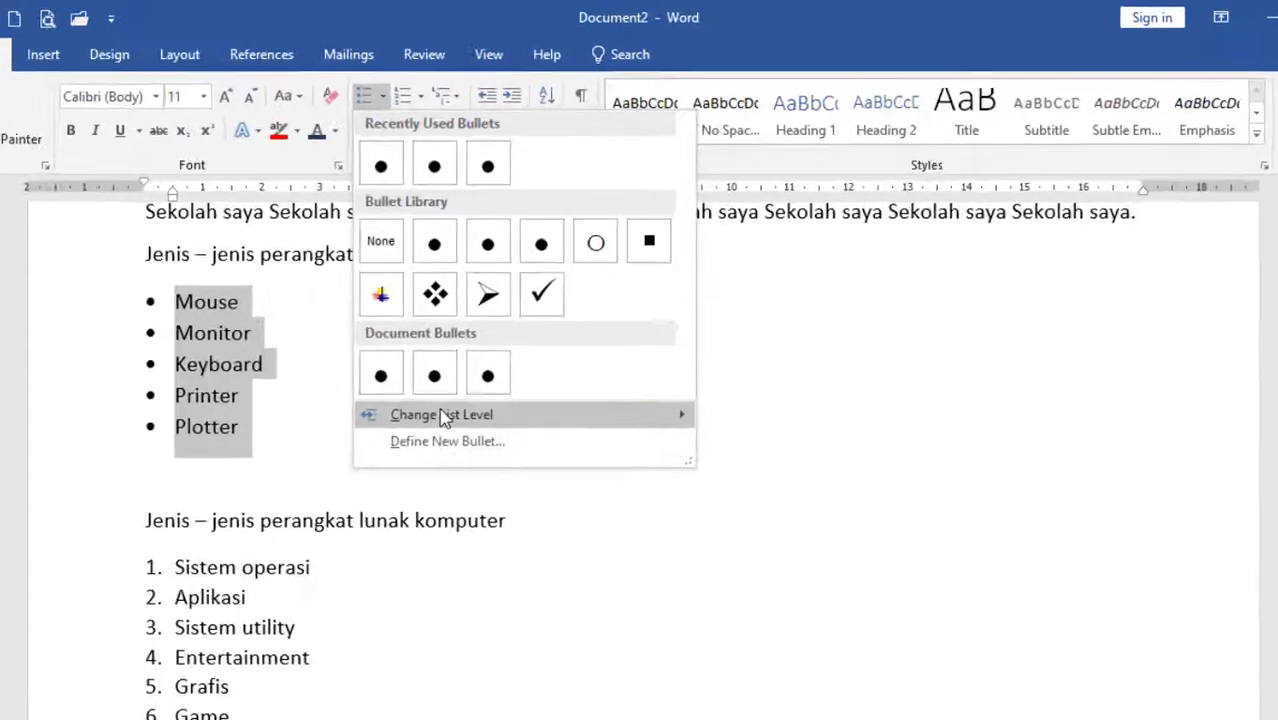
{"action": "mouse_move", "coordinate": [490, 351]}
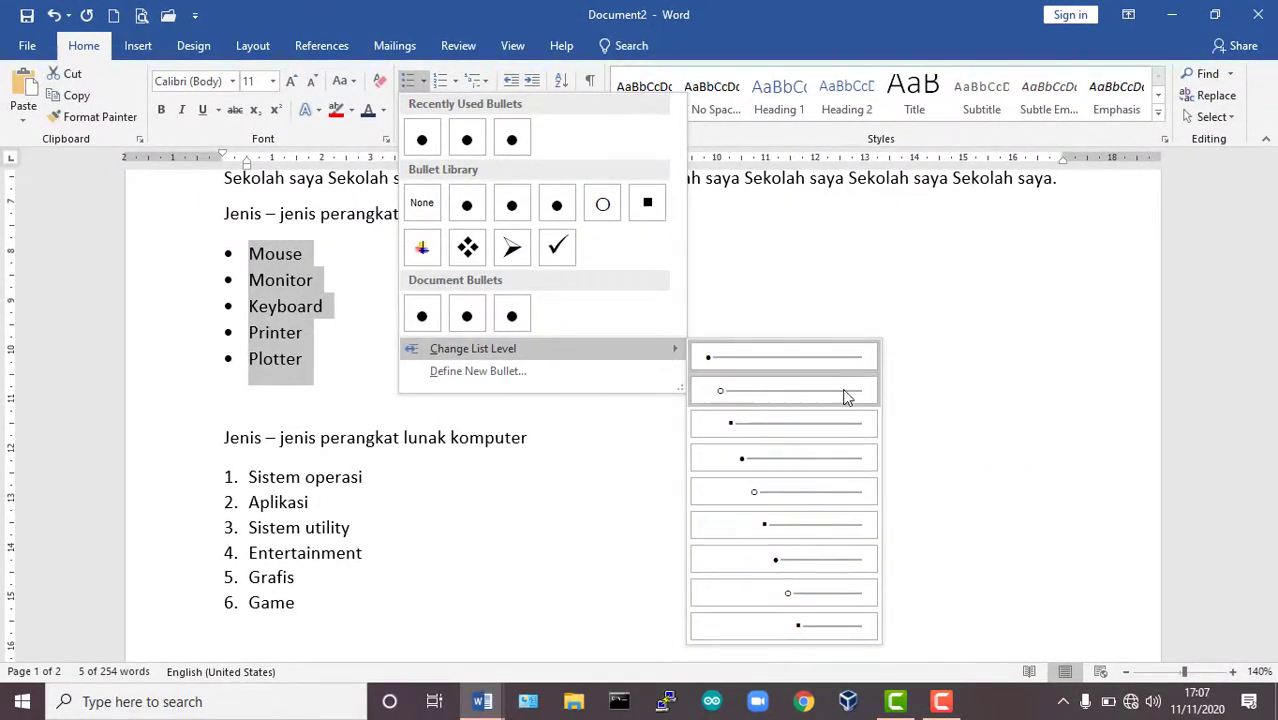
{"action": "left_click", "coordinate": [965, 352]}
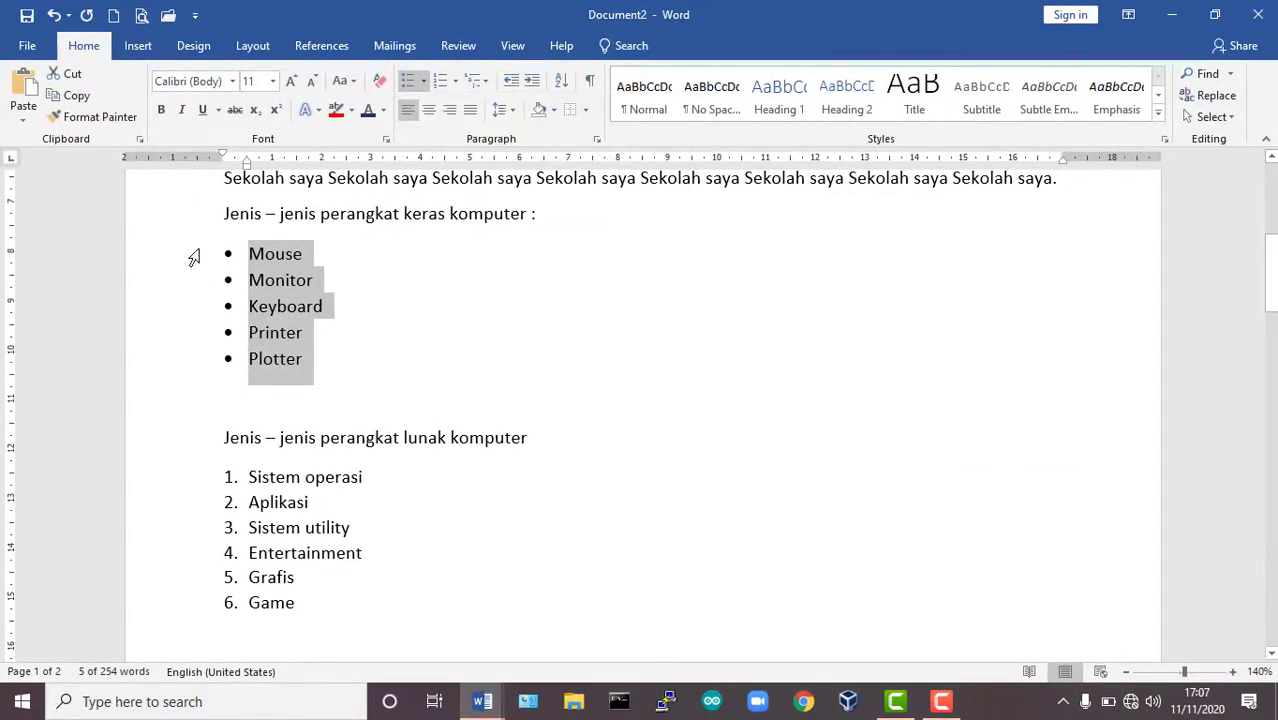
Try an empty second-level bullet under Mouse in the hardware list and remove it again.
{"action": "left_click", "coordinate": [321, 260]}
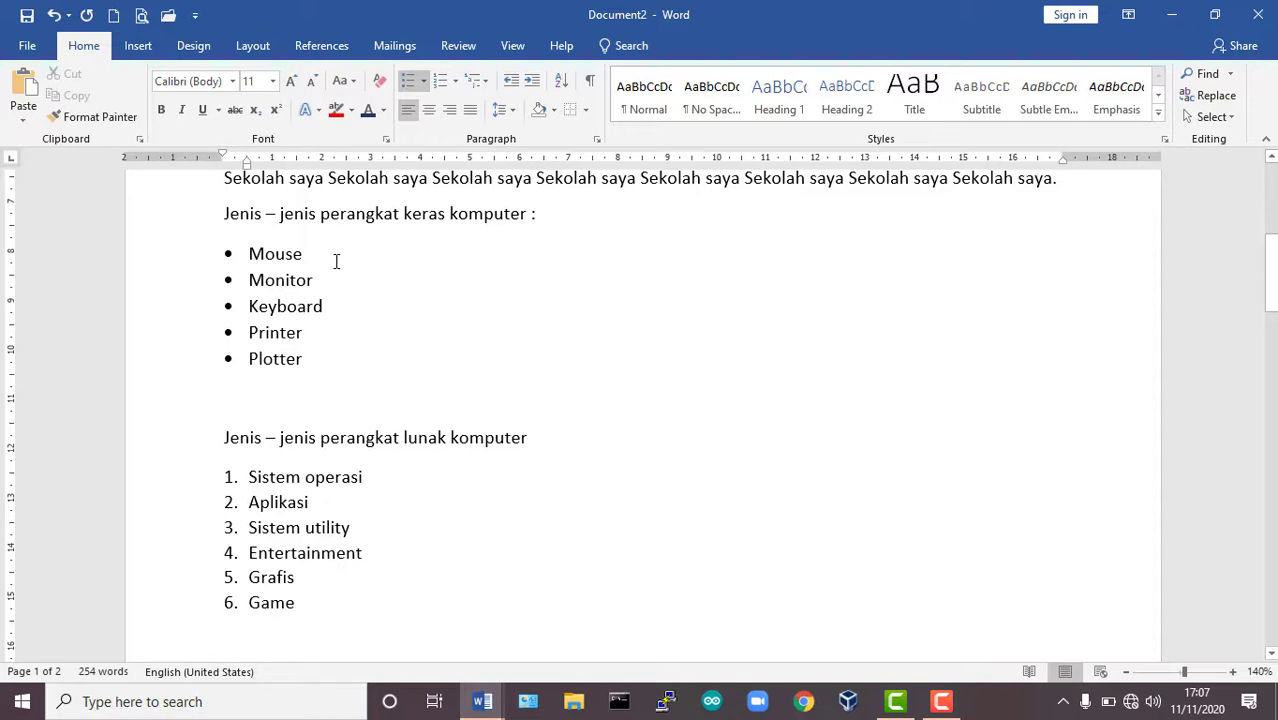
{"action": "key", "text": "Return"}
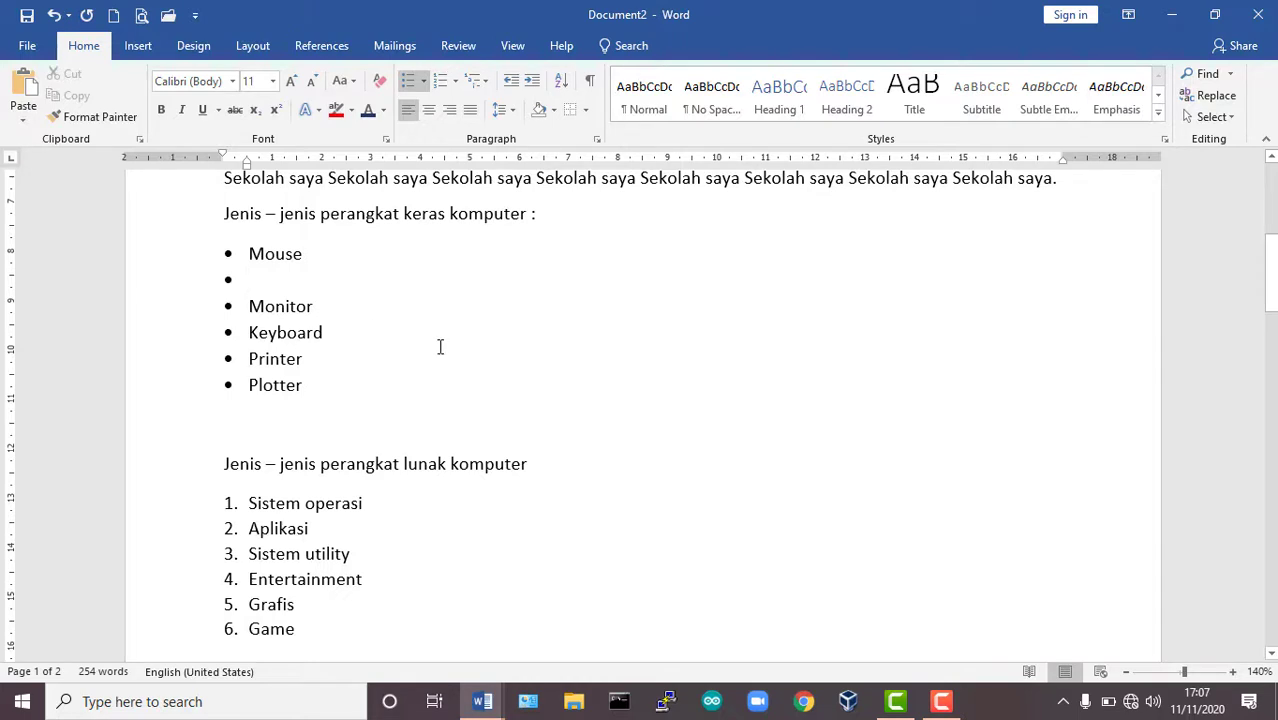
{"action": "key", "text": "Tab"}
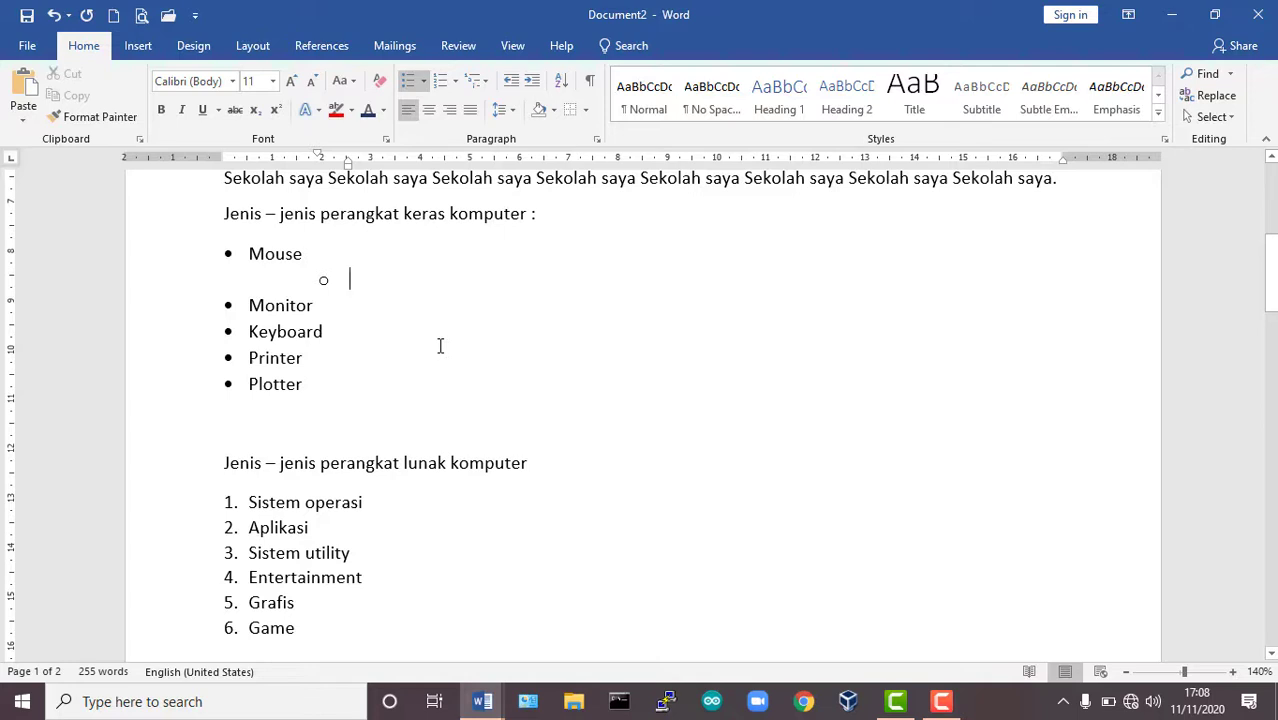
{"action": "key", "text": "Return"}
{"action": "key", "text": "Return"}
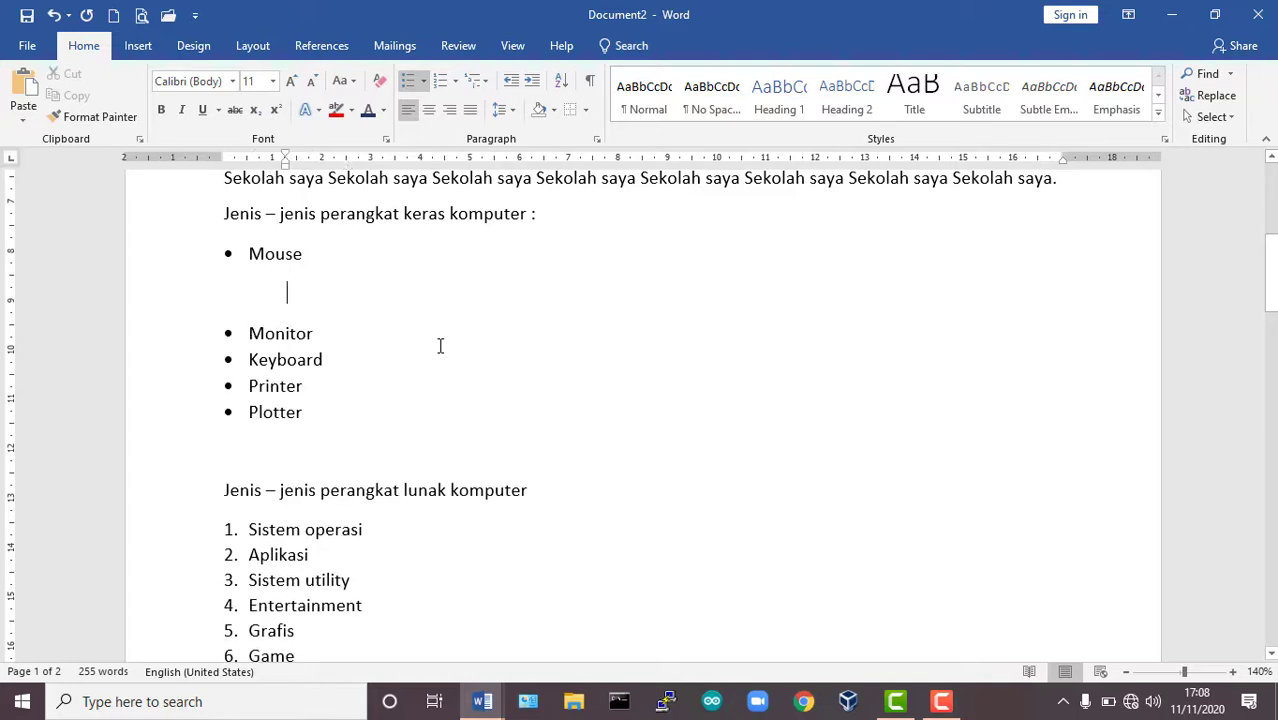
{"action": "key", "text": "BackSpace"}
{"action": "key", "text": "BackSpace"}
{"action": "key", "text": "BackSpace"}
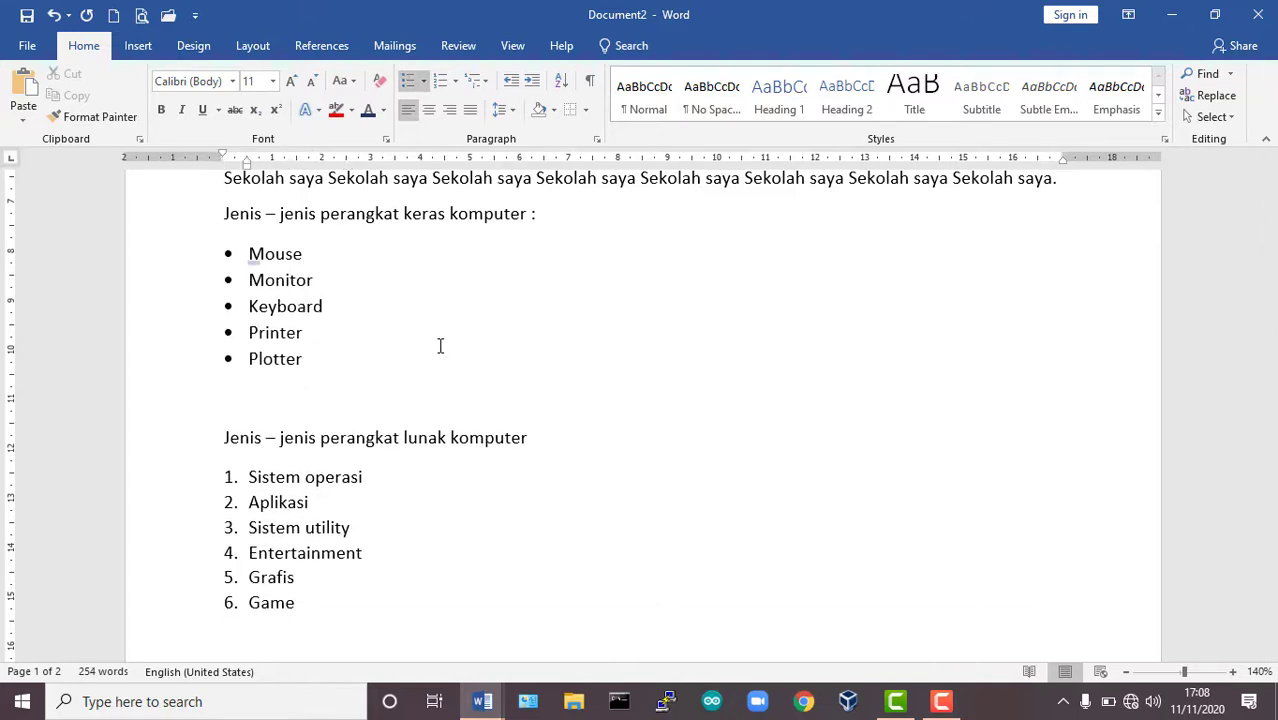
Insert an empty bullet after Mouse and change its list level to the second, hollow-circle level.
{"action": "key", "text": "Return"}
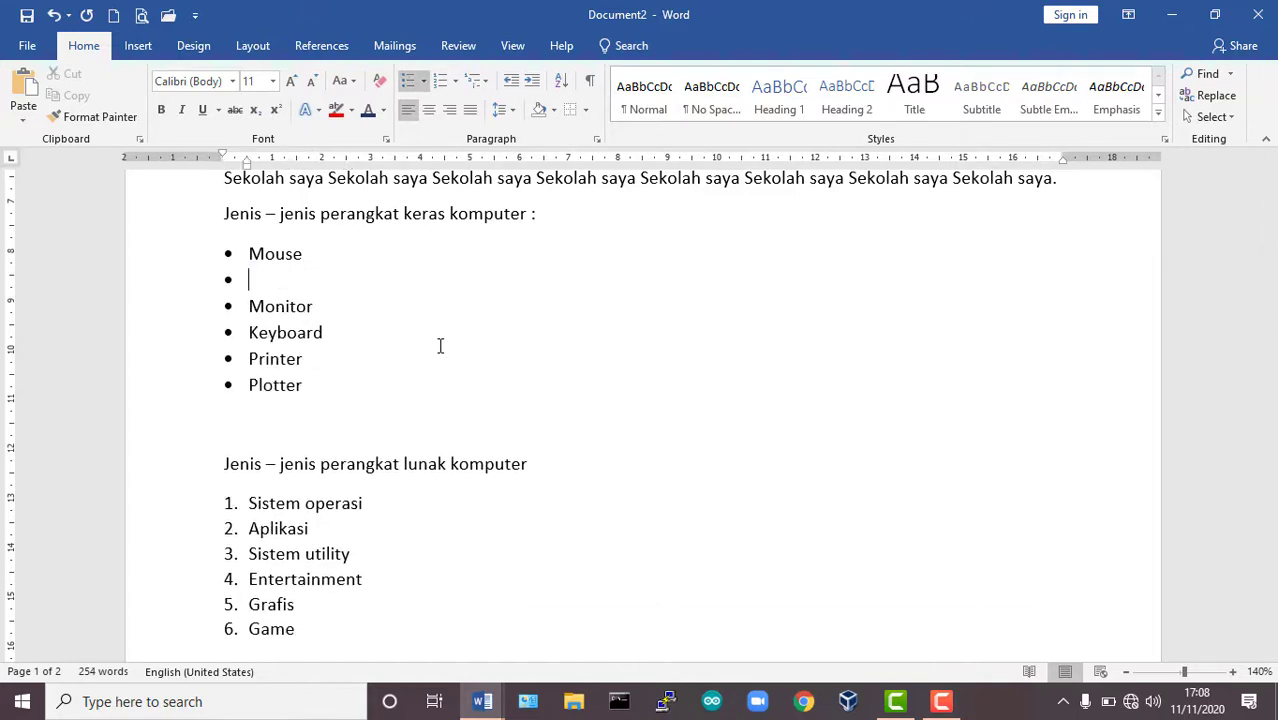
{"action": "left_click", "coordinate": [425, 84]}
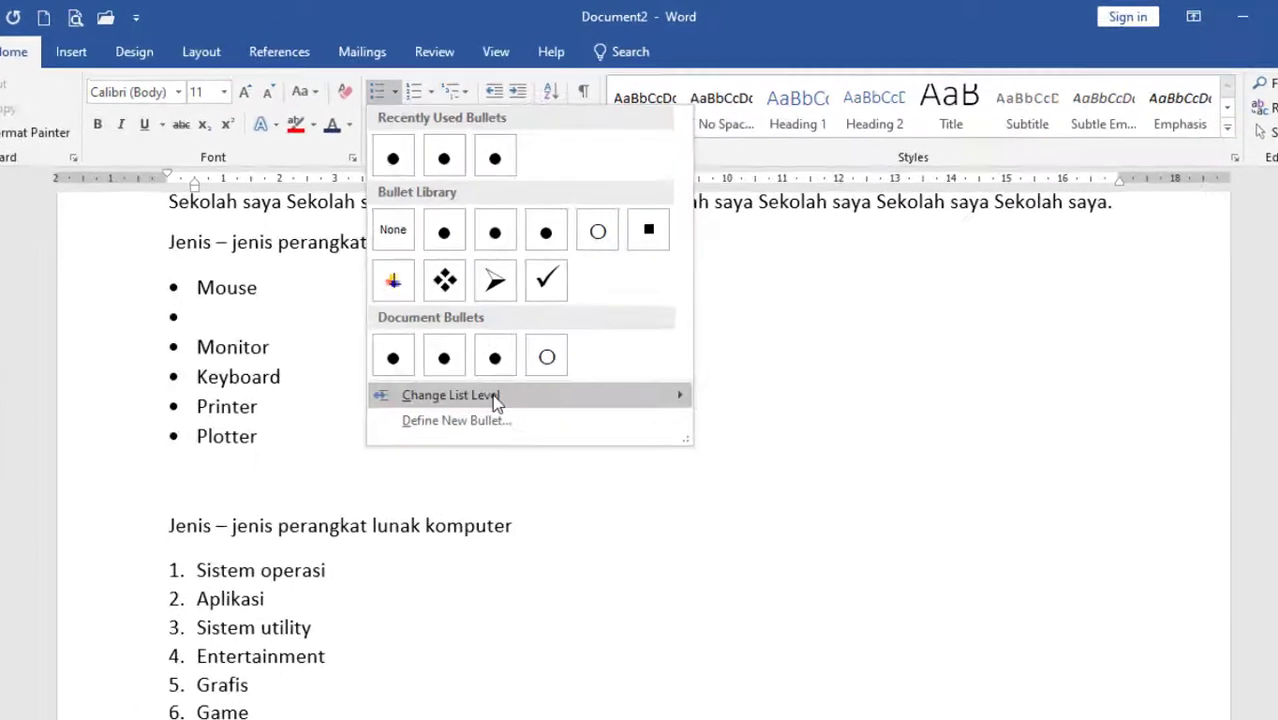
{"action": "mouse_move", "coordinate": [510, 352]}
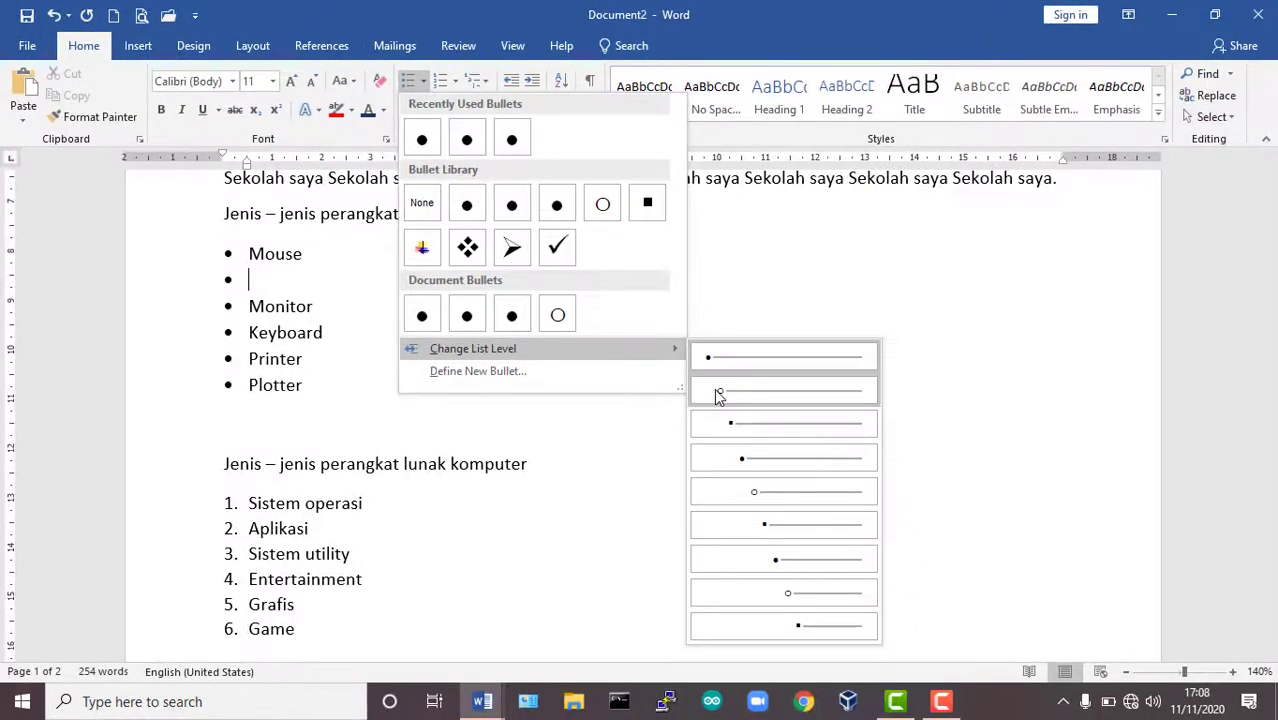
{"action": "left_click", "coordinate": [717, 392]}
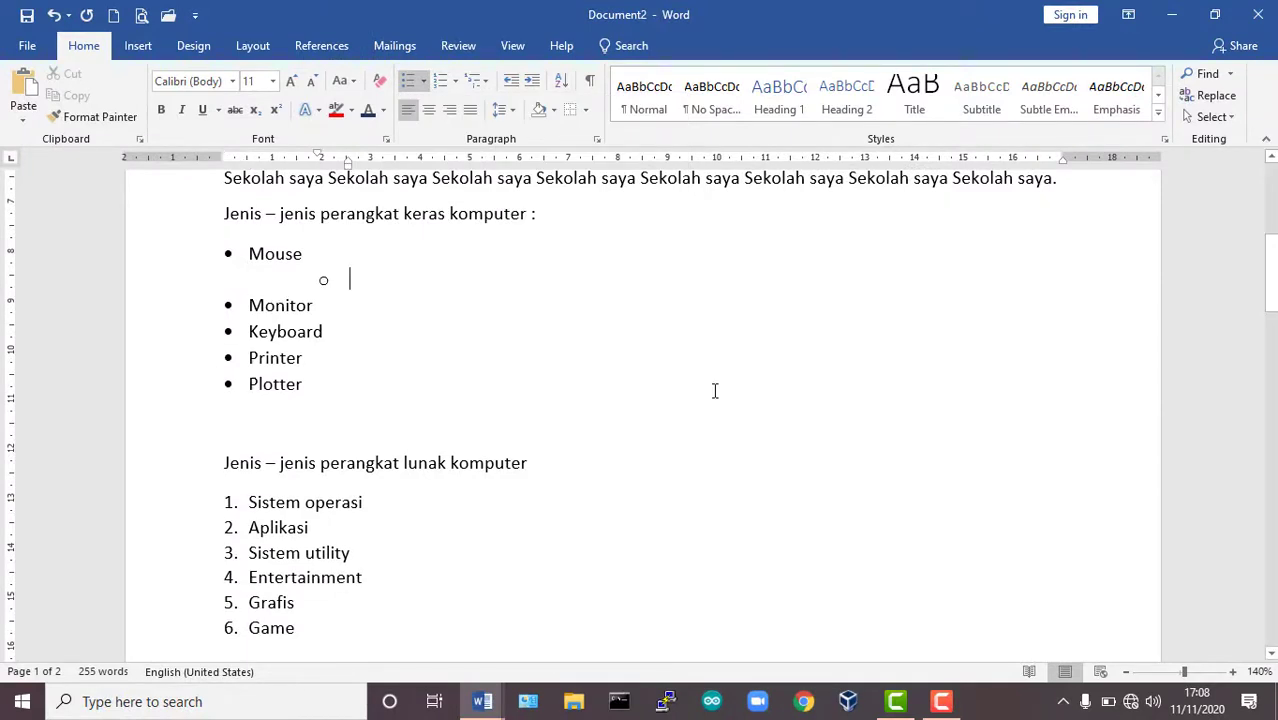
Insert a new item reading Ms. Windows directly after Sistem operasi in the numbered software list.
{"action": "left_click", "coordinate": [396, 499]}
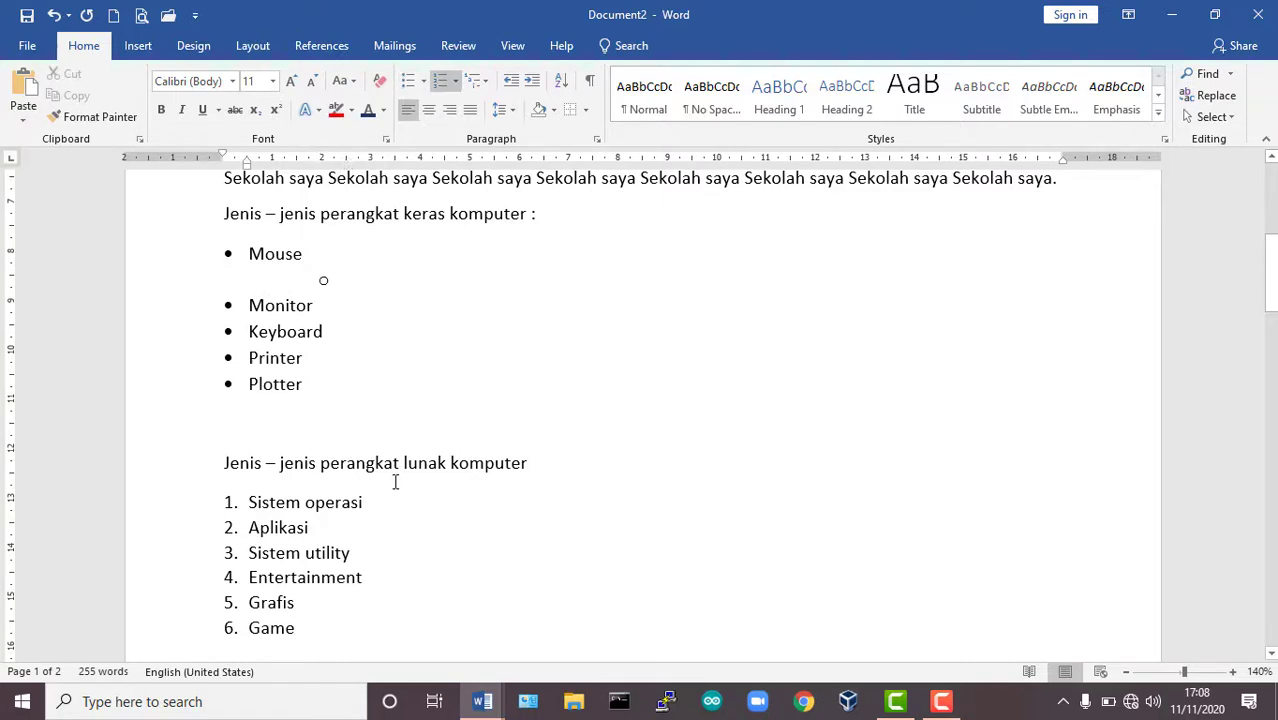
{"action": "key", "text": "Return"}
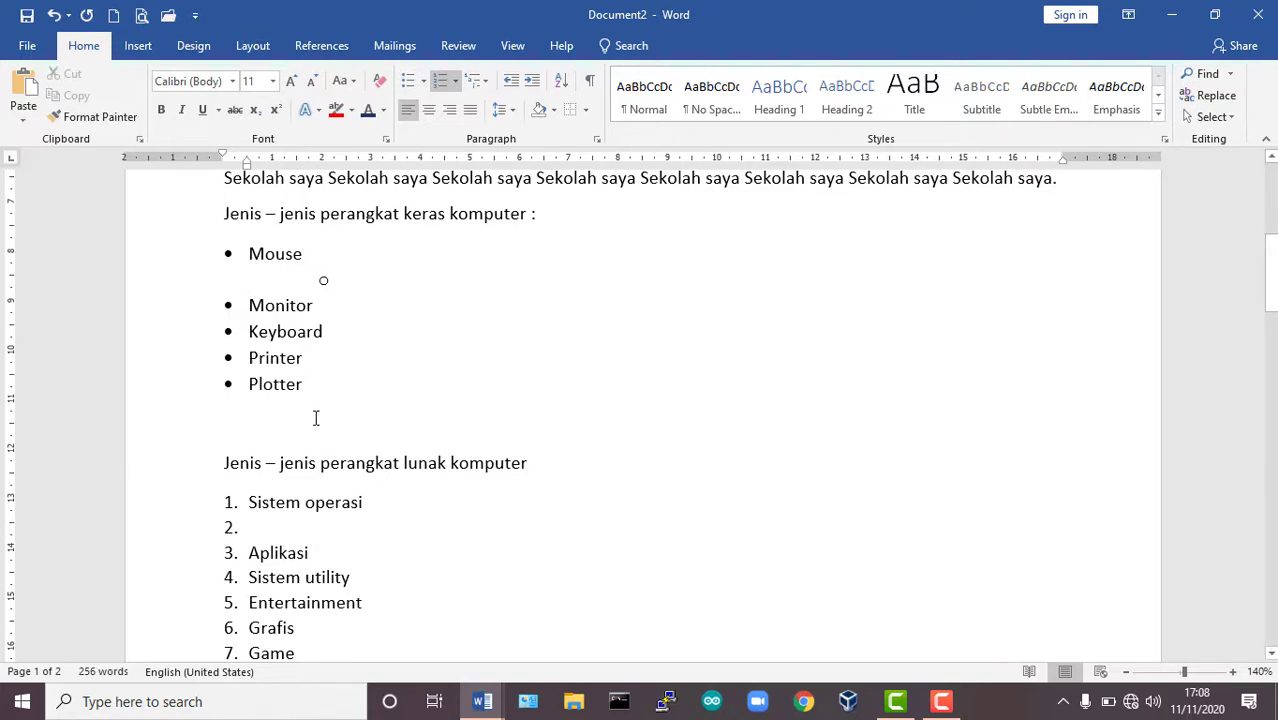
{"action": "type", "text": "wind"}
{"action": "key", "text": "BackSpace"}
{"action": "key", "text": "BackSpace"}
{"action": "key", "text": "BackSpace"}
{"action": "key", "text": "BackSpace"}
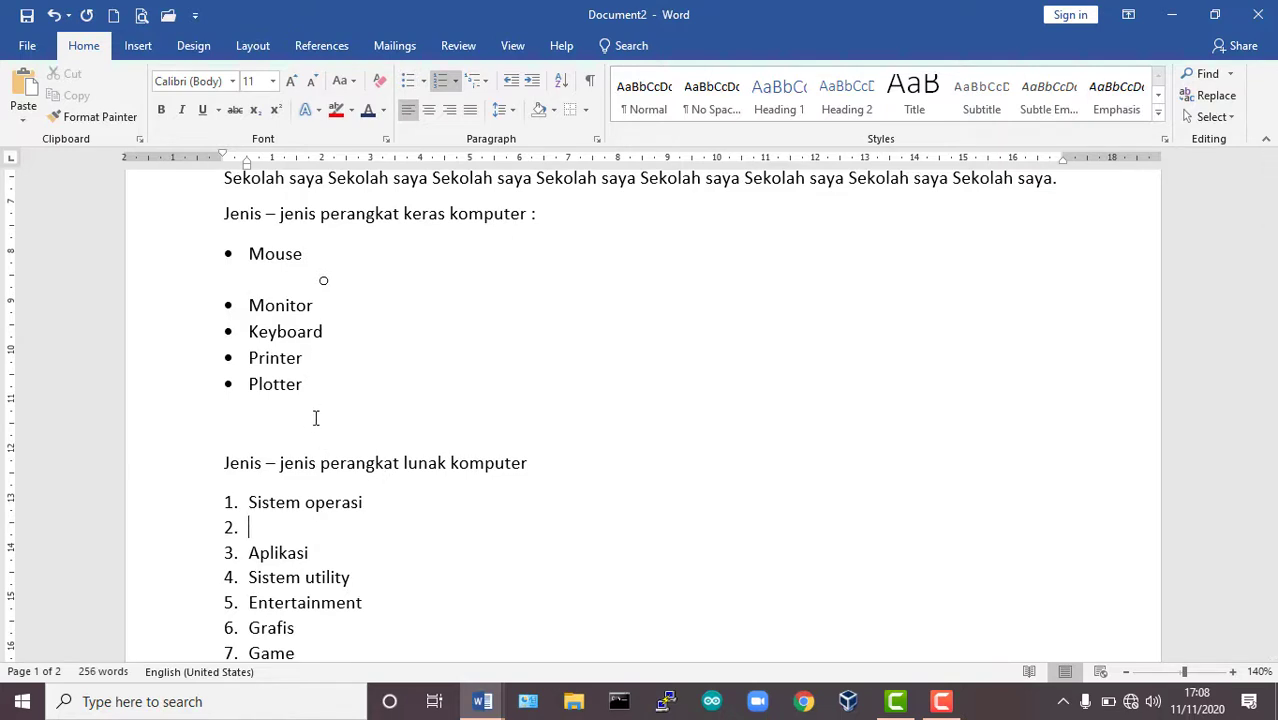
{"action": "type", "text": "ms. Window"}
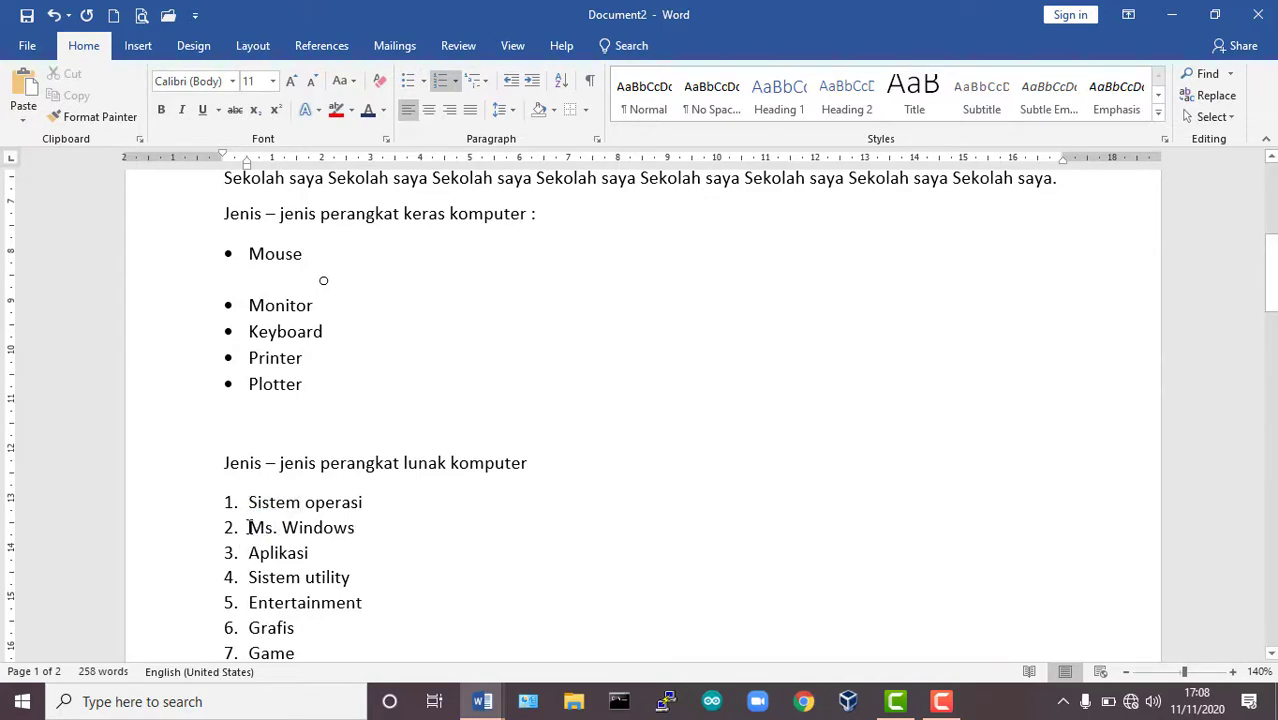
Change the list level of the Ms. Windows item to the second level under Sistem operasi.
{"action": "left_click", "coordinate": [456, 81]}
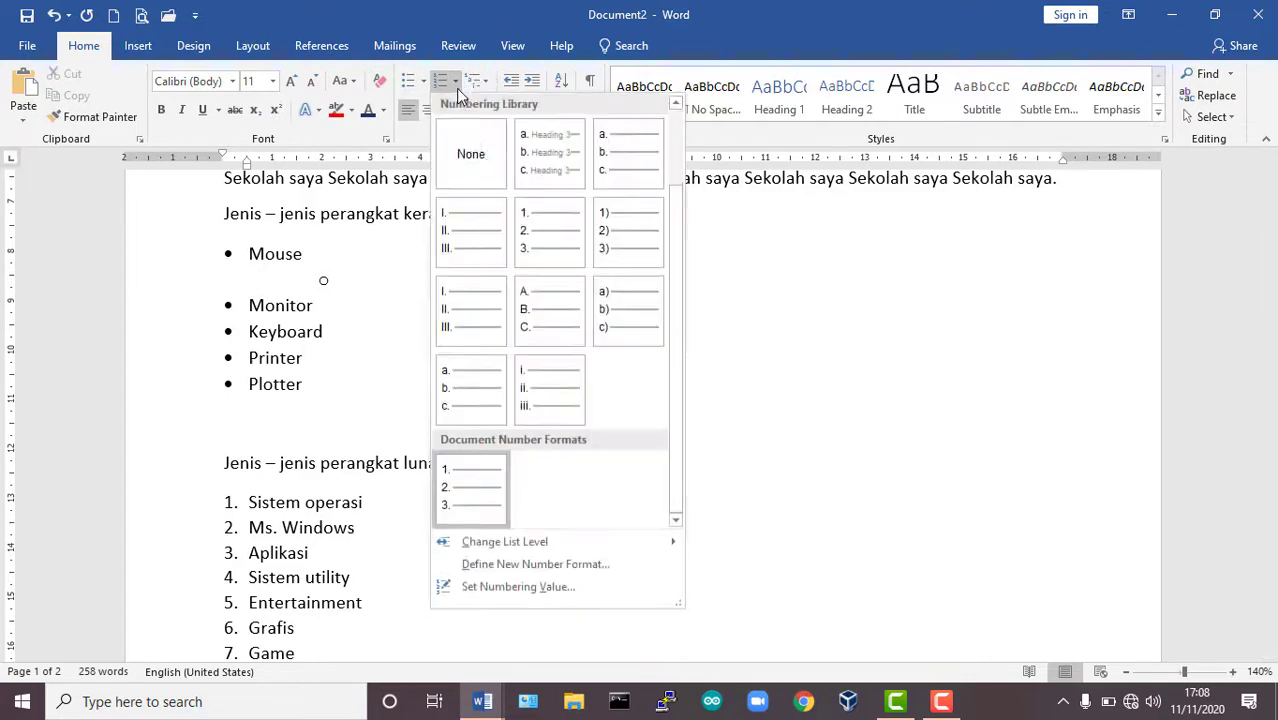
{"action": "mouse_move", "coordinate": [563, 546]}
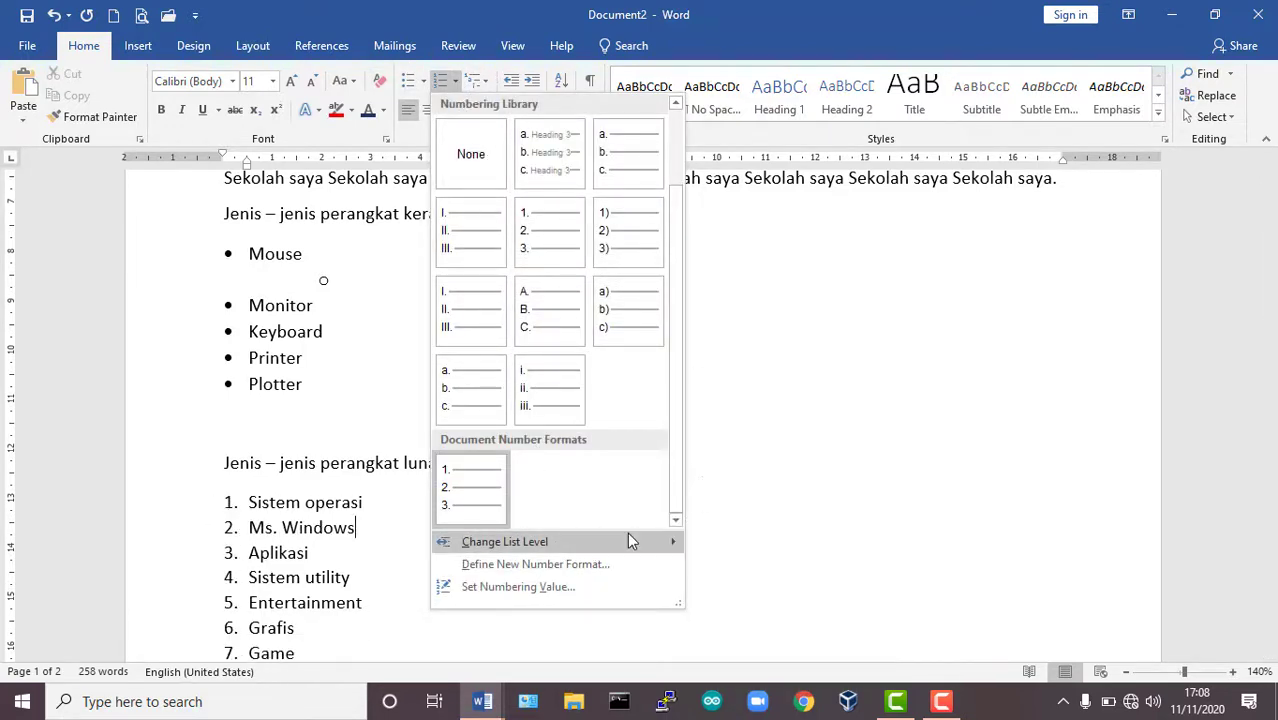
{"action": "left_click", "coordinate": [733, 426]}
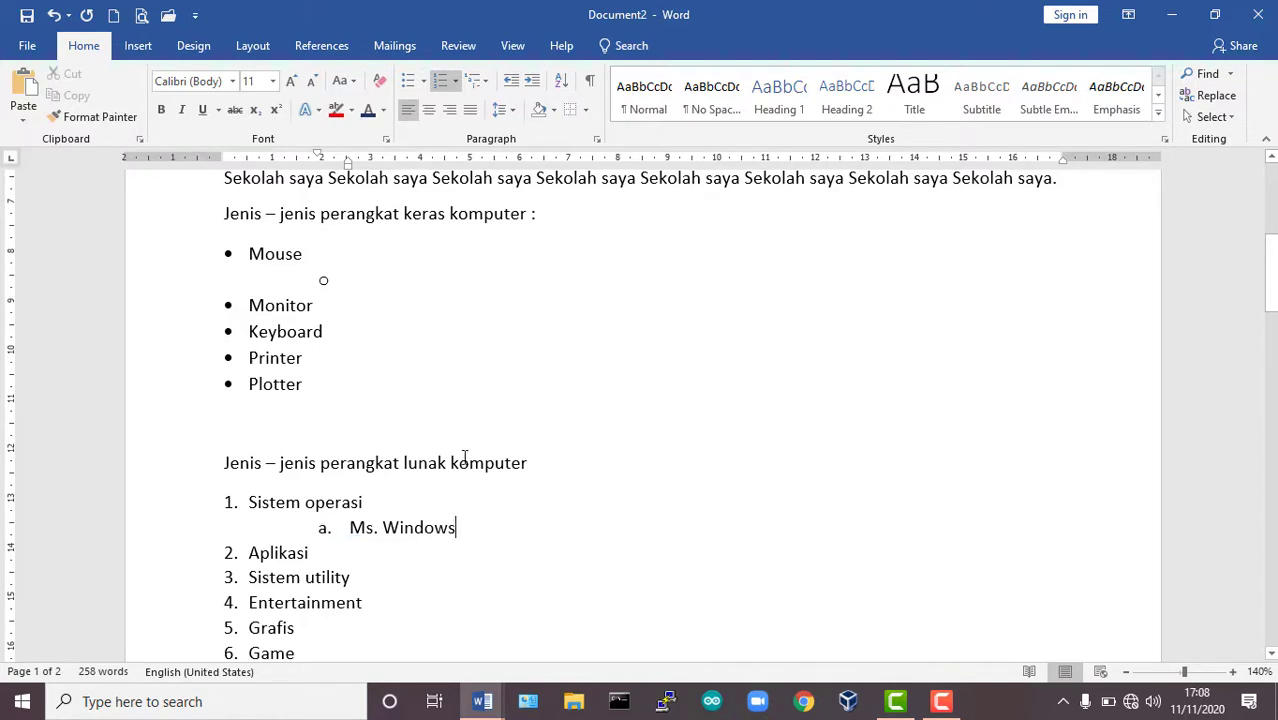
Define a new list style for the software list with the 2nd level numbered A, B, C.
{"action": "left_click", "coordinate": [487, 88]}
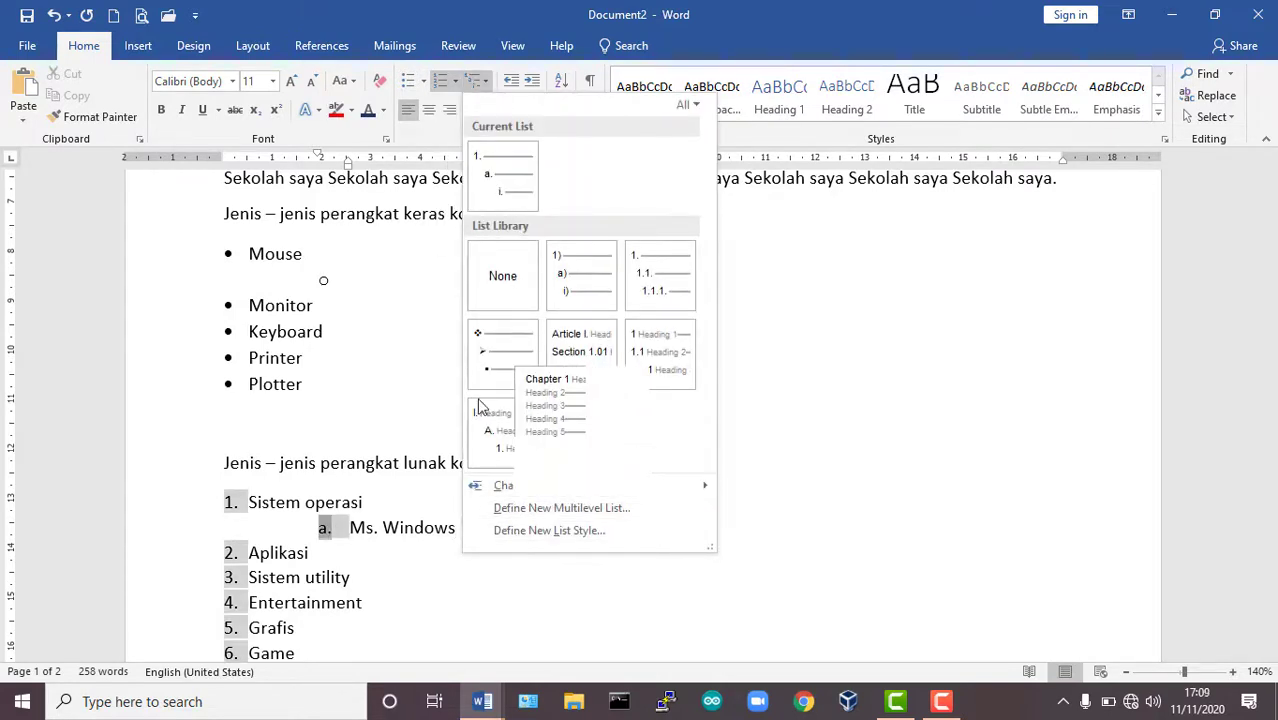
{"action": "left_click", "coordinate": [558, 532]}
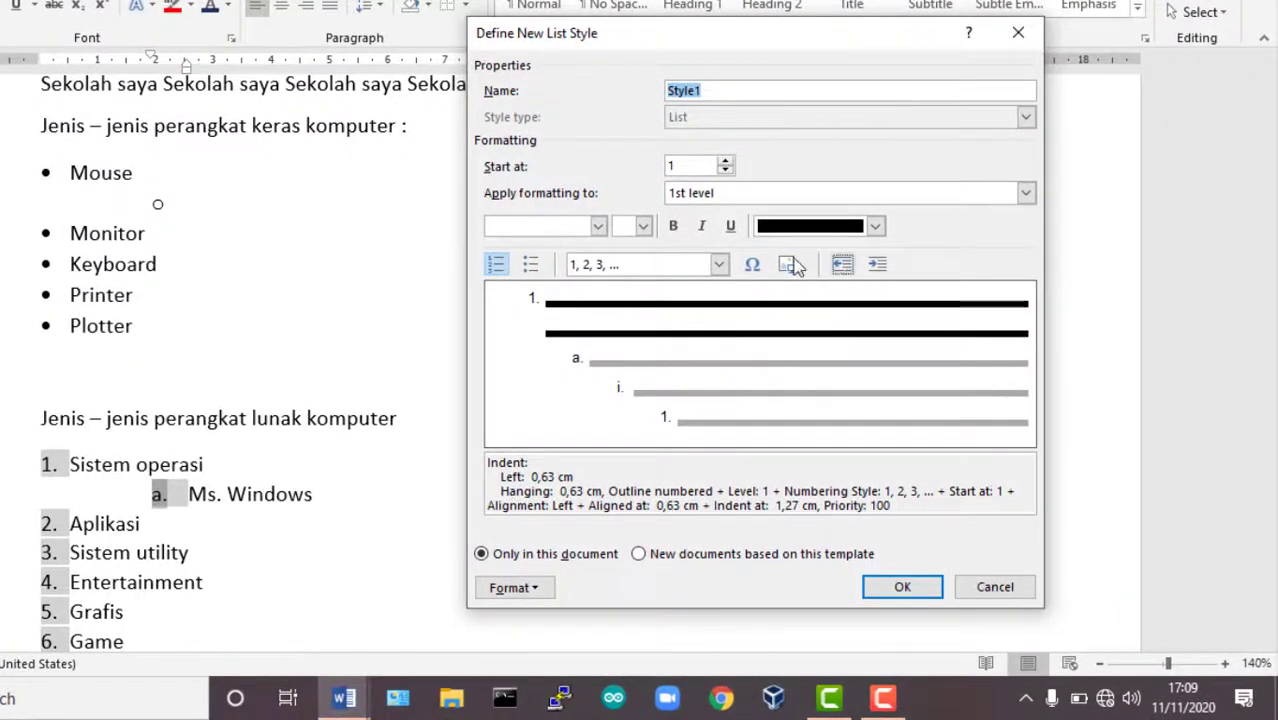
{"action": "left_click", "coordinate": [842, 195]}
{"action": "left_click", "coordinate": [800, 229]}
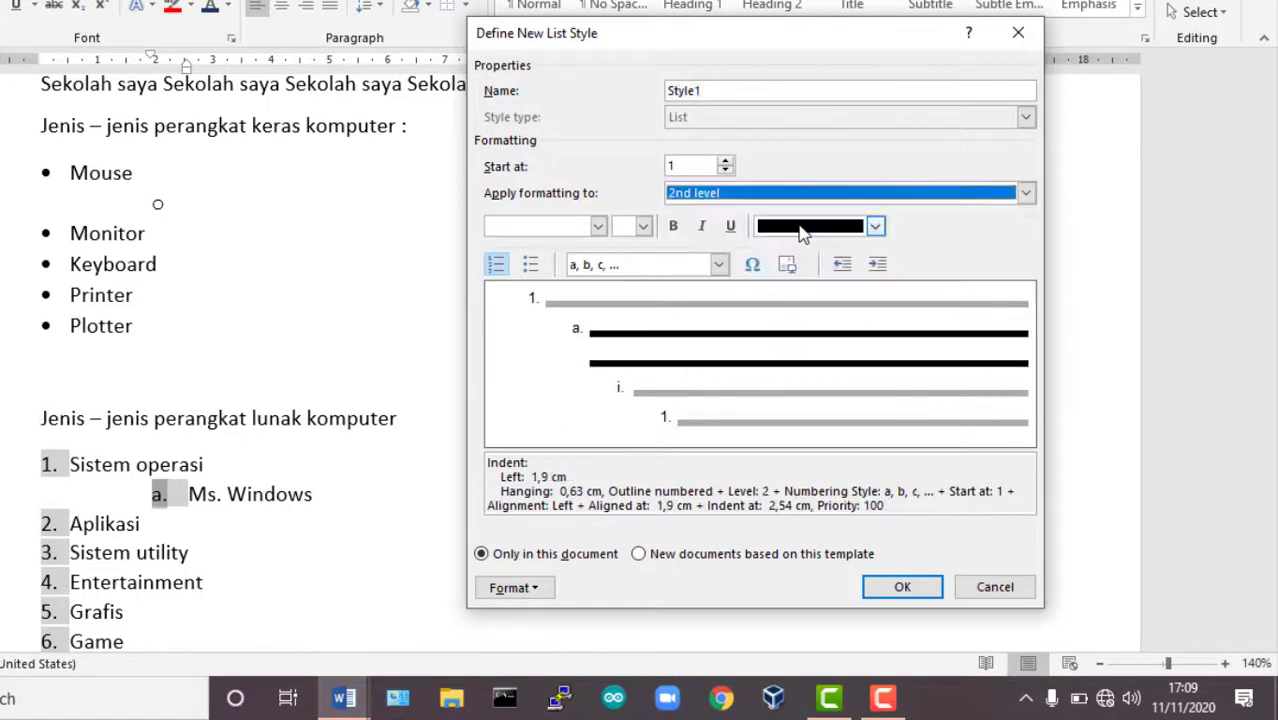
{"action": "left_click", "coordinate": [772, 196]}
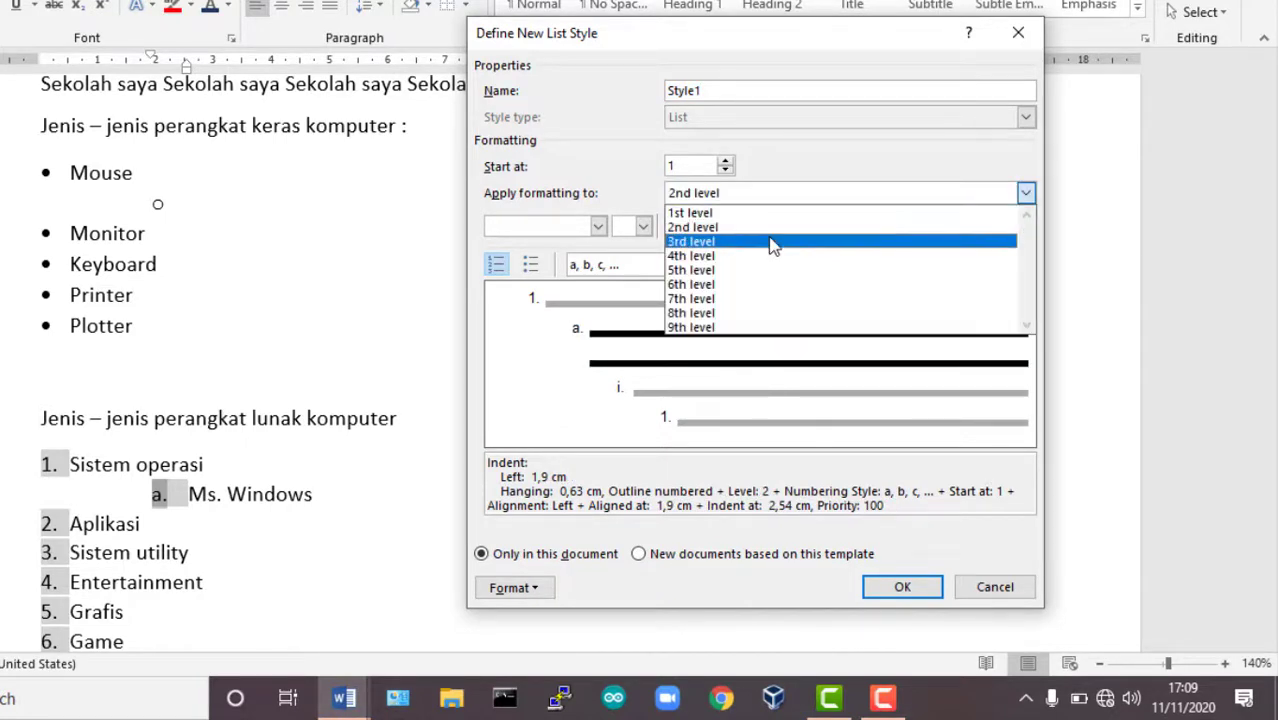
{"action": "left_click", "coordinate": [772, 242]}
{"action": "left_click", "coordinate": [728, 194]}
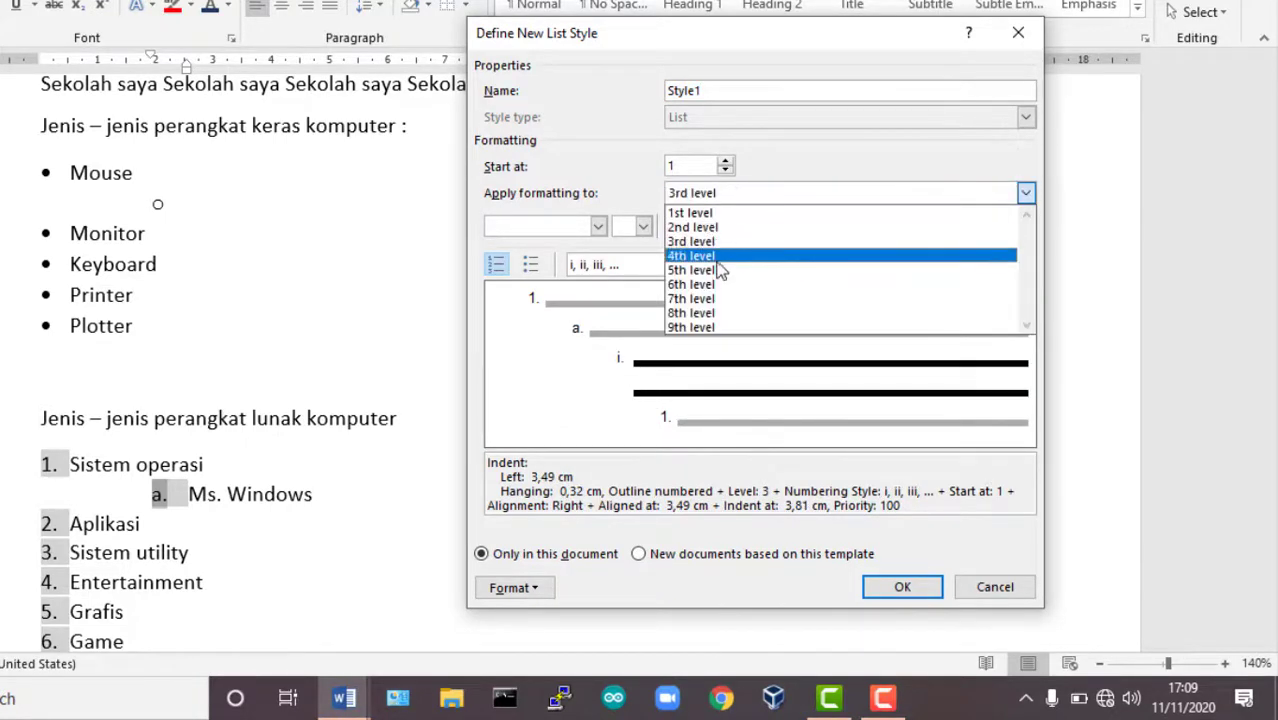
{"action": "left_click", "coordinate": [716, 257]}
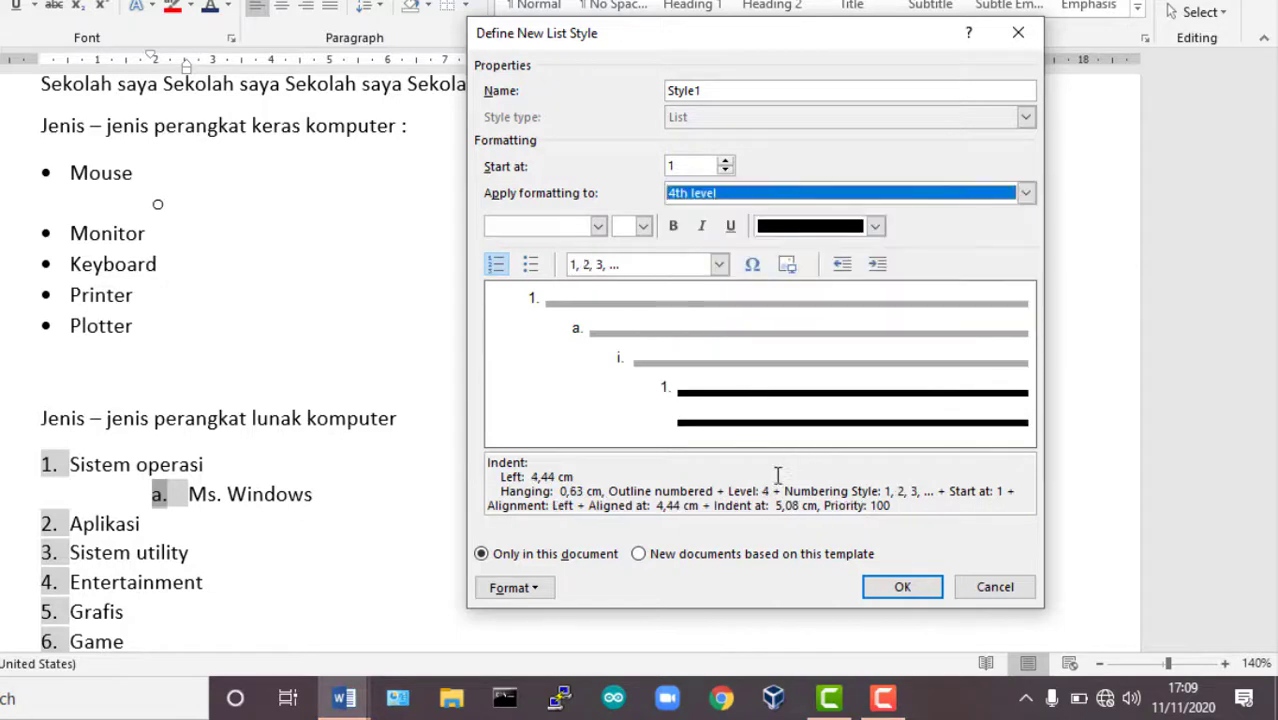
{"action": "left_click", "coordinate": [720, 195]}
{"action": "left_click", "coordinate": [712, 227]}
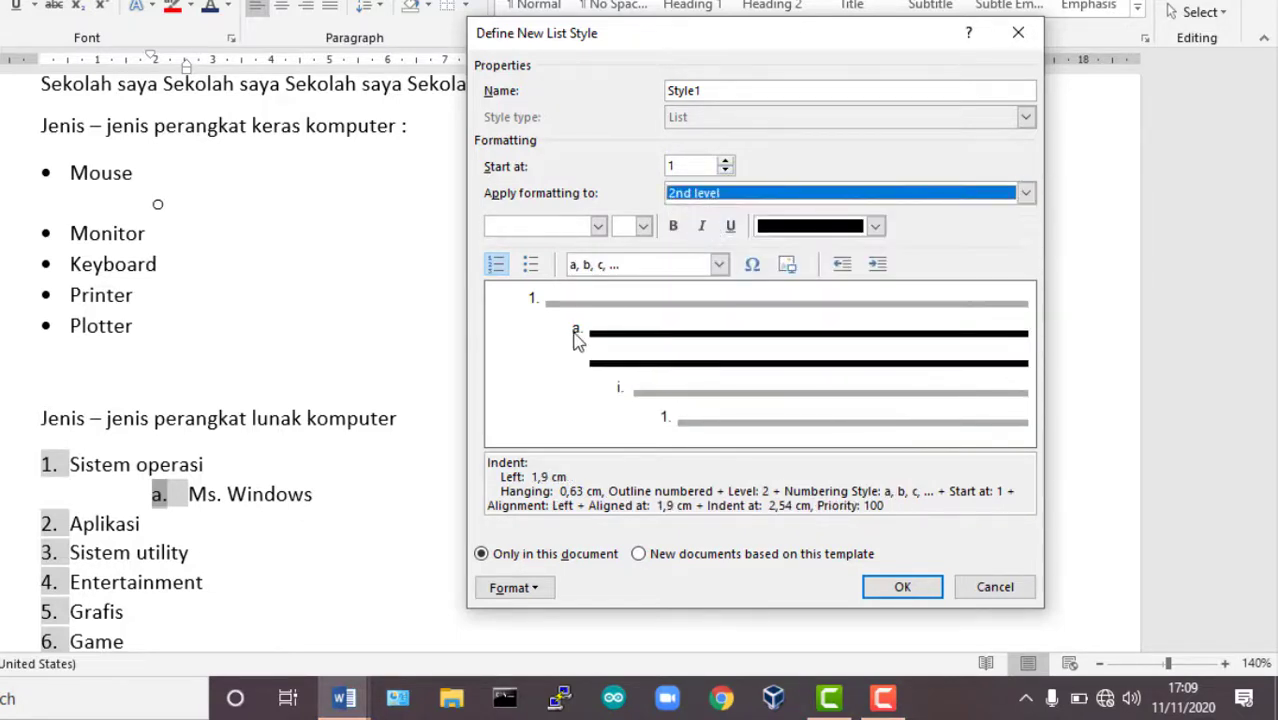
{"action": "left_click", "coordinate": [717, 265]}
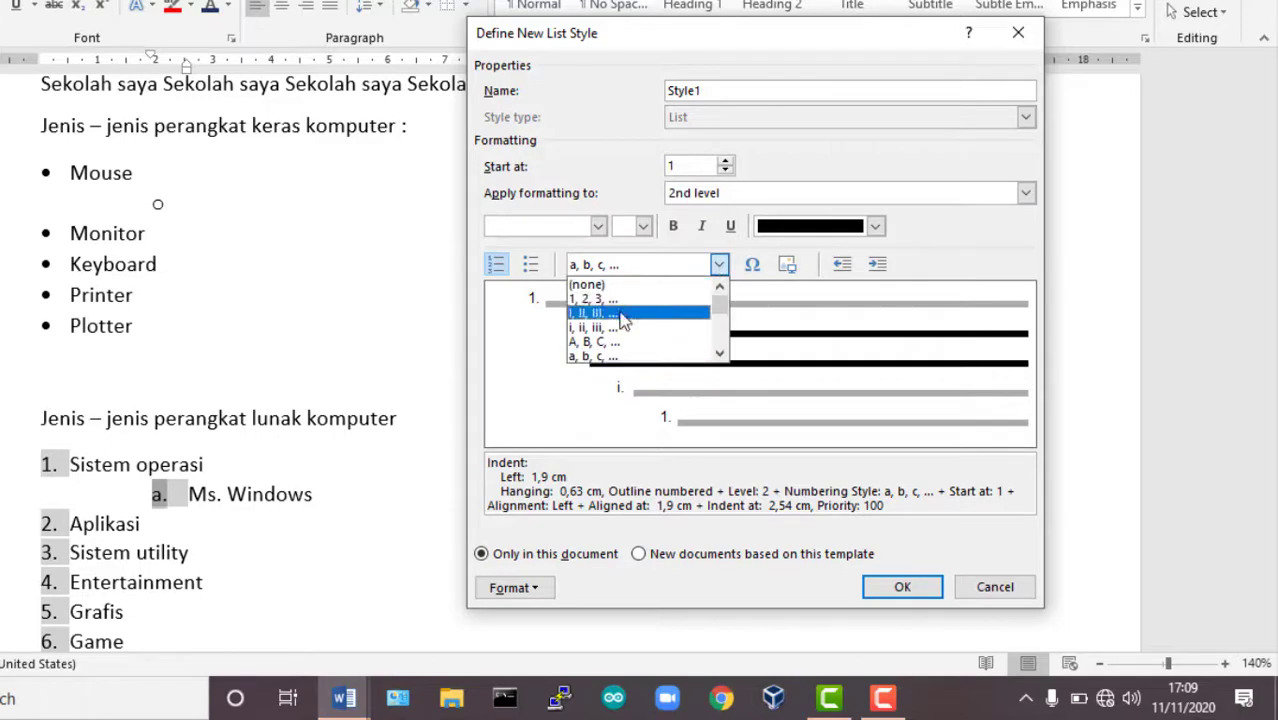
{"action": "left_click", "coordinate": [600, 342]}
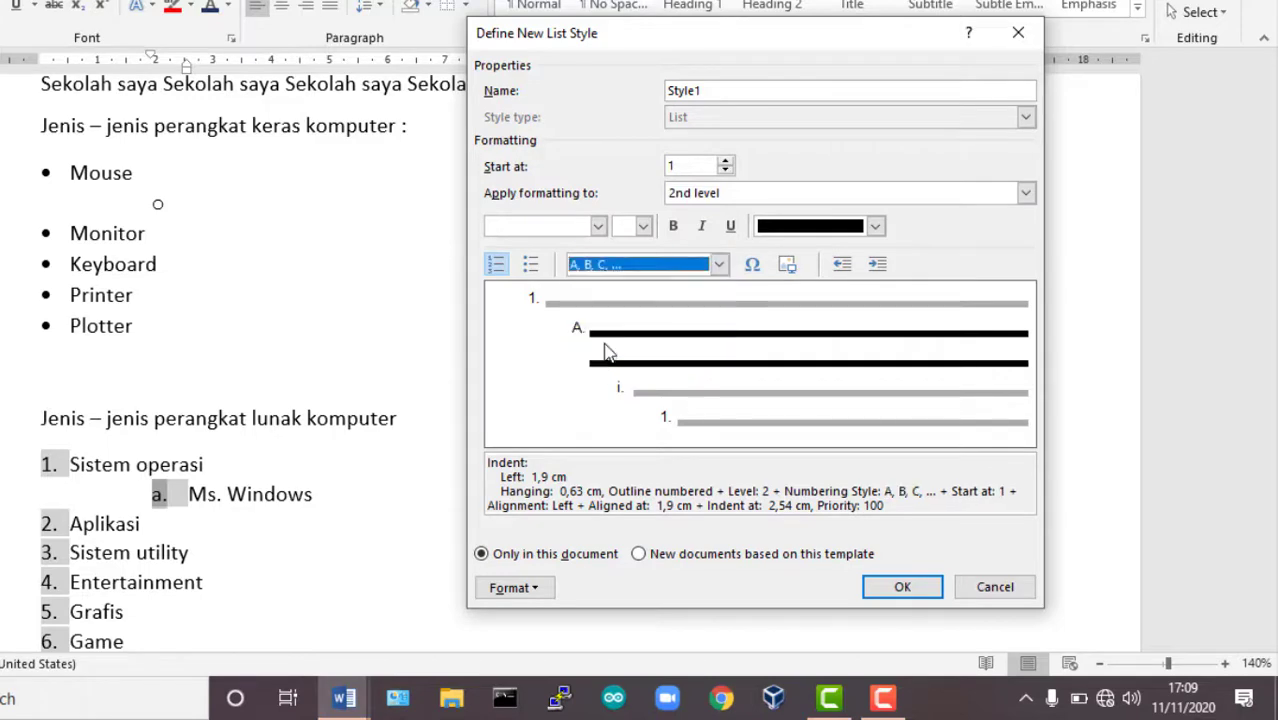
{"action": "left_click", "coordinate": [903, 587]}
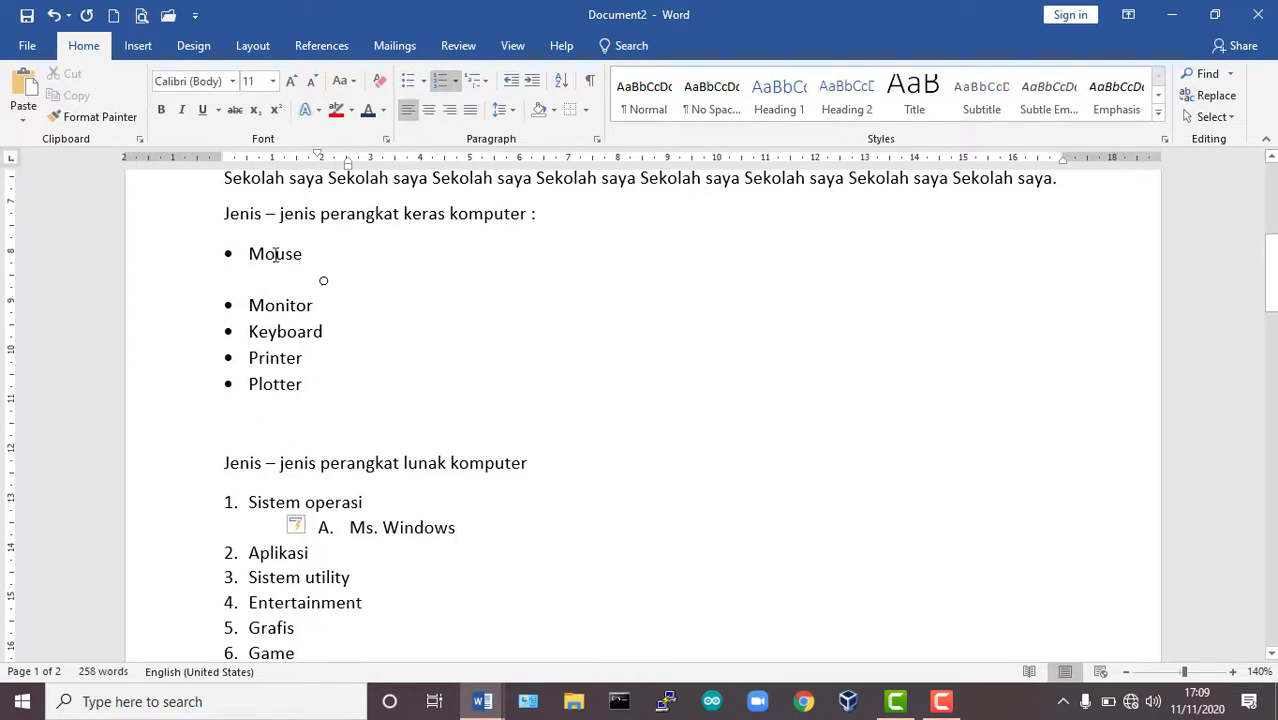
{"action": "left_click", "coordinate": [457, 82]}
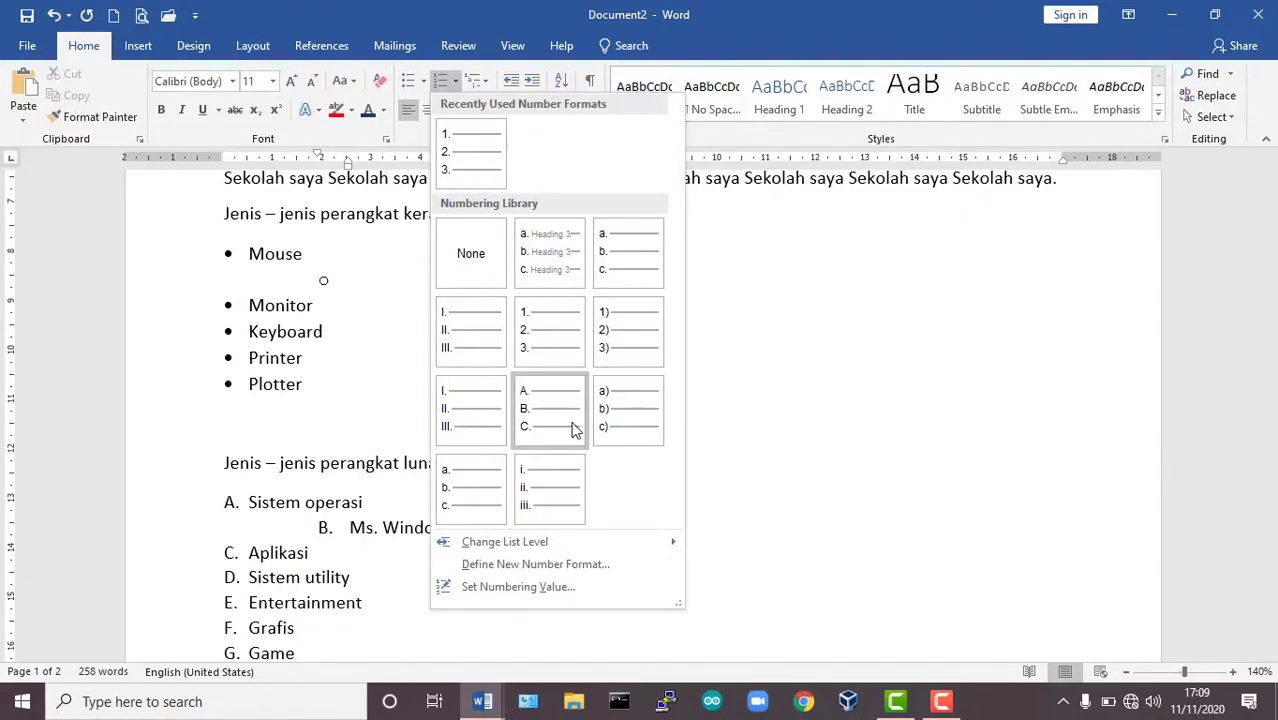
{"action": "left_click", "coordinate": [966, 373]}
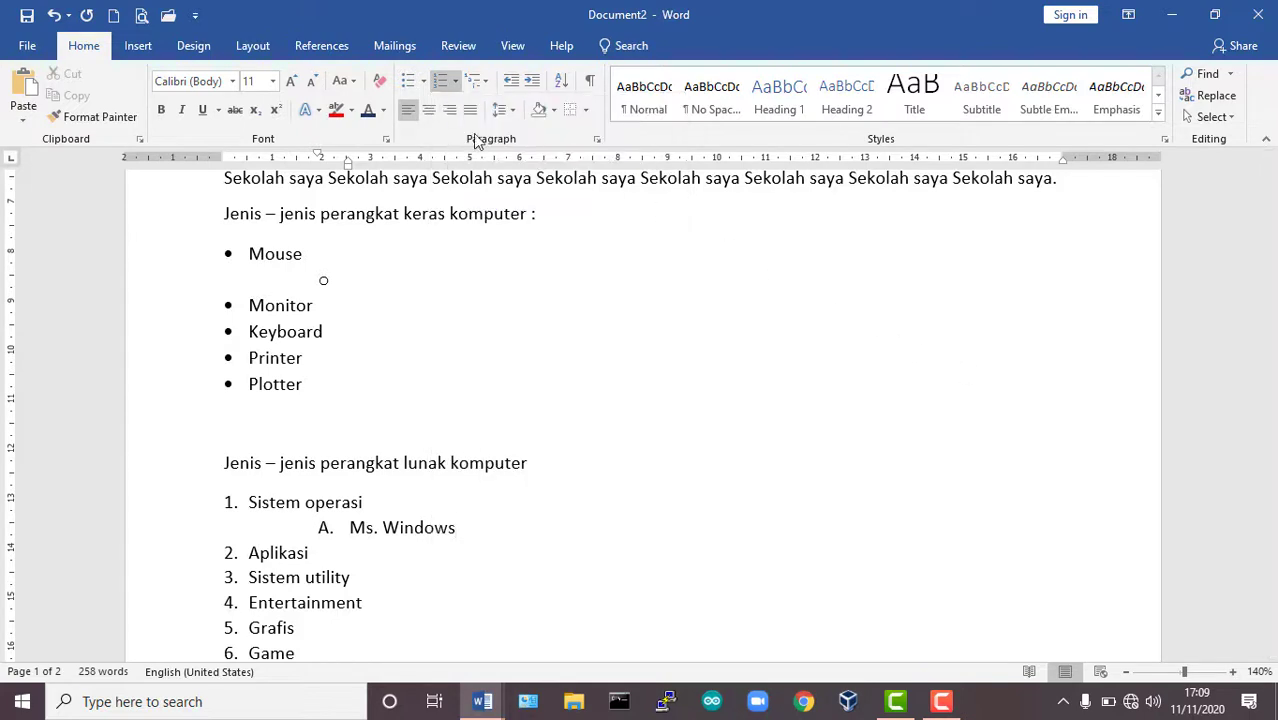
{"action": "left_click", "coordinate": [454, 81]}
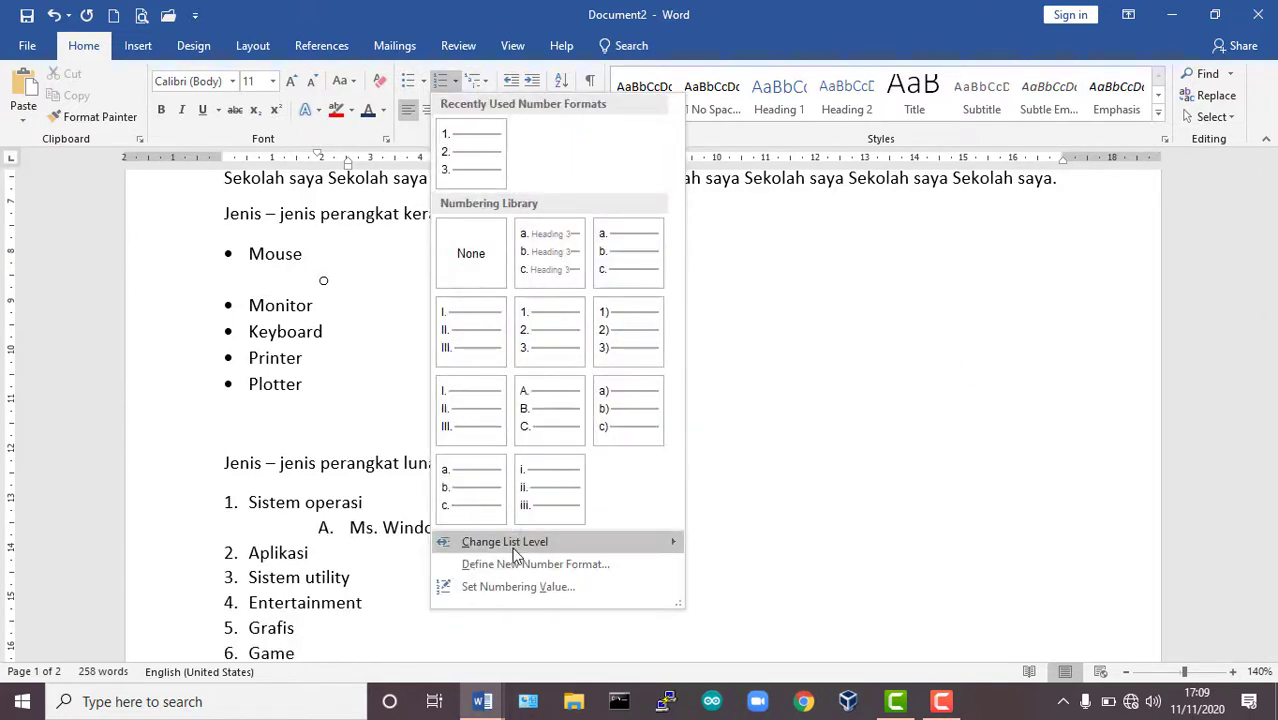
{"action": "mouse_move", "coordinate": [516, 552]}
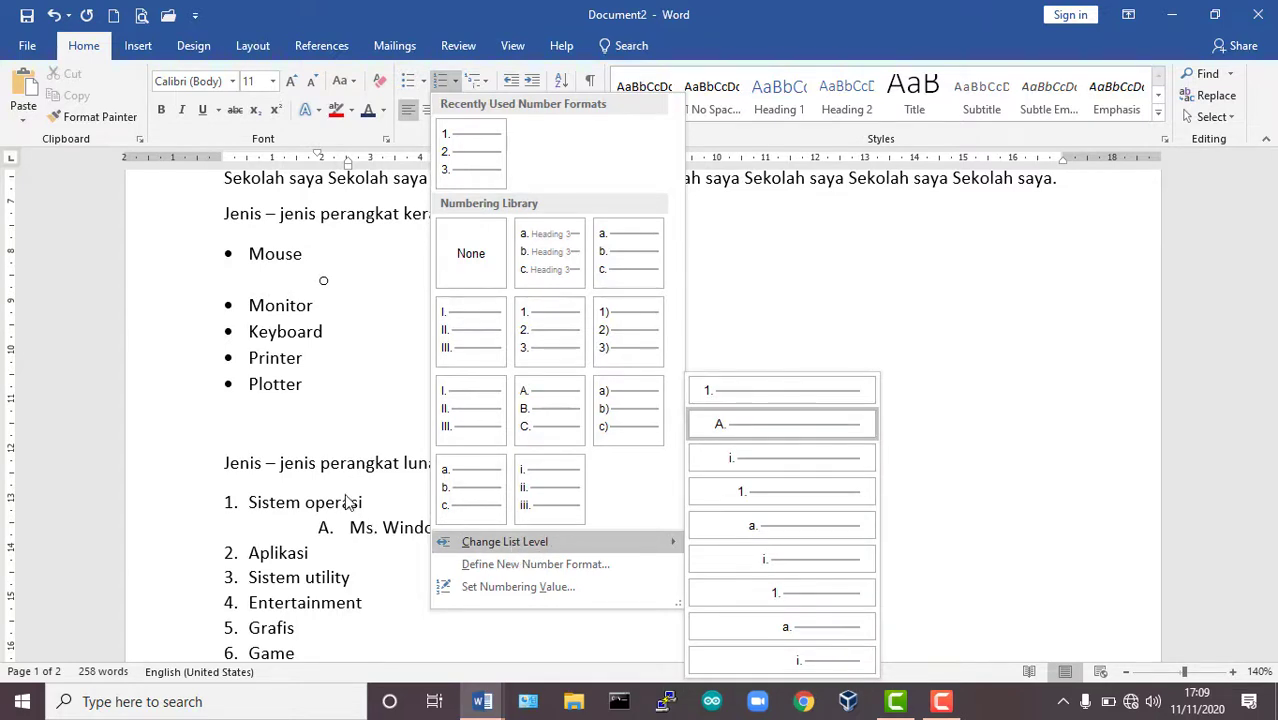
{"action": "left_click", "coordinate": [350, 507]}
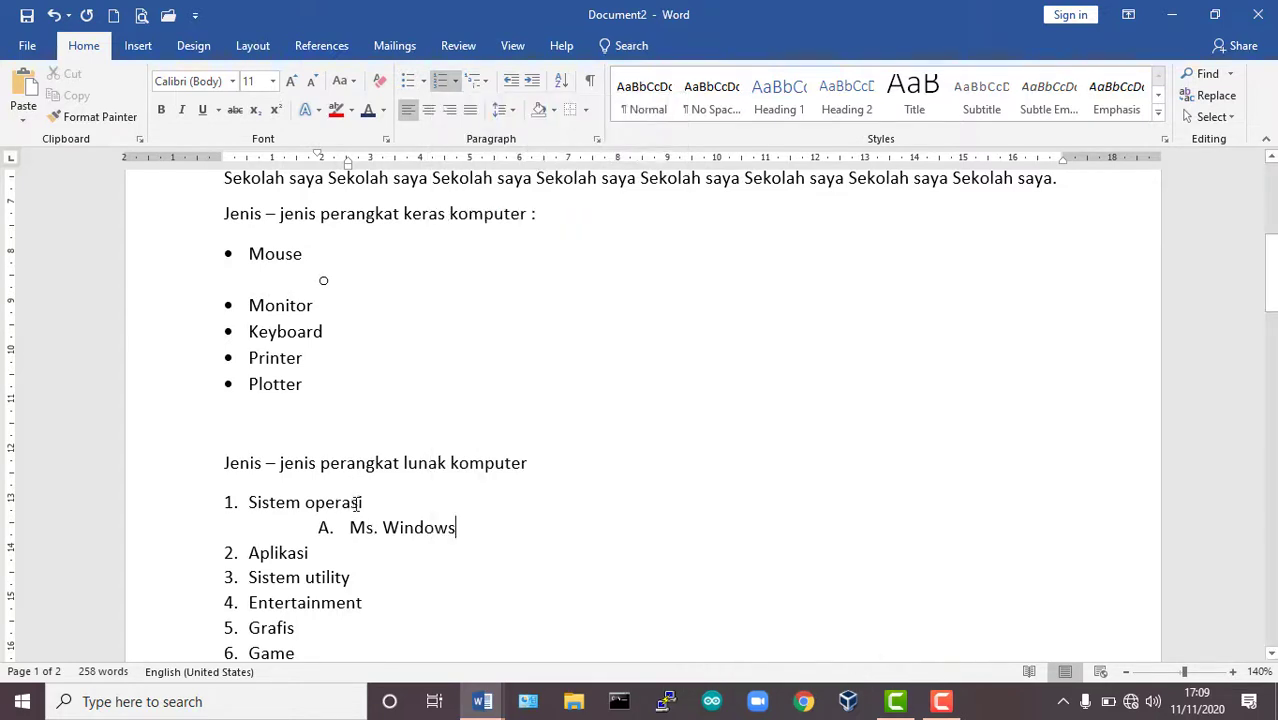
Change the list level of the Aplikasi item to the third level, numbered i.
{"action": "left_click", "coordinate": [288, 552]}
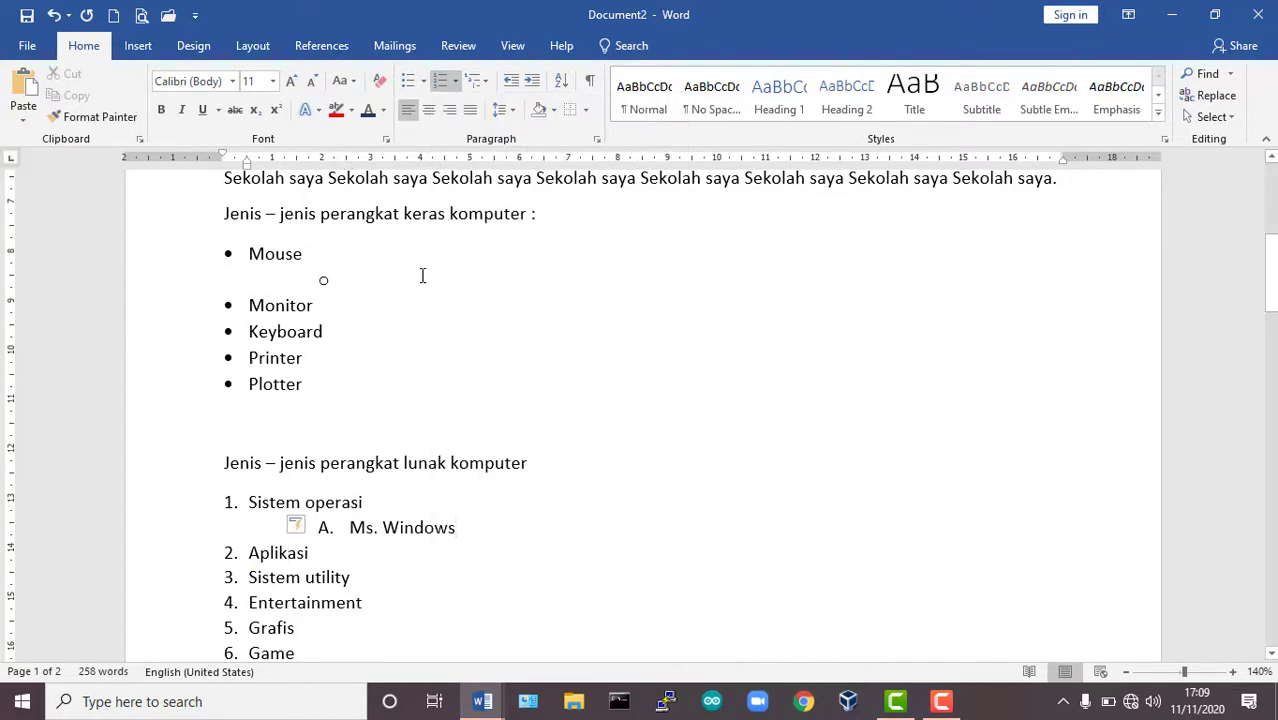
{"action": "left_click", "coordinate": [455, 80]}
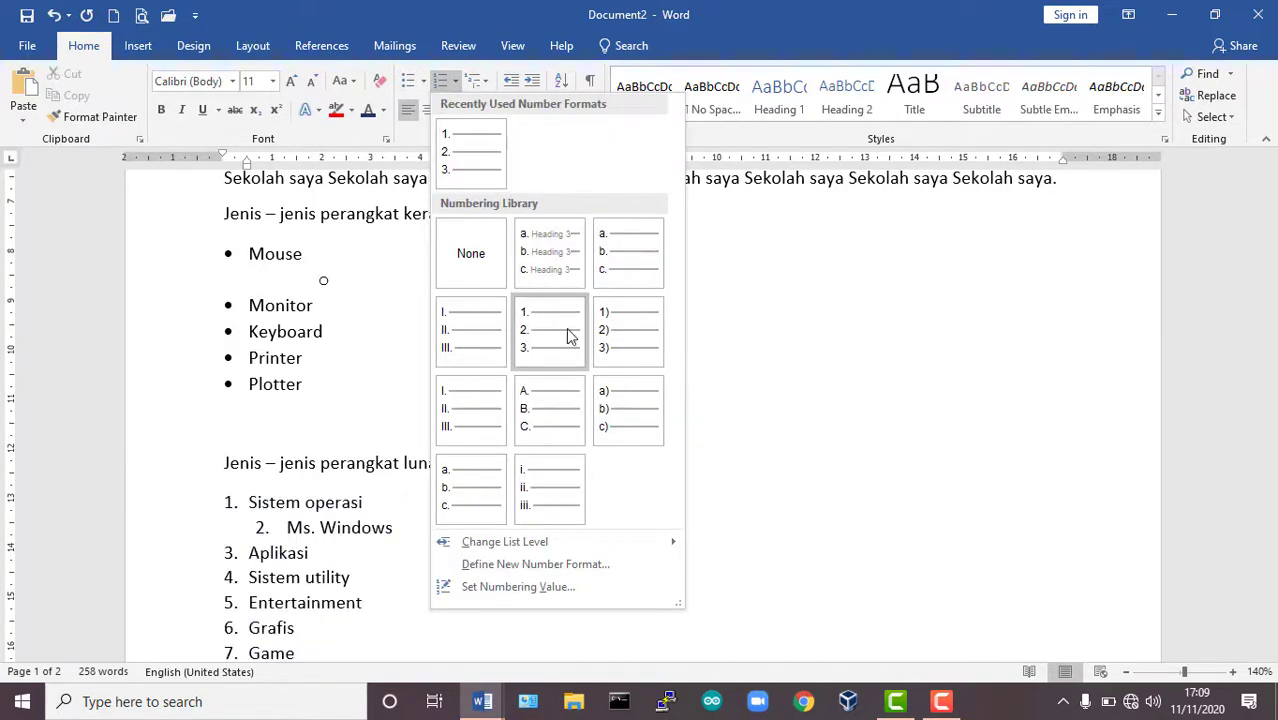
{"action": "mouse_move", "coordinate": [613, 541]}
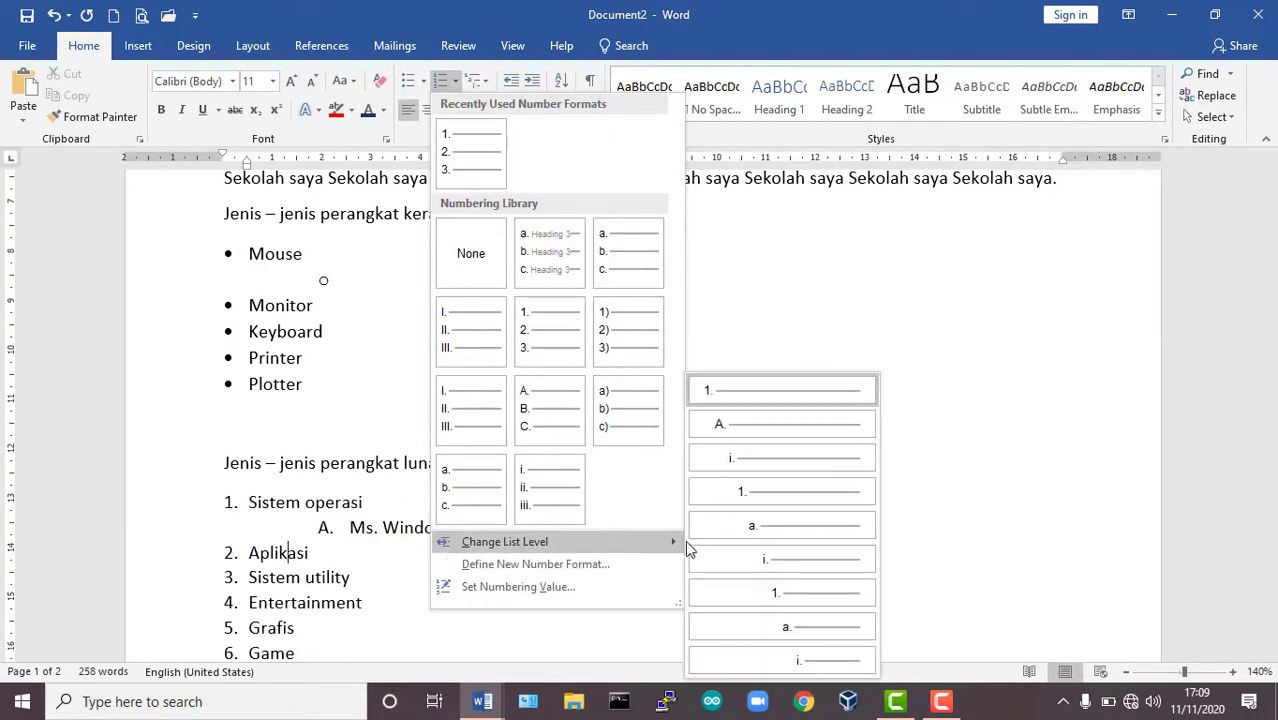
{"action": "left_click", "coordinate": [770, 462]}
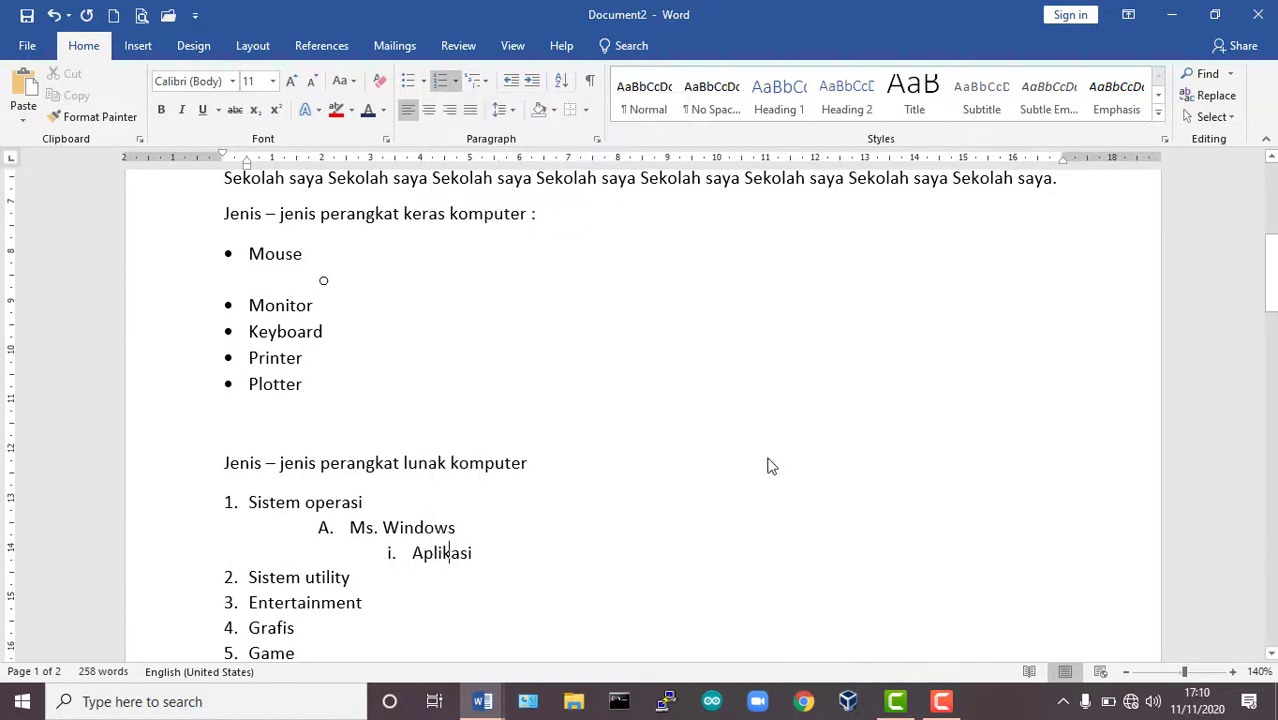
Change the list level of the Aplikasi item to the first level.
{"action": "left_click", "coordinate": [455, 81]}
{"action": "mouse_move", "coordinate": [568, 541]}
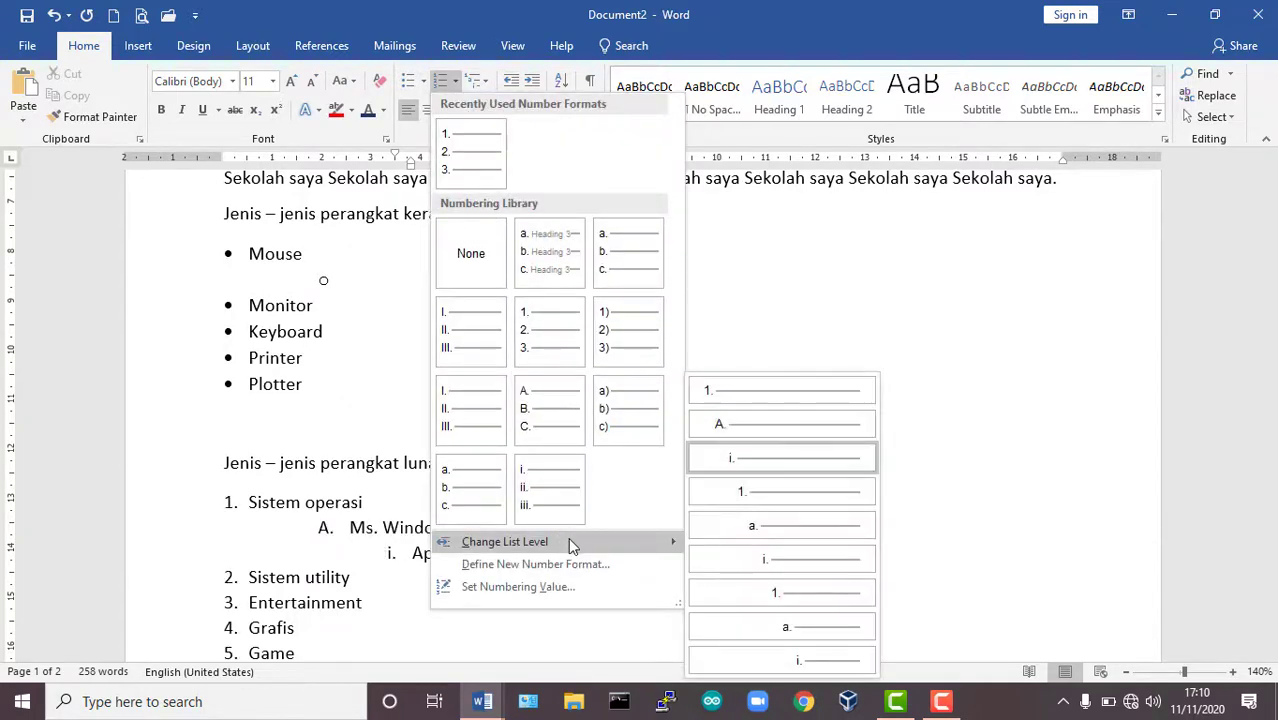
{"action": "left_click", "coordinate": [727, 391]}
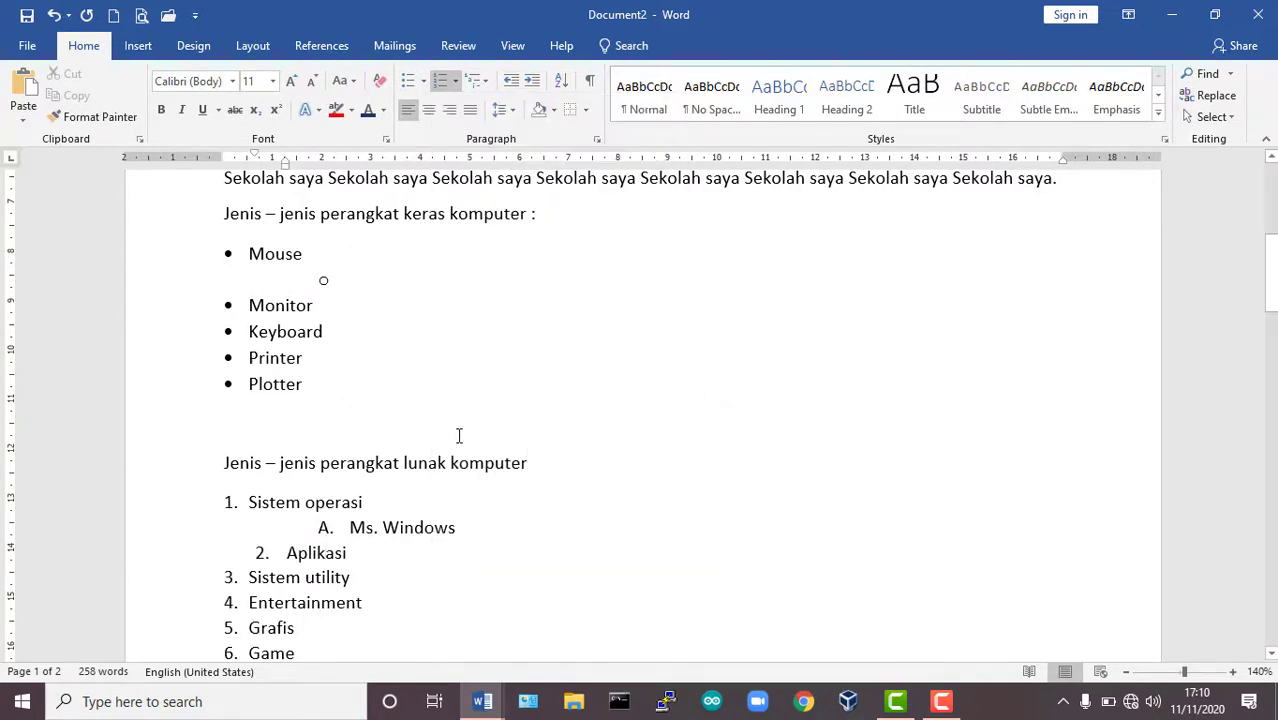
Copy the formatting of the Sistem operasi item onto the Aplikasi item with Format Painter.
{"action": "left_click", "coordinate": [271, 495]}
{"action": "left_click", "coordinate": [95, 117]}
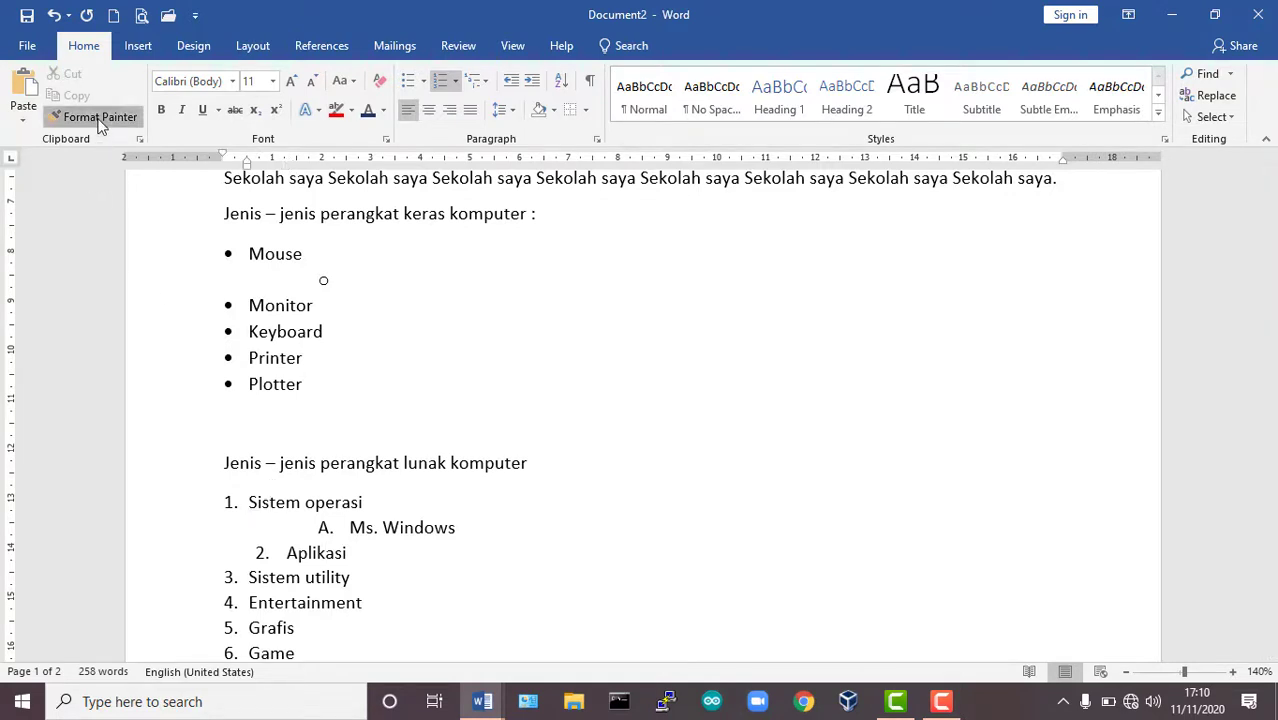
{"action": "left_click", "coordinate": [310, 561]}
{"action": "key", "text": "Escape"}
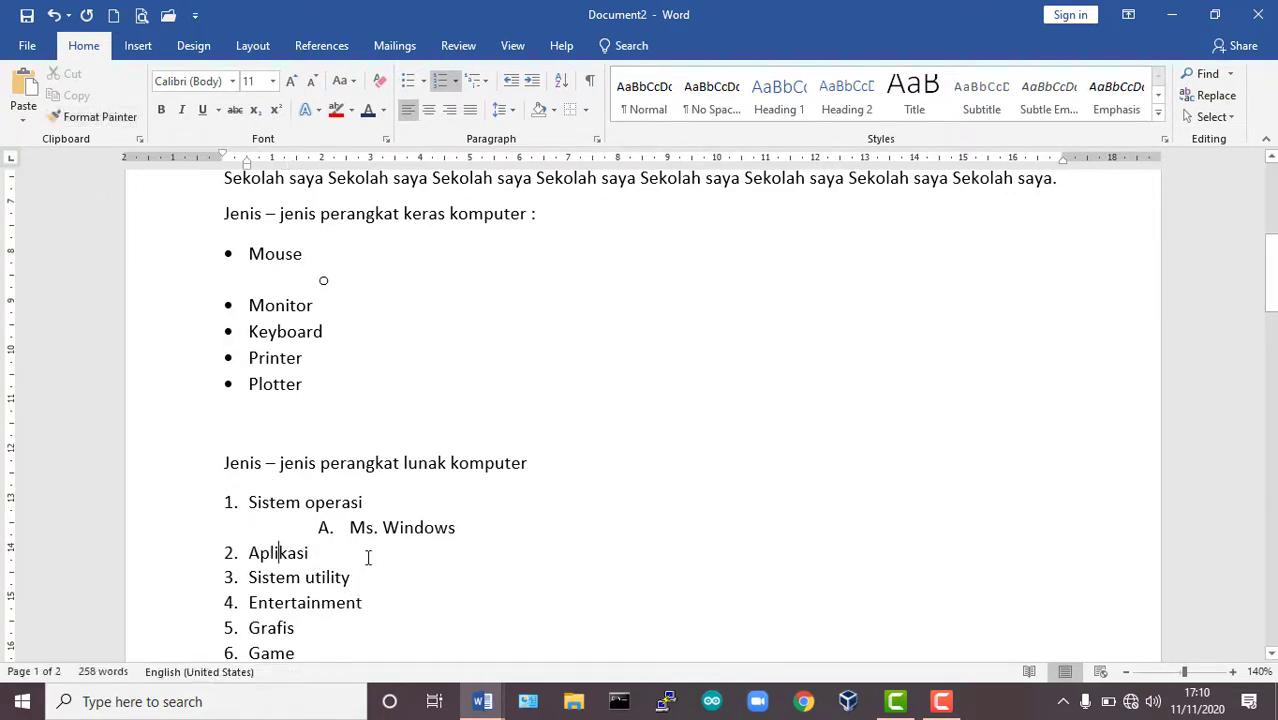
{"action": "left_click", "coordinate": [487, 81]}
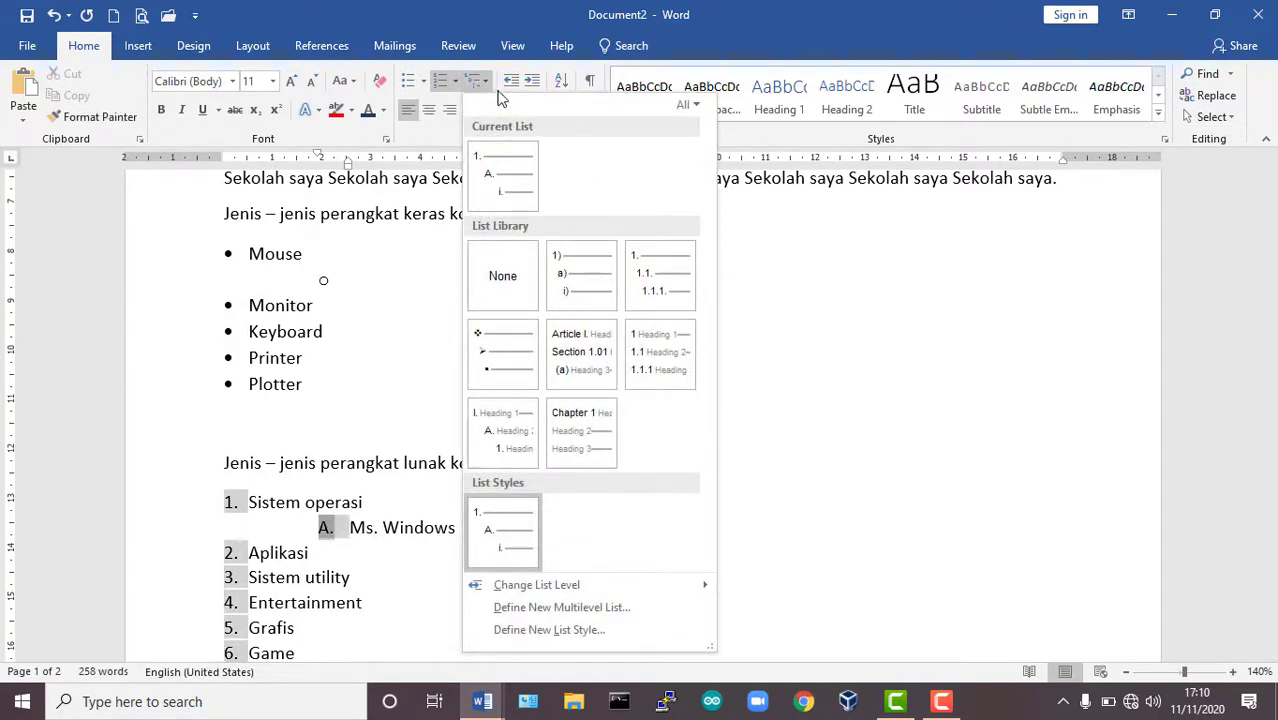
{"action": "left_click", "coordinate": [872, 377]}
{"action": "left_click", "coordinate": [381, 527]}
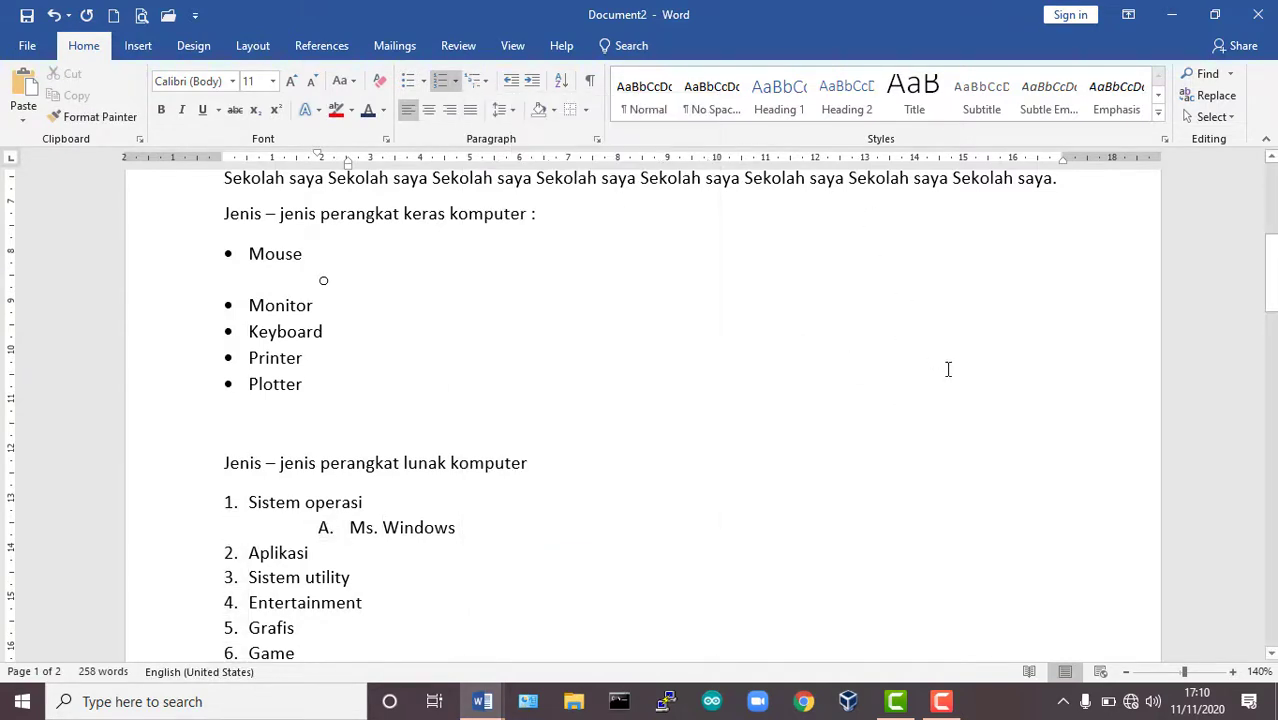